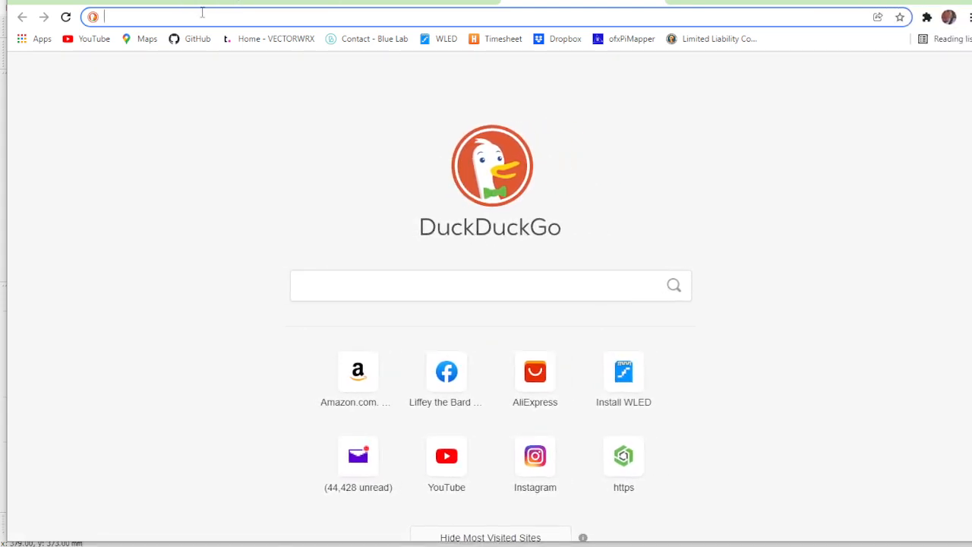
Go to the website delviesplastics.com
{"action": "type", "text": "delvio"}
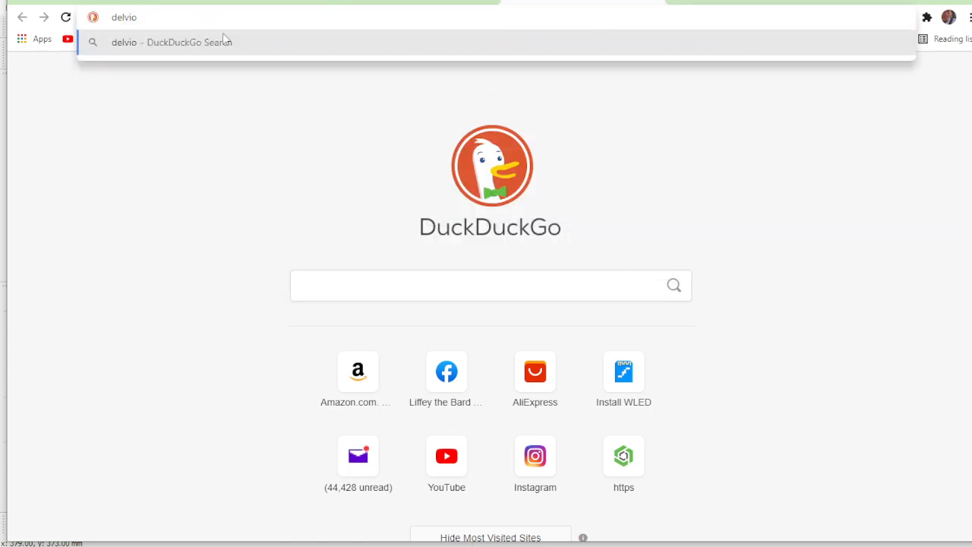
{"action": "key", "text": "BackSpace"}
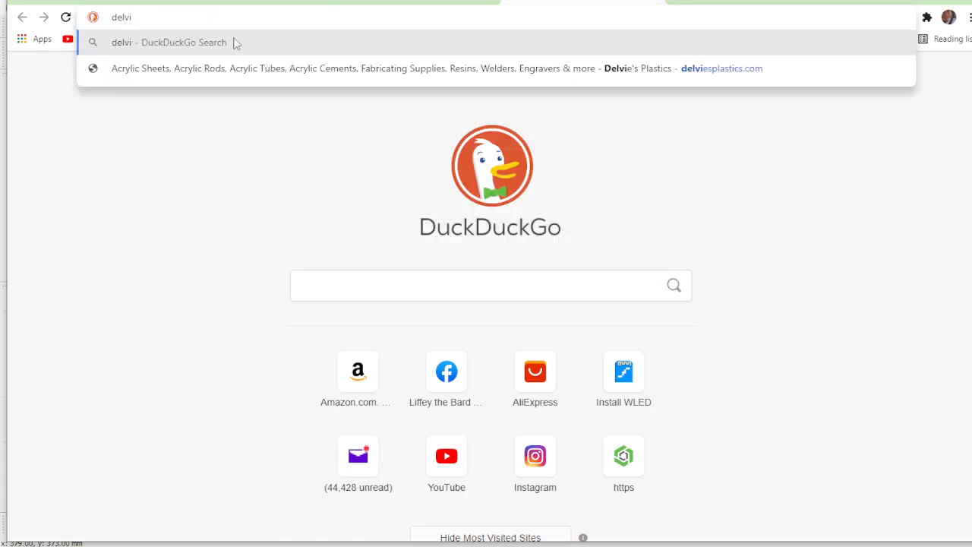
{"action": "type", "text": "espla"}
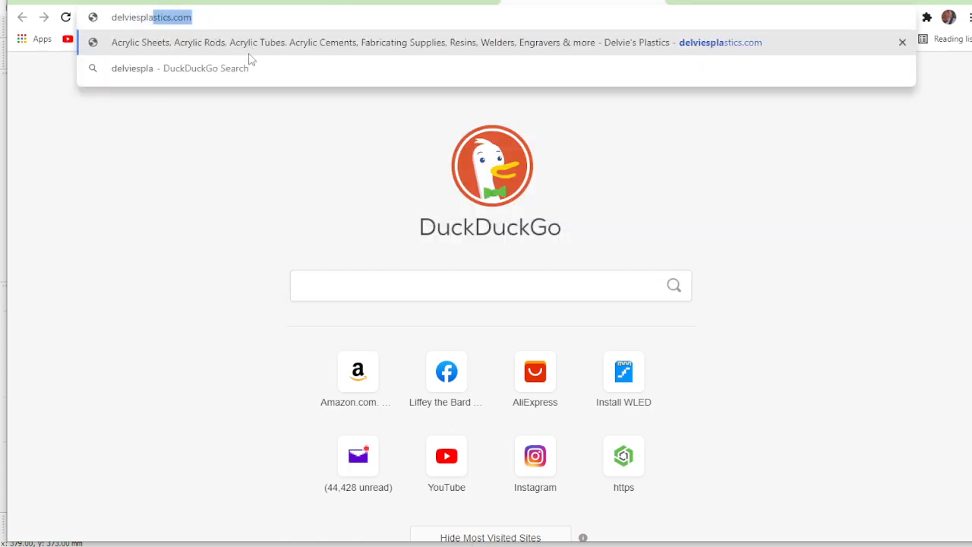
{"action": "type", "text": "stics.com"}
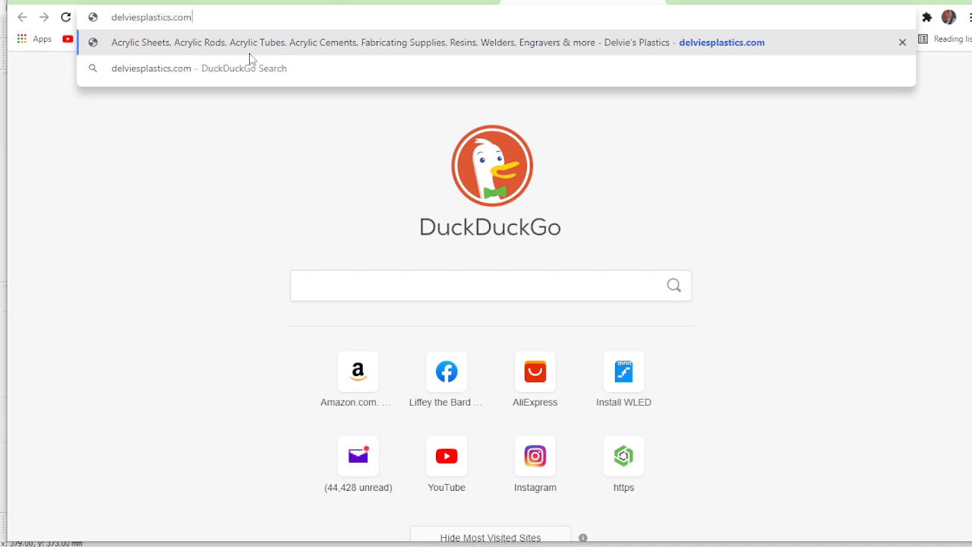
{"action": "key", "text": "Return"}
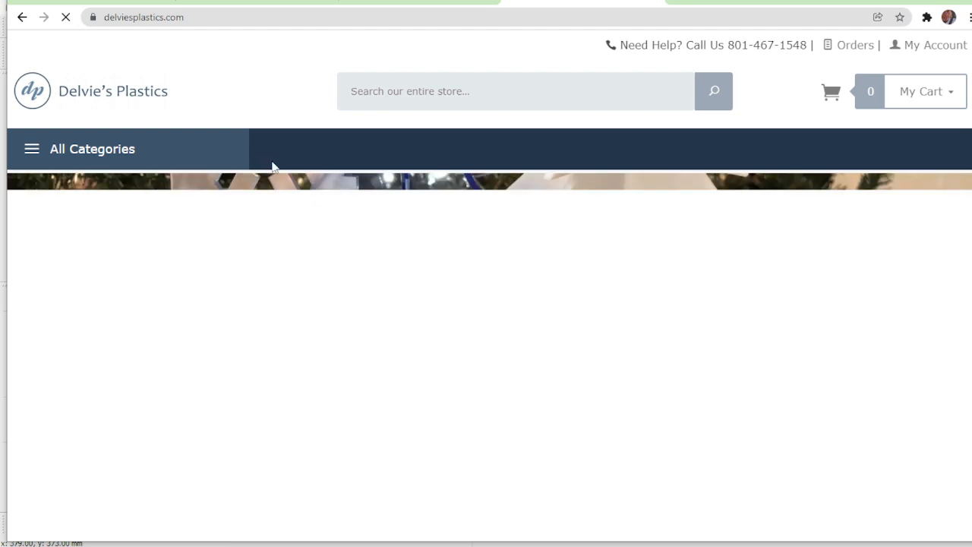
Open the Iridescent product page from the Acrylic Plexiglass Sheet category
{"action": "left_click", "coordinate": [49, 156]}
{"action": "mouse_move", "coordinate": [87, 234]}
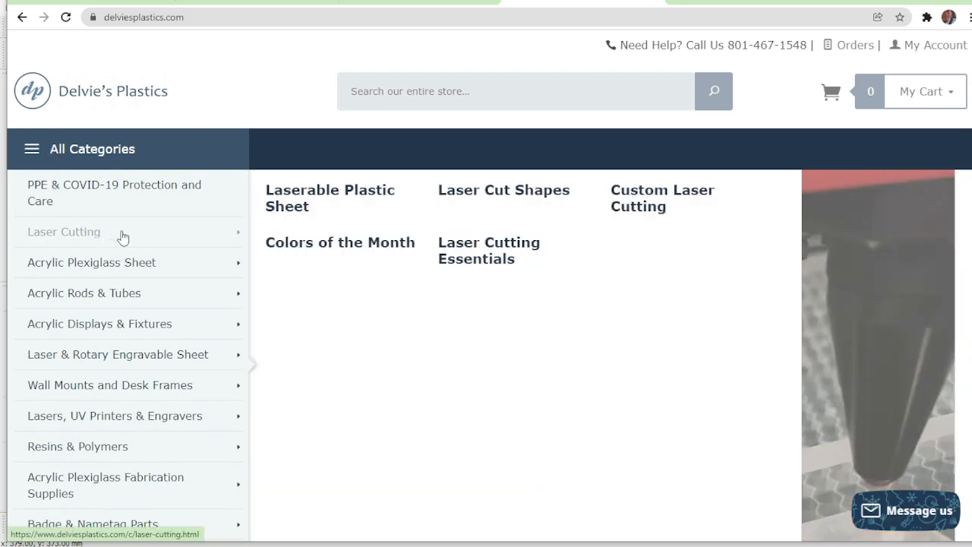
{"action": "scroll", "coordinate": [152, 247], "scroll_direction": "down", "scroll_amount": 1}
{"action": "mouse_move", "coordinate": [170, 195]}
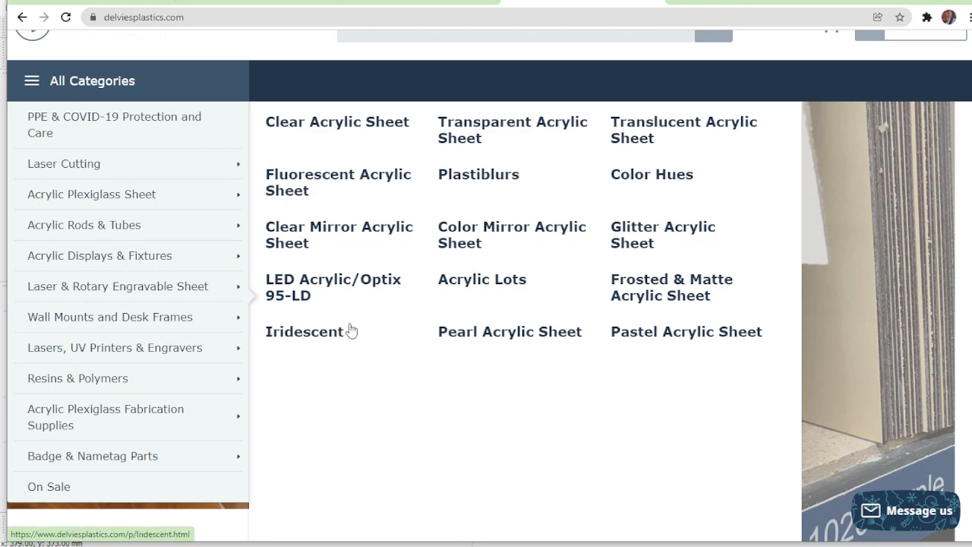
{"action": "left_click", "coordinate": [323, 339]}
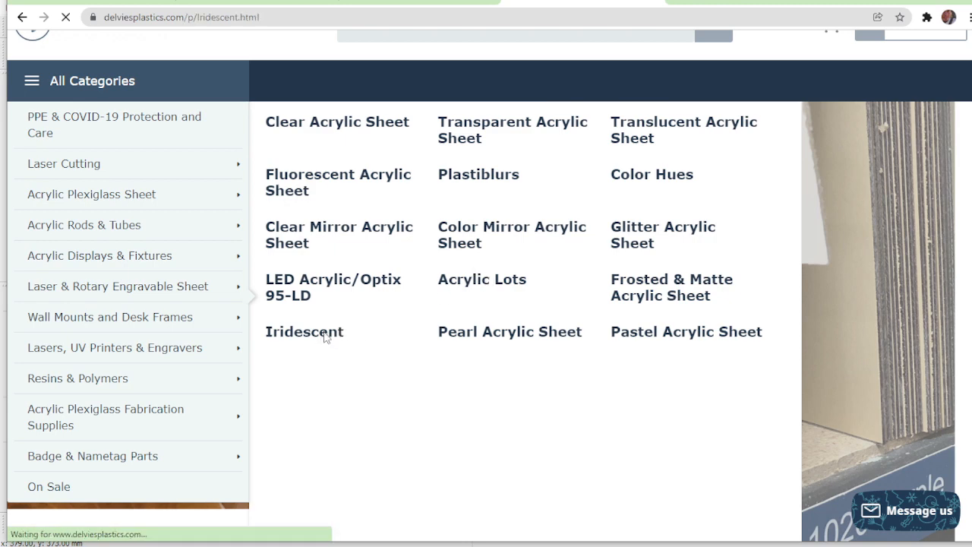
View the three product photos of the Iridescent acrylic sheet, ending on the first one
{"action": "scroll", "coordinate": [297, 293], "scroll_direction": "down", "scroll_amount": 2}
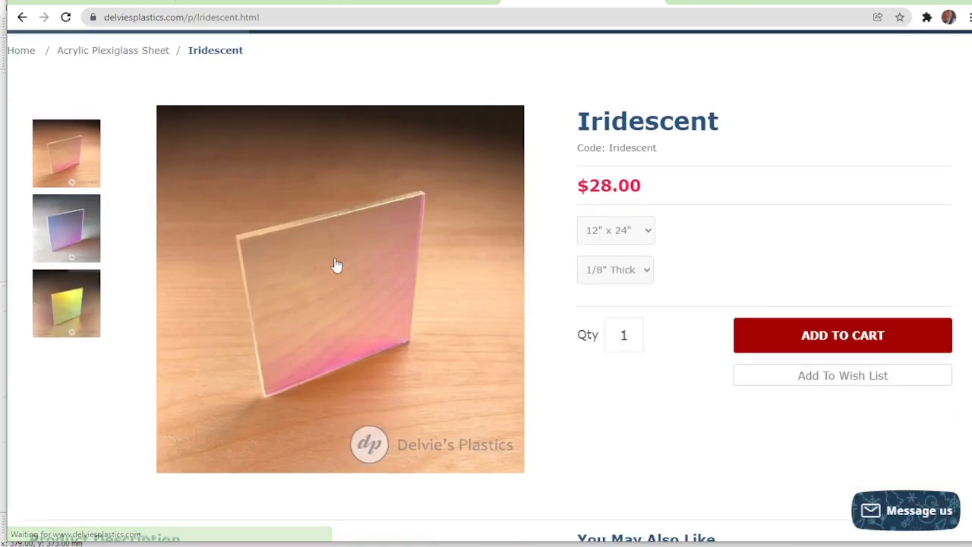
{"action": "left_click", "coordinate": [74, 237]}
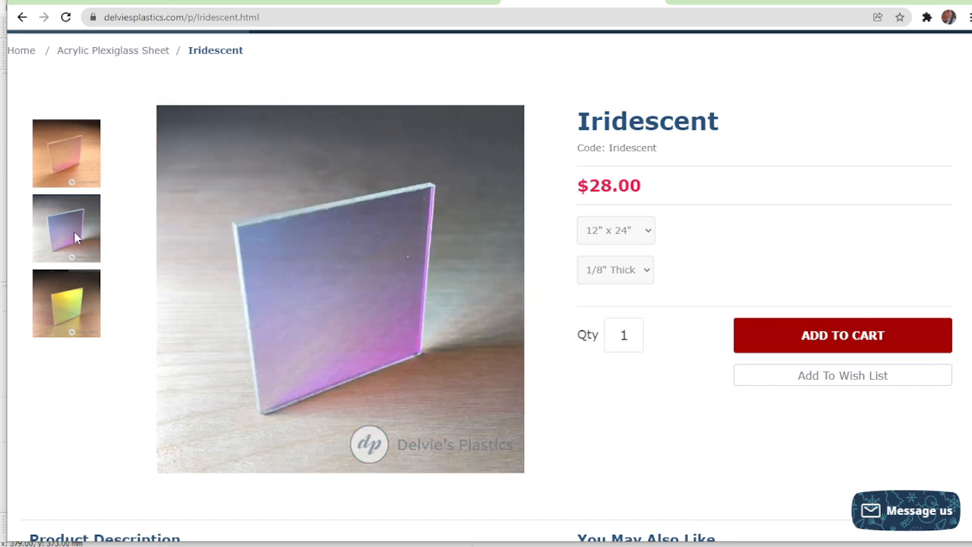
{"action": "left_click", "coordinate": [88, 319]}
{"action": "left_click", "coordinate": [90, 229]}
{"action": "left_click", "coordinate": [82, 140]}
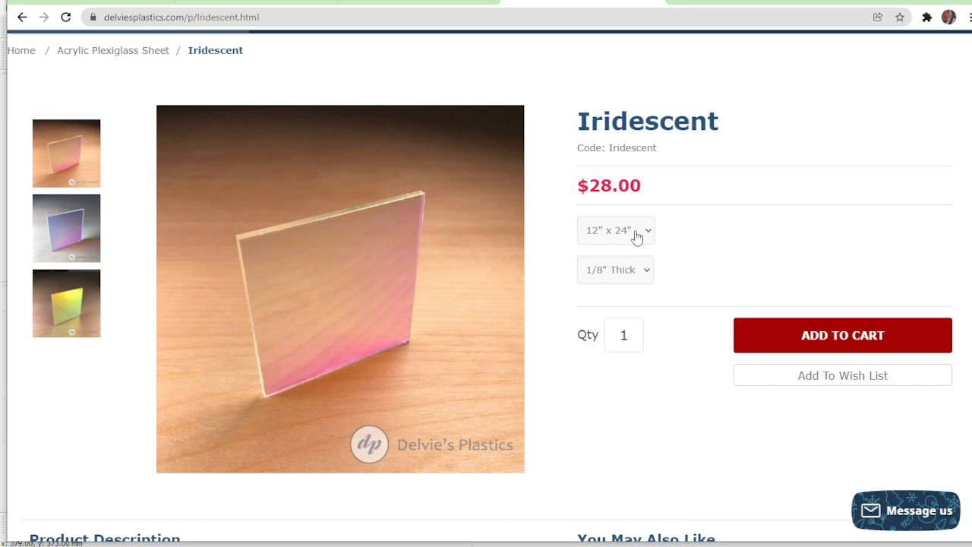
Examine the Iridescent sheet's price for the preset sheet size by highlighting it
{"action": "scroll", "coordinate": [662, 144], "scroll_direction": "down", "scroll_amount": 1}
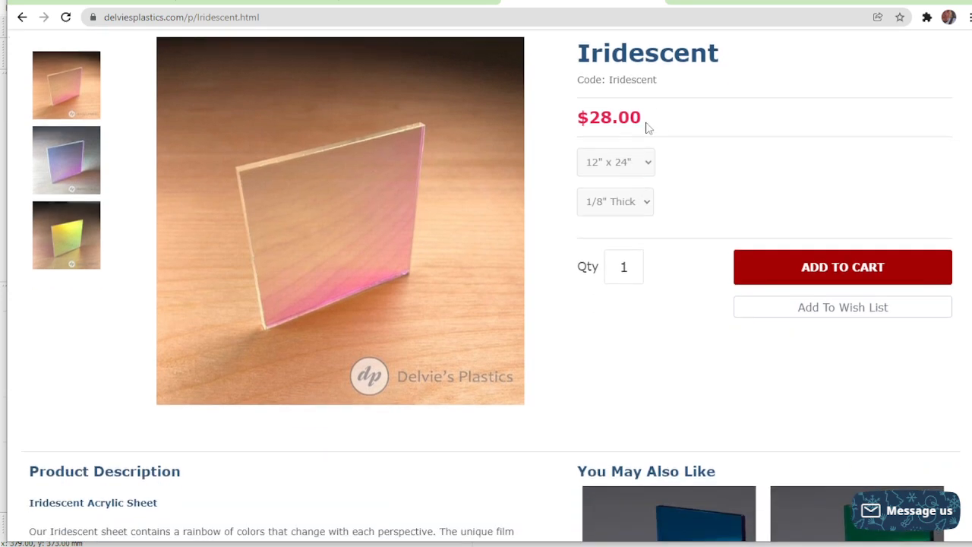
{"action": "left_click_drag", "start_coordinate": [647, 127], "coordinate": [585, 111]}
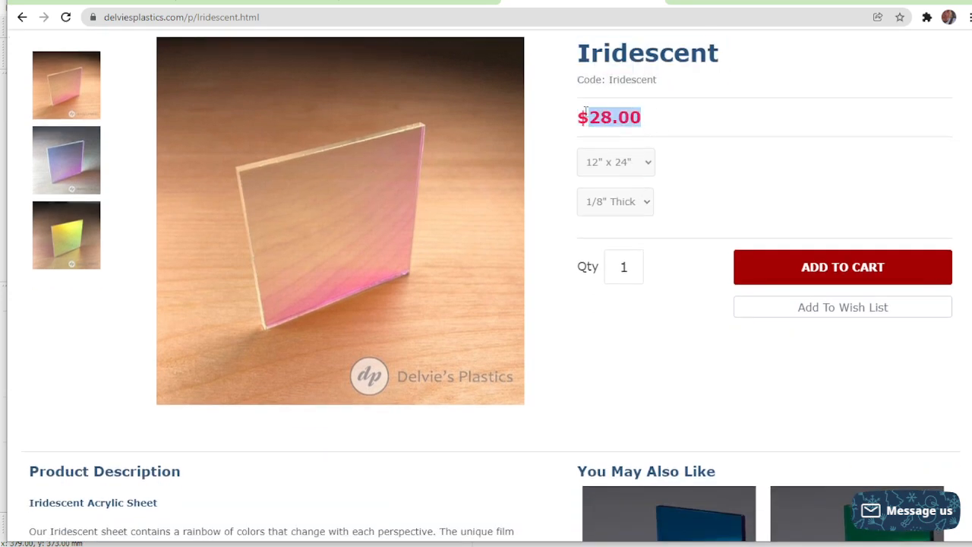
{"action": "left_click_drag", "start_coordinate": [651, 122], "coordinate": [582, 117]}
{"action": "left_click", "coordinate": [654, 121]}
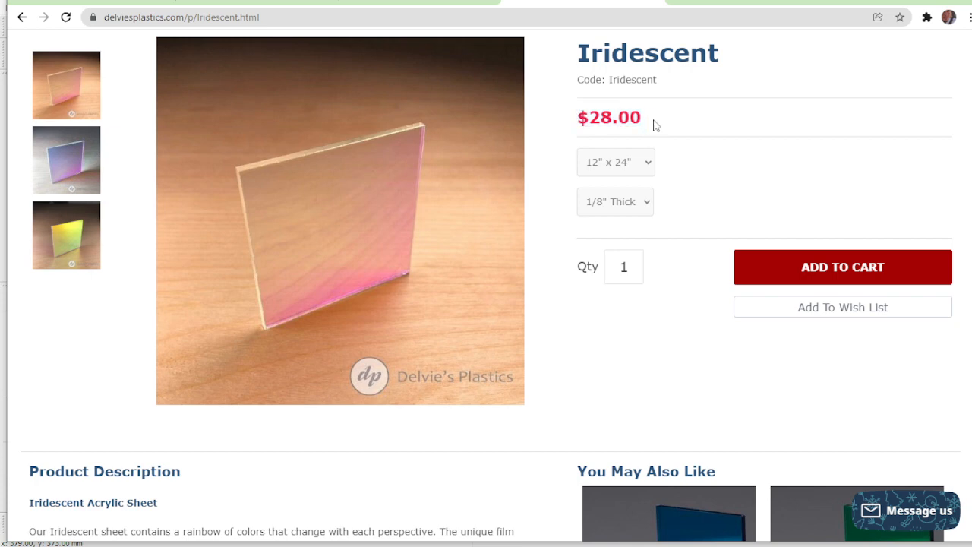
Check the Iridescent sheet's thickness options, set the sheet size to 12" x 12" and highlight the price
{"action": "left_click", "coordinate": [647, 213]}
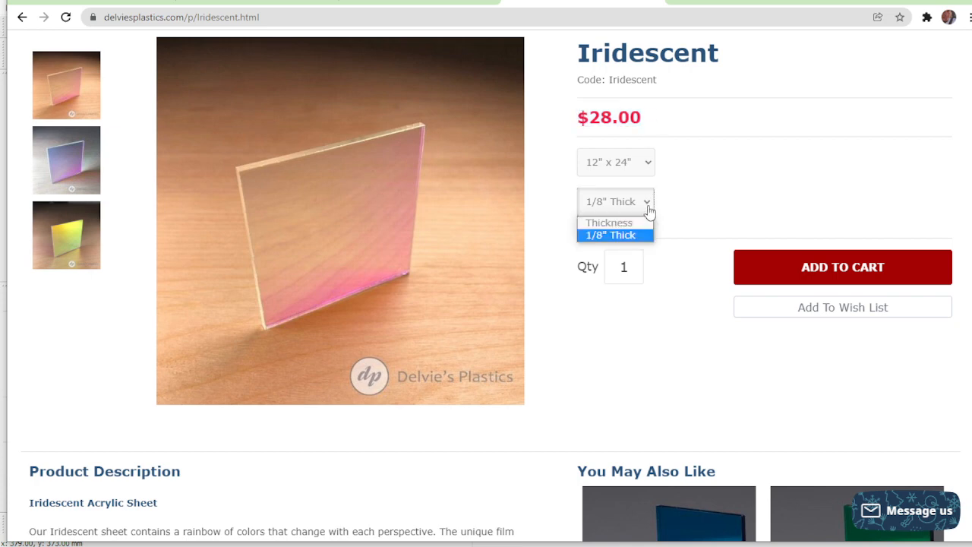
{"action": "left_click", "coordinate": [650, 195]}
{"action": "left_click", "coordinate": [649, 167]}
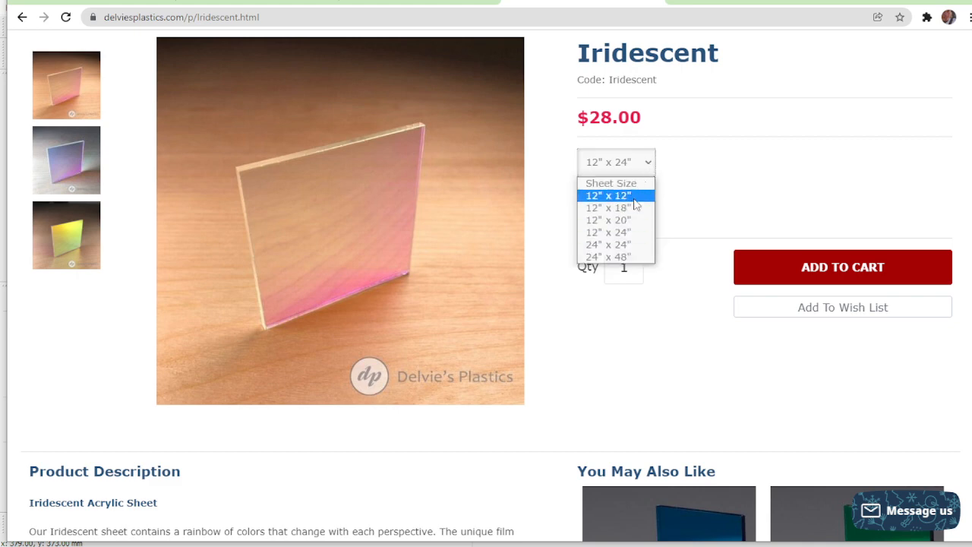
{"action": "left_click", "coordinate": [635, 196]}
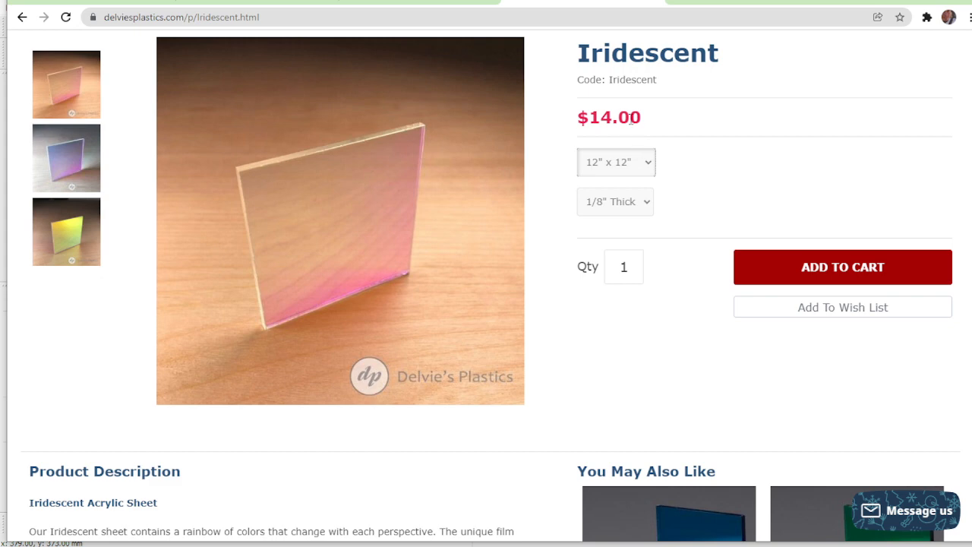
{"action": "left_click_drag", "start_coordinate": [631, 120], "coordinate": [590, 118]}
Read the quantity discount tiers in the Iridescent sheet's product description
{"action": "scroll", "coordinate": [624, 138], "scroll_direction": "down", "scroll_amount": 5}
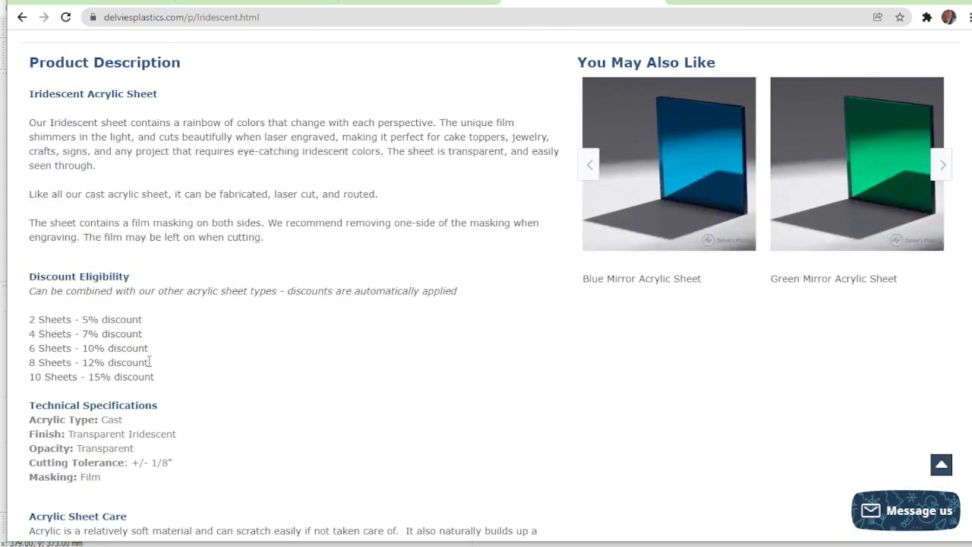
{"action": "left_click_drag", "start_coordinate": [150, 363], "coordinate": [217, 382]}
{"action": "scroll", "coordinate": [212, 382], "scroll_direction": "up", "scroll_amount": 6}
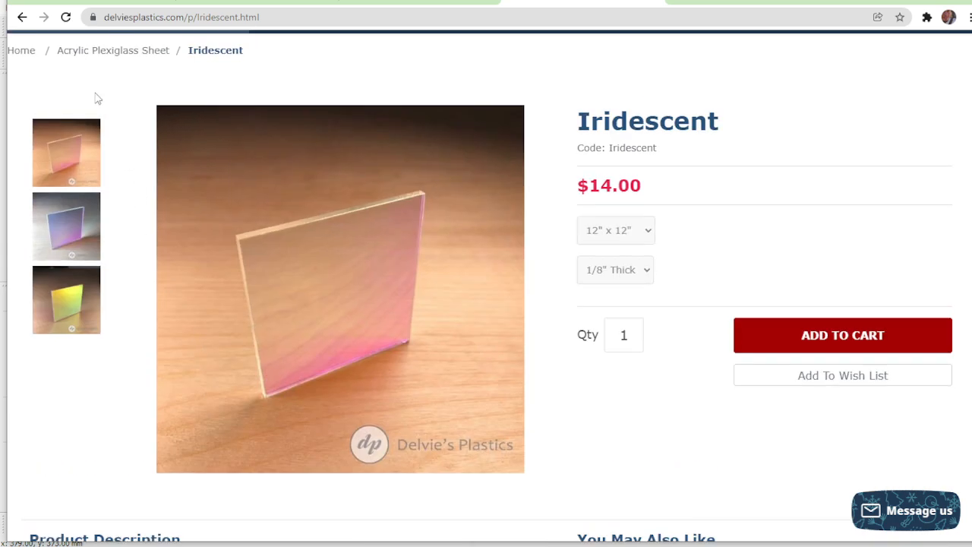
Return to the store's home page and open Color Mirror Acrylic Sheet from the Acrylic Plexiglass Sheet category
{"action": "left_click", "coordinate": [30, 57]}
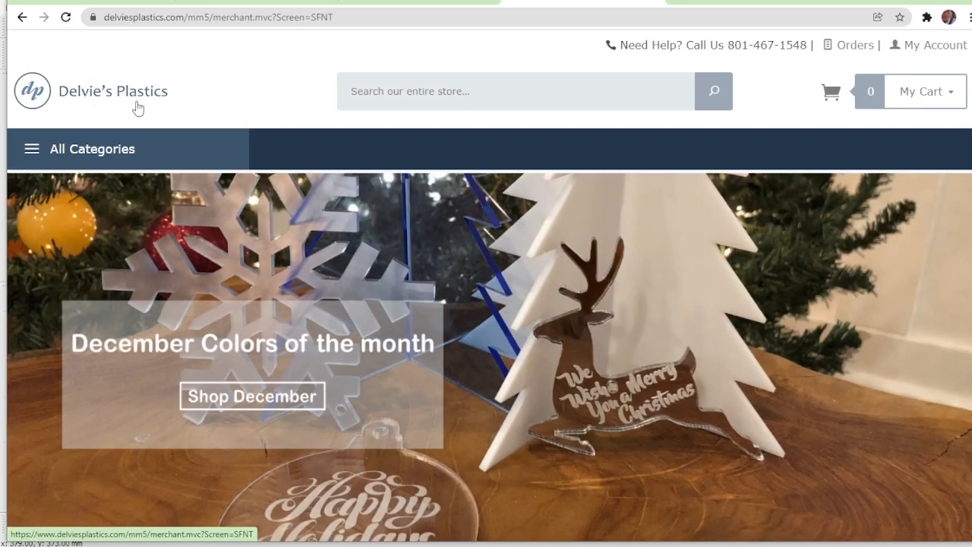
{"action": "mouse_move", "coordinate": [57, 159]}
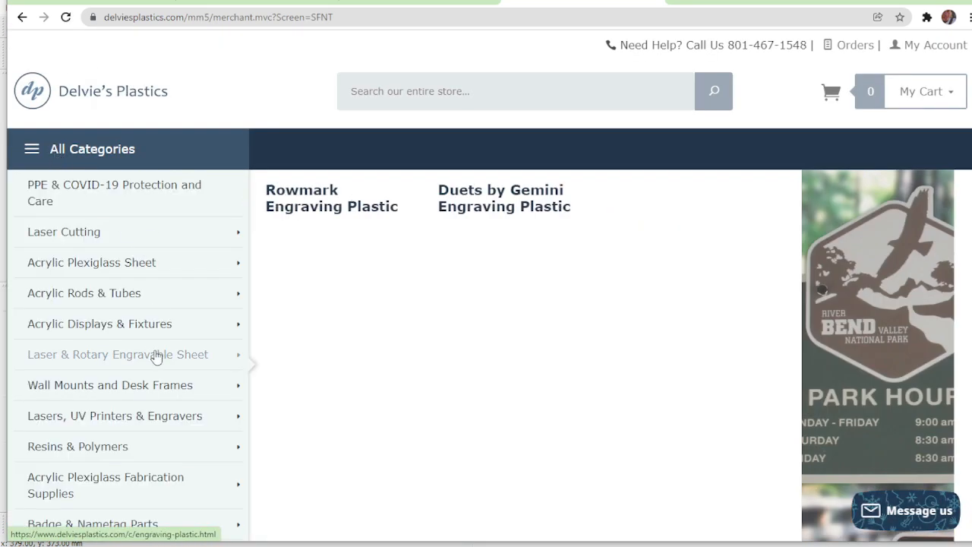
{"action": "mouse_move", "coordinate": [158, 299]}
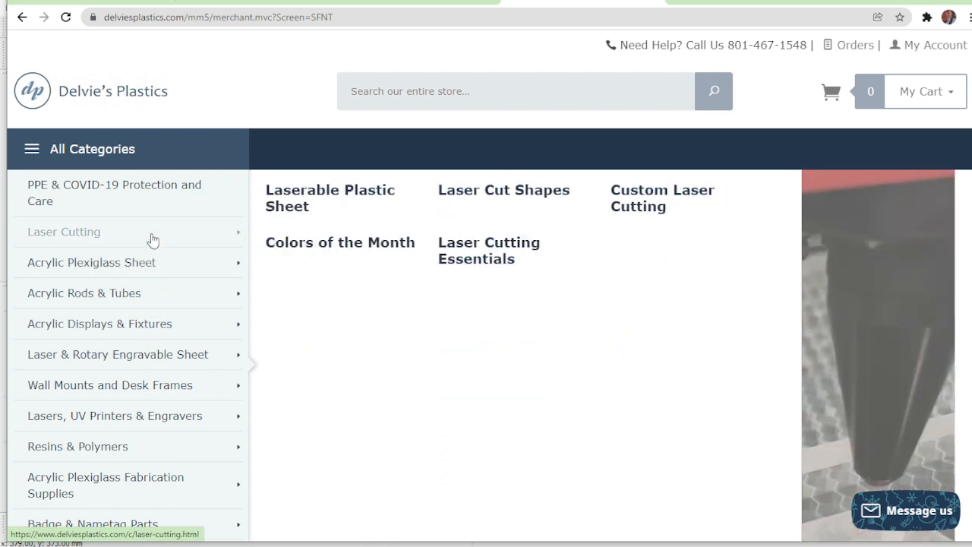
{"action": "mouse_move", "coordinate": [152, 262]}
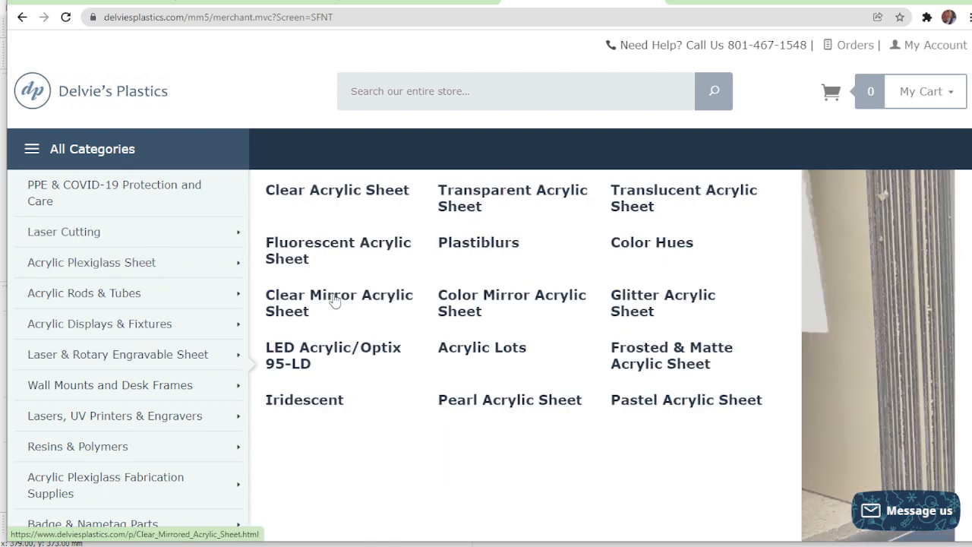
{"action": "left_click", "coordinate": [486, 300]}
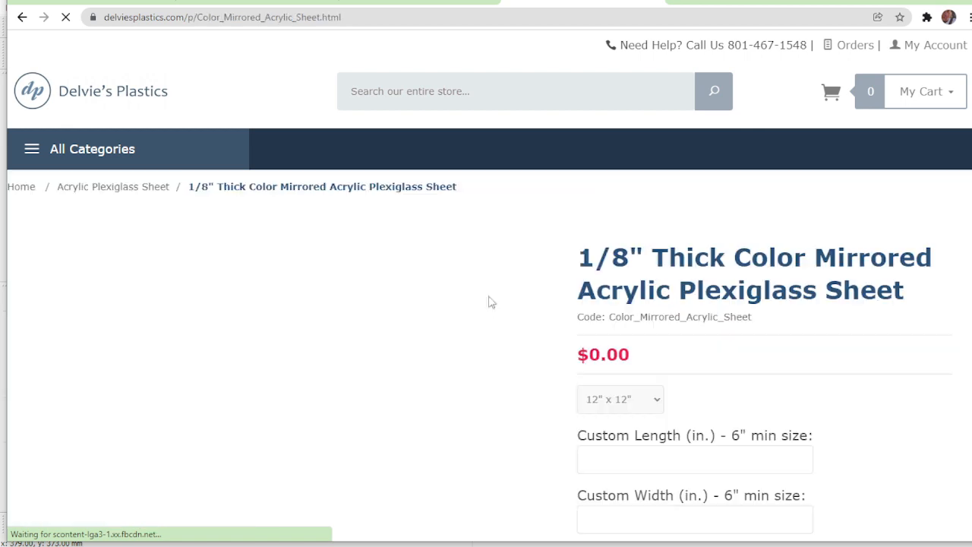
Preview the color mirrored acrylic sheet in Gold, Green and Sapphire Blue, finishing with Pink selected
{"action": "scroll", "coordinate": [490, 302], "scroll_direction": "down", "scroll_amount": 2}
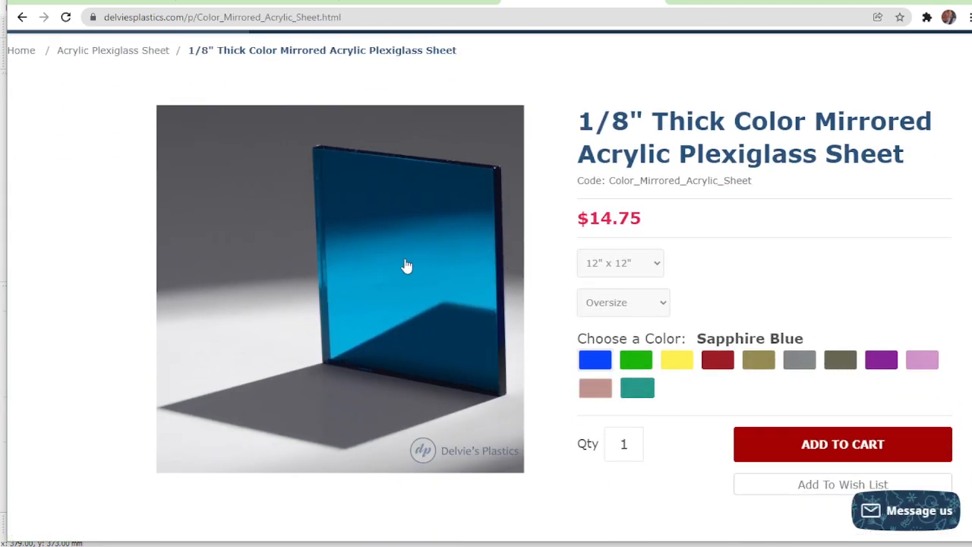
{"action": "left_click", "coordinate": [751, 367]}
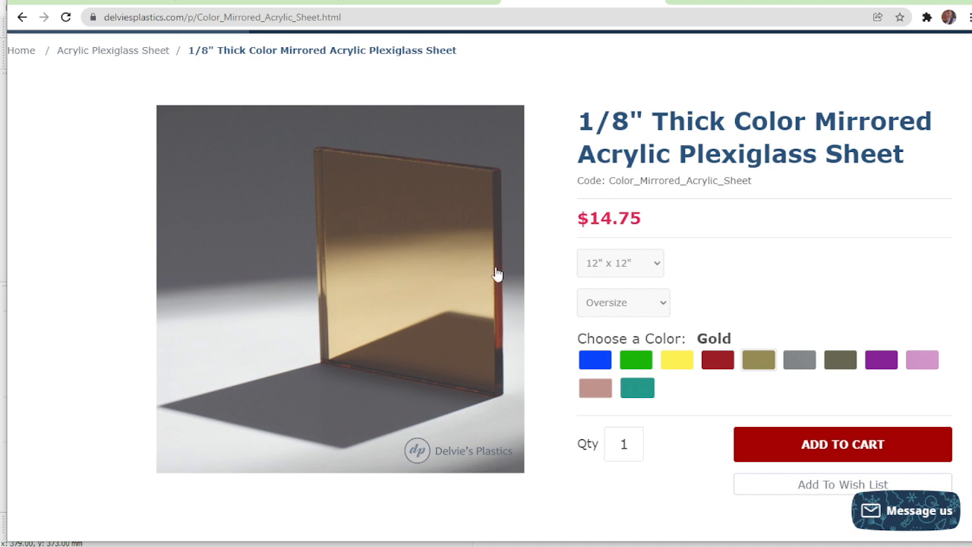
{"action": "left_click", "coordinate": [647, 360]}
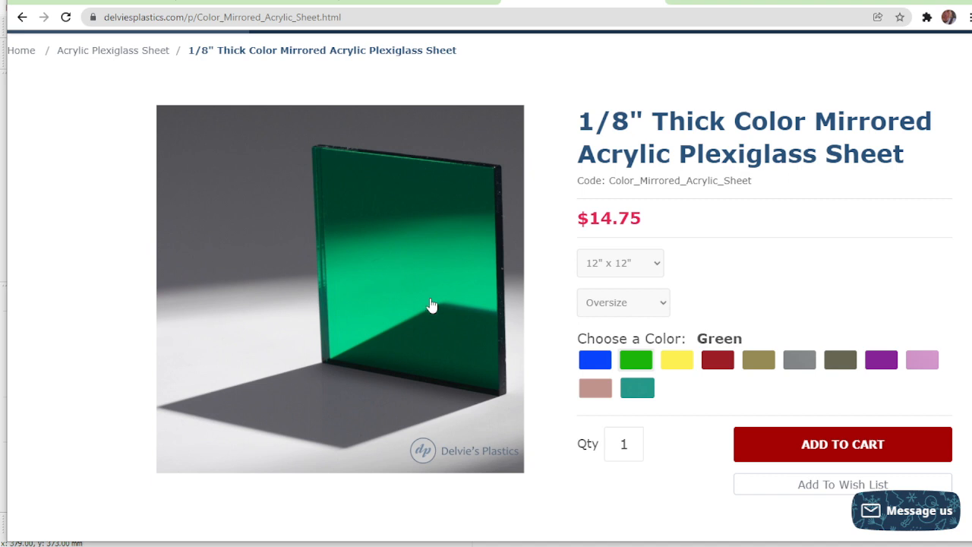
{"action": "left_click", "coordinate": [604, 368]}
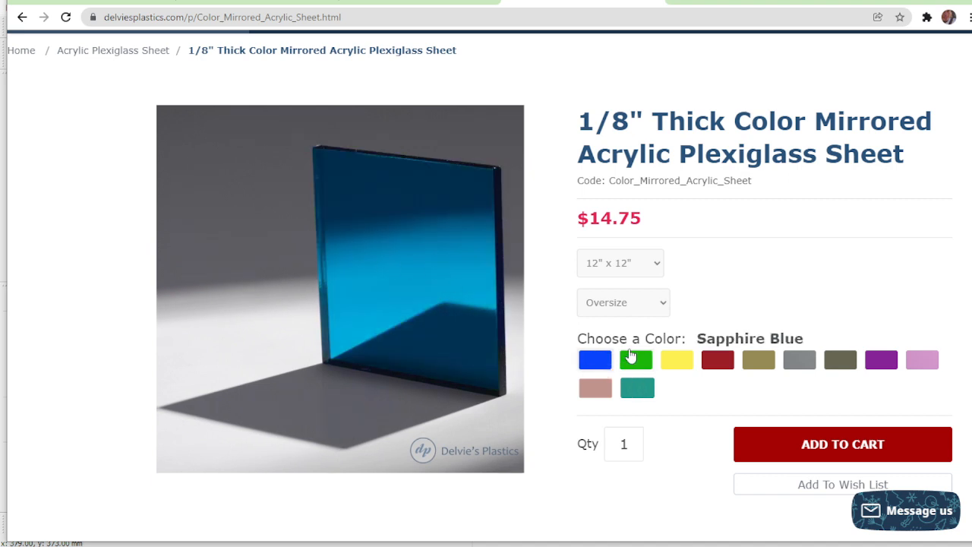
{"action": "left_click", "coordinate": [631, 357]}
{"action": "left_click", "coordinate": [751, 358]}
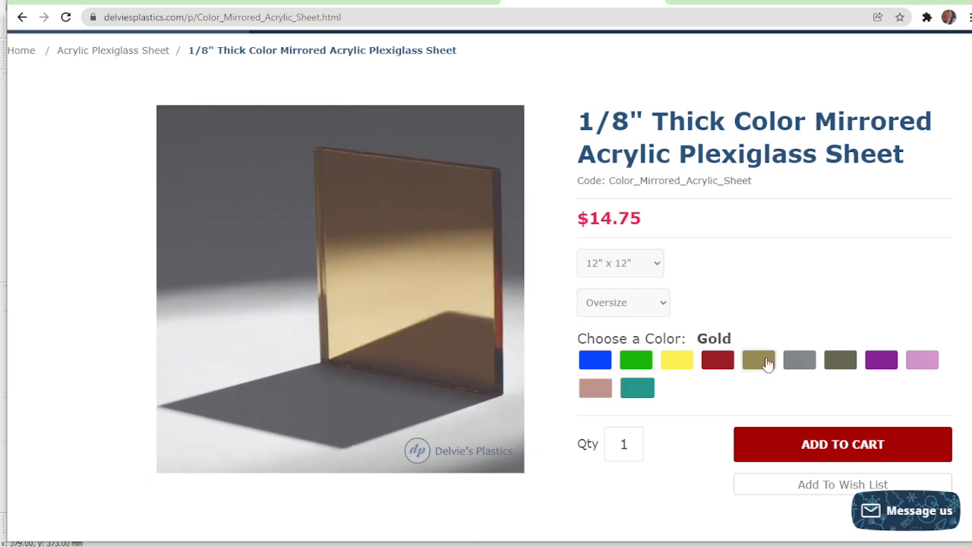
{"action": "left_click", "coordinate": [920, 370]}
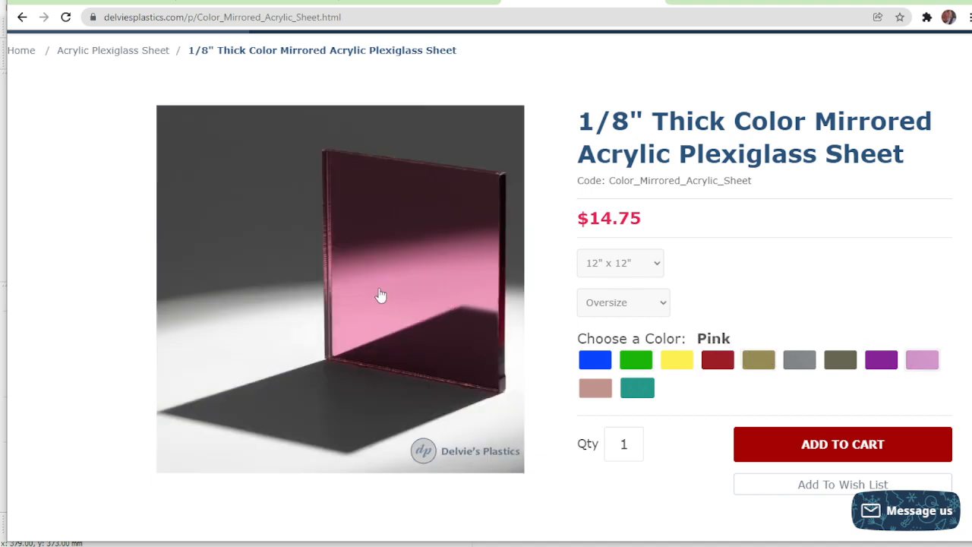
Look through the color mirrored sheet's product description and discount information
{"action": "scroll", "coordinate": [375, 299], "scroll_direction": "down", "scroll_amount": 2}
{"action": "scroll", "coordinate": [502, 331], "scroll_direction": "up", "scroll_amount": 2}
{"action": "scroll", "coordinate": [350, 258], "scroll_direction": "down", "scroll_amount": 3}
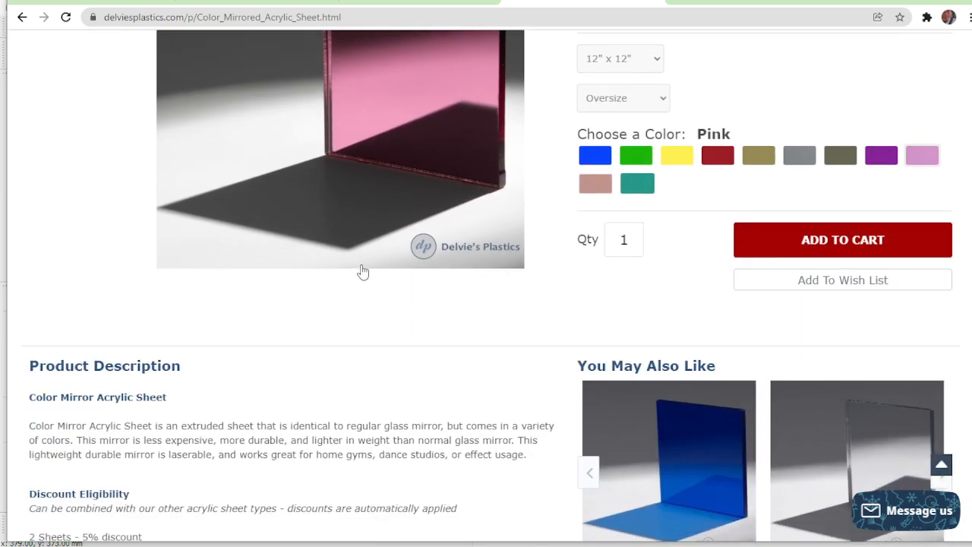
{"action": "scroll", "coordinate": [363, 272], "scroll_direction": "down", "scroll_amount": 3}
{"action": "scroll", "coordinate": [370, 263], "scroll_direction": "up", "scroll_amount": 6}
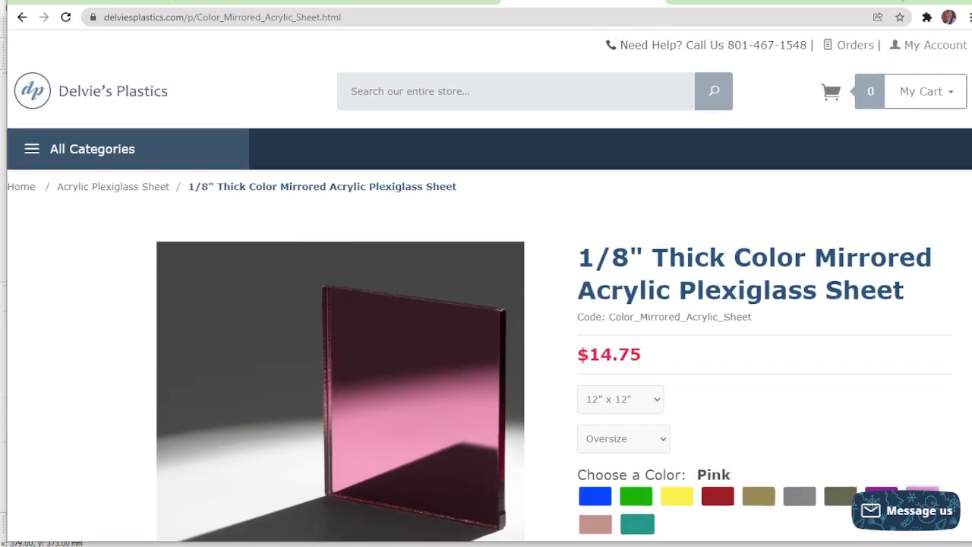
Switch to LightBurn and zoom out on the empty workspace
{"action": "left_click", "coordinate": [899, 1]}
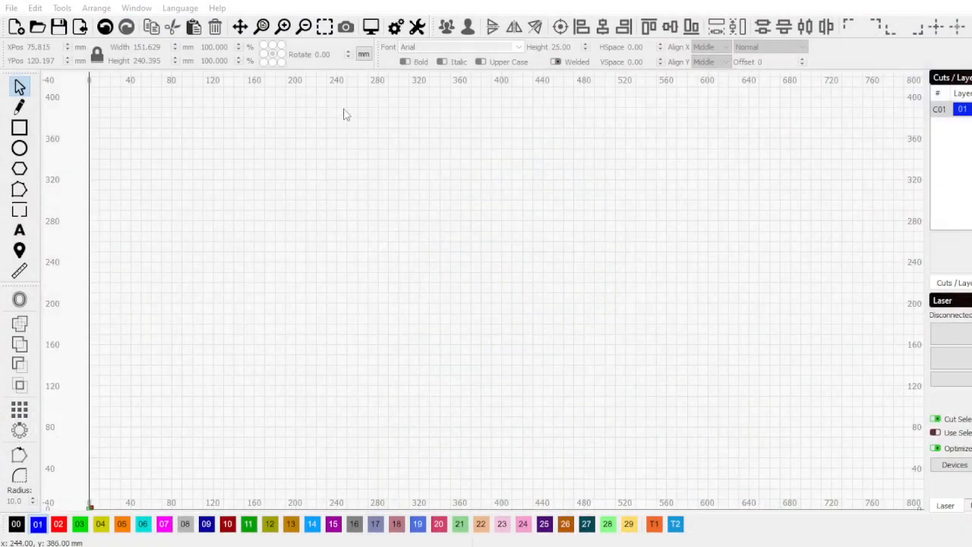
{"action": "scroll", "coordinate": [223, 223], "scroll_direction": "down", "scroll_amount": 2}
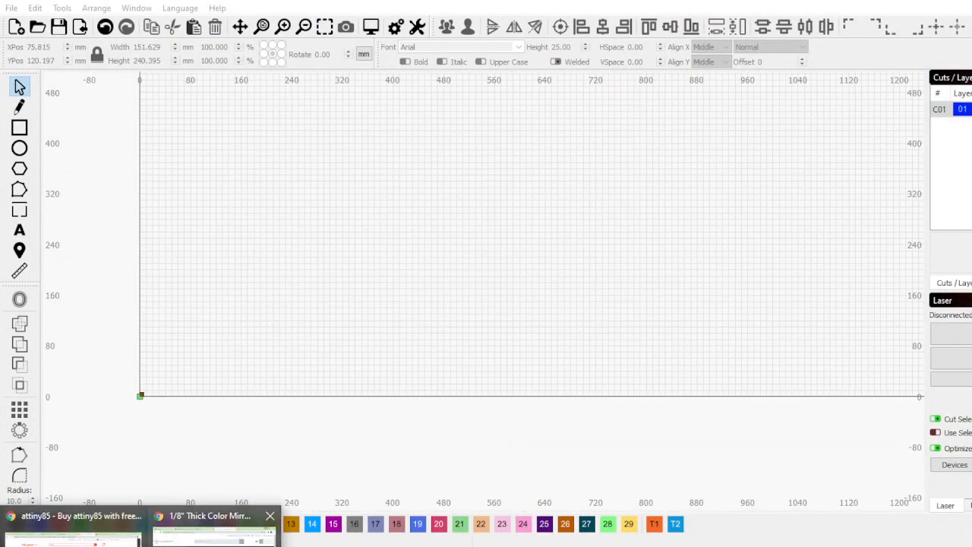
Switch back to the browser and run an image search for "mononoke mask"
{"action": "left_click", "coordinate": [209, 521]}
{"action": "left_click", "coordinate": [367, 17]}
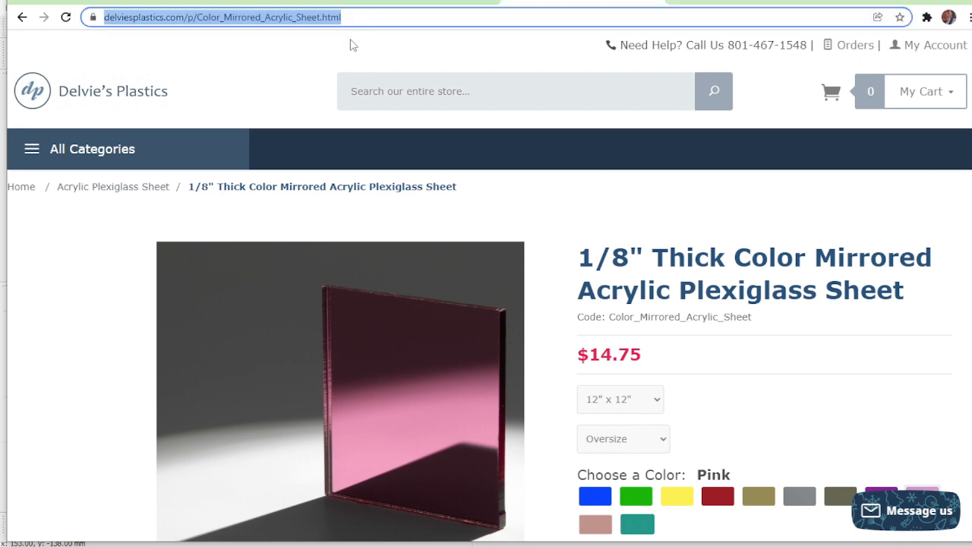
{"action": "type", "text": "monono"}
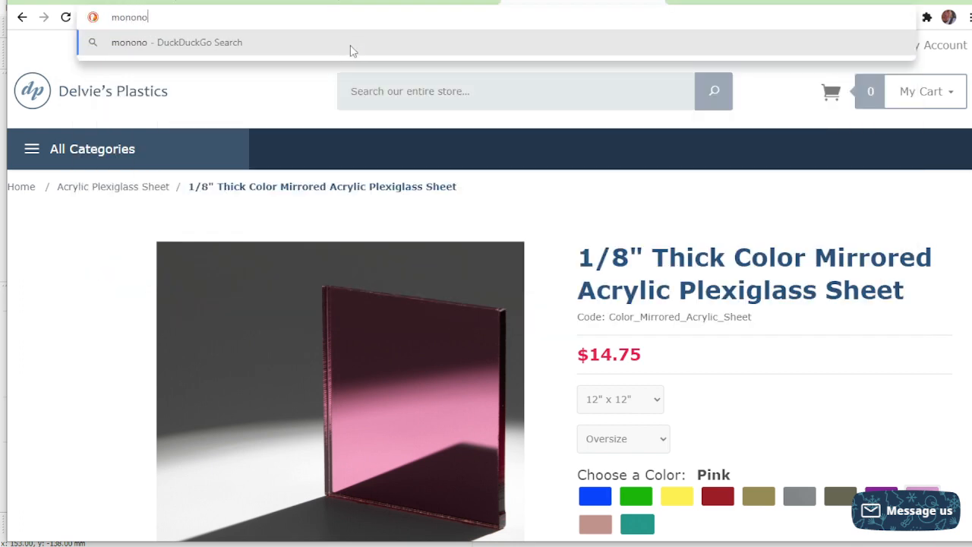
{"action": "type", "text": "ke mask"}
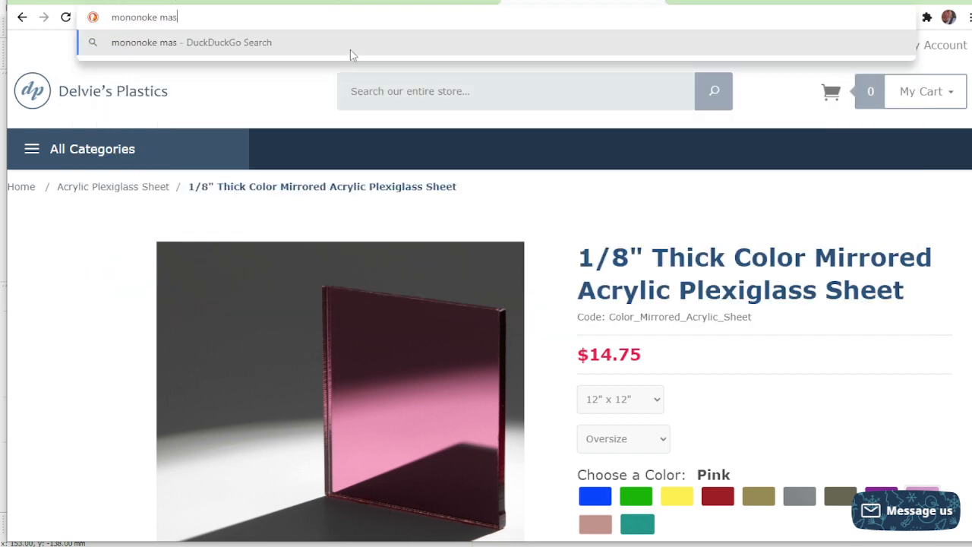
{"action": "key", "text": "Return"}
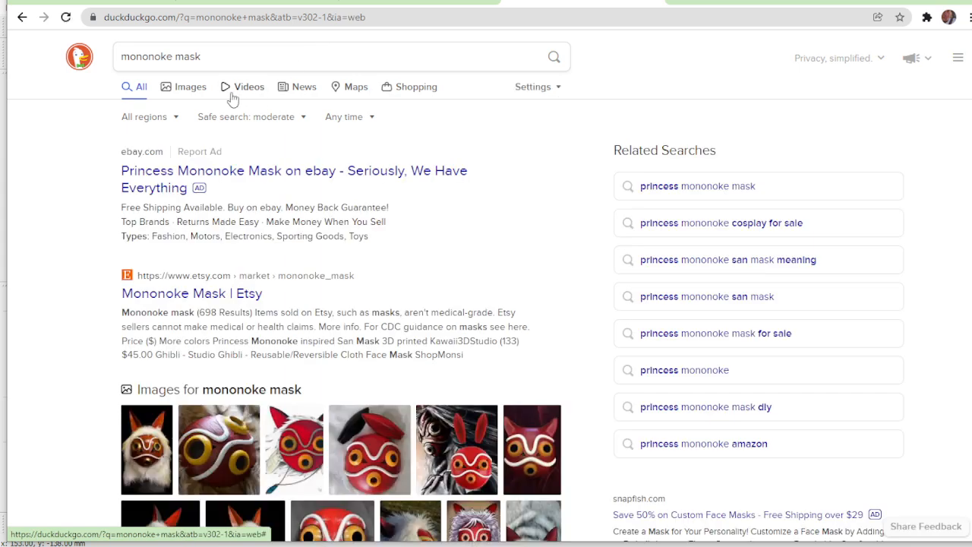
{"action": "left_click", "coordinate": [191, 88]}
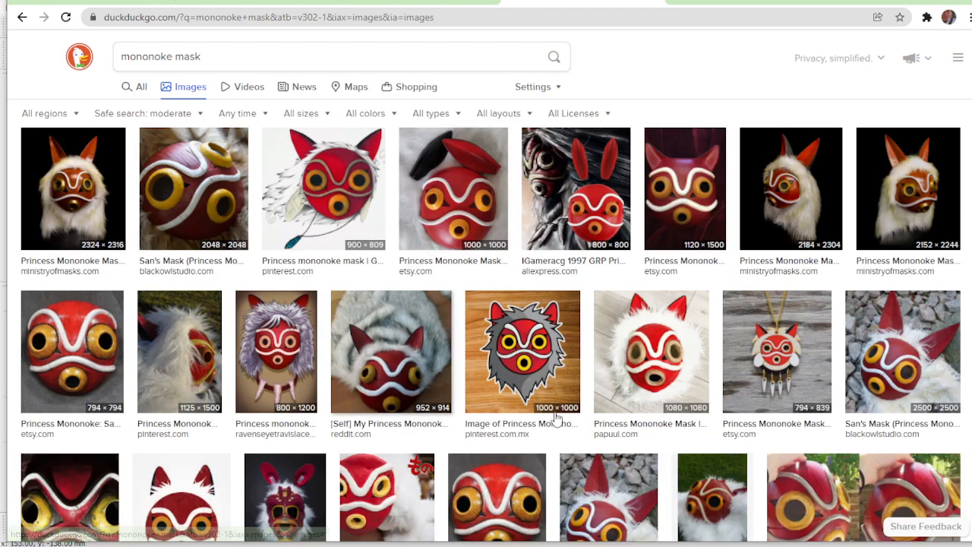
{"action": "scroll", "coordinate": [560, 365], "scroll_direction": "down", "scroll_amount": 1}
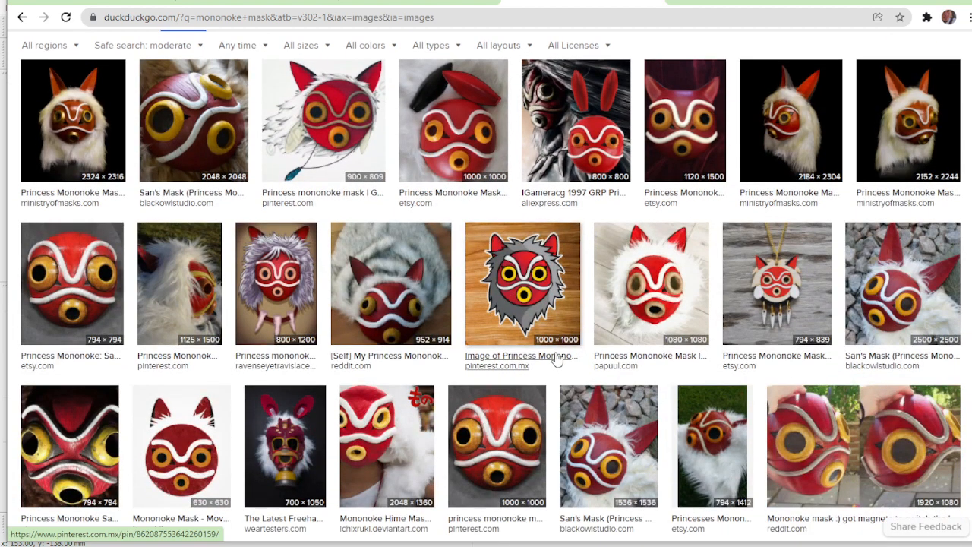
{"action": "scroll", "coordinate": [386, 206], "scroll_direction": "up", "scroll_amount": 1}
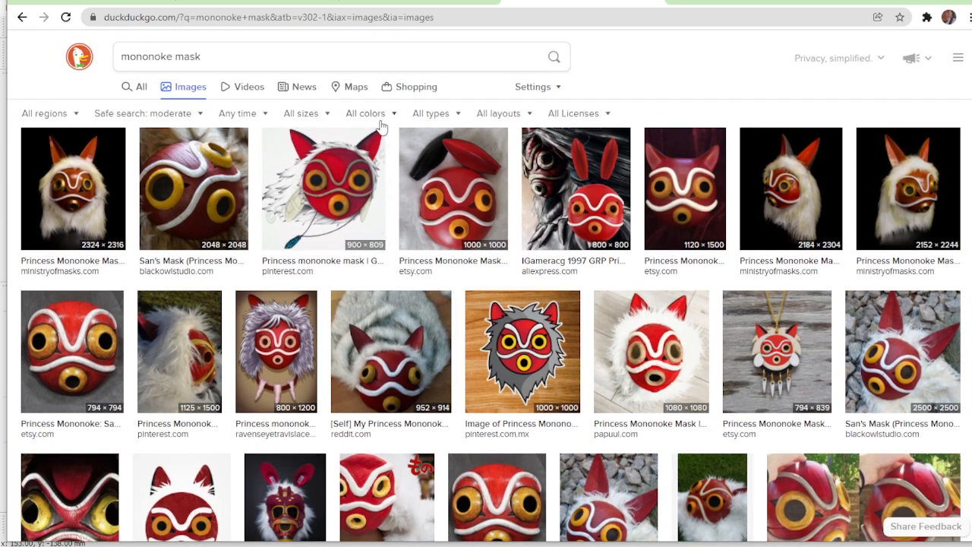
Filter the mask image results by type Clipart and by Black and white color
{"action": "left_click", "coordinate": [433, 116]}
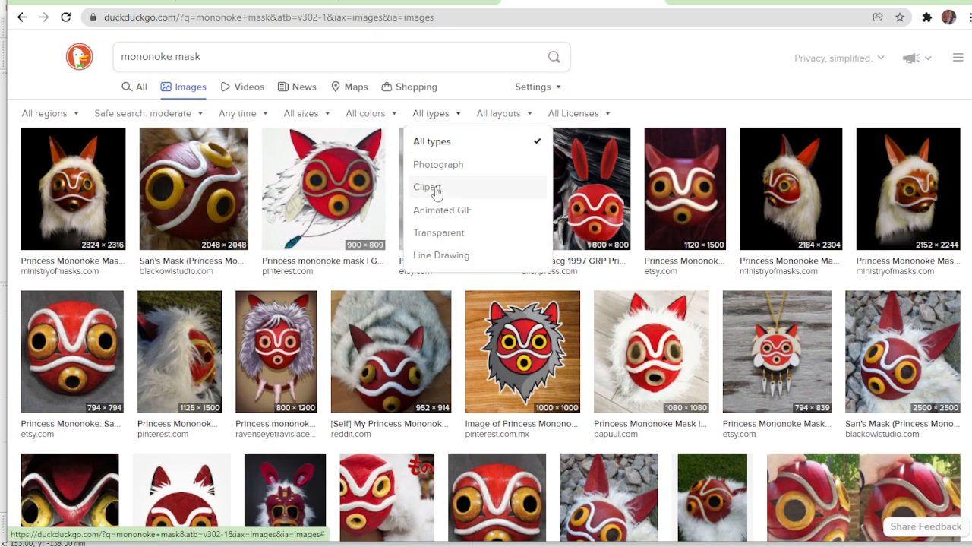
{"action": "left_click", "coordinate": [434, 188]}
{"action": "scroll", "coordinate": [388, 141], "scroll_direction": "down", "scroll_amount": 3}
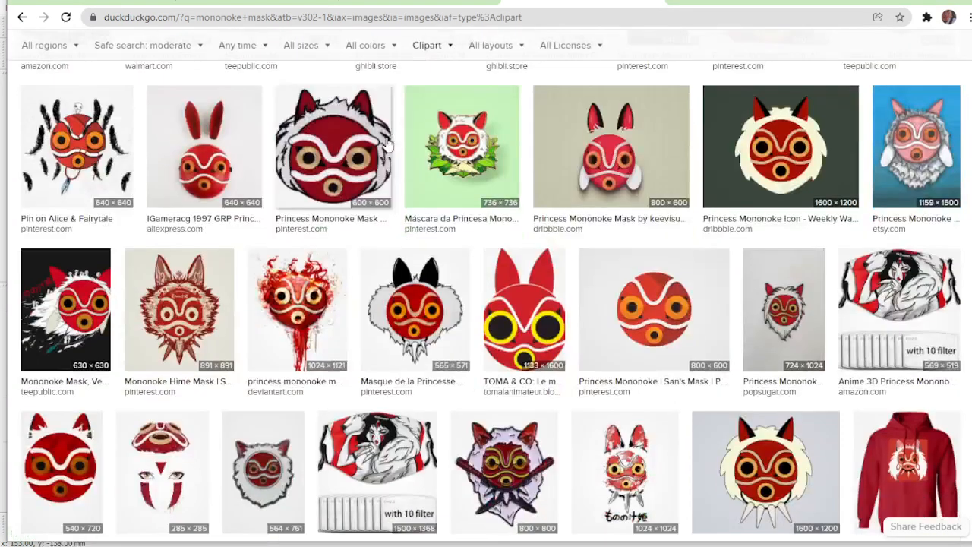
{"action": "scroll", "coordinate": [387, 145], "scroll_direction": "up", "scroll_amount": 3}
{"action": "left_click", "coordinate": [384, 115]}
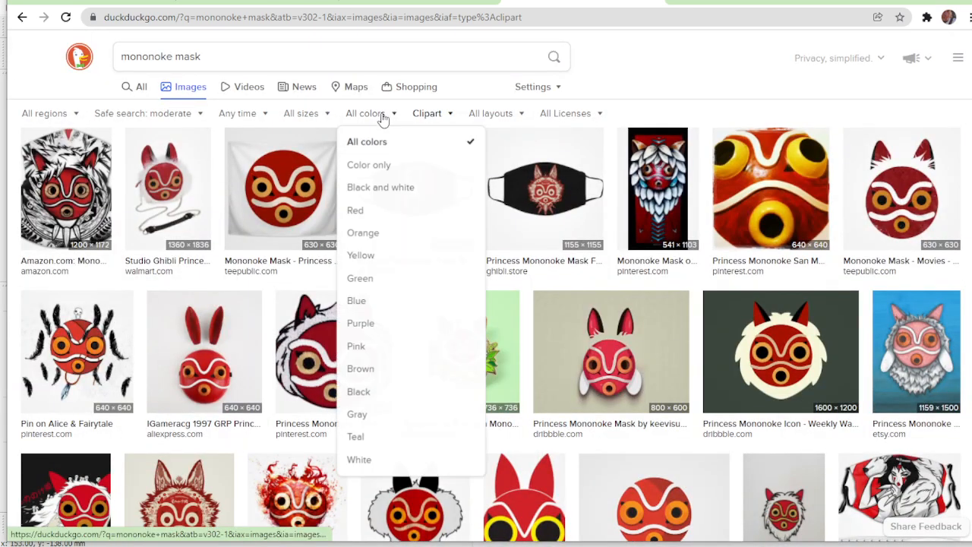
{"action": "left_click", "coordinate": [382, 188]}
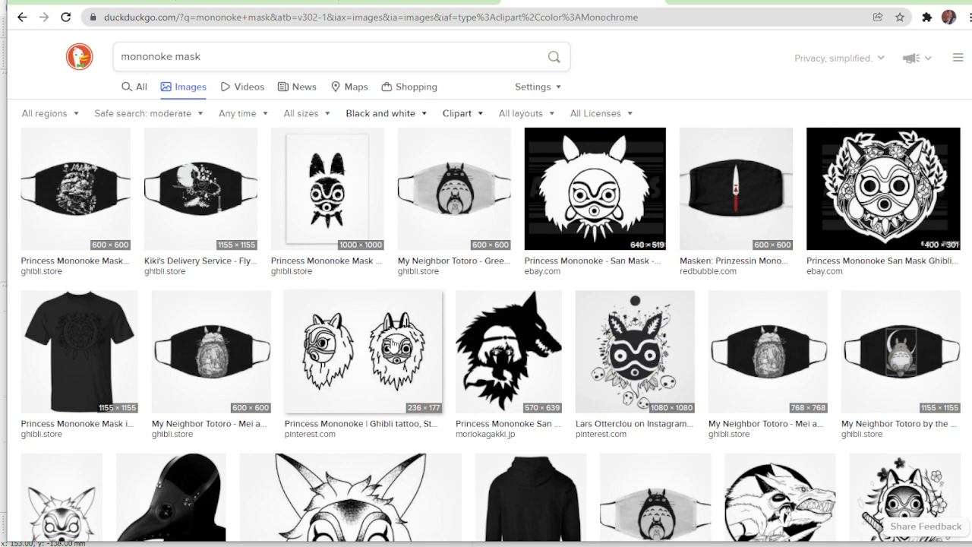
{"action": "scroll", "coordinate": [486, 304], "scroll_direction": "down", "scroll_amount": 1}
Copy the picture with two Princess Mononoke mask heads from the results and paste it into the LightBurn workspace
{"action": "left_click", "coordinate": [397, 270]}
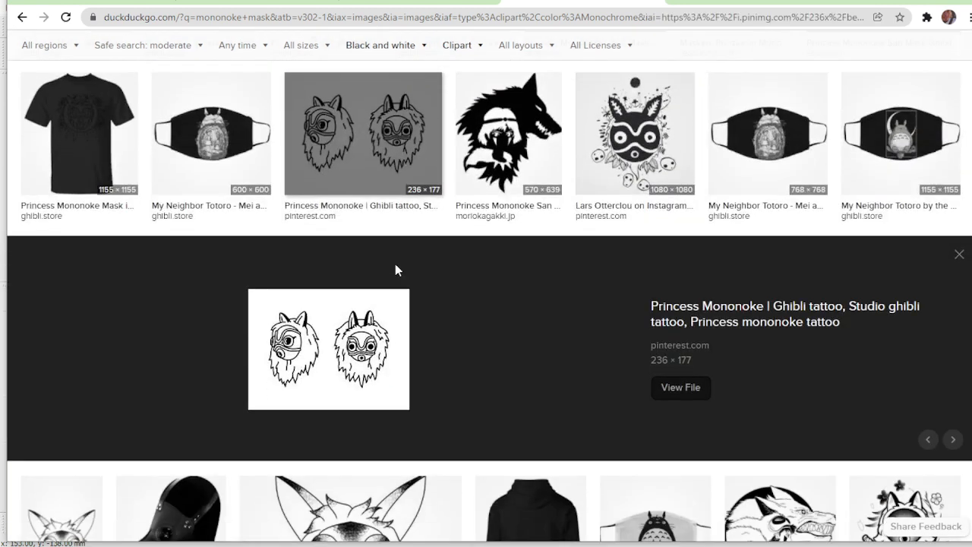
{"action": "right_click", "coordinate": [340, 335]}
{"action": "left_click", "coordinate": [404, 520]}
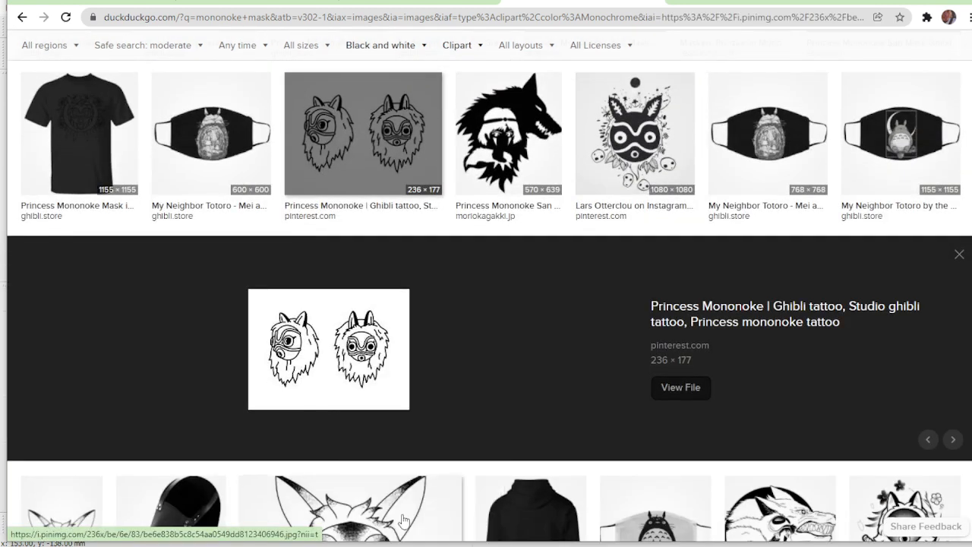
{"action": "key", "text": "alt+Tab"}
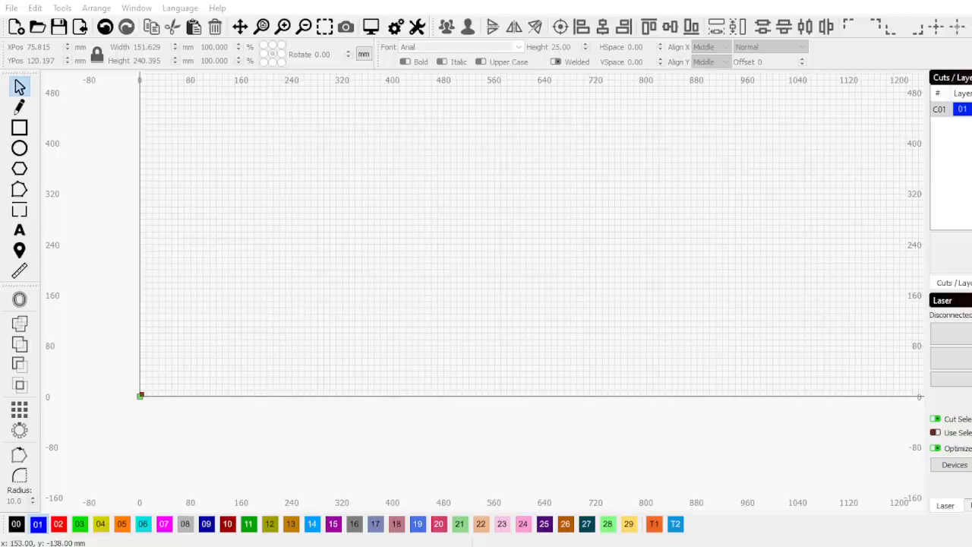
{"action": "right_click", "coordinate": [285, 250]}
{"action": "left_click", "coordinate": [326, 288]}
{"action": "scroll", "coordinate": [280, 266], "scroll_direction": "up", "scroll_amount": 5}
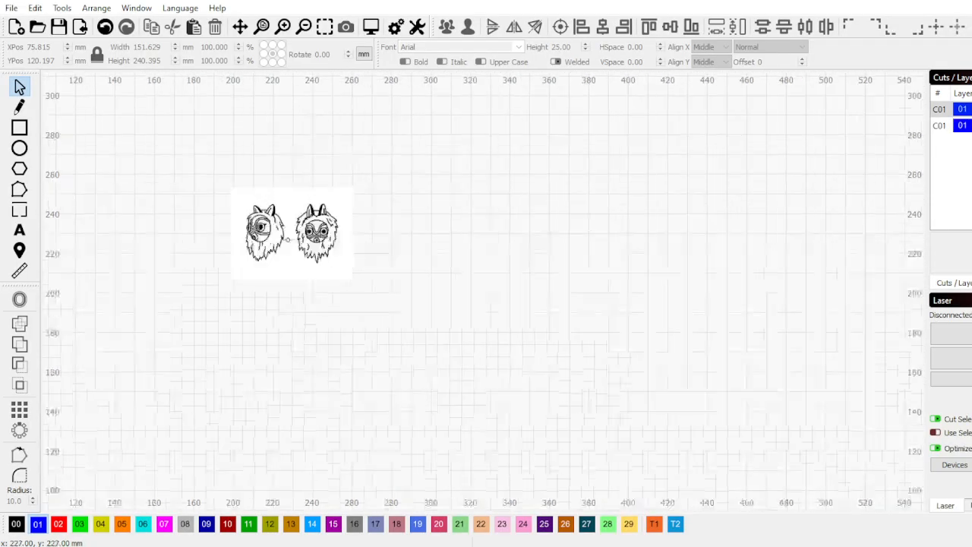
{"action": "scroll", "coordinate": [211, 204], "scroll_direction": "up", "scroll_amount": 6}
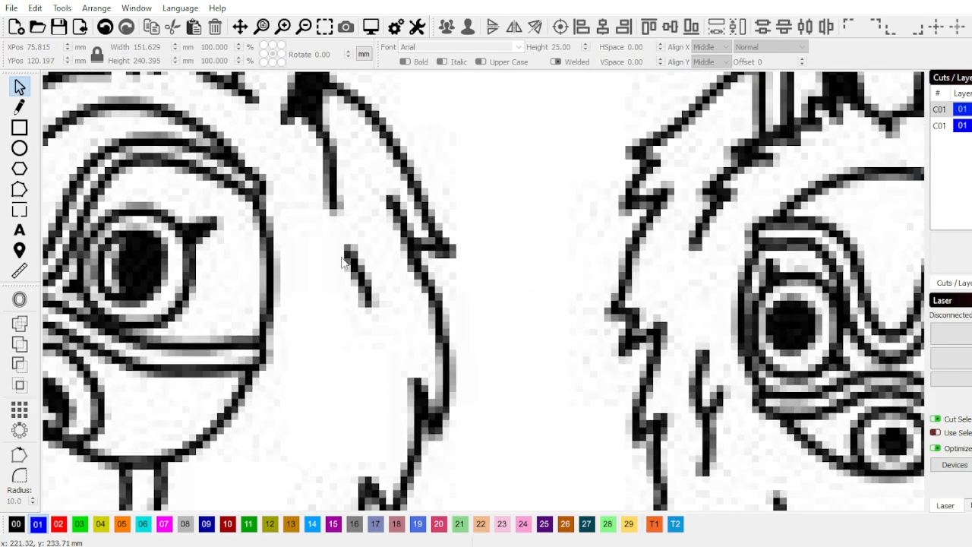
{"action": "scroll", "coordinate": [325, 263], "scroll_direction": "down", "scroll_amount": 10}
Trace the pasted mask image with smoothness 1.225 and threshold 75, deleting the image after the trace
{"action": "left_click", "coordinate": [266, 248]}
{"action": "right_click", "coordinate": [266, 248]}
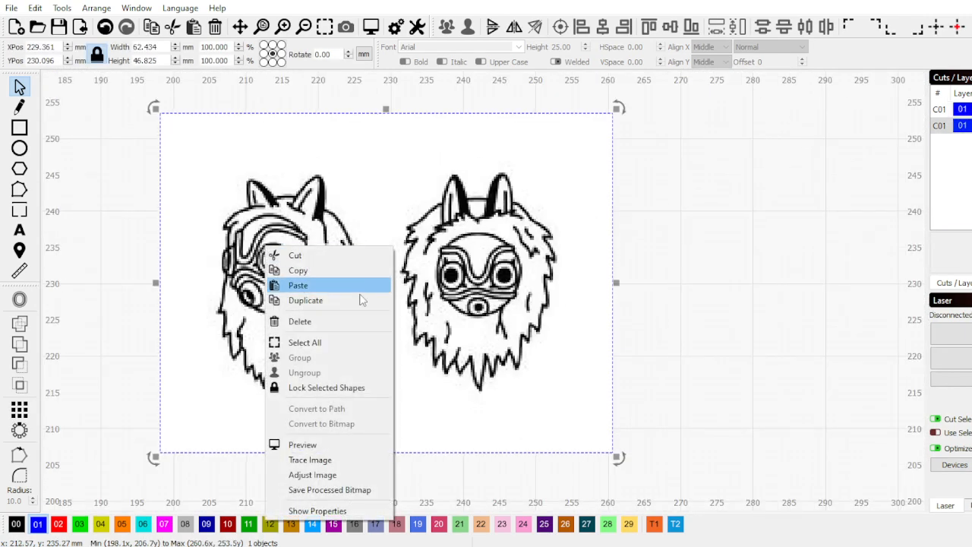
{"action": "left_click", "coordinate": [350, 461]}
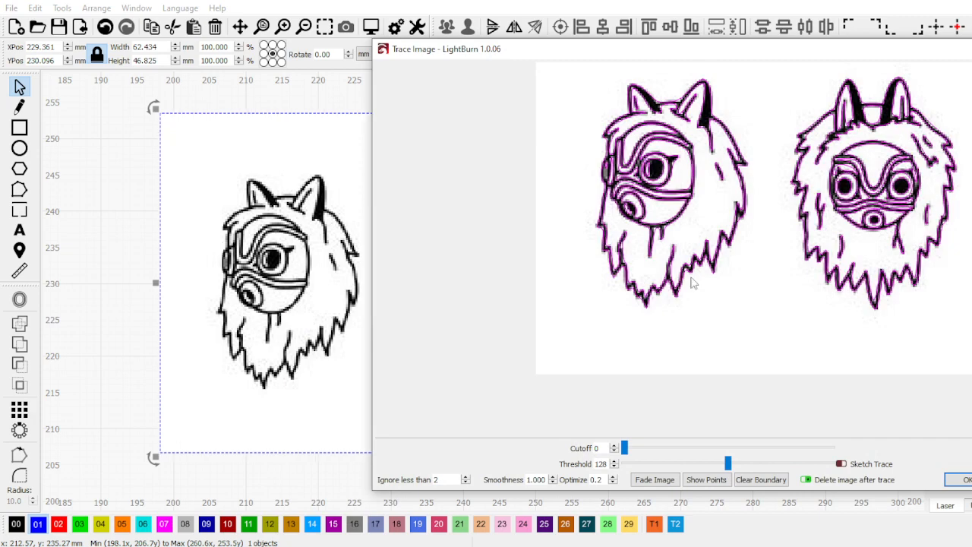
{"action": "scroll", "coordinate": [813, 243], "scroll_direction": "up", "scroll_amount": 10}
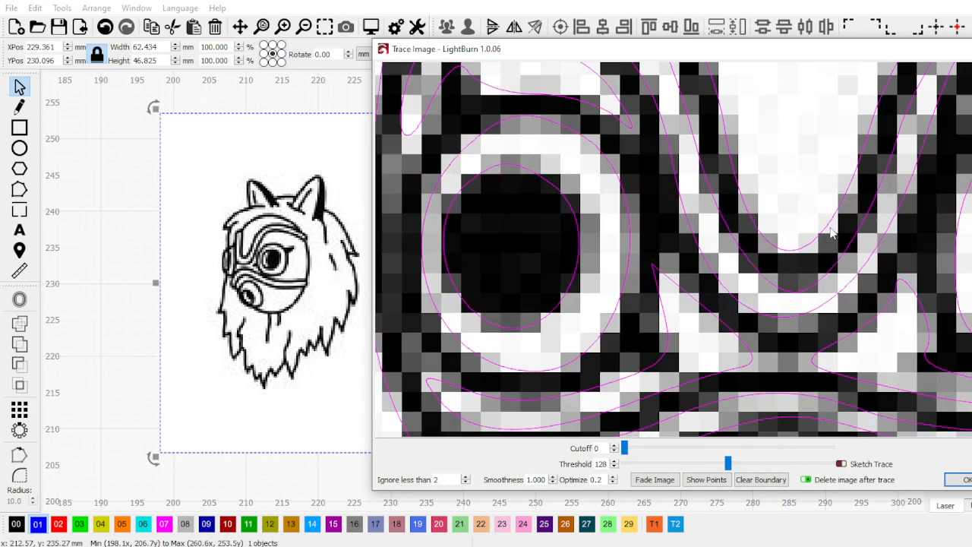
{"action": "scroll", "coordinate": [711, 318], "scroll_direction": "down", "scroll_amount": 2}
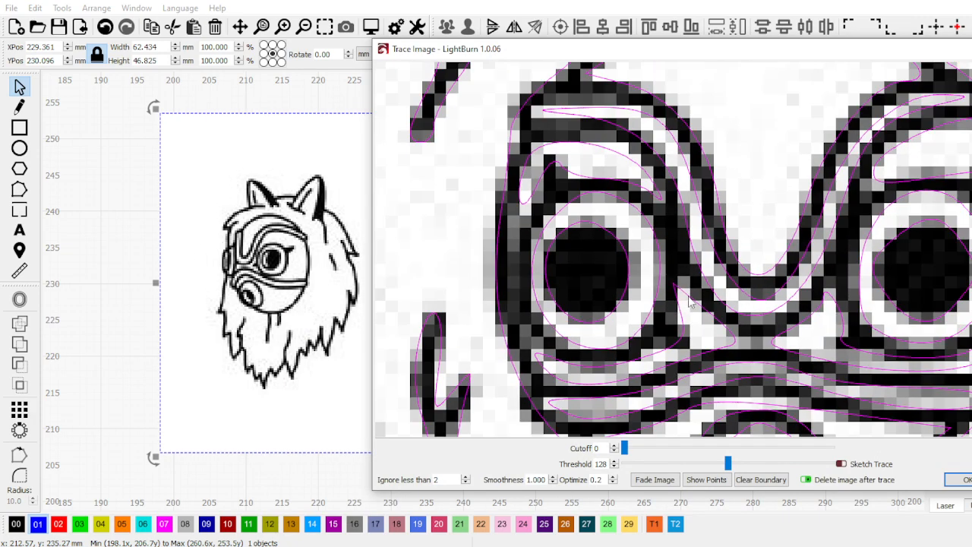
{"action": "scroll", "coordinate": [695, 308], "scroll_direction": "down", "scroll_amount": 2}
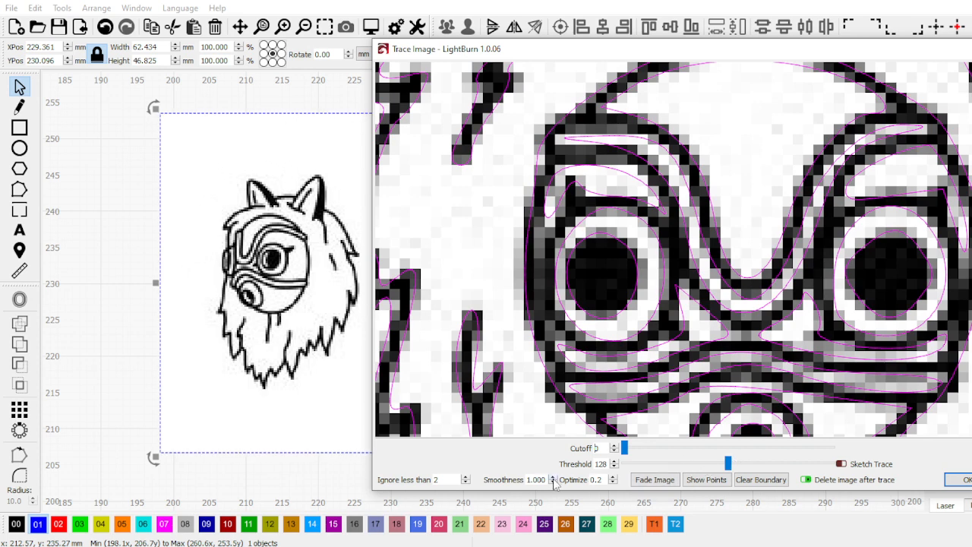
{"action": "scroll", "coordinate": [554, 483], "scroll_direction": "up", "scroll_amount": 3}
{"action": "scroll", "coordinate": [554, 482], "scroll_direction": "up", "scroll_amount": 1}
{"action": "left_click_drag", "start_coordinate": [727, 466], "coordinate": [686, 464]}
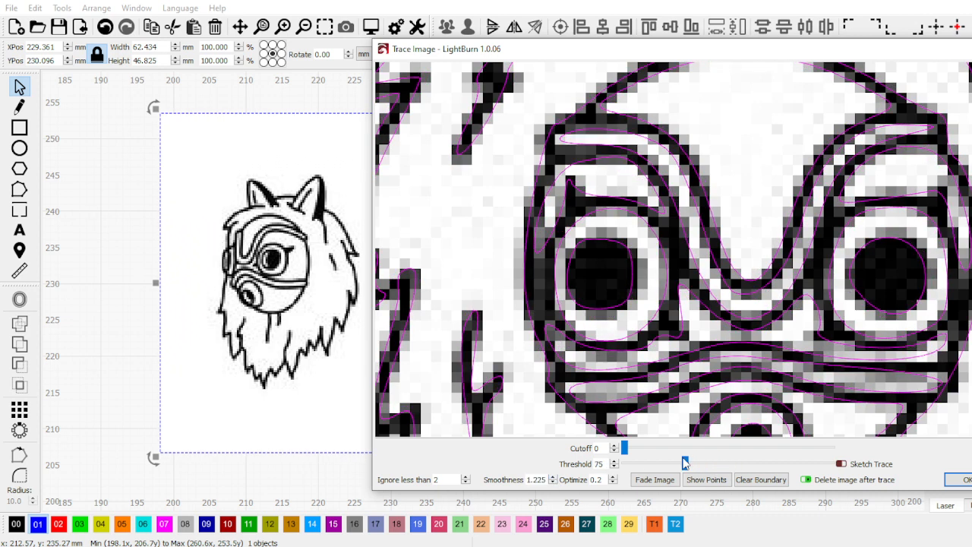
{"action": "left_click", "coordinate": [962, 479]}
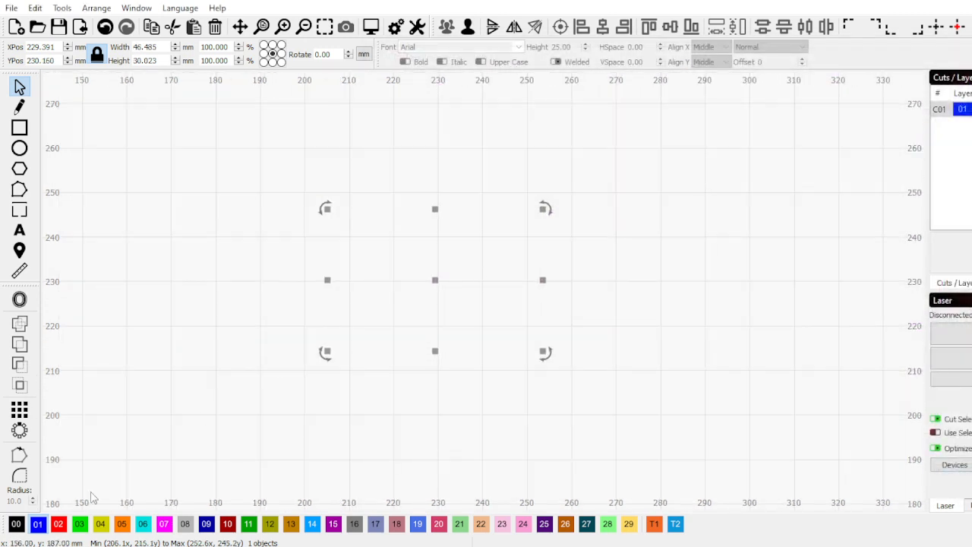
Assign the traced masks to layer 00 and delete the blue fan-shaped pattern parts overlapping them
{"action": "left_click", "coordinate": [21, 528]}
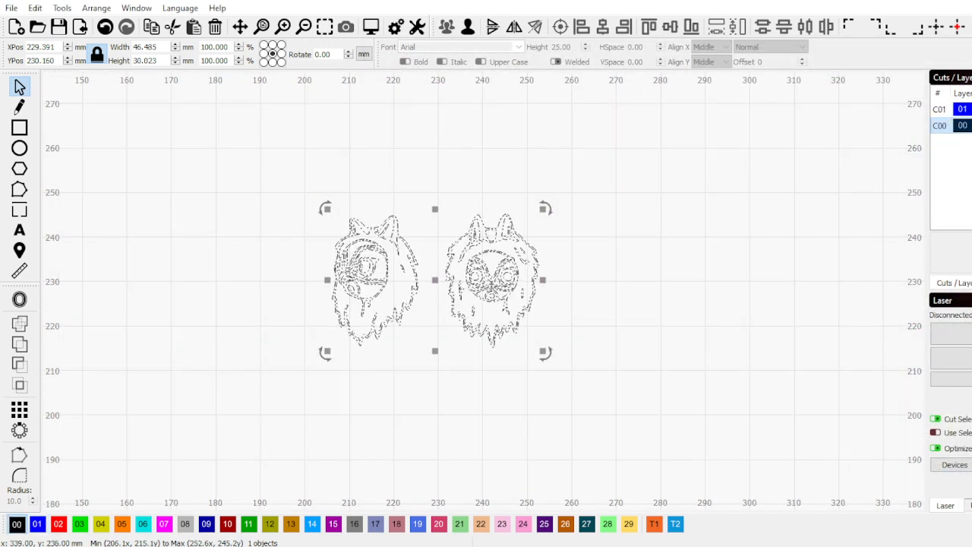
{"action": "scroll", "coordinate": [536, 192], "scroll_direction": "down", "scroll_amount": 4}
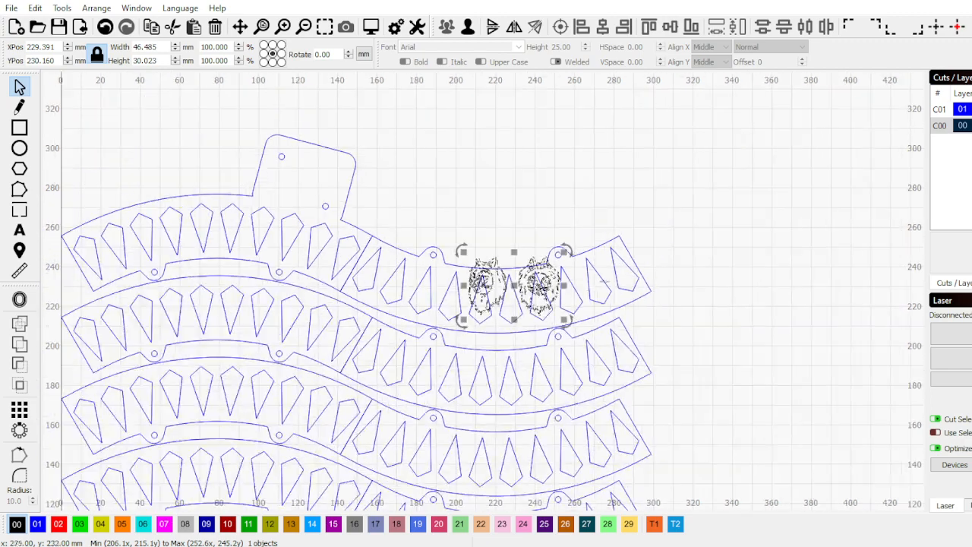
{"action": "left_click_drag", "start_coordinate": [471, 184], "coordinate": [363, 492]}
{"action": "key", "text": "Delete"}
Inspect both traced mask outlines up close and delete everything in the workspace
{"action": "scroll", "coordinate": [540, 319], "scroll_direction": "up", "scroll_amount": 10}
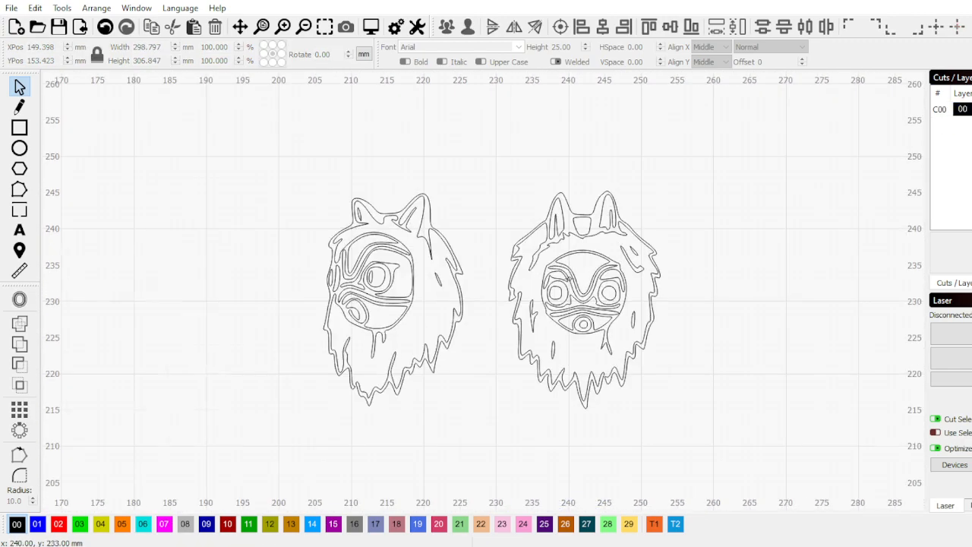
{"action": "scroll", "coordinate": [531, 296], "scroll_direction": "down", "scroll_amount": 6}
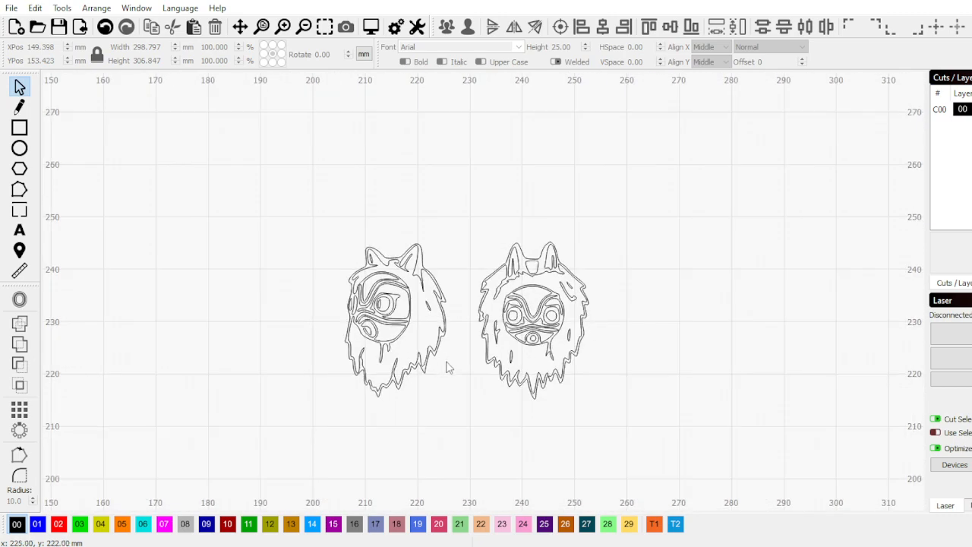
{"action": "scroll", "coordinate": [450, 361], "scroll_direction": "up", "scroll_amount": 4}
{"action": "scroll", "coordinate": [454, 346], "scroll_direction": "up", "scroll_amount": 2}
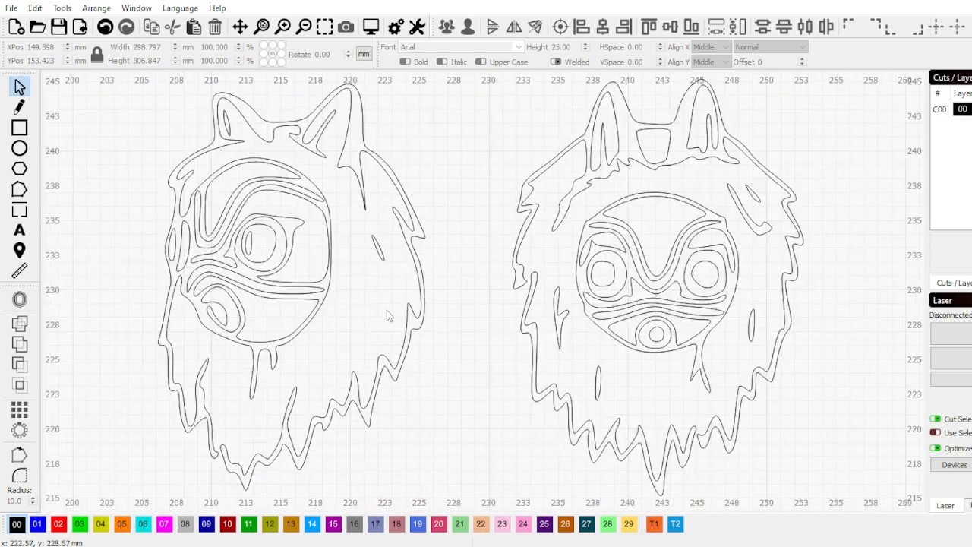
{"action": "scroll", "coordinate": [489, 327], "scroll_direction": "down", "scroll_amount": 2}
{"action": "key", "text": "ctrl+a"}
{"action": "key", "text": "Delete"}
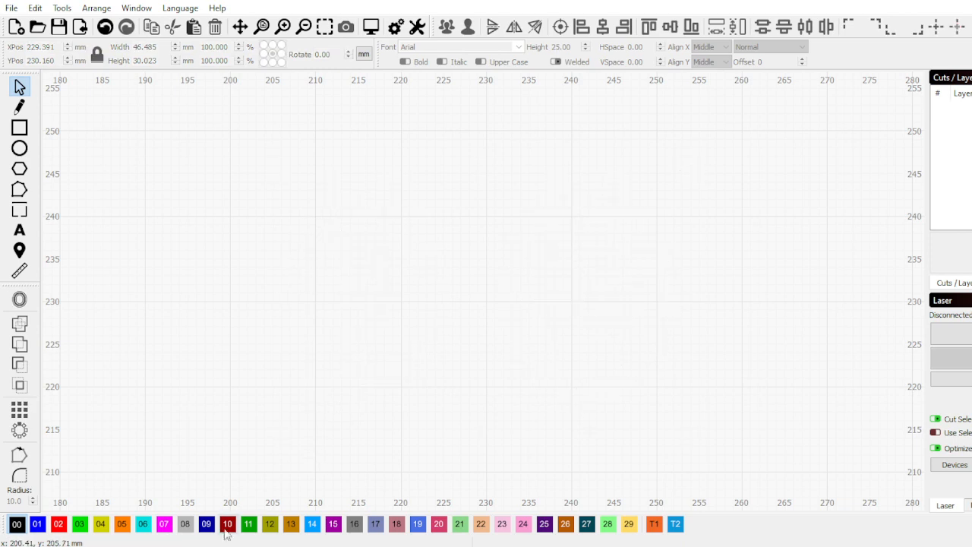
Return to the browser and look through the black and white mask clipart for other traceable designs
{"action": "left_click", "coordinate": [217, 517]}
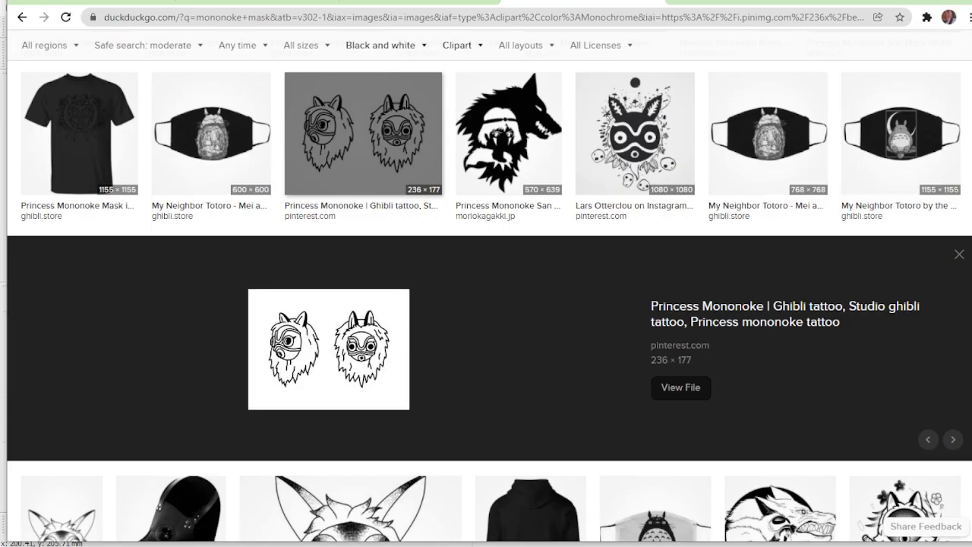
{"action": "scroll", "coordinate": [372, 361], "scroll_direction": "down", "scroll_amount": 1}
{"action": "scroll", "coordinate": [373, 361], "scroll_direction": "down", "scroll_amount": 4}
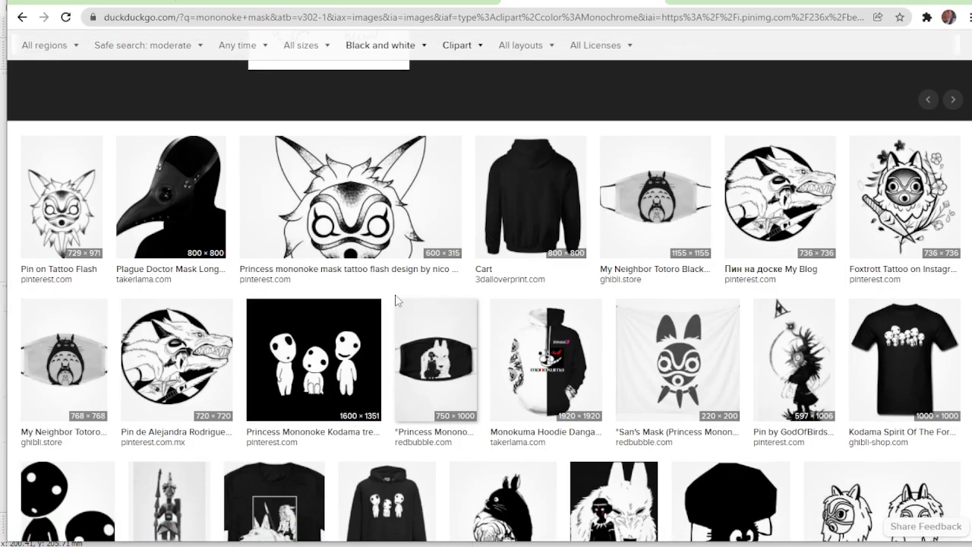
{"action": "scroll", "coordinate": [408, 290], "scroll_direction": "down", "scroll_amount": 6}
{"action": "scroll", "coordinate": [409, 290], "scroll_direction": "up", "scroll_amount": 1}
{"action": "scroll", "coordinate": [409, 291], "scroll_direction": "down", "scroll_amount": 4}
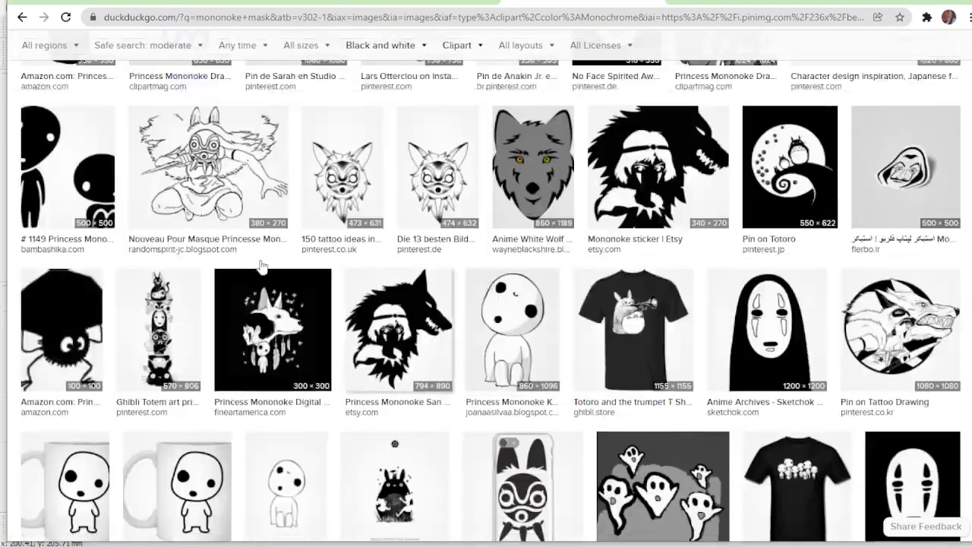
{"action": "scroll", "coordinate": [315, 309], "scroll_direction": "down", "scroll_amount": 1}
{"action": "scroll", "coordinate": [319, 308], "scroll_direction": "down", "scroll_amount": 5}
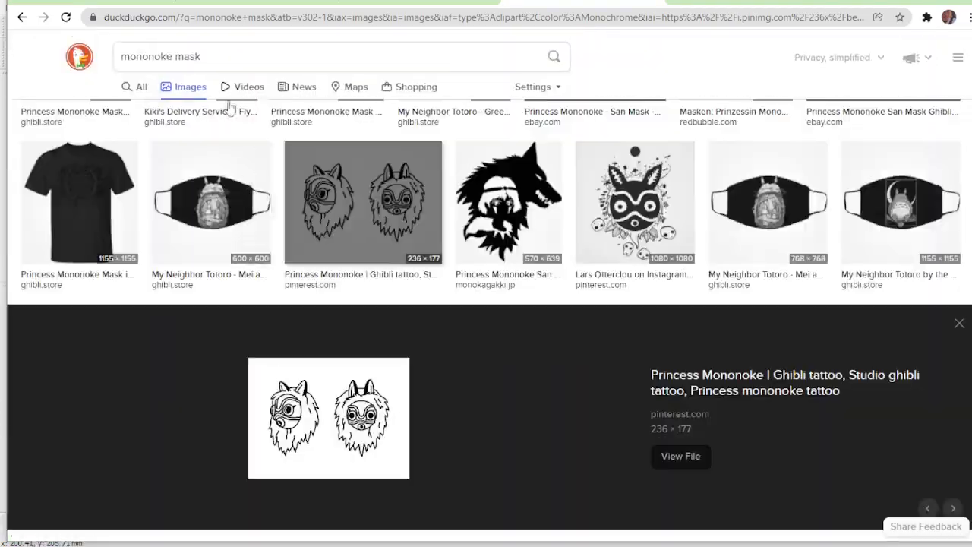
{"action": "scroll", "coordinate": [227, 108], "scroll_direction": "up", "scroll_amount": 2}
Replace the image search query with "skull" and run the search
{"action": "left_click_drag", "start_coordinate": [208, 58], "coordinate": [55, 63]}
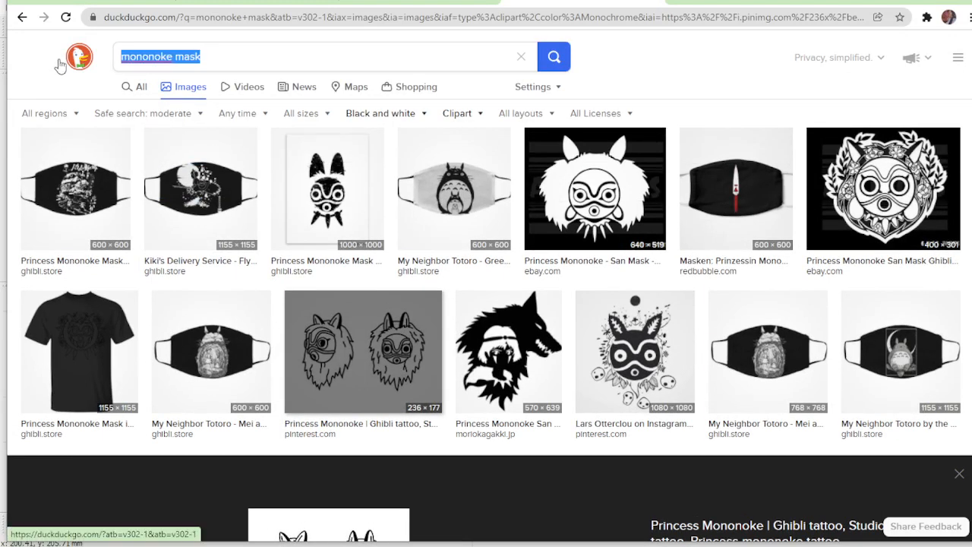
{"action": "type", "text": "skull"}
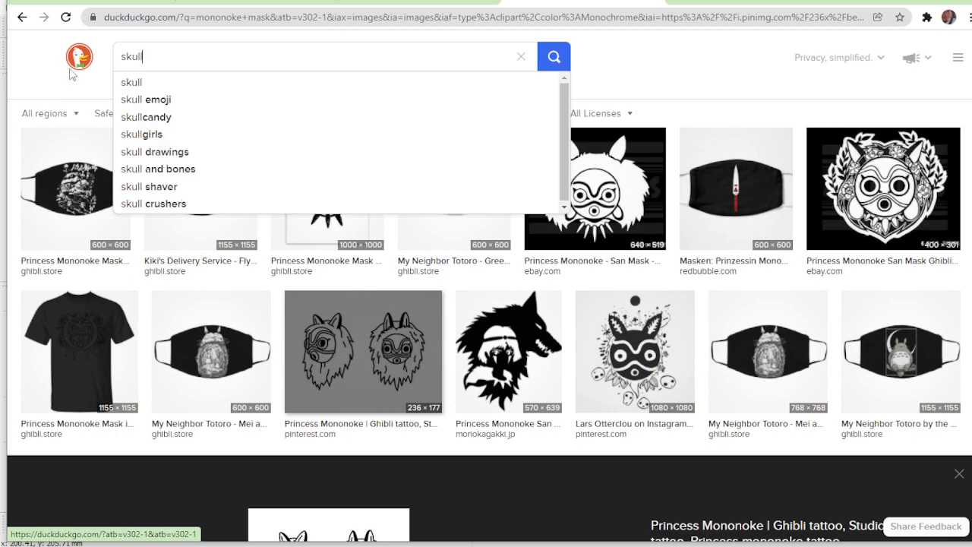
{"action": "key", "text": "Return"}
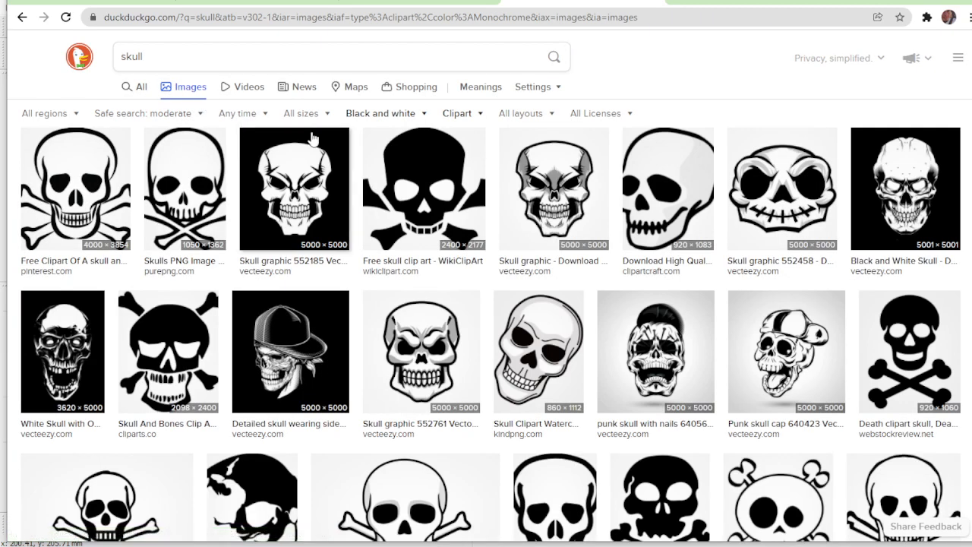
Pick the side-view "Free Skull Vector" clipart from the skull results and copy its image
{"action": "scroll", "coordinate": [393, 241], "scroll_direction": "down", "scroll_amount": 2}
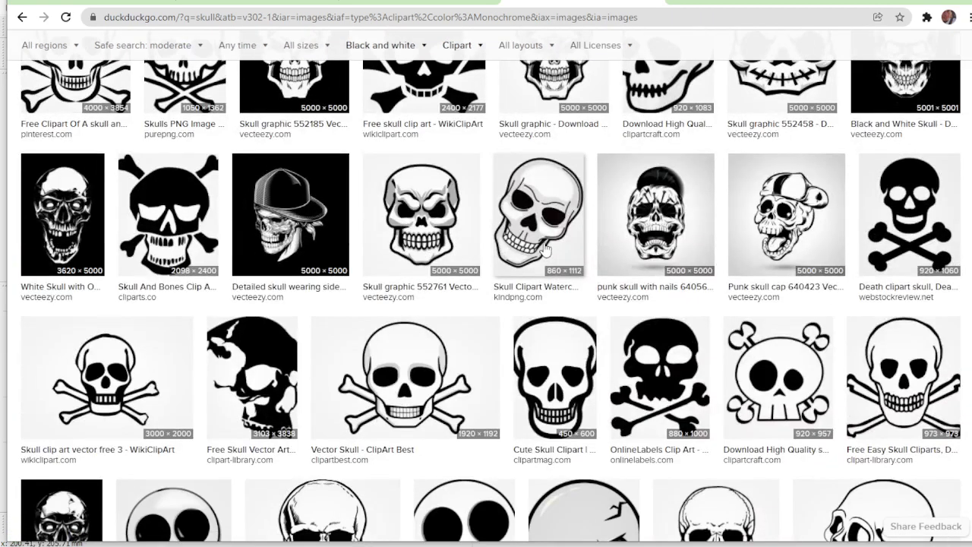
{"action": "scroll", "coordinate": [544, 249], "scroll_direction": "down", "scroll_amount": 2}
{"action": "scroll", "coordinate": [544, 248], "scroll_direction": "down", "scroll_amount": 4}
{"action": "scroll", "coordinate": [544, 249], "scroll_direction": "up", "scroll_amount": 1}
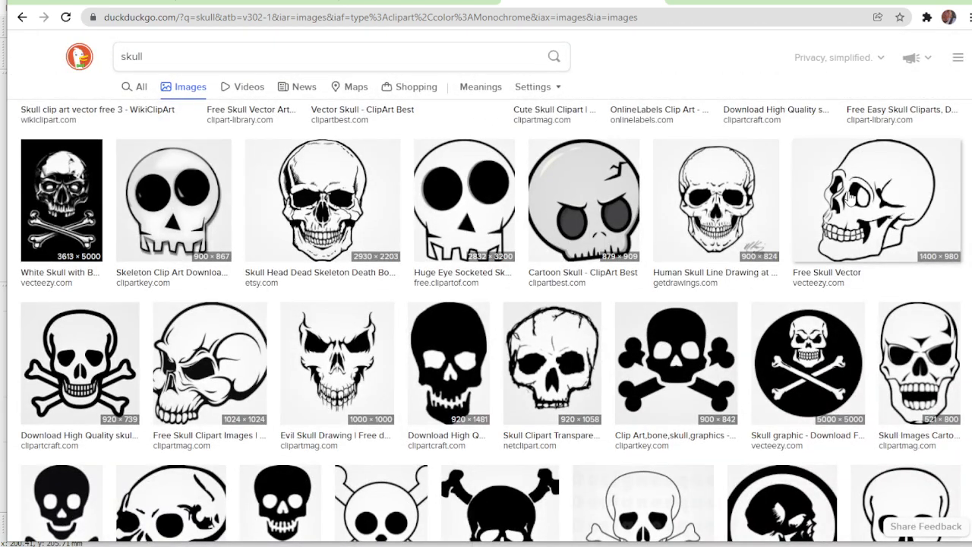
{"action": "scroll", "coordinate": [850, 199], "scroll_direction": "down", "scroll_amount": 1}
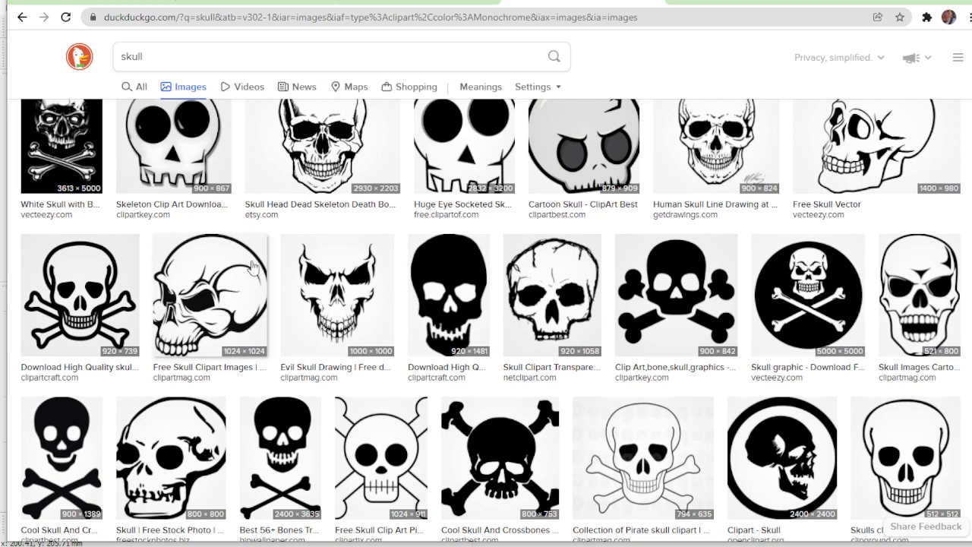
{"action": "scroll", "coordinate": [241, 267], "scroll_direction": "down", "scroll_amount": 1}
{"action": "scroll", "coordinate": [234, 268], "scroll_direction": "down", "scroll_amount": 4}
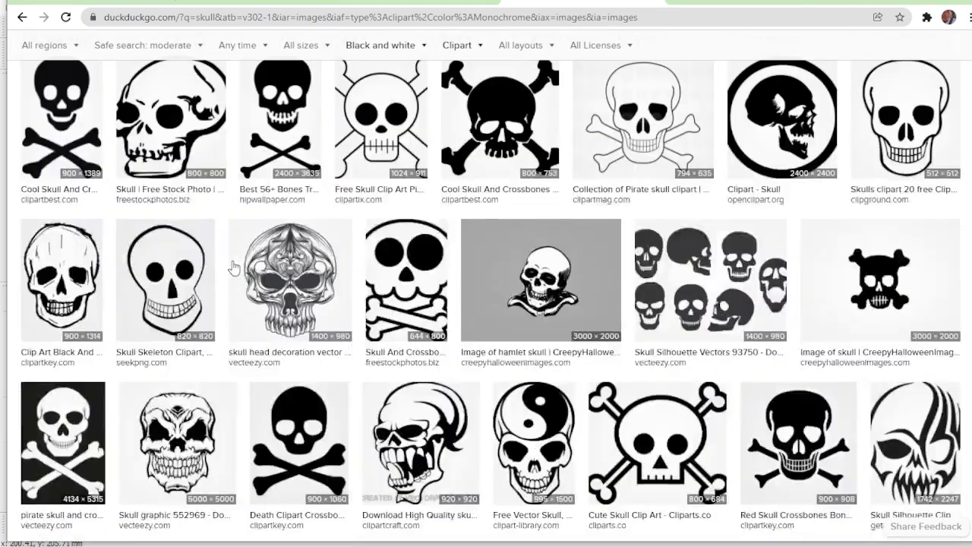
{"action": "scroll", "coordinate": [240, 257], "scroll_direction": "down", "scroll_amount": 2}
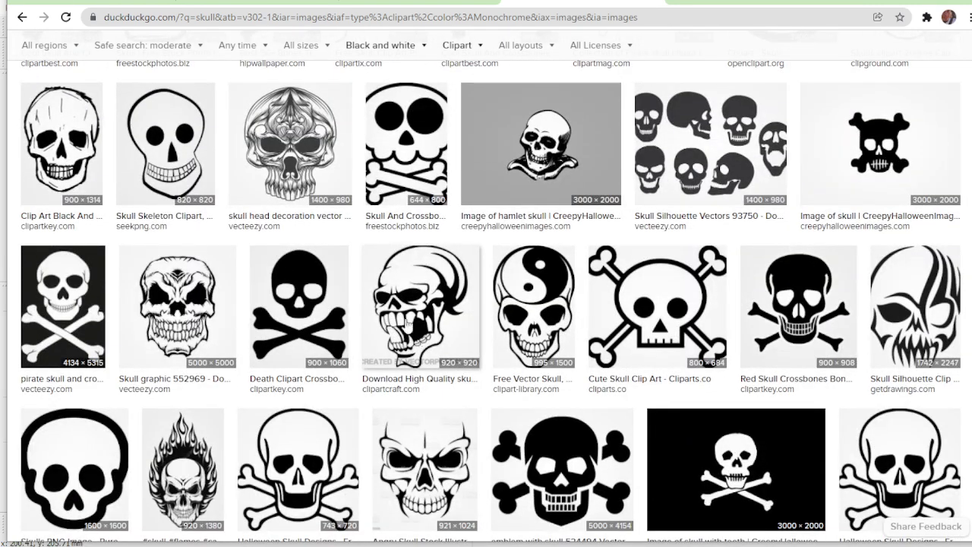
{"action": "scroll", "coordinate": [388, 319], "scroll_direction": "up", "scroll_amount": 6}
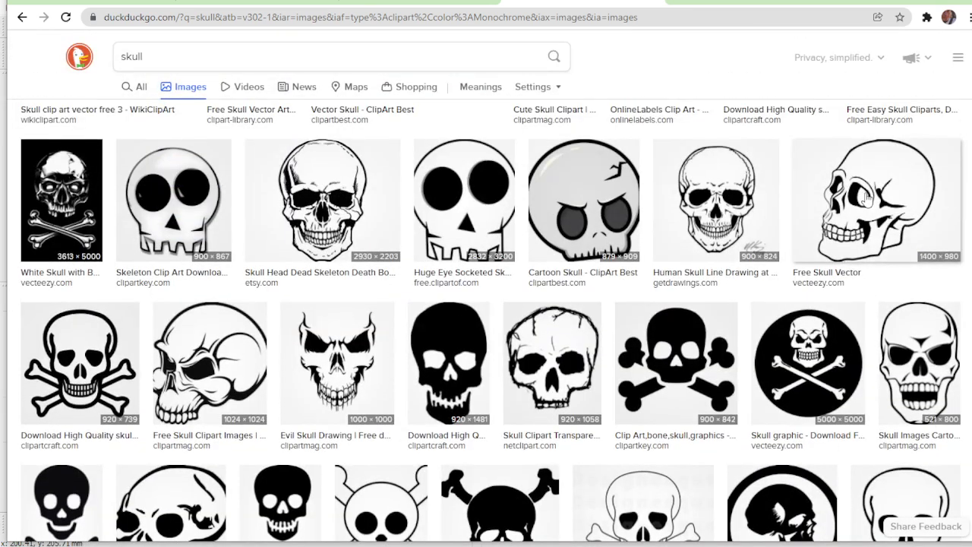
{"action": "left_click", "coordinate": [867, 196]}
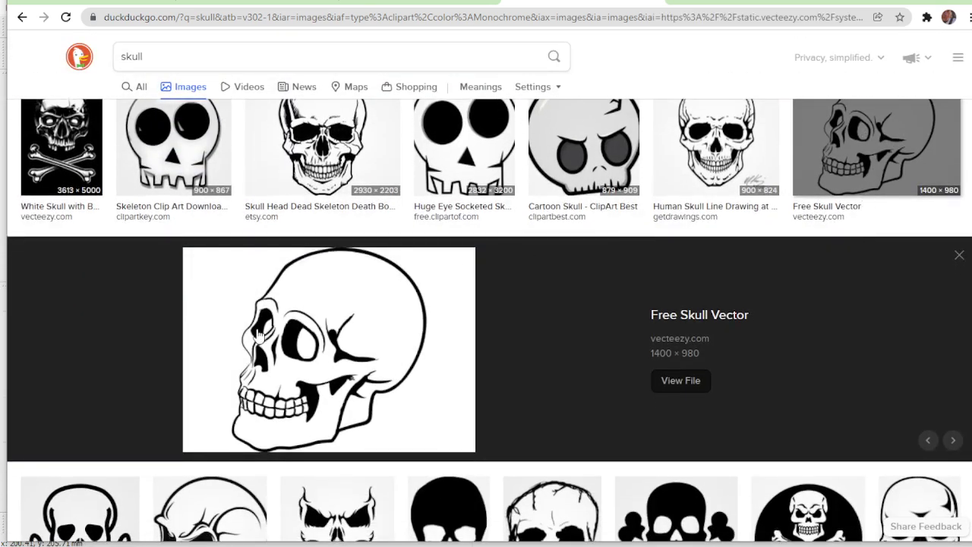
{"action": "right_click", "coordinate": [307, 335]}
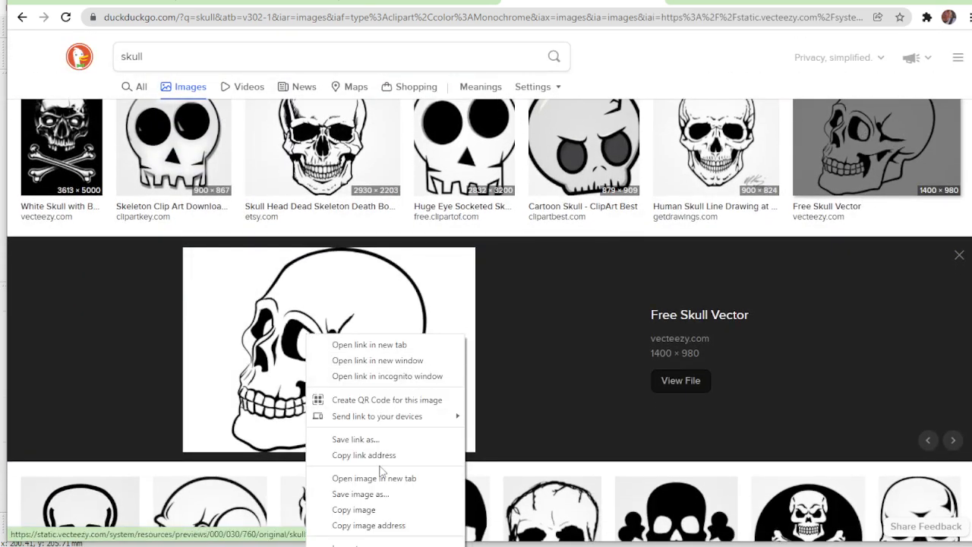
{"action": "left_click", "coordinate": [364, 511]}
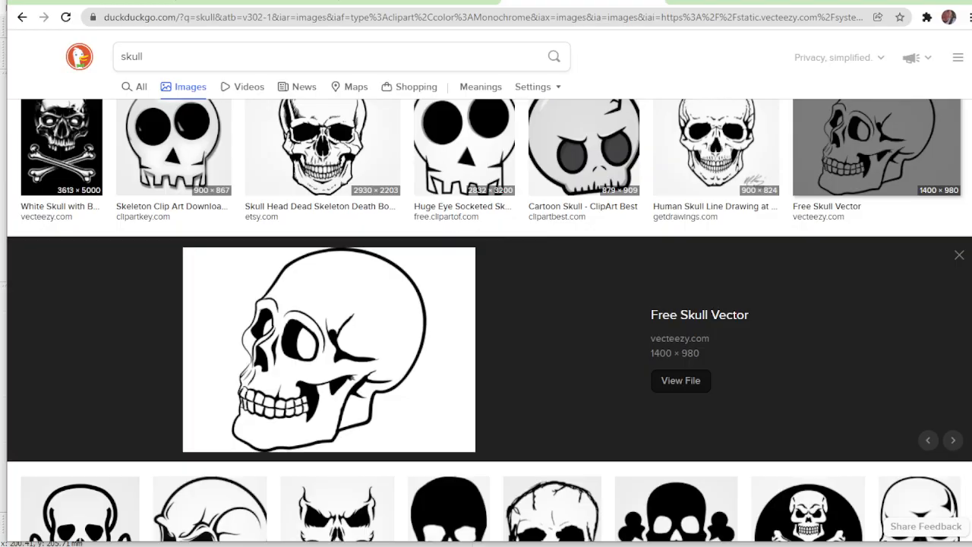
Switch to LightBurn and paste the copied skull image into the empty workspace
{"action": "key", "text": "alt+Tab"}
{"action": "right_click", "coordinate": [383, 261]}
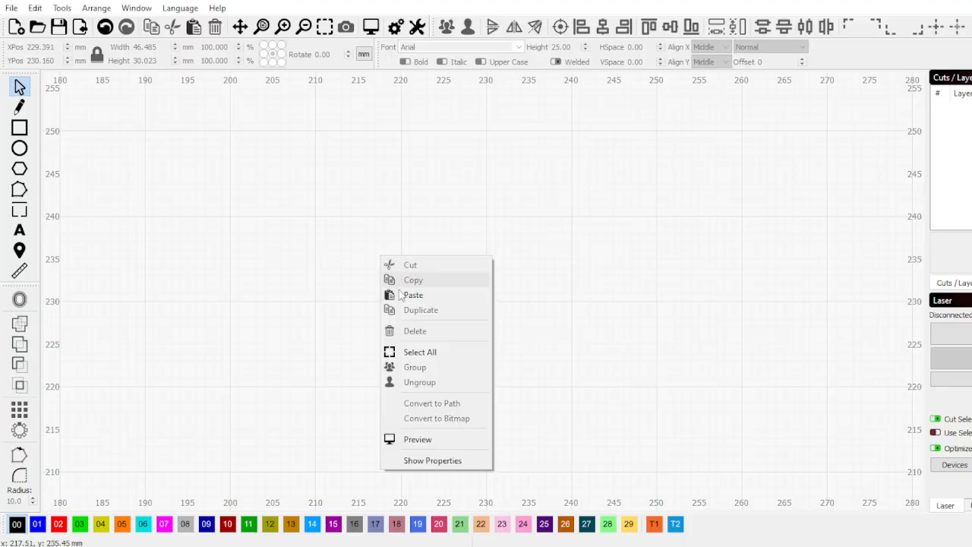
{"action": "left_click", "coordinate": [404, 293]}
{"action": "scroll", "coordinate": [401, 291], "scroll_direction": "down", "scroll_amount": 6}
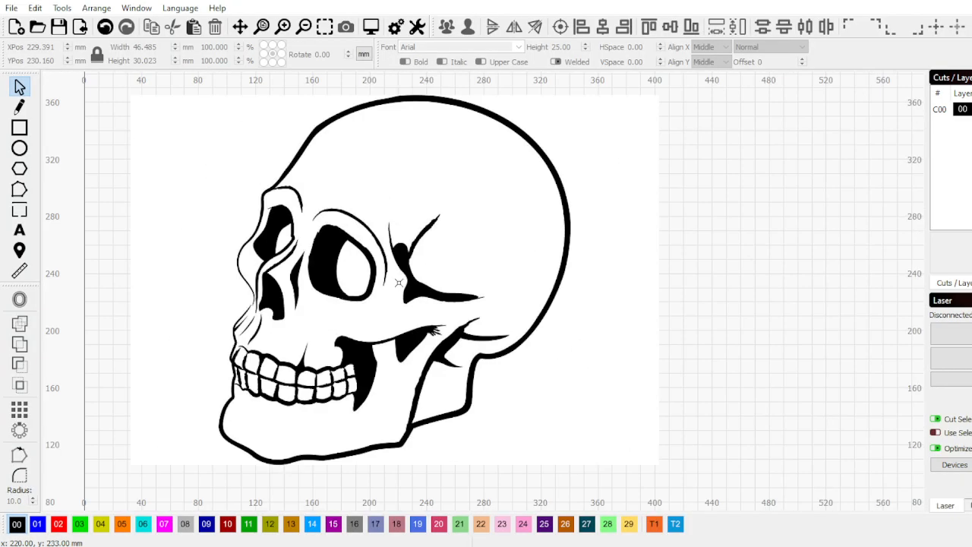
{"action": "scroll", "coordinate": [387, 288], "scroll_direction": "up", "scroll_amount": 2}
Trace the pasted skull image with threshold 128 and smoothness 1.000, deleting the image after the trace
{"action": "right_click", "coordinate": [379, 285]}
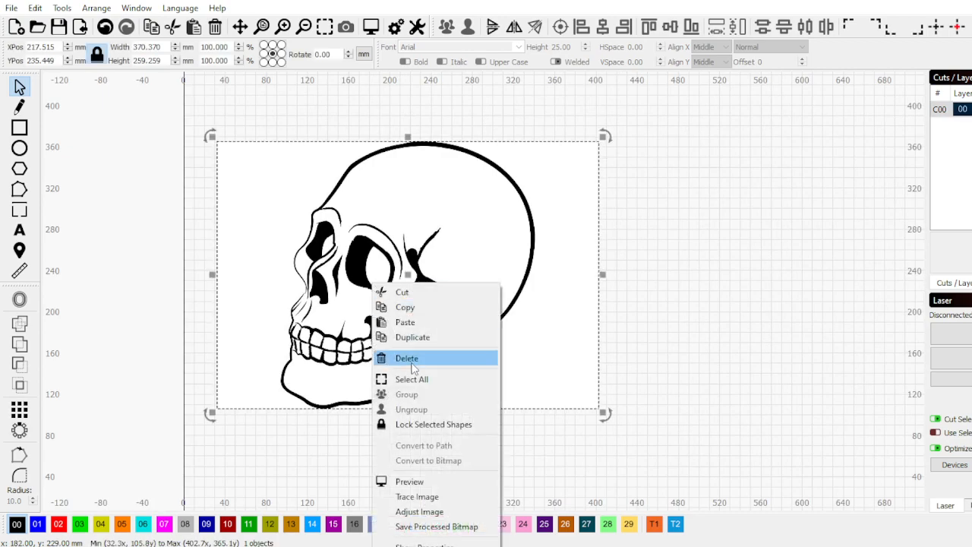
{"action": "left_click", "coordinate": [417, 497]}
{"action": "scroll", "coordinate": [674, 323], "scroll_direction": "up", "scroll_amount": 5}
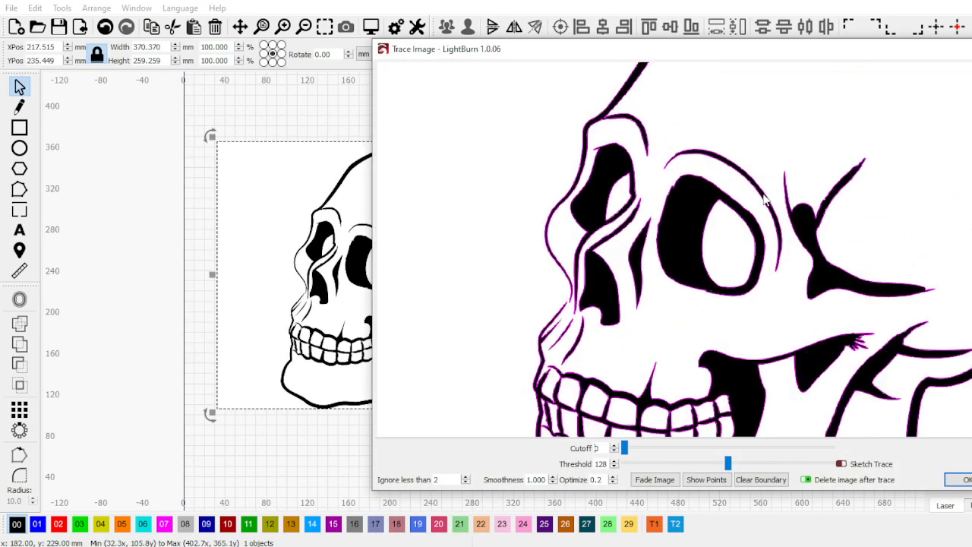
{"action": "scroll", "coordinate": [673, 209], "scroll_direction": "down", "scroll_amount": 2}
{"action": "scroll", "coordinate": [674, 209], "scroll_direction": "down", "scroll_amount": 3}
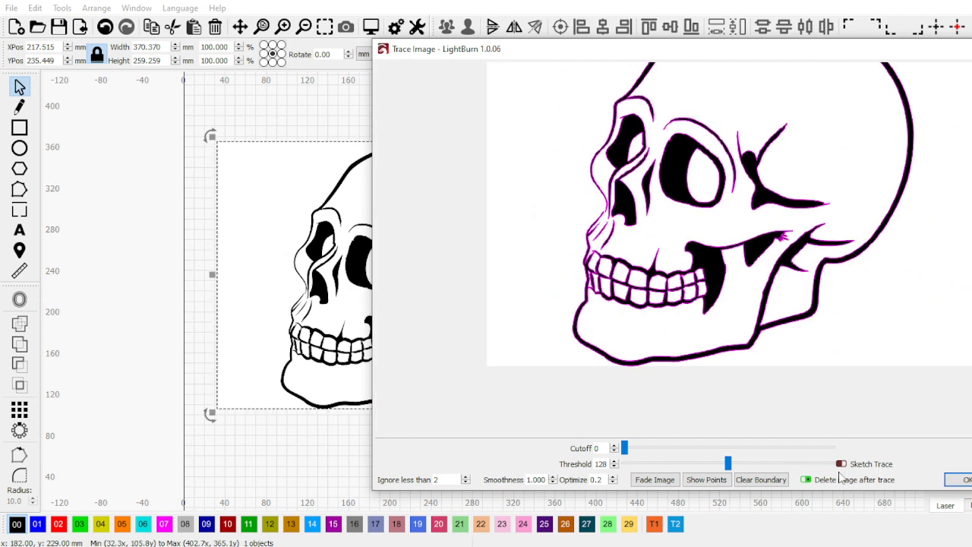
{"action": "left_click", "coordinate": [960, 479]}
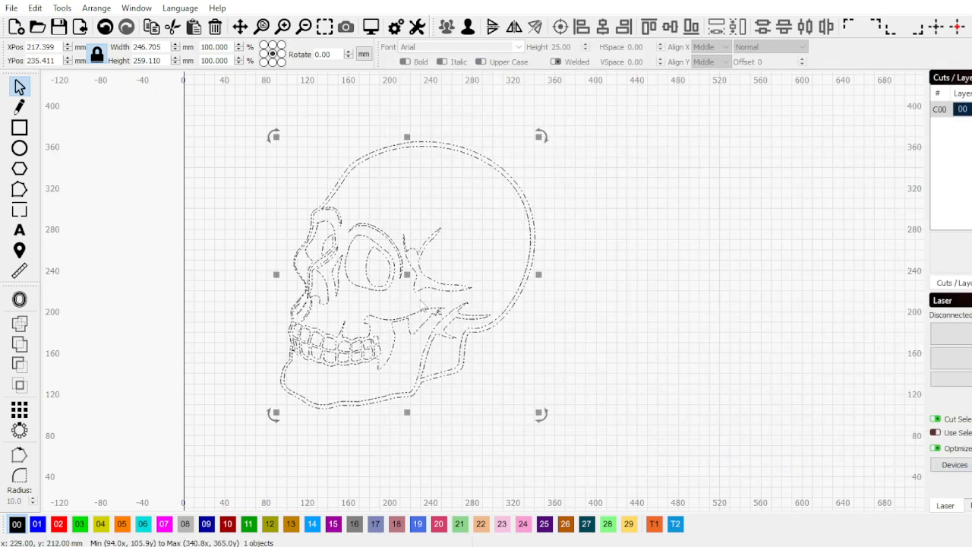
Inspect the traced skull's teeth, jaw and eye socket outlines up close
{"action": "scroll", "coordinate": [407, 297], "scroll_direction": "up", "scroll_amount": 2}
{"action": "scroll", "coordinate": [358, 294], "scroll_direction": "down", "scroll_amount": 2}
{"action": "left_click", "coordinate": [335, 276]}
{"action": "scroll", "coordinate": [357, 352], "scroll_direction": "up", "scroll_amount": 4}
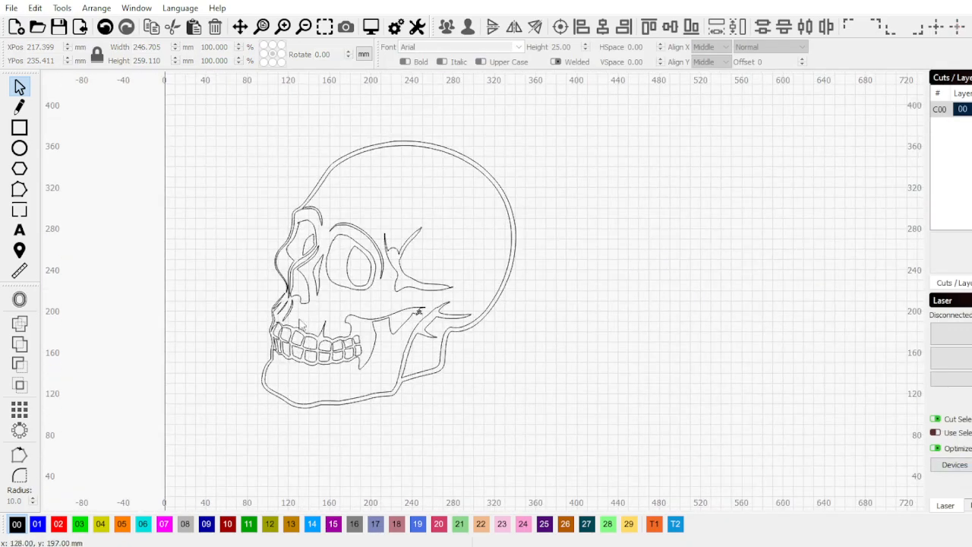
{"action": "scroll", "coordinate": [423, 359], "scroll_direction": "down", "scroll_amount": 1}
{"action": "scroll", "coordinate": [453, 349], "scroll_direction": "up", "scroll_amount": 2}
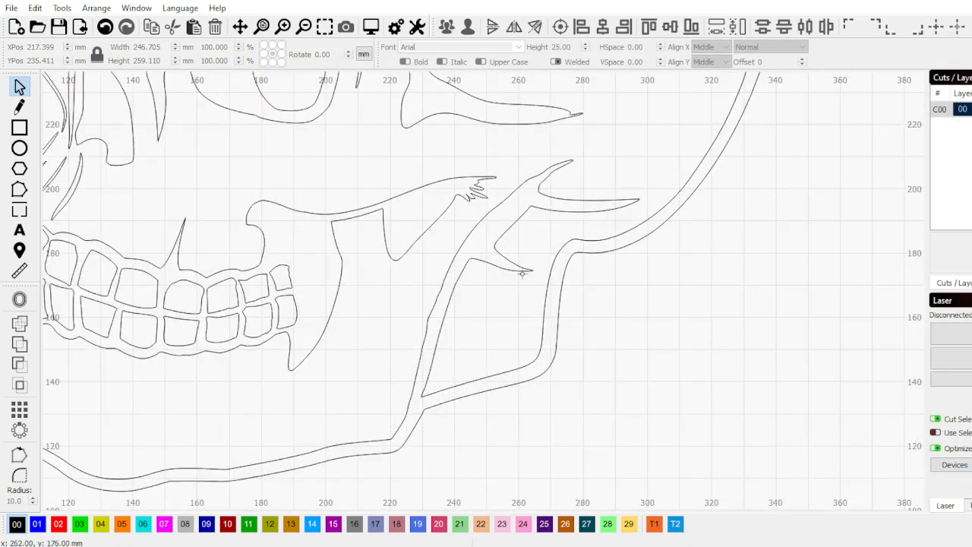
{"action": "scroll", "coordinate": [522, 273], "scroll_direction": "down", "scroll_amount": 3}
{"action": "scroll", "coordinate": [396, 210], "scroll_direction": "up", "scroll_amount": 2}
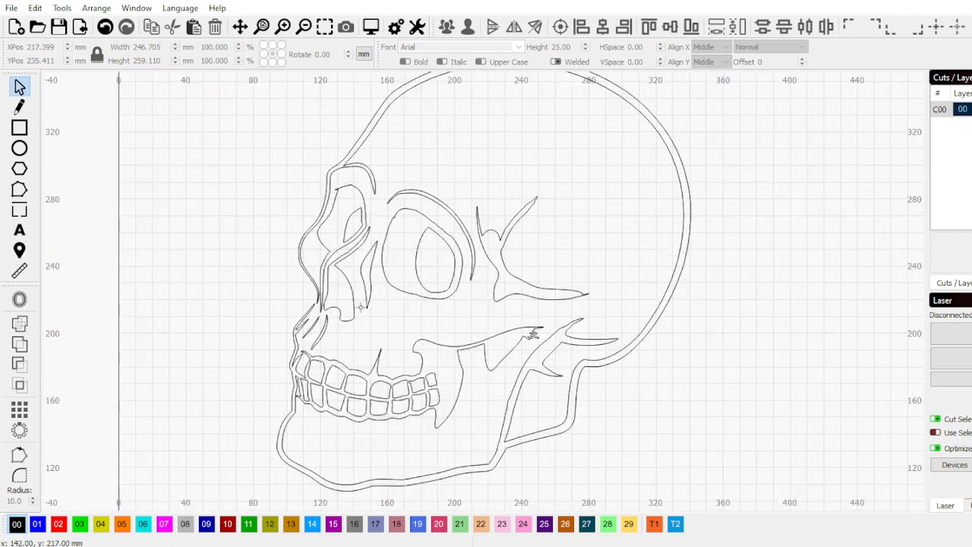
{"action": "left_click", "coordinate": [420, 250]}
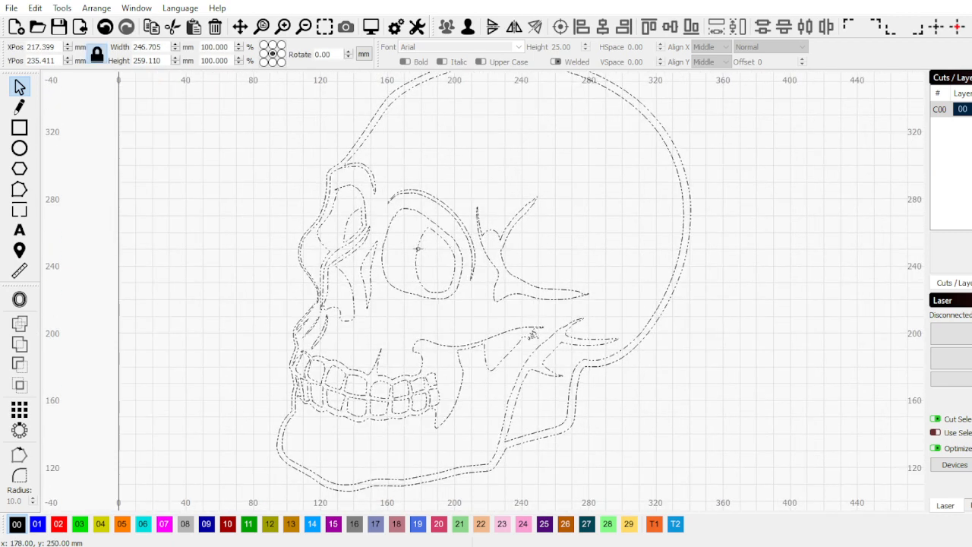
{"action": "left_click", "coordinate": [495, 241]}
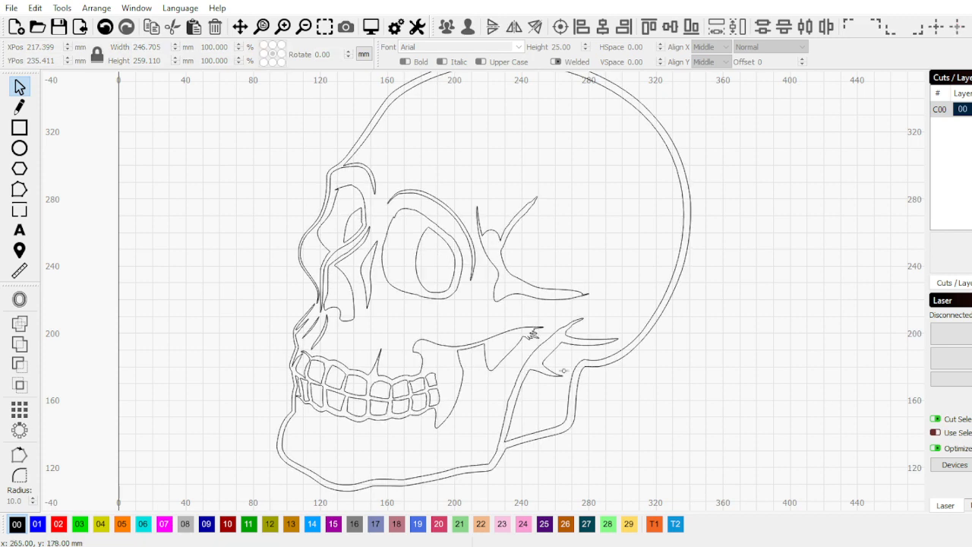
Ungroup the traced skull into separate shapes and clear the selection
{"action": "scroll", "coordinate": [428, 366], "scroll_direction": "down", "scroll_amount": 2}
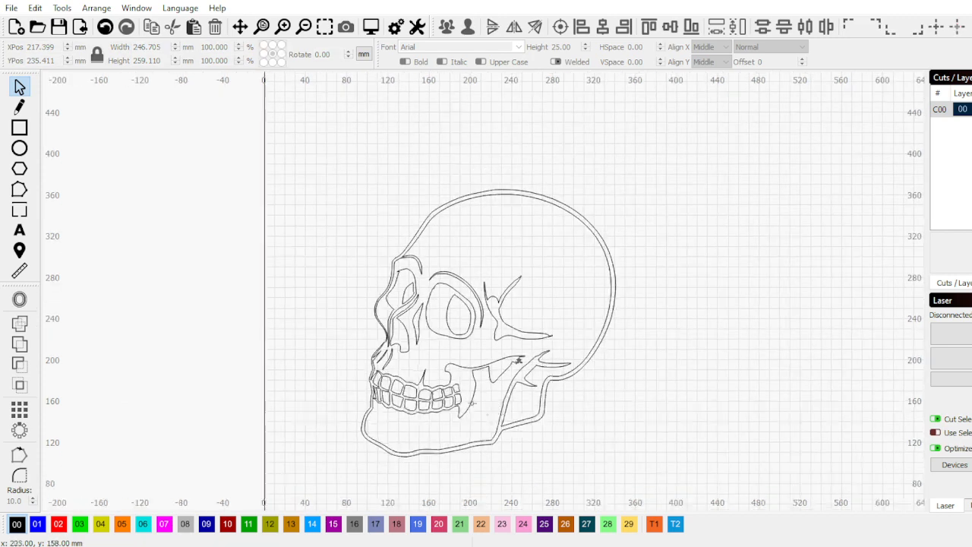
{"action": "scroll", "coordinate": [456, 372], "scroll_direction": "up", "scroll_amount": 4}
{"action": "left_click", "coordinate": [460, 344]}
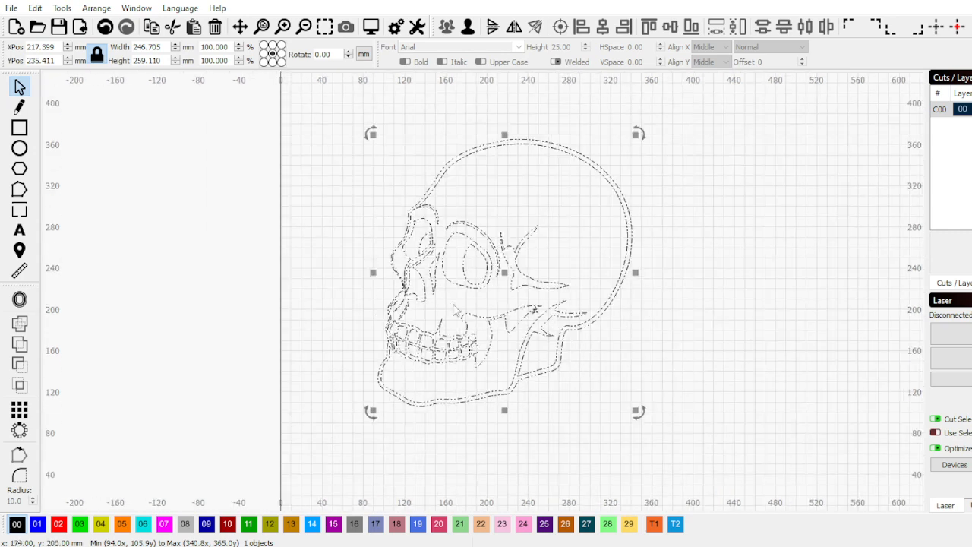
{"action": "scroll", "coordinate": [464, 334], "scroll_direction": "down", "scroll_amount": 3}
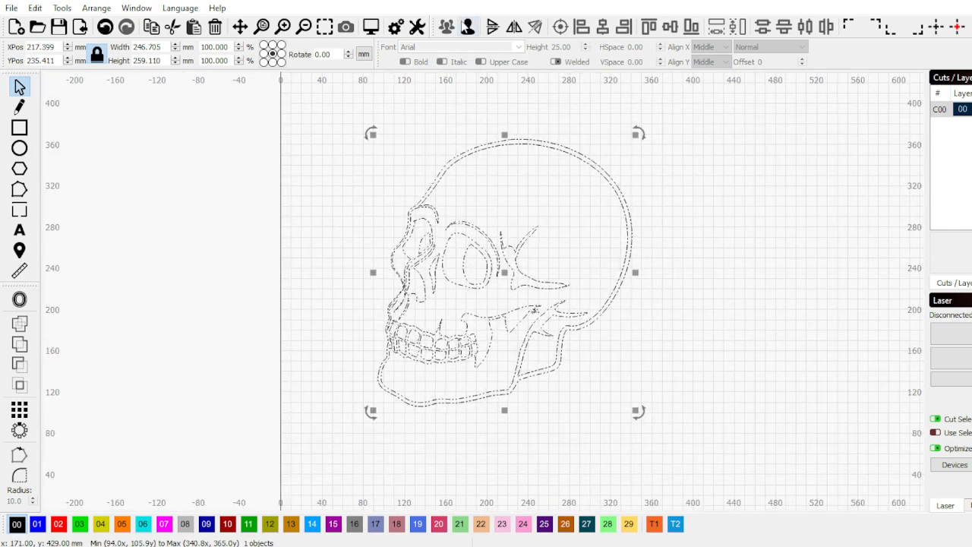
{"action": "left_click", "coordinate": [418, 102]}
Select the skull's outer outline and check which jaw and cheek lines belong to it
{"action": "scroll", "coordinate": [463, 353], "scroll_direction": "up", "scroll_amount": 2}
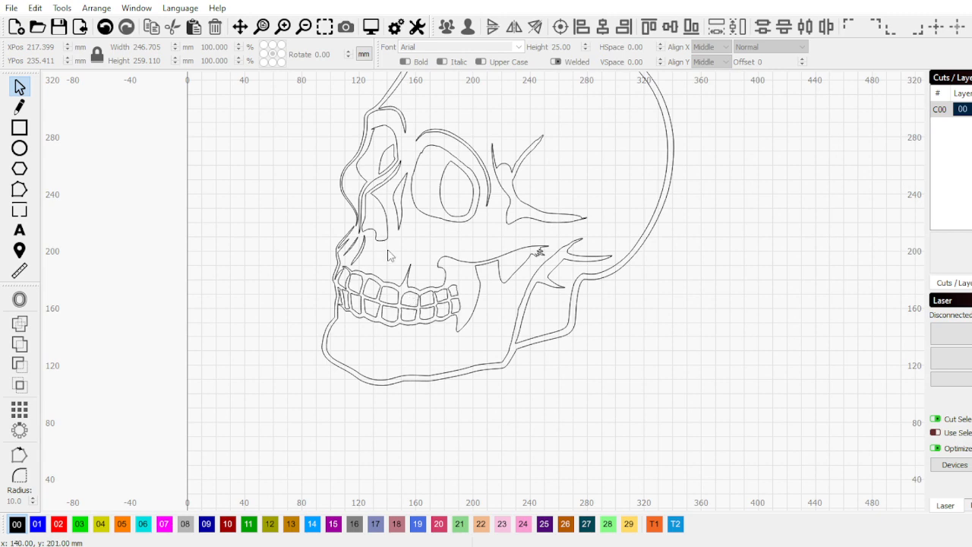
{"action": "scroll", "coordinate": [388, 255], "scroll_direction": "down", "scroll_amount": 3}
{"action": "scroll", "coordinate": [389, 255], "scroll_direction": "up", "scroll_amount": 2}
{"action": "scroll", "coordinate": [441, 353], "scroll_direction": "up", "scroll_amount": 2}
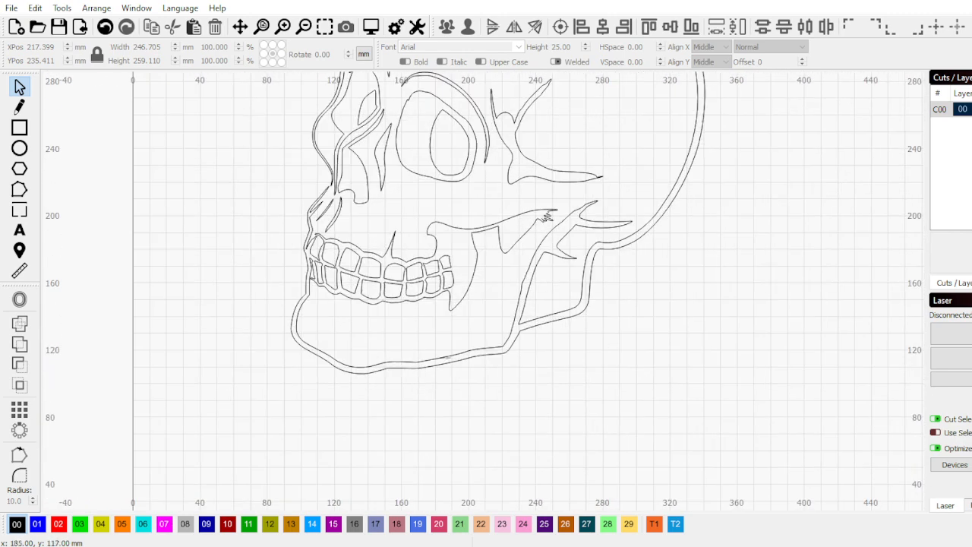
{"action": "left_click", "coordinate": [468, 359]}
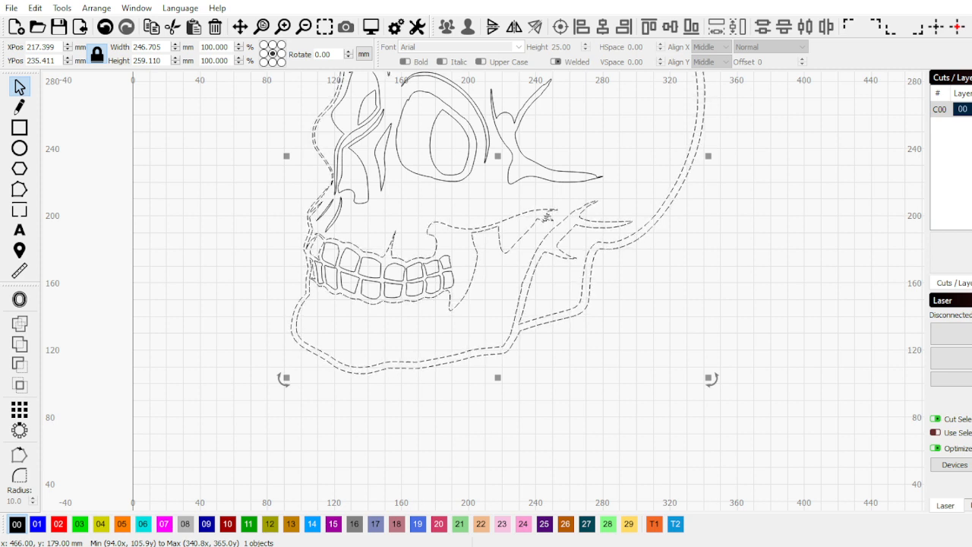
{"action": "scroll", "coordinate": [606, 391], "scroll_direction": "down", "scroll_amount": 1}
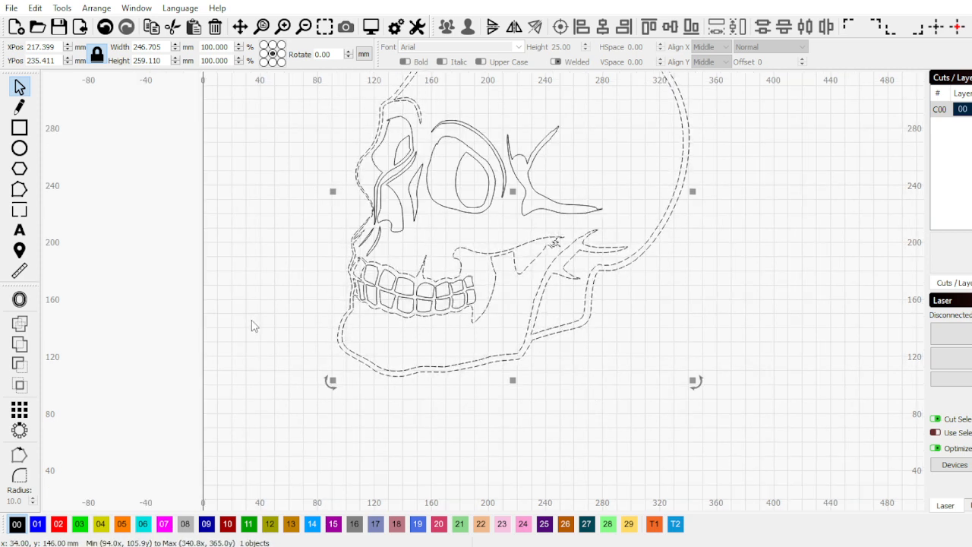
{"action": "left_click", "coordinate": [452, 329]}
{"action": "scroll", "coordinate": [453, 329], "scroll_direction": "up", "scroll_amount": 2}
{"action": "left_click", "coordinate": [567, 364]}
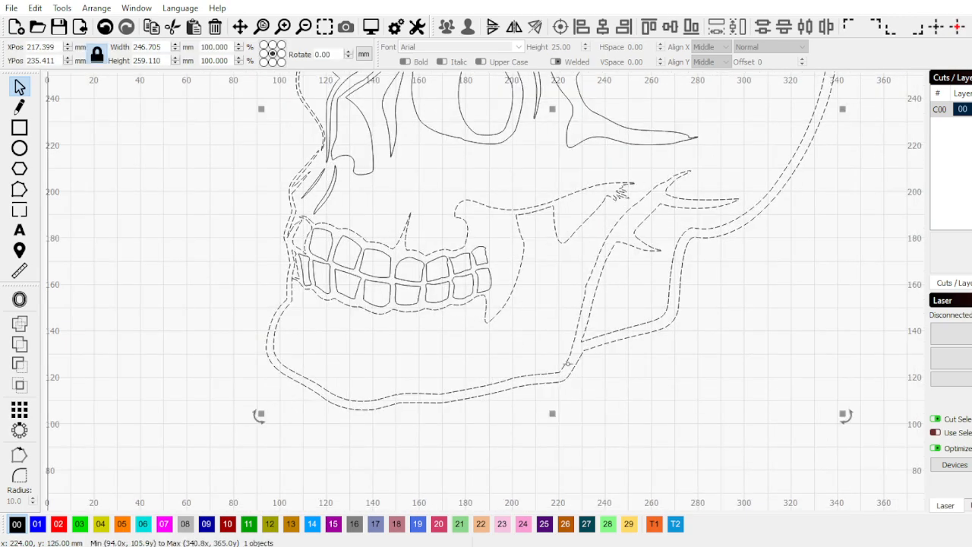
Examine the ends of the outer outline beside the nose cavity up close and deselect it
{"action": "scroll", "coordinate": [220, 254], "scroll_direction": "up", "scroll_amount": 2}
{"action": "scroll", "coordinate": [220, 254], "scroll_direction": "down", "scroll_amount": 3}
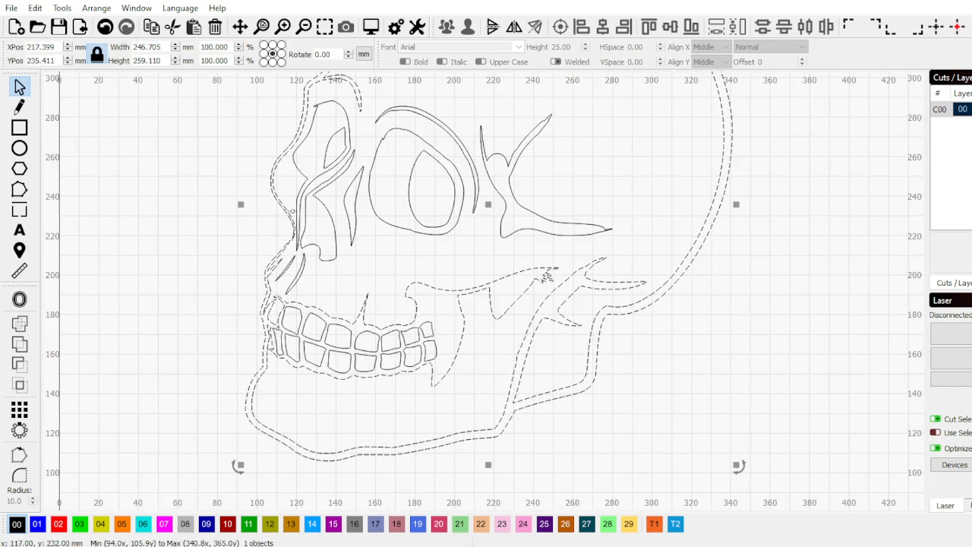
{"action": "scroll", "coordinate": [292, 212], "scroll_direction": "up", "scroll_amount": 5}
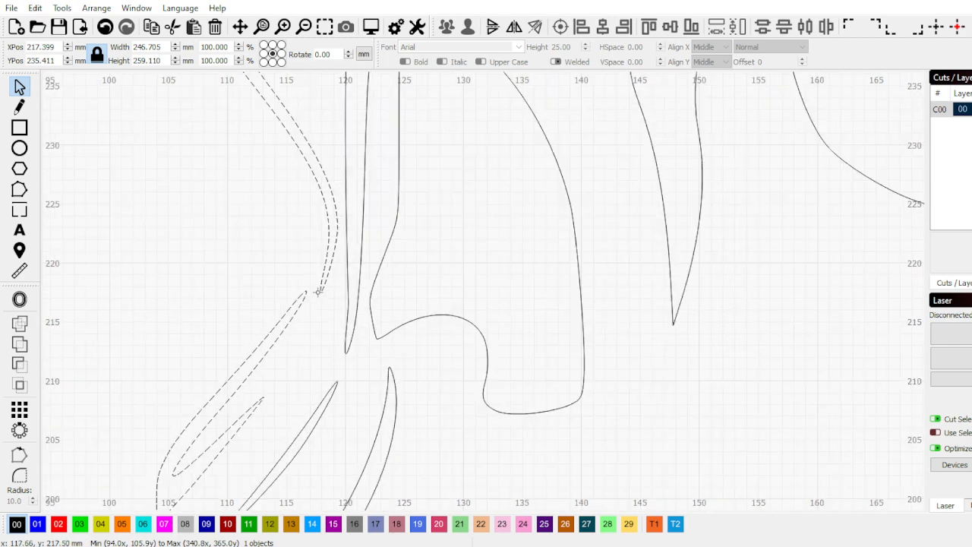
{"action": "scroll", "coordinate": [318, 291], "scroll_direction": "up", "scroll_amount": 5}
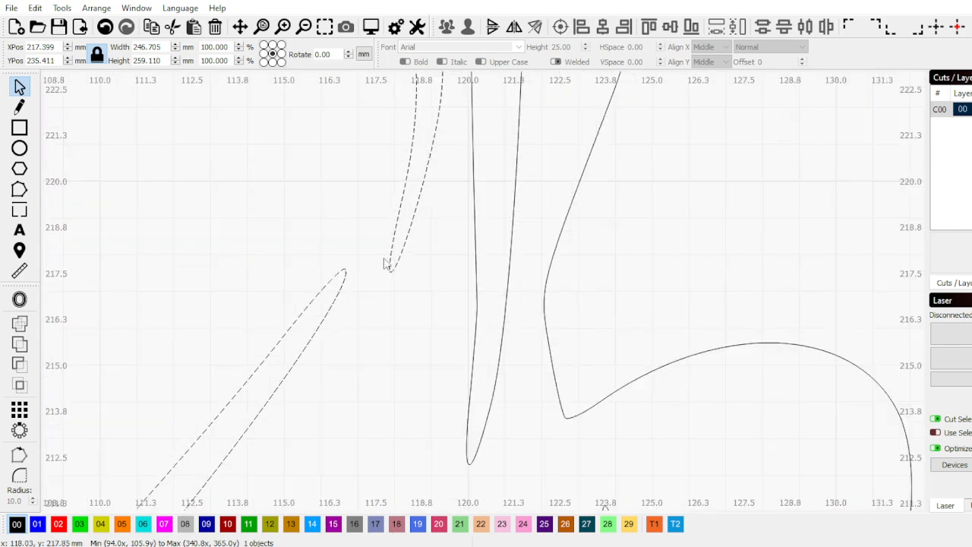
{"action": "scroll", "coordinate": [332, 250], "scroll_direction": "down", "scroll_amount": 10}
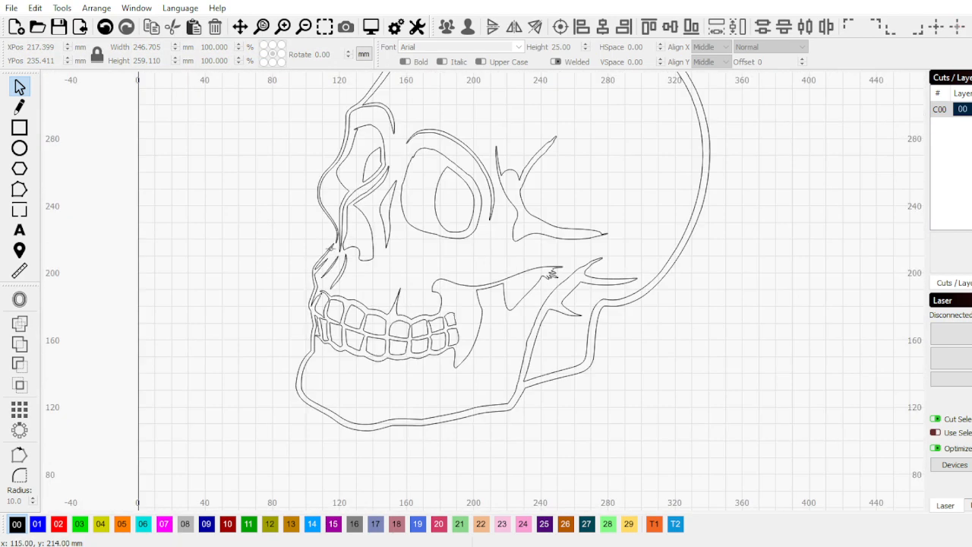
Compare the gap in the outer outline beside the nose up close and against the whole skull
{"action": "scroll", "coordinate": [510, 191], "scroll_direction": "down", "scroll_amount": 3}
{"action": "scroll", "coordinate": [383, 206], "scroll_direction": "up", "scroll_amount": 3}
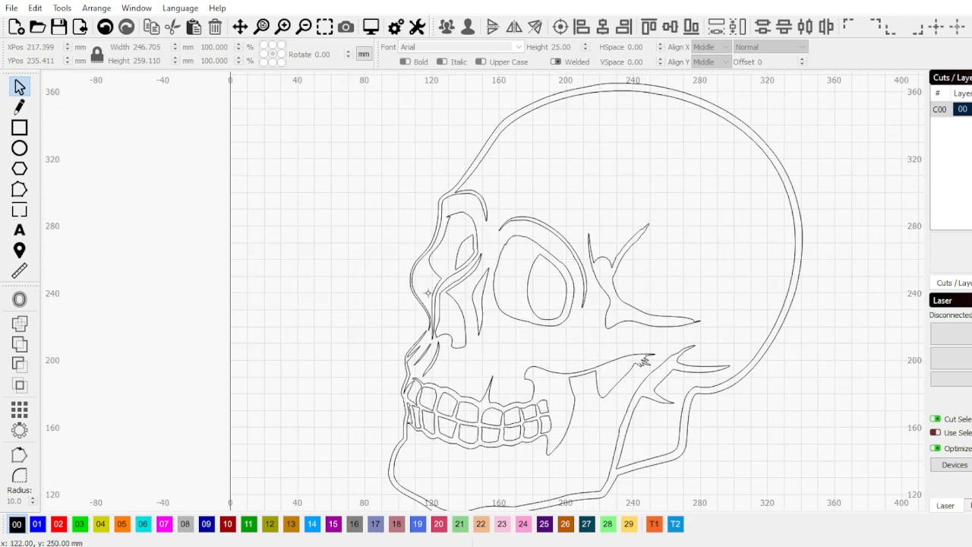
{"action": "scroll", "coordinate": [429, 293], "scroll_direction": "down", "scroll_amount": 2}
{"action": "scroll", "coordinate": [420, 338], "scroll_direction": "up", "scroll_amount": 6}
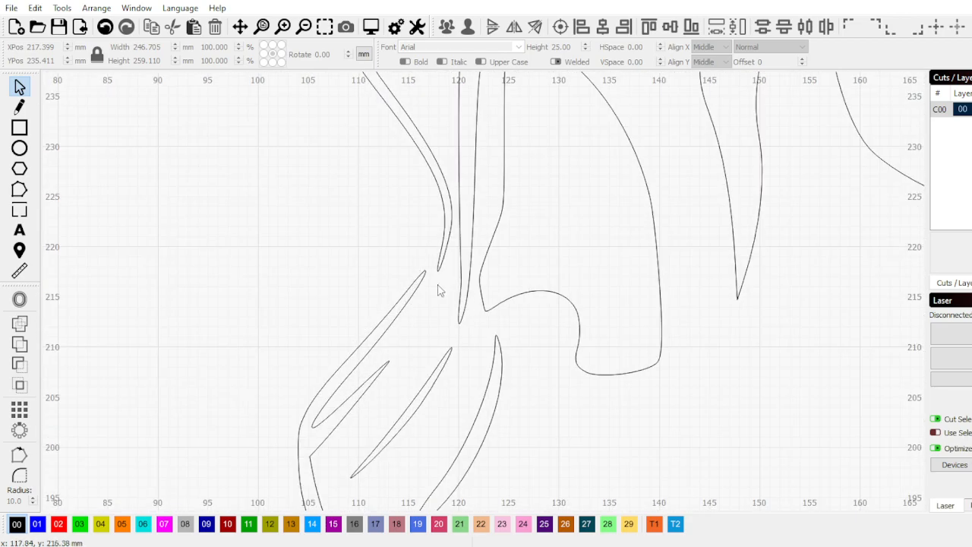
{"action": "scroll", "coordinate": [433, 280], "scroll_direction": "up", "scroll_amount": 3}
{"action": "scroll", "coordinate": [437, 270], "scroll_direction": "down", "scroll_amount": 10}
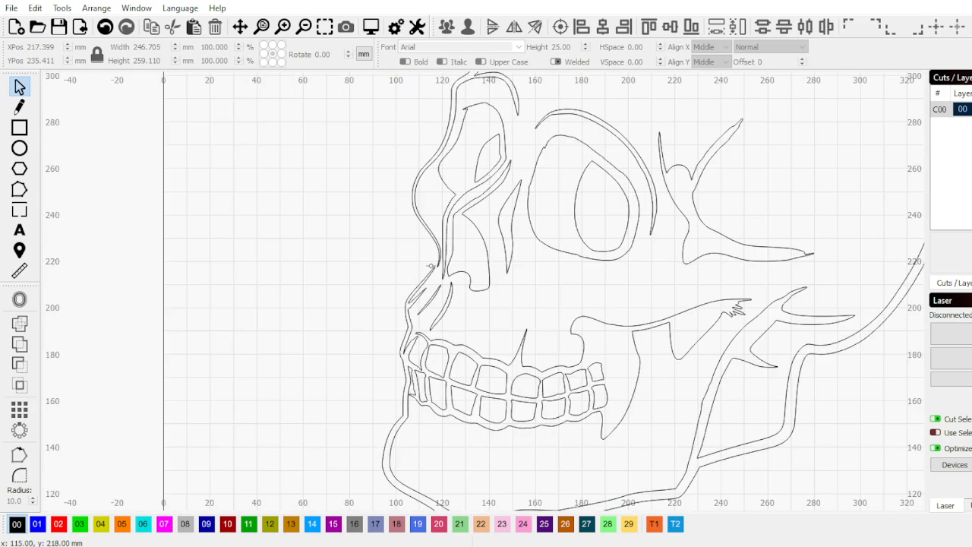
{"action": "scroll", "coordinate": [262, 319], "scroll_direction": "down", "scroll_amount": 5}
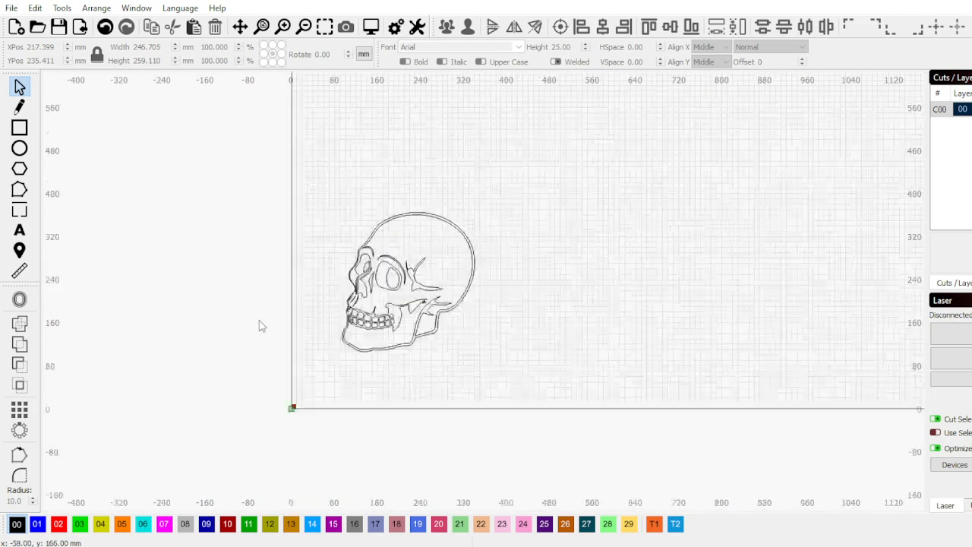
Paste another copy of the skull image beside the traced skull and open it for tracing
{"action": "right_click", "coordinate": [443, 247]}
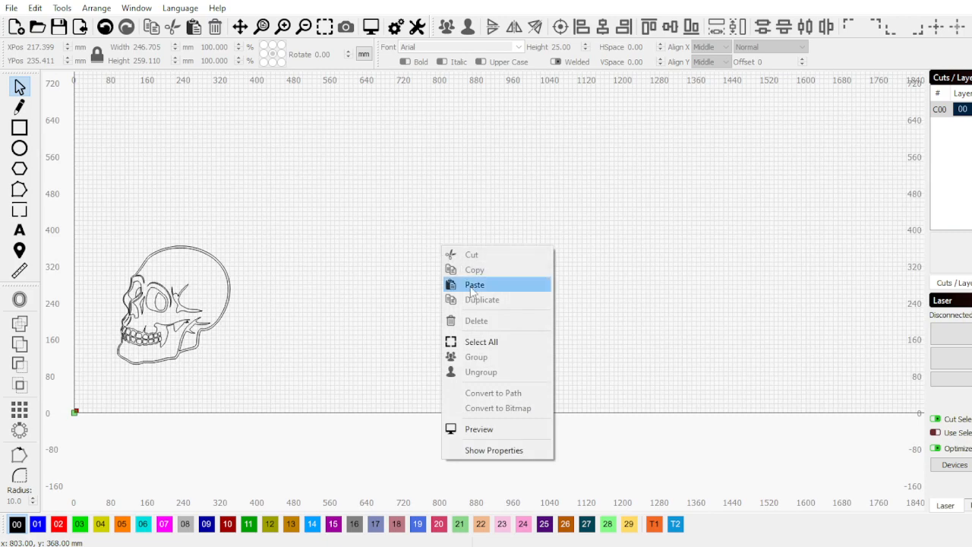
{"action": "left_click", "coordinate": [472, 285]}
{"action": "right_click", "coordinate": [430, 264]}
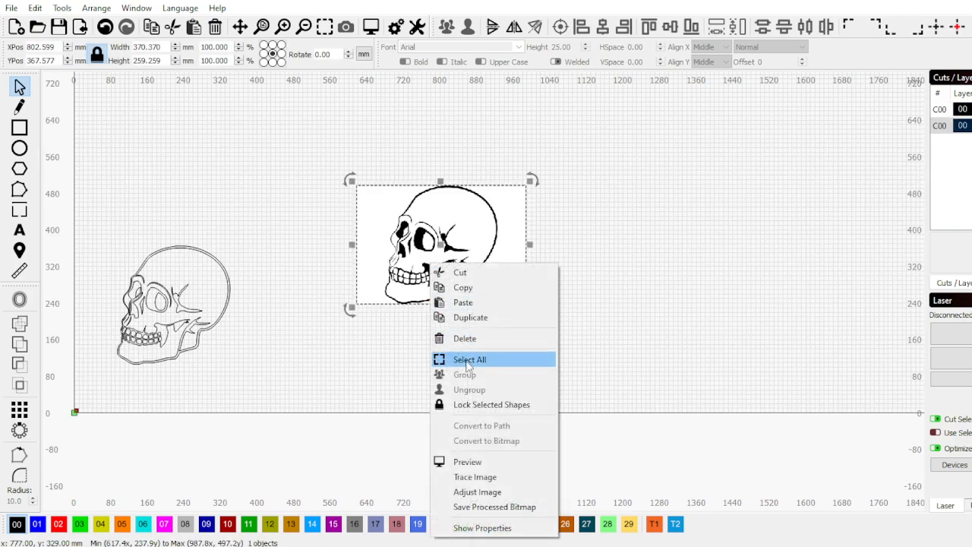
{"action": "left_click", "coordinate": [476, 477]}
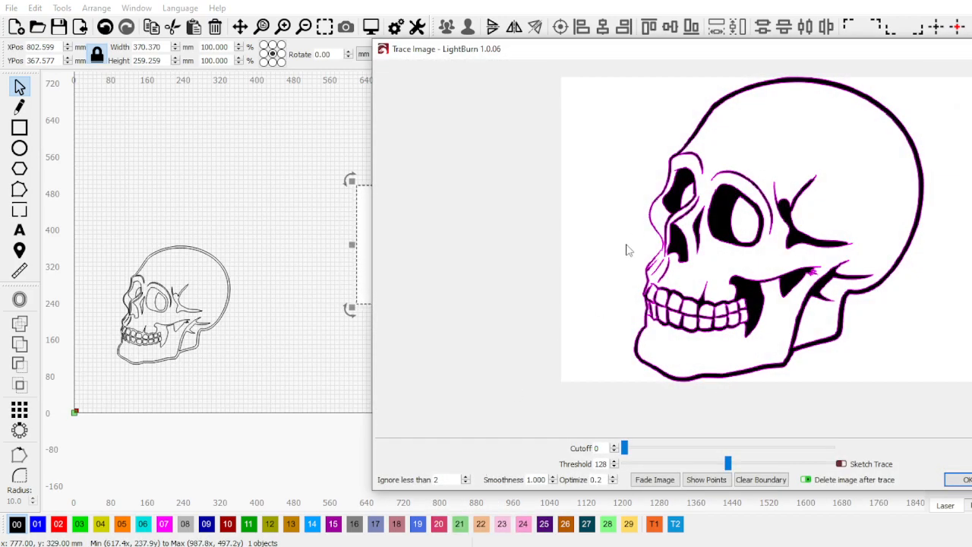
Try trace thresholds from 118 to 198 on the gap beside the nose, and discard the trace along with the pasted image
{"action": "scroll", "coordinate": [627, 250], "scroll_direction": "up", "scroll_amount": 8}
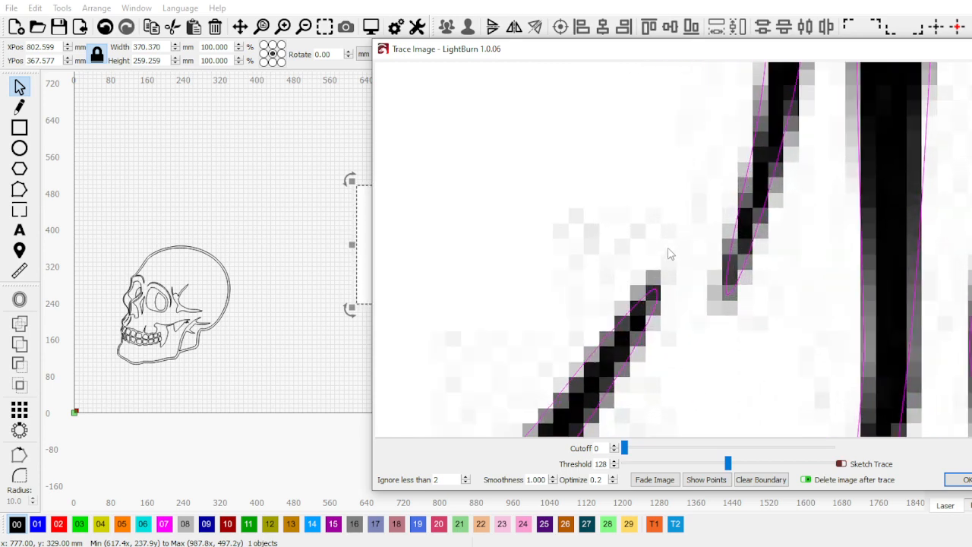
{"action": "left_click", "coordinate": [694, 464]}
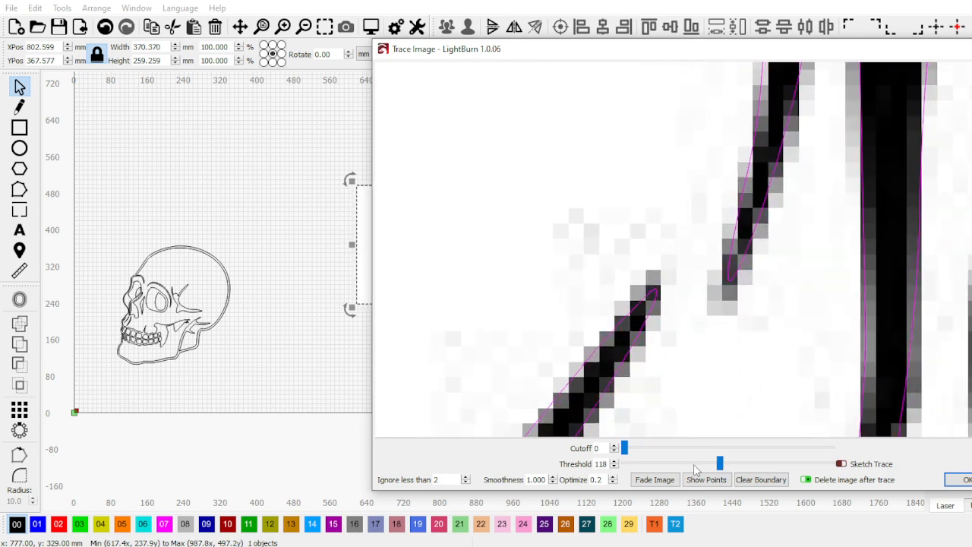
{"action": "left_click", "coordinate": [688, 464]}
{"action": "left_click", "coordinate": [765, 464]}
{"action": "left_click", "coordinate": [774, 463]}
{"action": "left_click", "coordinate": [774, 461]}
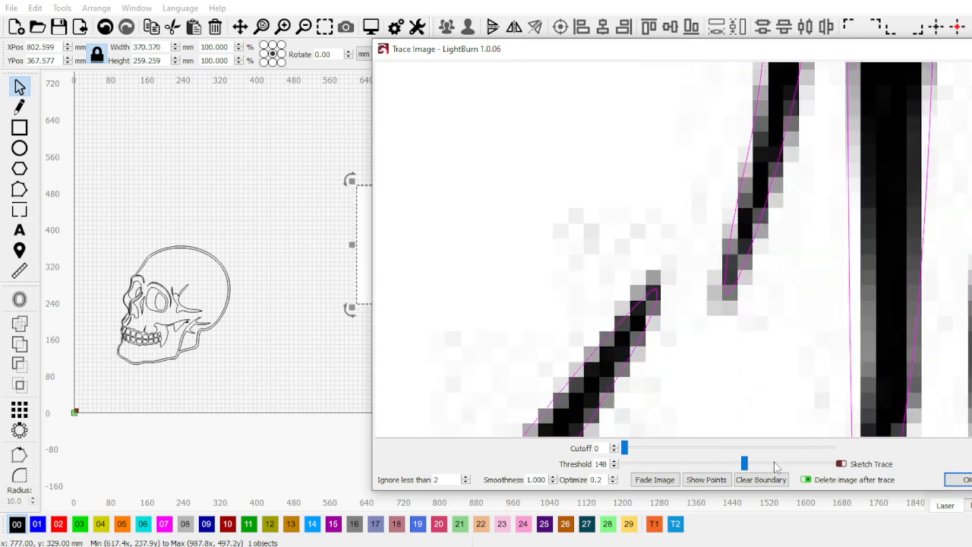
{"action": "left_click", "coordinate": [779, 463]}
{"action": "left_click", "coordinate": [786, 464]}
{"action": "left_click", "coordinate": [804, 466]}
{"action": "left_click", "coordinate": [802, 464]}
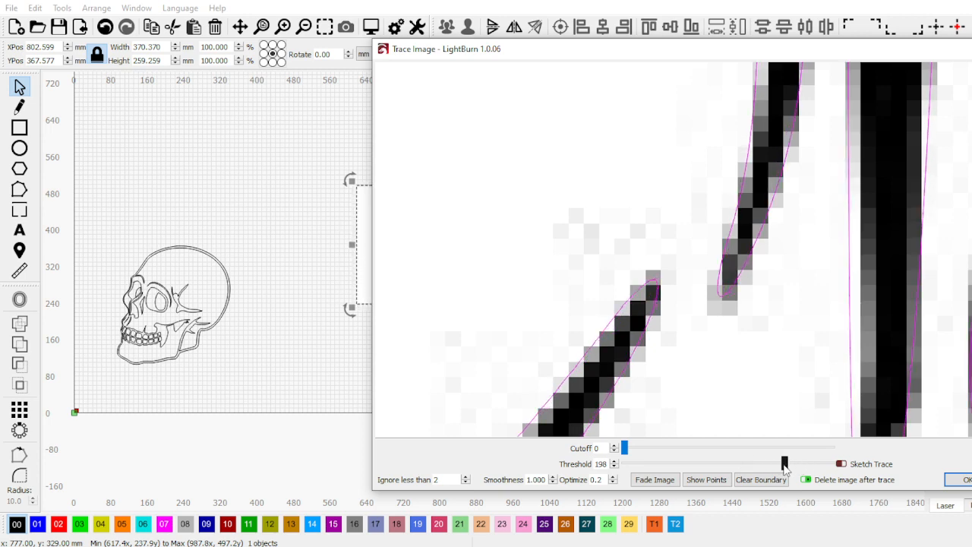
{"action": "mouse_move", "coordinate": [784, 464]}
{"action": "left_mouse_down"}
{"action": "mouse_move", "coordinate": [839, 466]}
{"action": "mouse_move", "coordinate": [585, 471]}
{"action": "mouse_move", "coordinate": [720, 464]}
{"action": "left_mouse_up"}
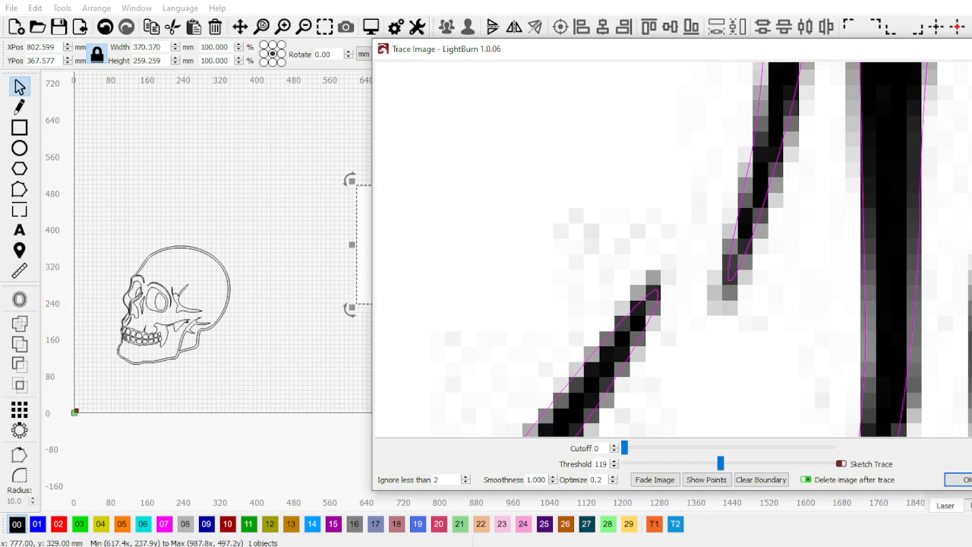
{"action": "left_click", "coordinate": [959, 479]}
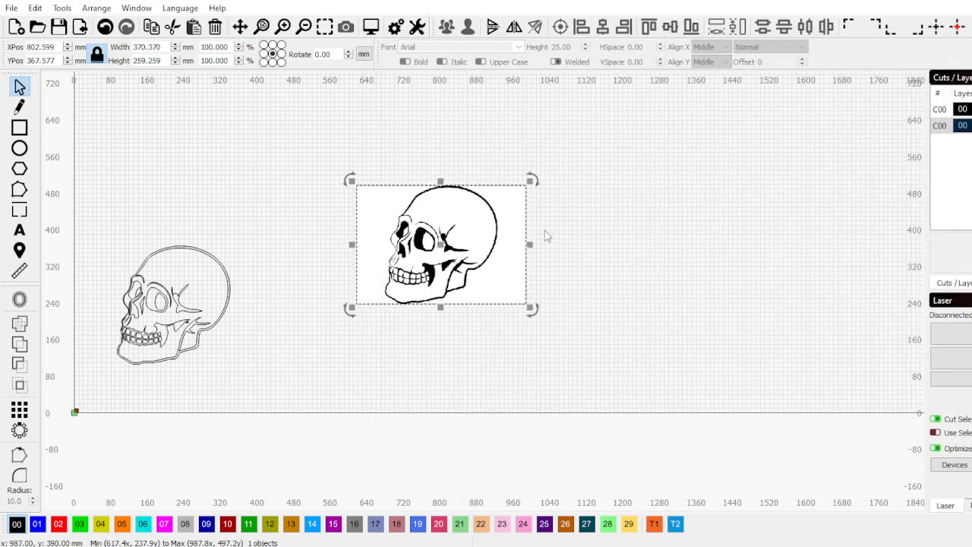
{"action": "key", "text": "Delete"}
Draw a narrow ellipse about 0.4 mm wide and 1.56 mm high at the lower tip of the outline gap beside the nose
{"action": "scroll", "coordinate": [137, 304], "scroll_direction": "up", "scroll_amount": 5}
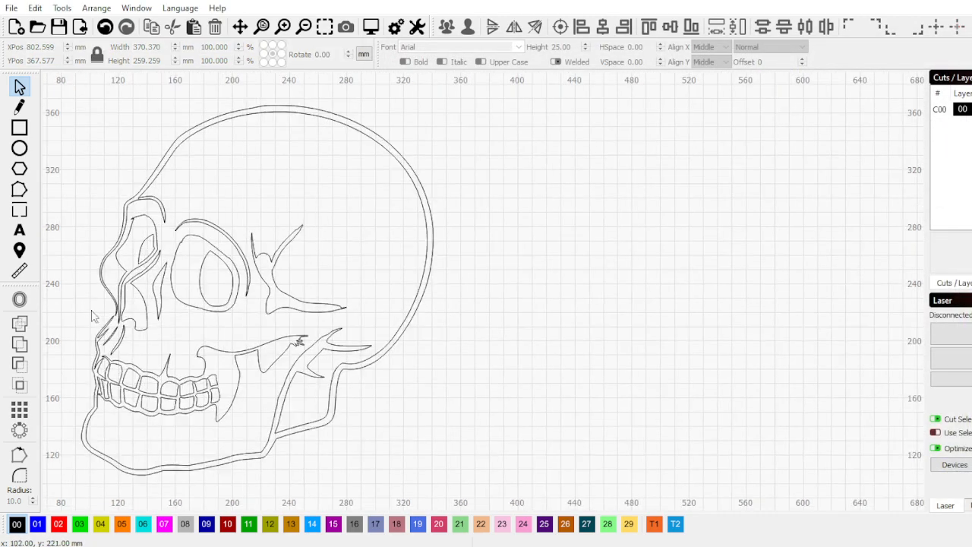
{"action": "scroll", "coordinate": [91, 315], "scroll_direction": "up", "scroll_amount": 10}
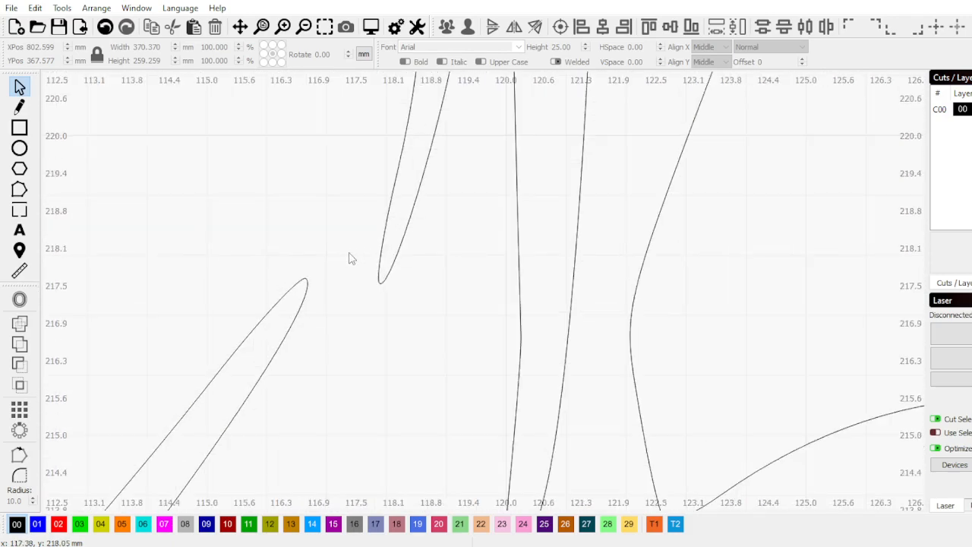
{"action": "left_click", "coordinate": [19, 148]}
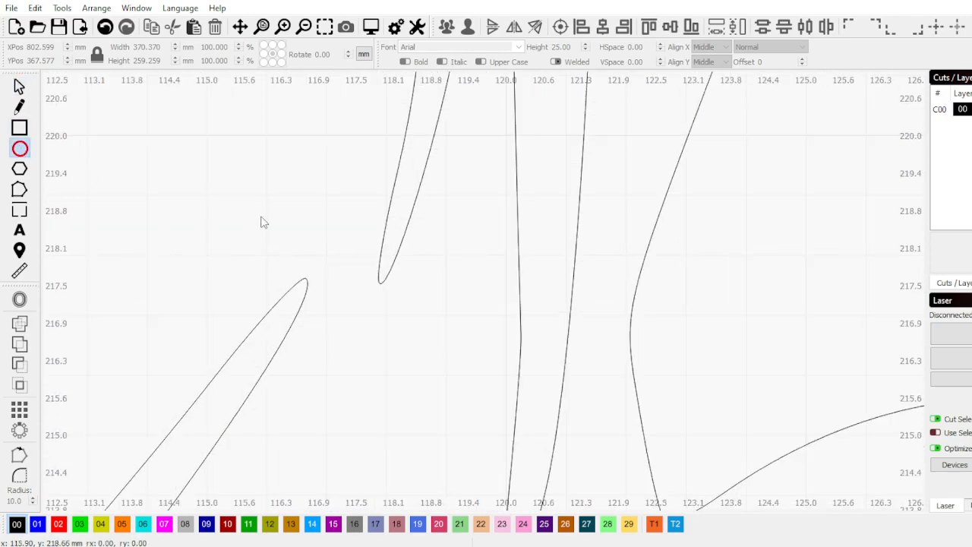
{"action": "left_click_drag", "start_coordinate": [329, 213], "coordinate": [304, 308]}
{"action": "left_click", "coordinate": [19, 86]}
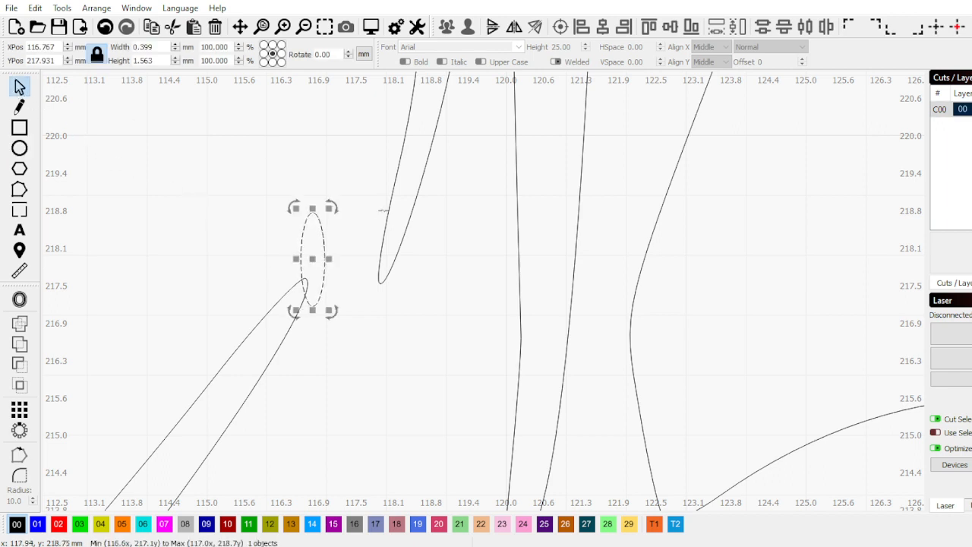
Rotate, stretch and move the ellipse to overlap both tips of the gap, with overall bounds of about 1.8 by 0.9 mm
{"action": "left_click_drag", "start_coordinate": [332, 207], "coordinate": [333, 278]}
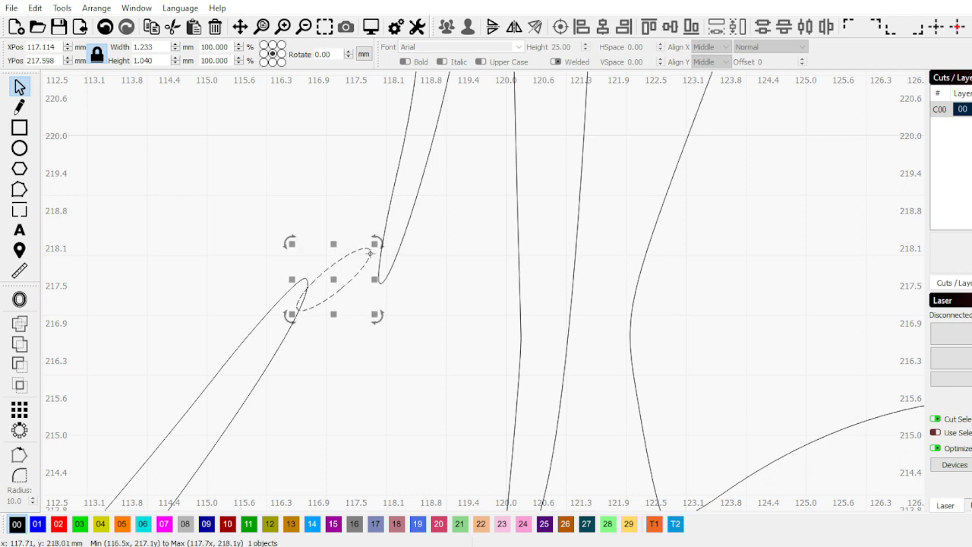
{"action": "left_click_drag", "start_coordinate": [375, 243], "coordinate": [402, 251]}
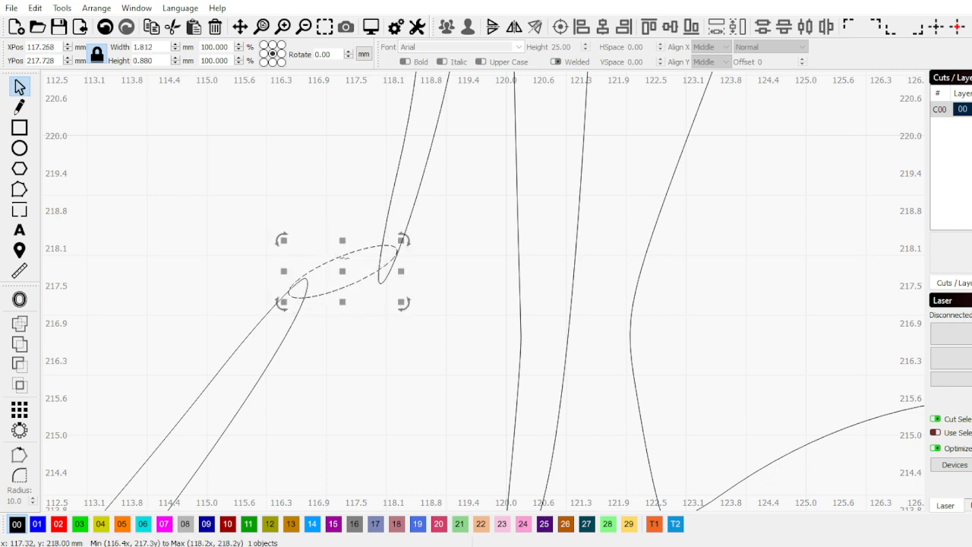
{"action": "left_click_drag", "start_coordinate": [342, 275], "coordinate": [341, 285]}
{"action": "left_click", "coordinate": [340, 346]}
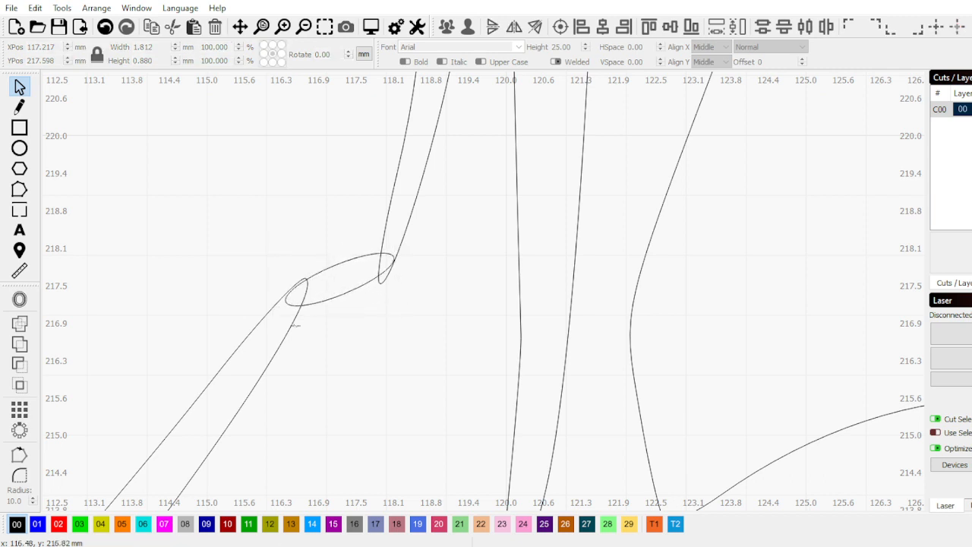
Unite the skull's outer outline with the bridging ellipse using Boolean Union and clear the selection
{"action": "left_click", "coordinate": [291, 326]}
{"action": "left_click", "coordinate": [319, 303], "text": "shift"}
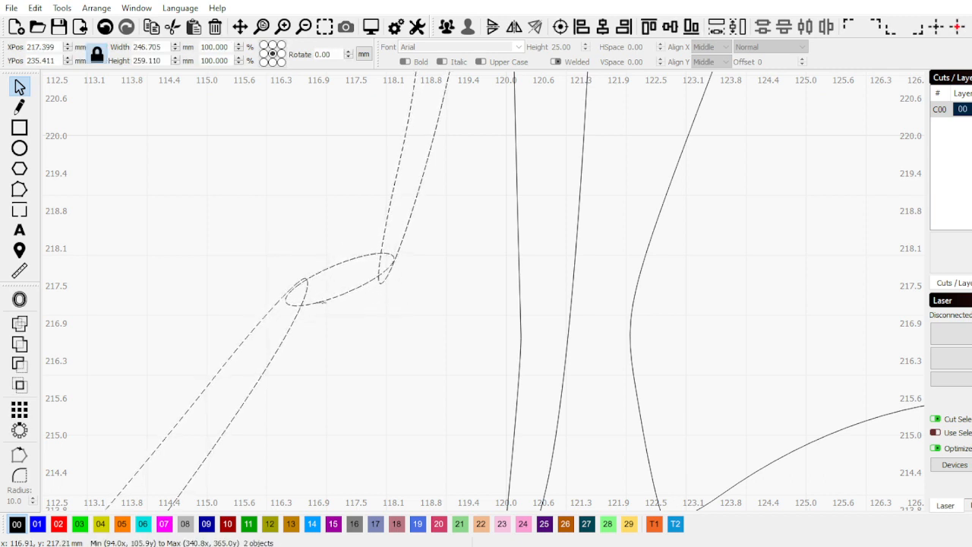
{"action": "left_click", "coordinate": [25, 345]}
{"action": "left_click", "coordinate": [209, 271]}
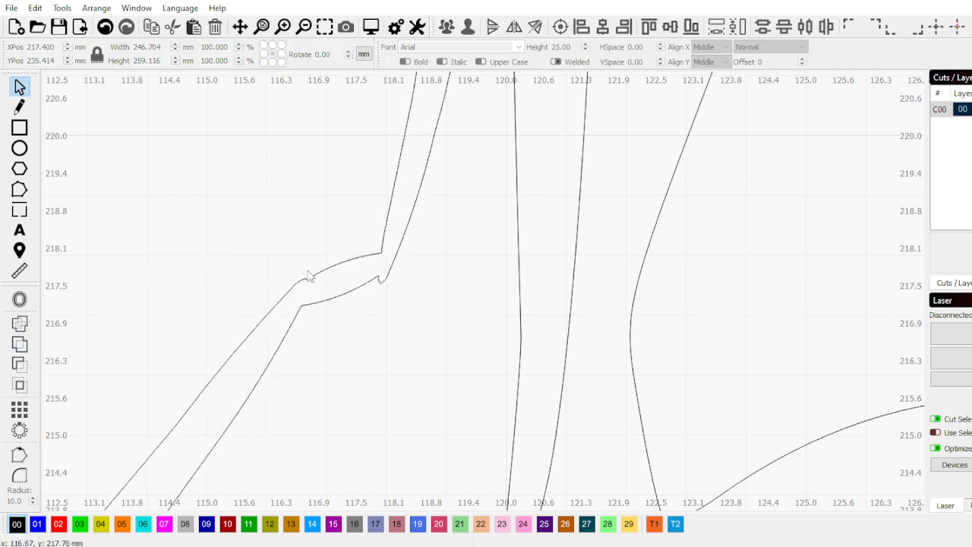
Try to edit the nodes of the united outline at the bridged joint beside the nose
{"action": "left_click", "coordinate": [363, 285]}
{"action": "scroll", "coordinate": [380, 282], "scroll_direction": "up", "scroll_amount": 2}
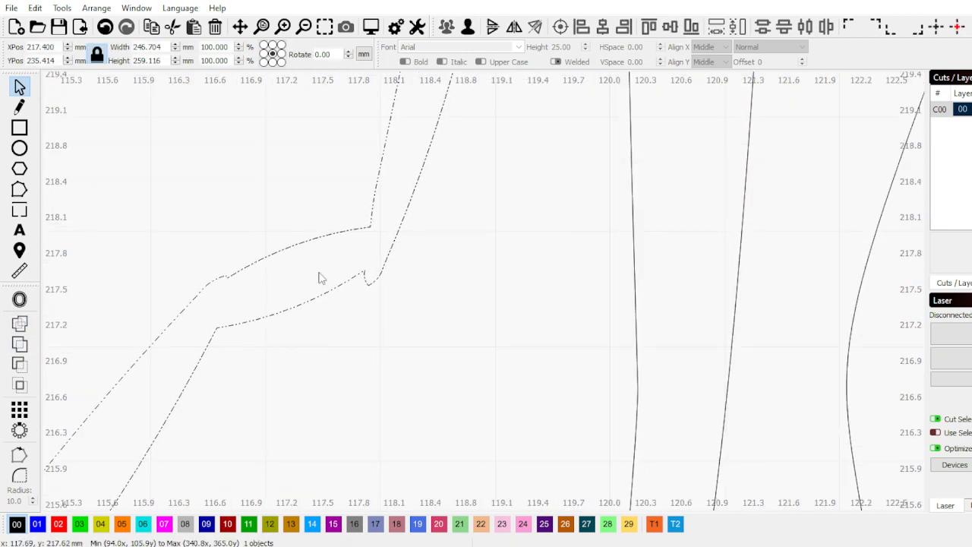
{"action": "left_click", "coordinate": [24, 192]}
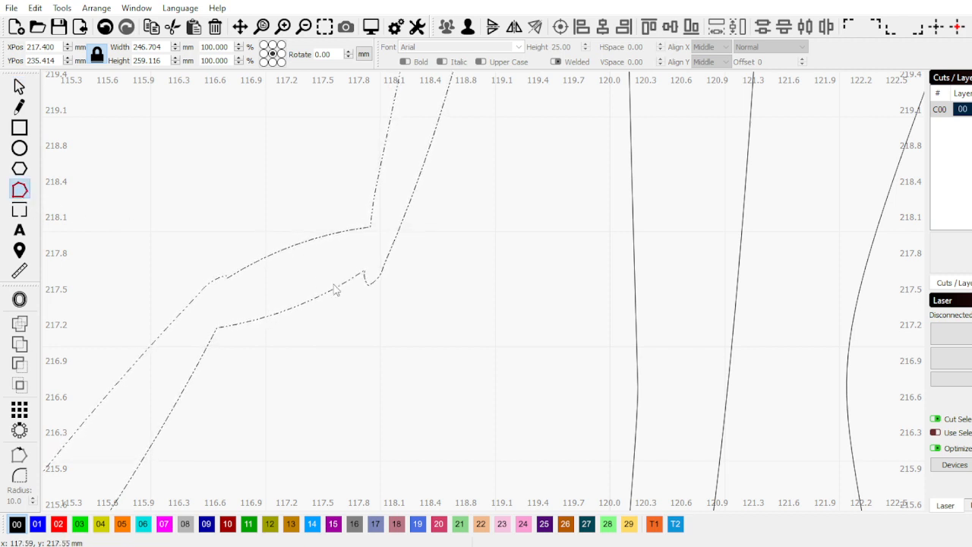
{"action": "left_click", "coordinate": [19, 86]}
{"action": "left_click", "coordinate": [255, 171]}
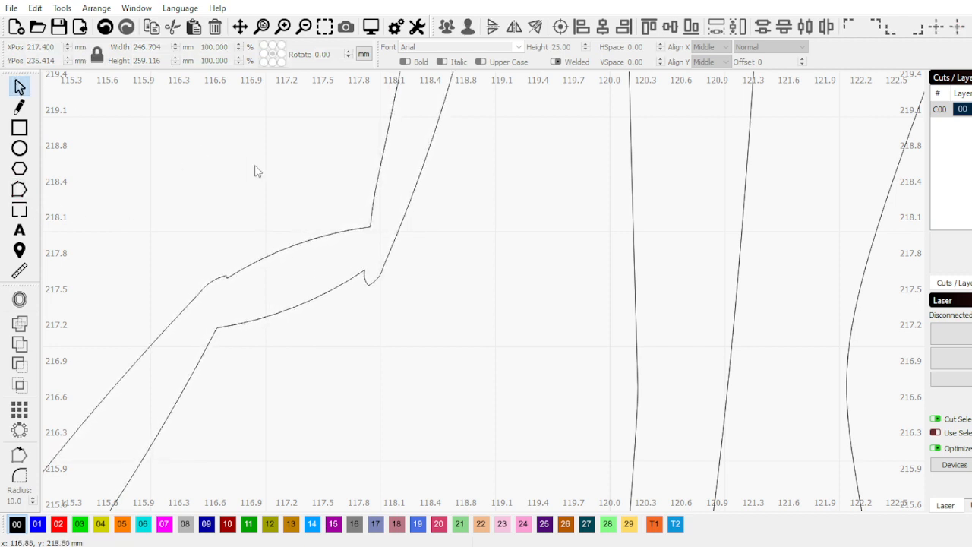
{"action": "left_click", "coordinate": [330, 287]}
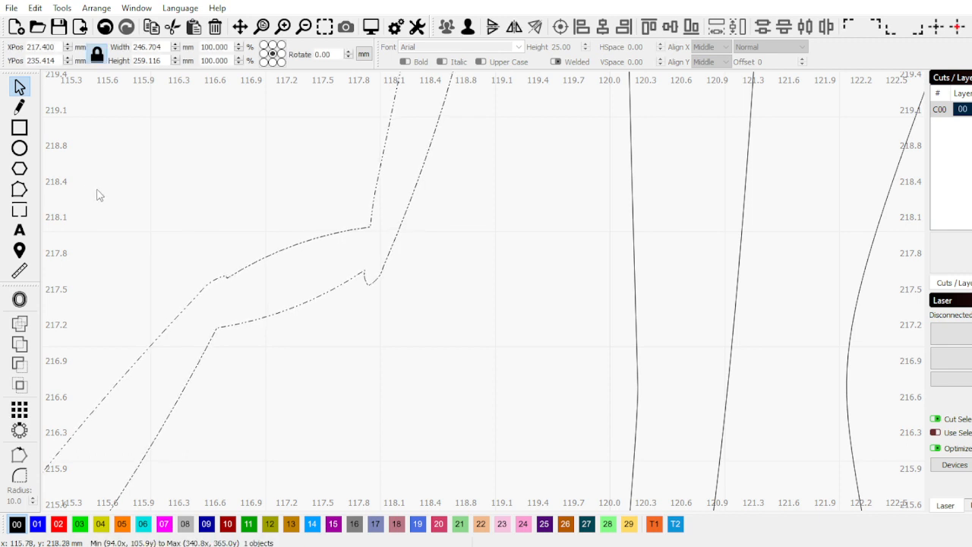
{"action": "left_click", "coordinate": [19, 190]}
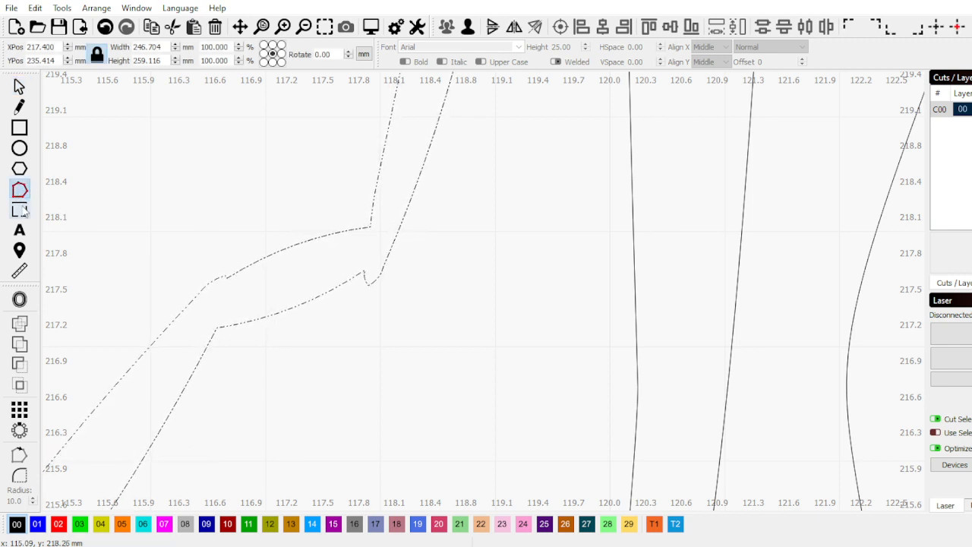
{"action": "scroll", "coordinate": [259, 287], "scroll_direction": "up", "scroll_amount": 3}
{"action": "scroll", "coordinate": [327, 250], "scroll_direction": "down", "scroll_amount": 8}
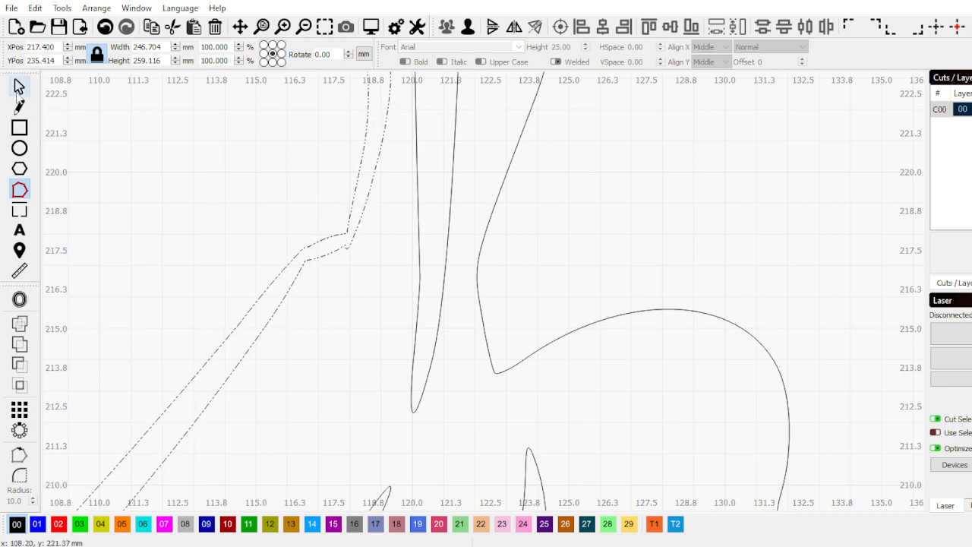
Ungroup the united outline and open its inner contour for node editing at the bridged joint
{"action": "left_click", "coordinate": [19, 86]}
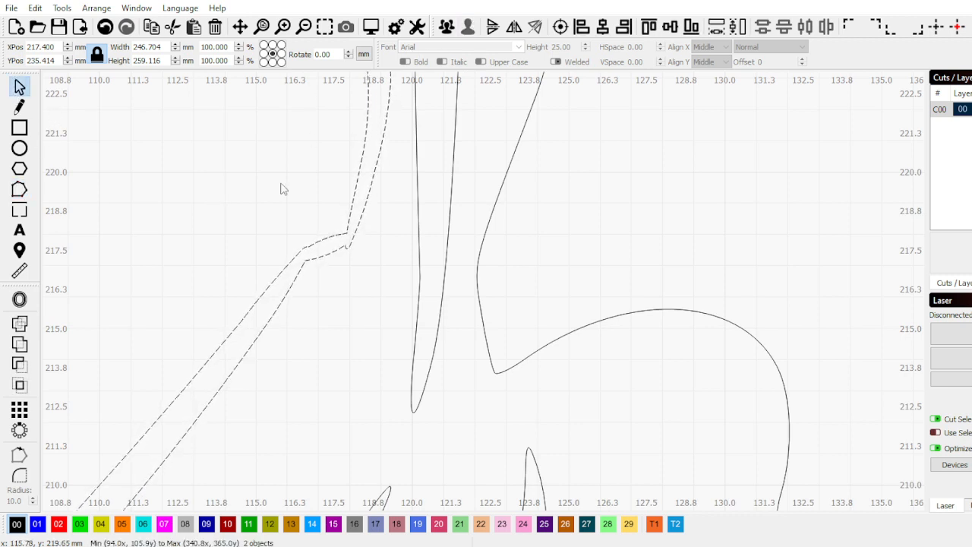
{"action": "left_click", "coordinate": [324, 257]}
{"action": "scroll", "coordinate": [325, 257], "scroll_direction": "up", "scroll_amount": 6}
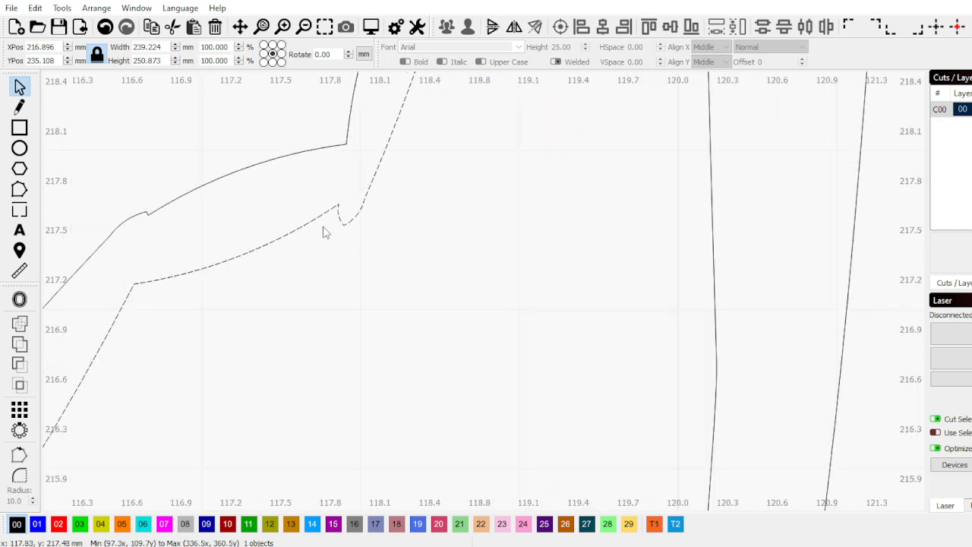
{"action": "left_click", "coordinate": [19, 189]}
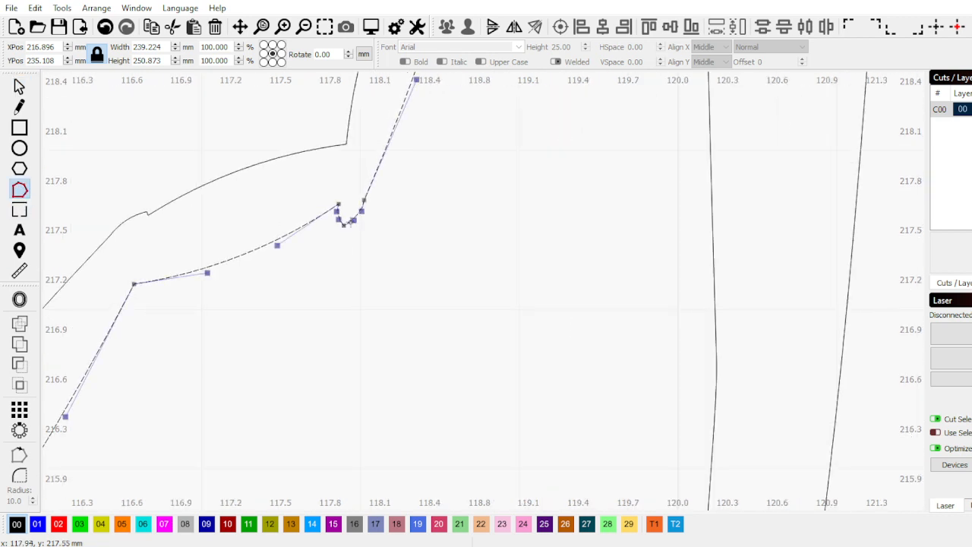
Delete the two surplus nodes that form the small bump on the inner contour at the joint
{"action": "scroll", "coordinate": [347, 212], "scroll_direction": "up", "scroll_amount": 3}
{"action": "scroll", "coordinate": [306, 200], "scroll_direction": "up", "scroll_amount": 2}
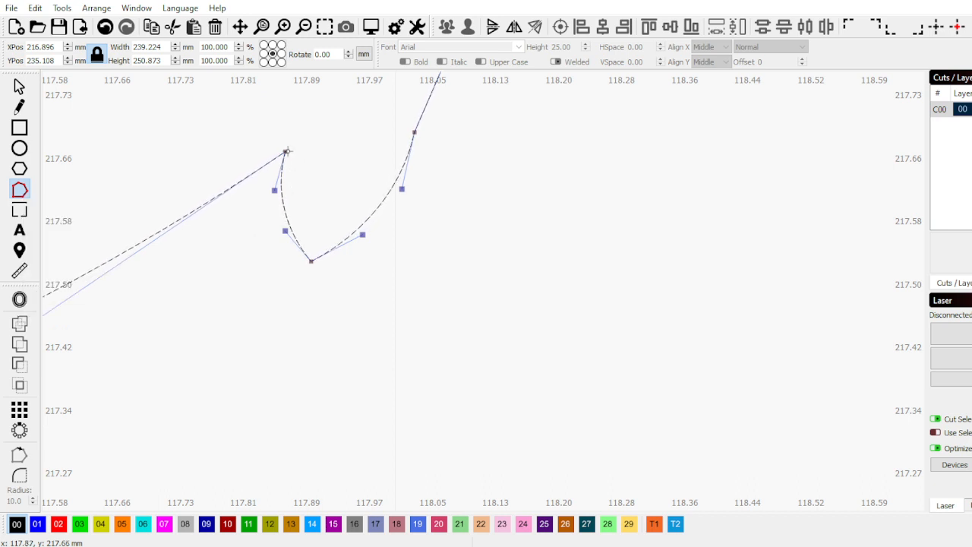
{"action": "key", "text": "Delete"}
{"action": "scroll", "coordinate": [414, 275], "scroll_direction": "down", "scroll_amount": 1}
{"action": "scroll", "coordinate": [280, 261], "scroll_direction": "down", "scroll_amount": 2}
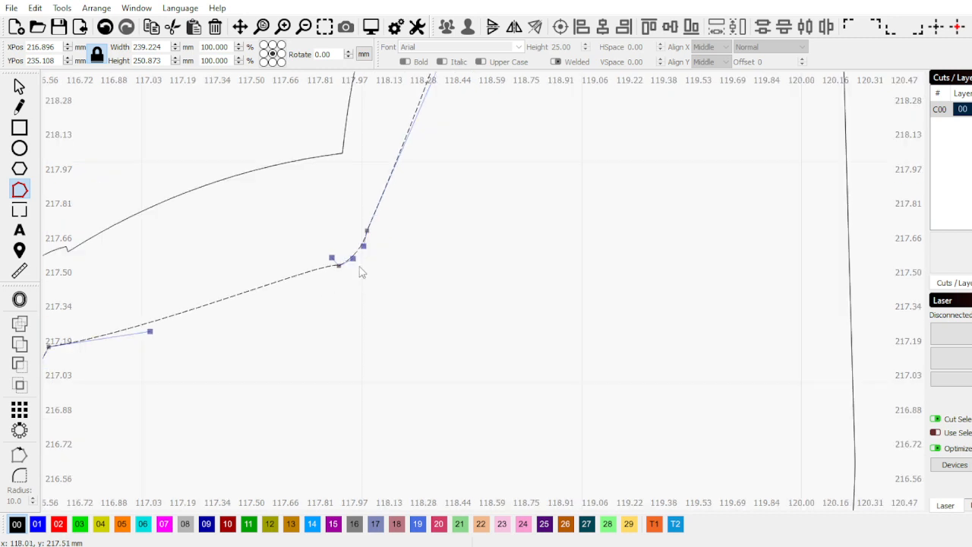
{"action": "scroll", "coordinate": [339, 265], "scroll_direction": "up", "scroll_amount": 2}
{"action": "key", "text": "d"}
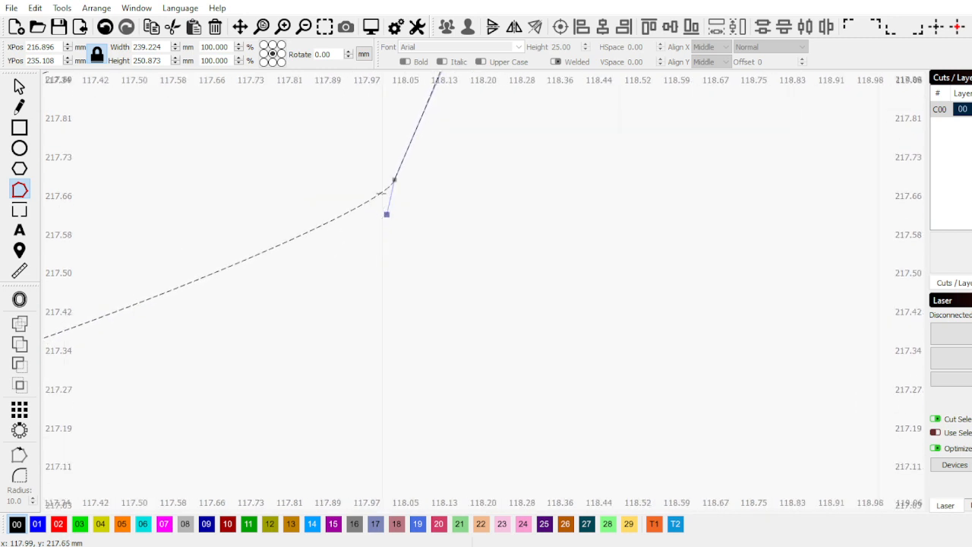
{"action": "scroll", "coordinate": [499, 378], "scroll_direction": "down", "scroll_amount": 4}
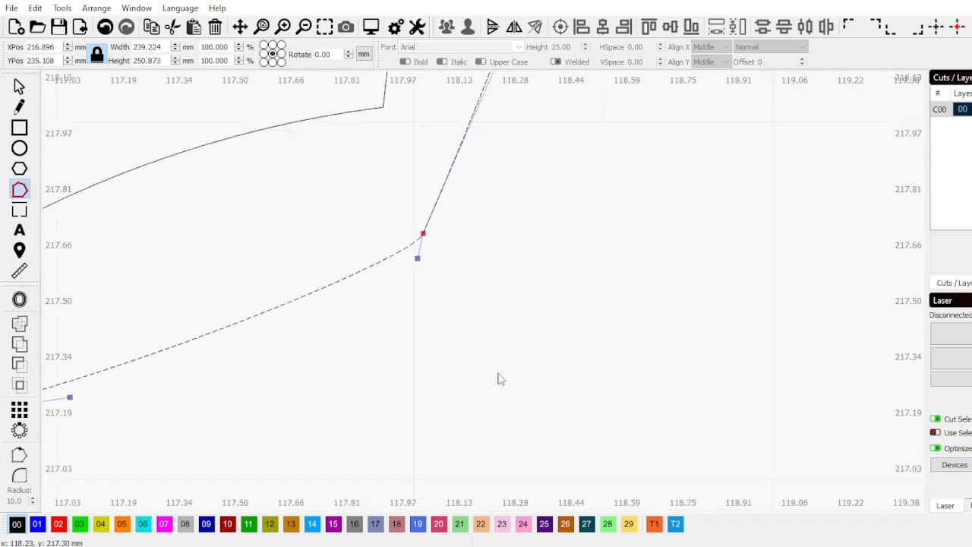
Adjust the curve handle of the inner contour's corner node at the bridged joint to soften the bend
{"action": "scroll", "coordinate": [530, 269], "scroll_direction": "down", "scroll_amount": 3}
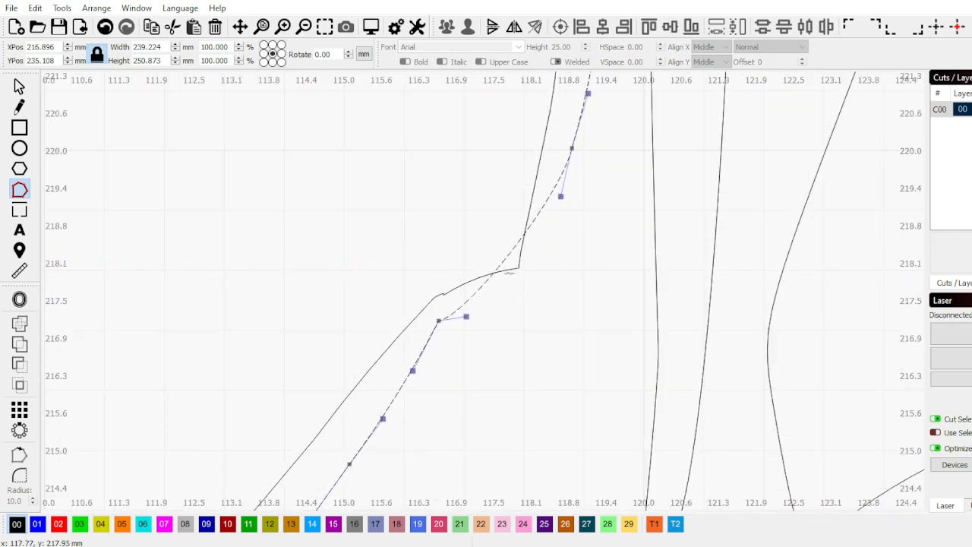
{"action": "scroll", "coordinate": [511, 272], "scroll_direction": "up", "scroll_amount": 3}
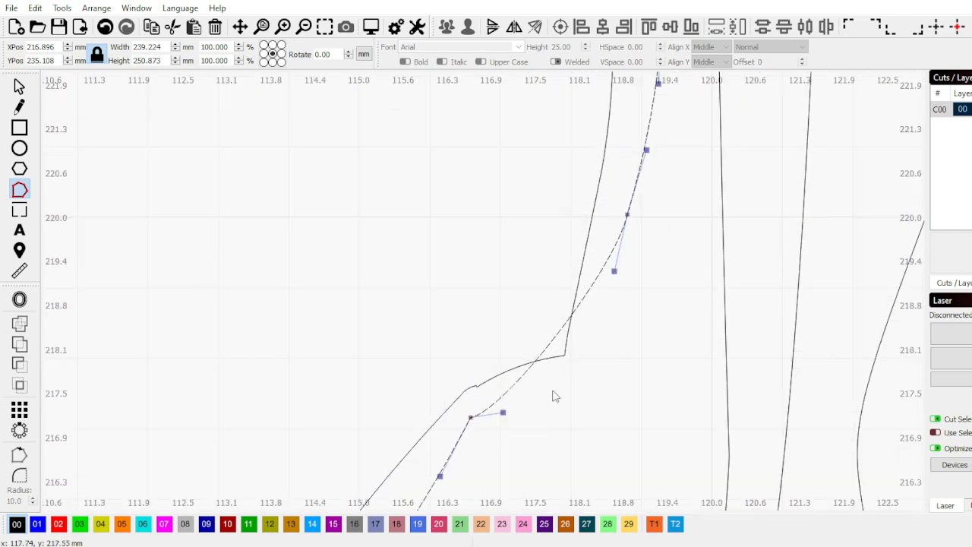
{"action": "mouse_move", "coordinate": [503, 410]}
{"action": "left_mouse_down"}
{"action": "mouse_move", "coordinate": [495, 398]}
{"action": "mouse_move", "coordinate": [510, 396]}
{"action": "left_mouse_up"}
Delete the surplus nodes that form the notch and small bump on the outer contour at the bridged joint
{"action": "left_click", "coordinate": [560, 357]}
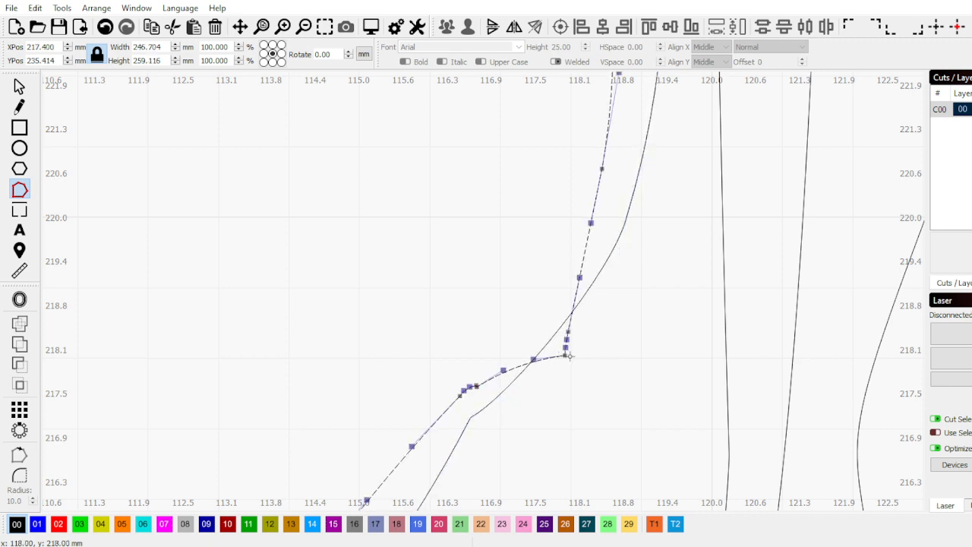
{"action": "key", "text": "Delete"}
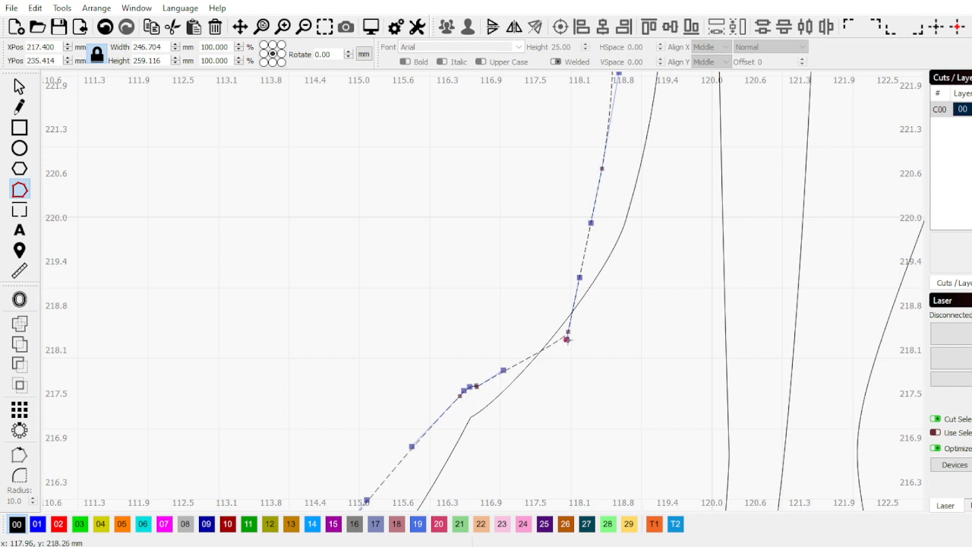
{"action": "key", "text": "Delete"}
{"action": "scroll", "coordinate": [467, 386], "scroll_direction": "up", "scroll_amount": 5}
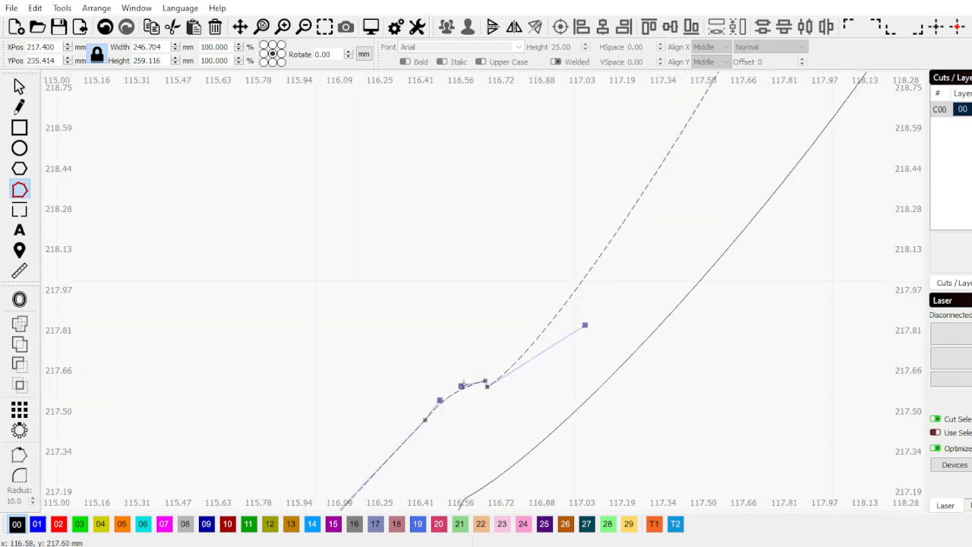
{"action": "key", "text": "Delete"}
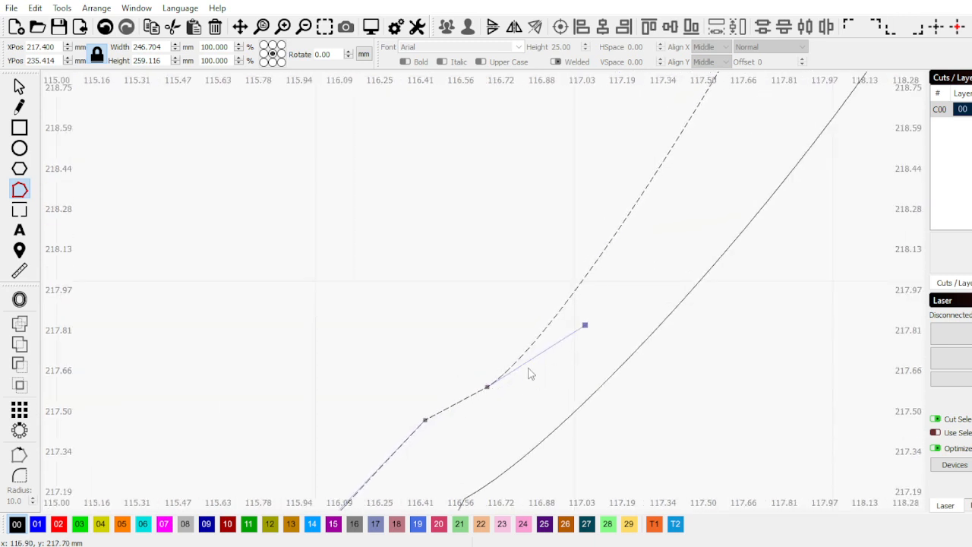
{"action": "left_click", "coordinate": [487, 387]}
{"action": "key", "text": "Delete"}
{"action": "scroll", "coordinate": [496, 375], "scroll_direction": "down", "scroll_amount": 4}
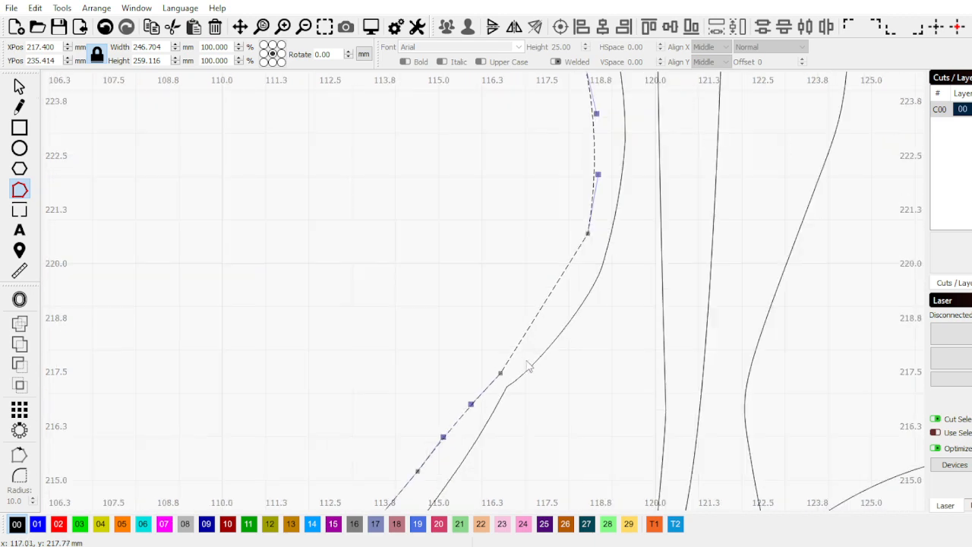
{"action": "scroll", "coordinate": [585, 282], "scroll_direction": "down", "scroll_amount": 3}
{"action": "scroll", "coordinate": [547, 307], "scroll_direction": "down", "scroll_amount": 3}
{"action": "scroll", "coordinate": [472, 287], "scroll_direction": "down", "scroll_amount": 3}
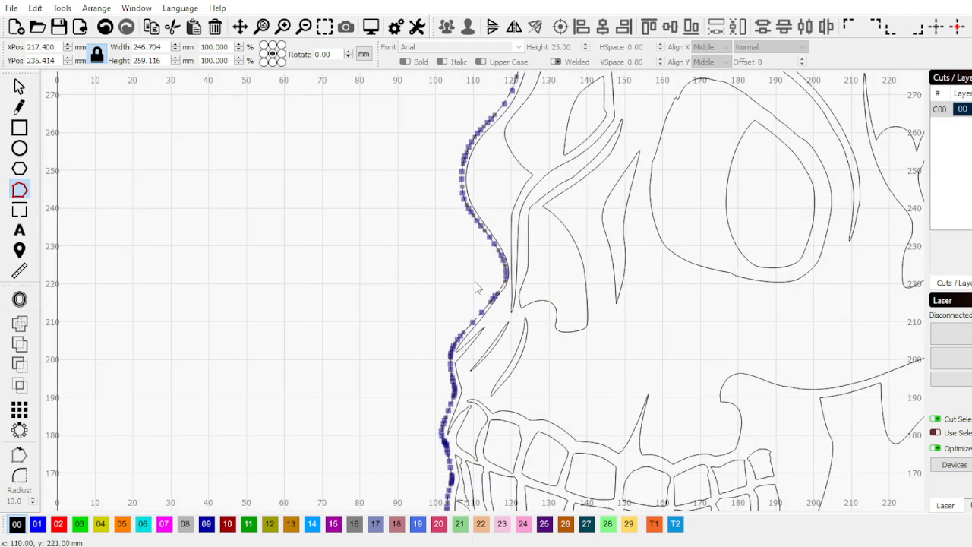
{"action": "key", "text": "Escape"}
{"action": "scroll", "coordinate": [456, 244], "scroll_direction": "down", "scroll_amount": 3}
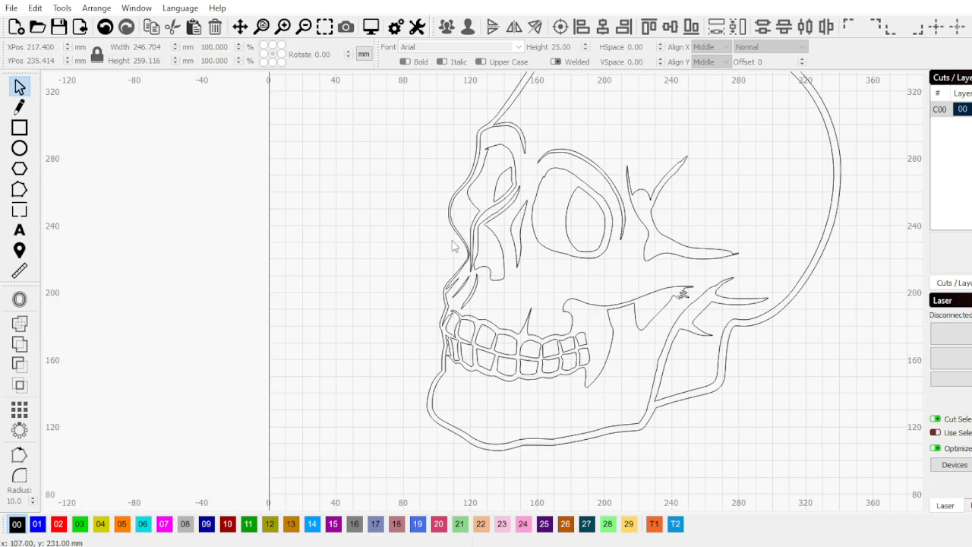
{"action": "scroll", "coordinate": [472, 244], "scroll_direction": "down", "scroll_amount": 2}
Move the inner contour's corner node outward at the joint and realign both its curve handles into a smooth line parallel to the outer contour
{"action": "scroll", "coordinate": [501, 248], "scroll_direction": "up", "scroll_amount": 2}
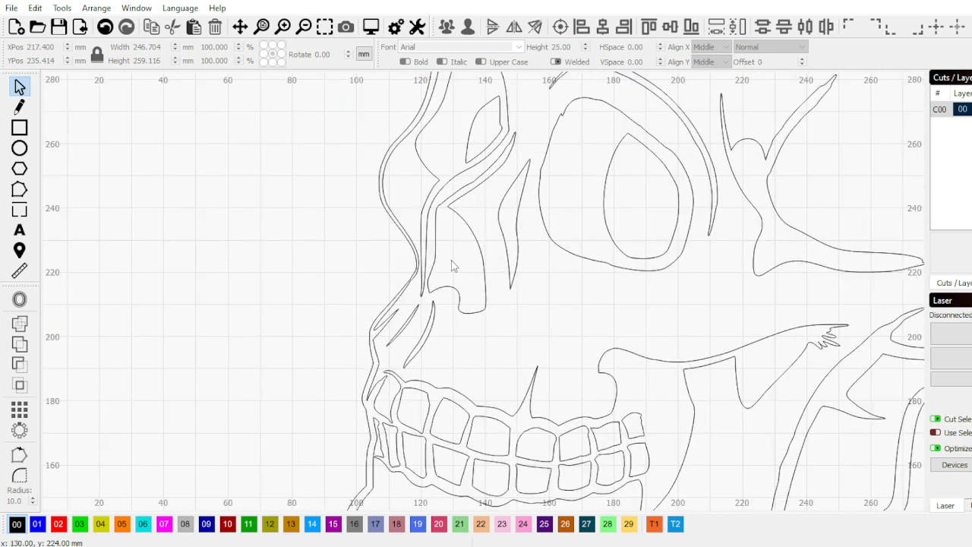
{"action": "scroll", "coordinate": [453, 263], "scroll_direction": "up", "scroll_amount": 2}
{"action": "scroll", "coordinate": [350, 269], "scroll_direction": "up", "scroll_amount": 5}
{"action": "scroll", "coordinate": [343, 393], "scroll_direction": "up", "scroll_amount": 3}
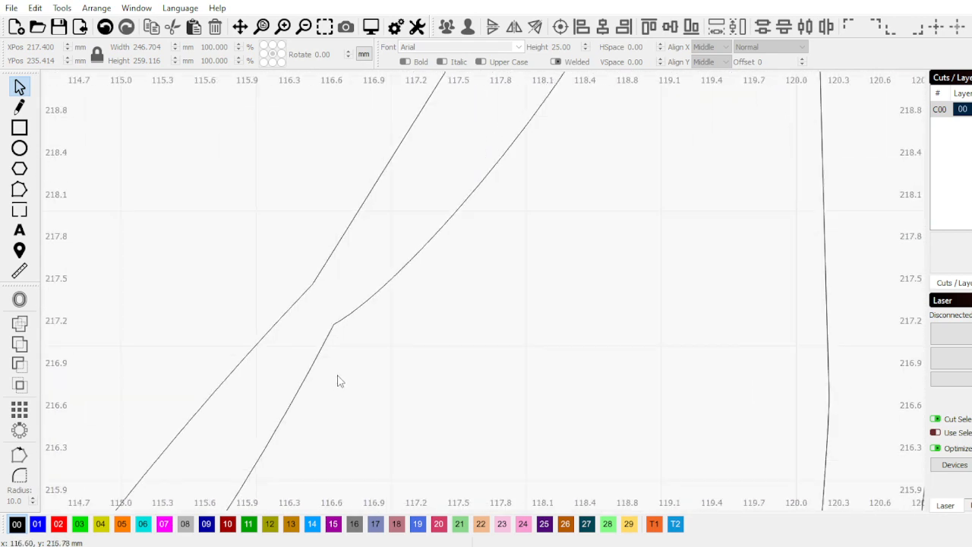
{"action": "left_click", "coordinate": [336, 326]}
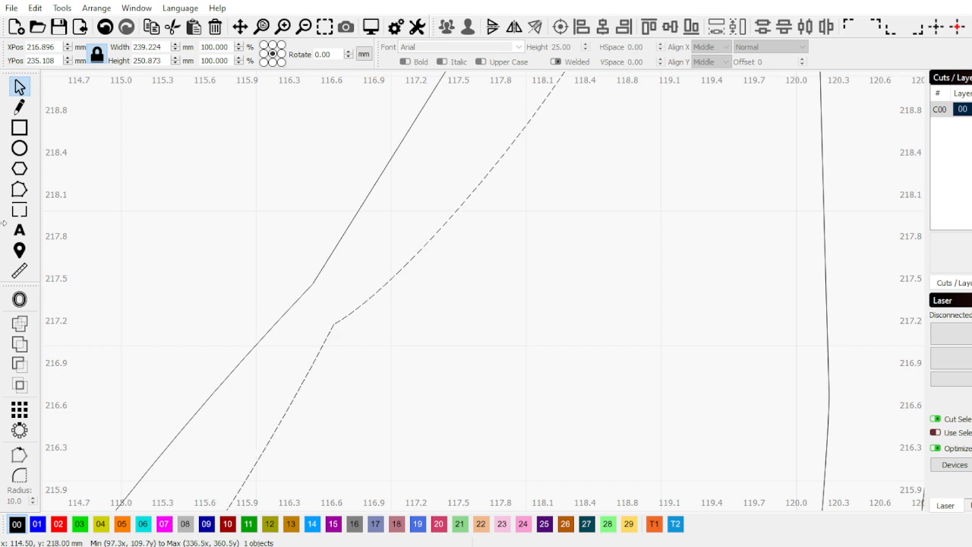
{"action": "left_click", "coordinate": [19, 189]}
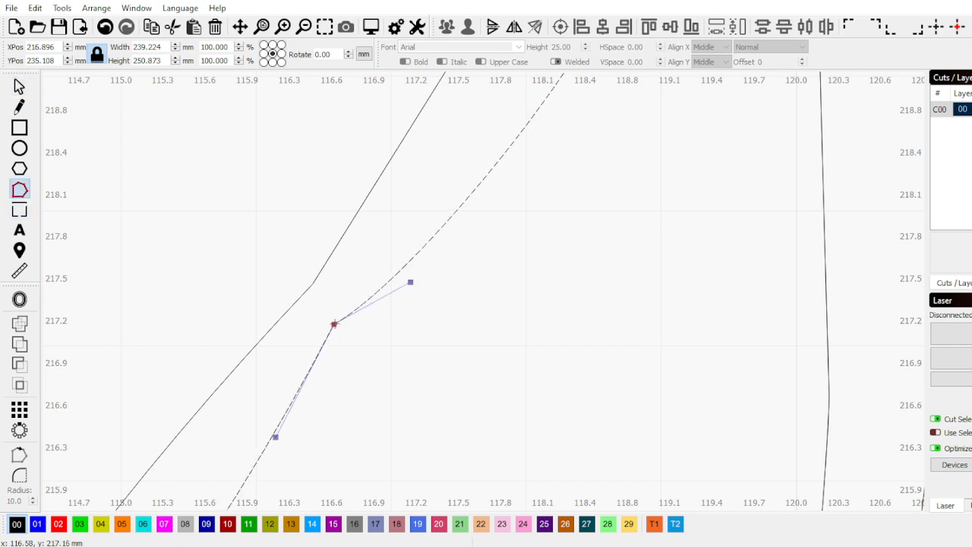
{"action": "left_click_drag", "start_coordinate": [334, 325], "coordinate": [366, 339]}
{"action": "left_click_drag", "start_coordinate": [441, 298], "coordinate": [417, 272]}
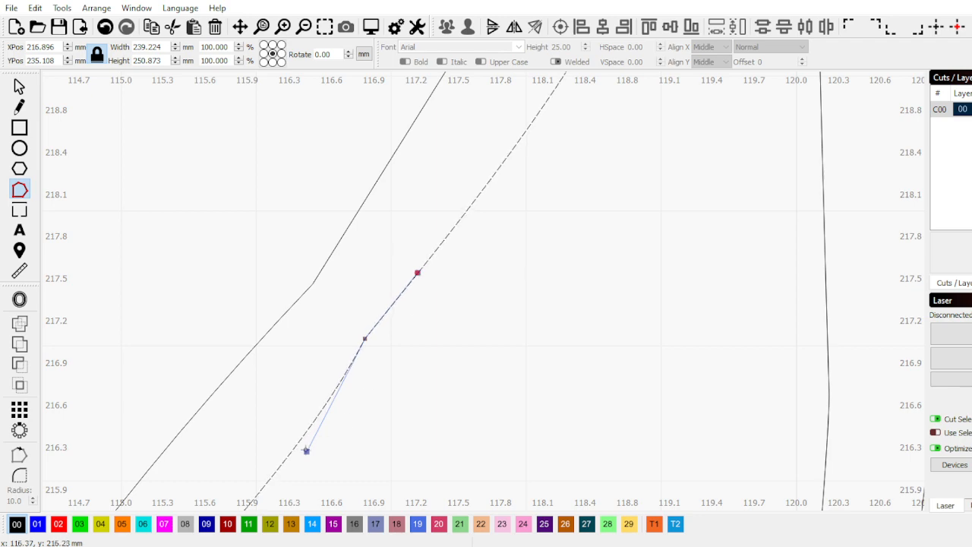
{"action": "left_click_drag", "start_coordinate": [306, 450], "coordinate": [291, 438]}
{"action": "scroll", "coordinate": [319, 236], "scroll_direction": "down", "scroll_amount": 4}
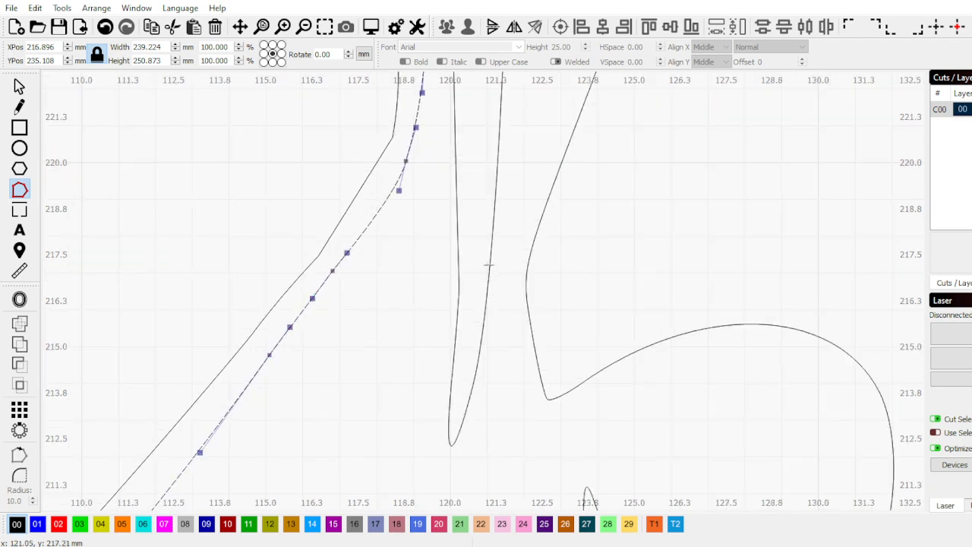
{"action": "scroll", "coordinate": [489, 265], "scroll_direction": "down", "scroll_amount": 5}
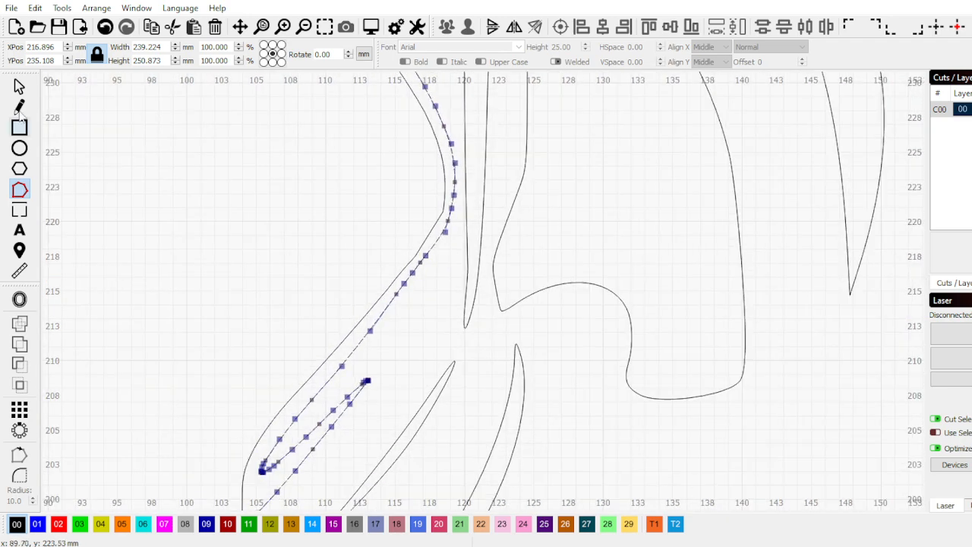
{"action": "left_click", "coordinate": [19, 86]}
Place the original black and white skull image beside the traced outline for comparison
{"action": "scroll", "coordinate": [396, 266], "scroll_direction": "down", "scroll_amount": 3}
{"action": "scroll", "coordinate": [396, 266], "scroll_direction": "down", "scroll_amount": 5}
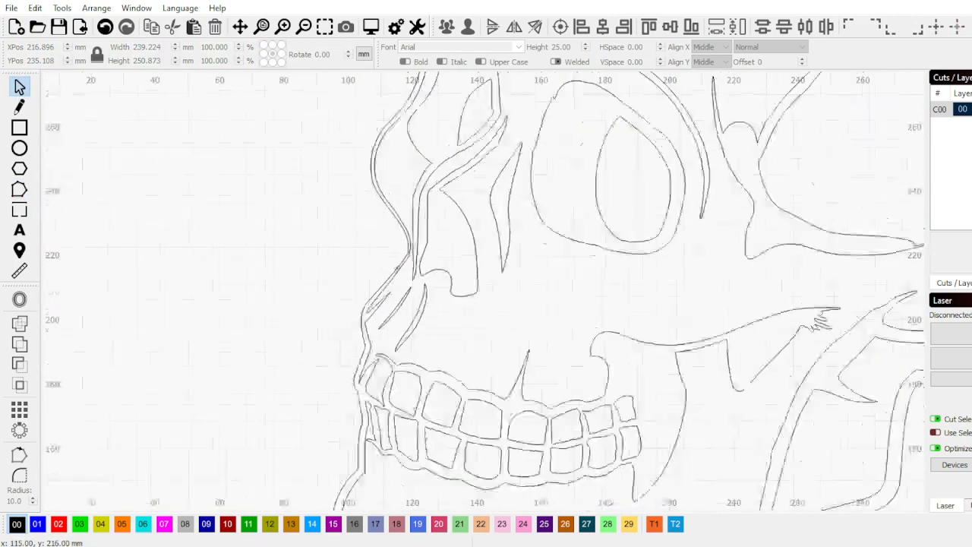
{"action": "scroll", "coordinate": [304, 276], "scroll_direction": "up", "scroll_amount": 2}
{"action": "scroll", "coordinate": [317, 282], "scroll_direction": "up", "scroll_amount": 4}
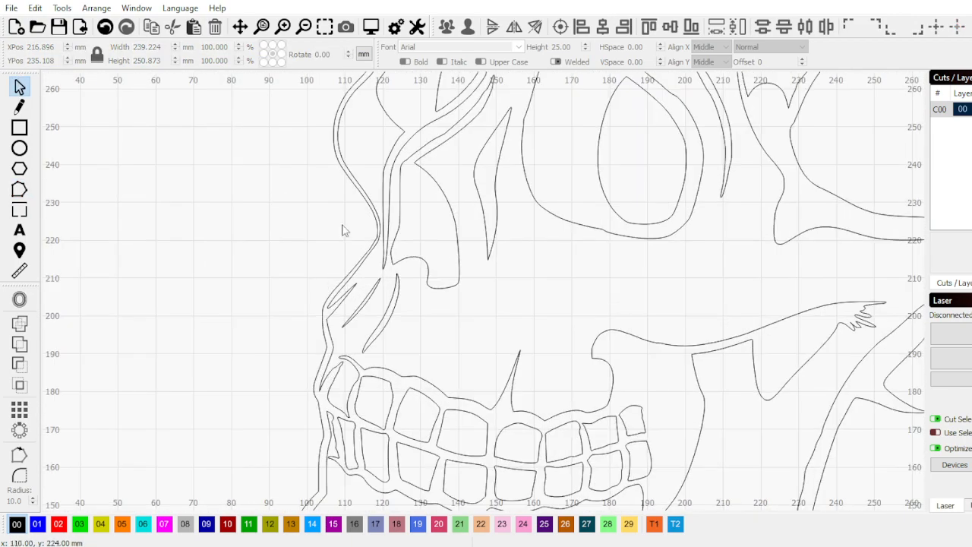
{"action": "scroll", "coordinate": [346, 226], "scroll_direction": "down", "scroll_amount": 7}
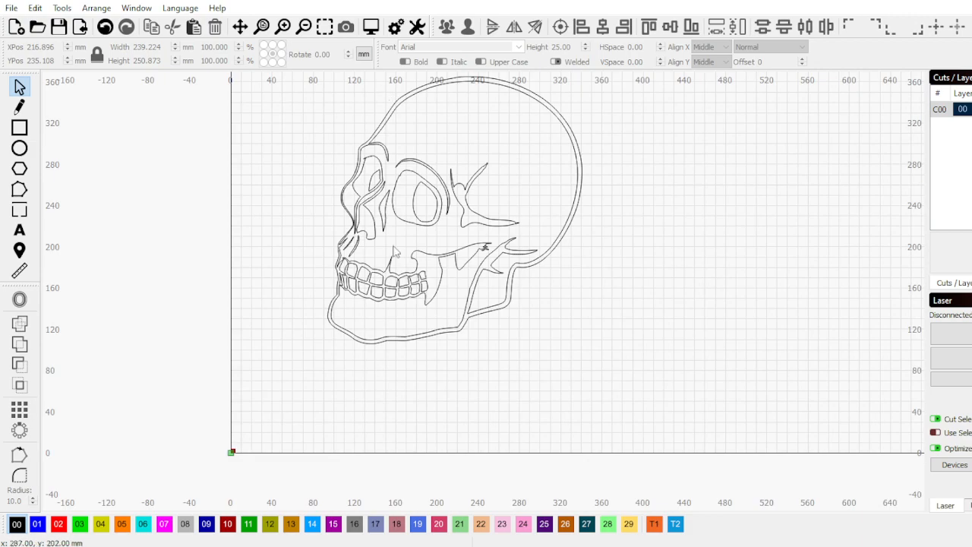
{"action": "scroll", "coordinate": [541, 239], "scroll_direction": "down", "scroll_amount": 4}
{"action": "right_click", "coordinate": [582, 228]}
{"action": "left_click", "coordinate": [612, 266]}
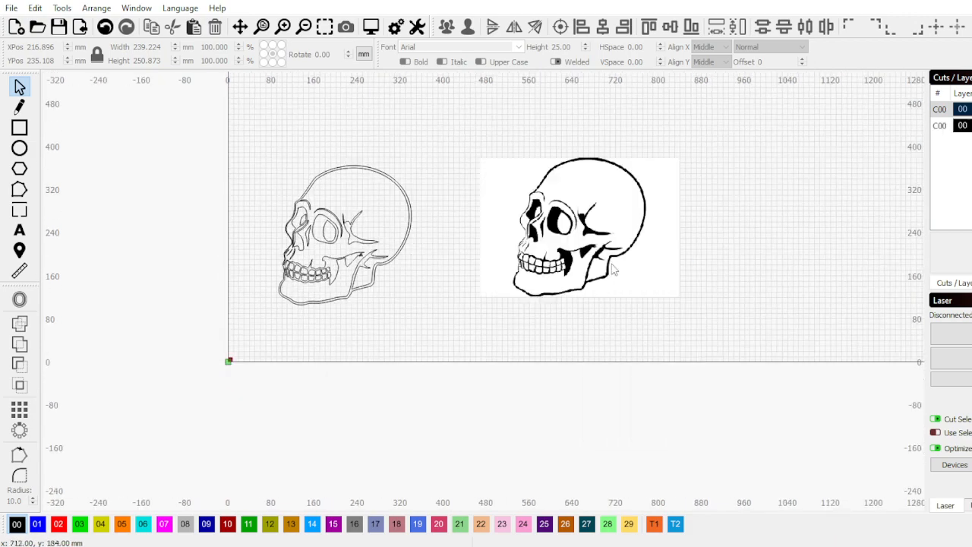
{"action": "scroll", "coordinate": [555, 228], "scroll_direction": "up", "scroll_amount": 3}
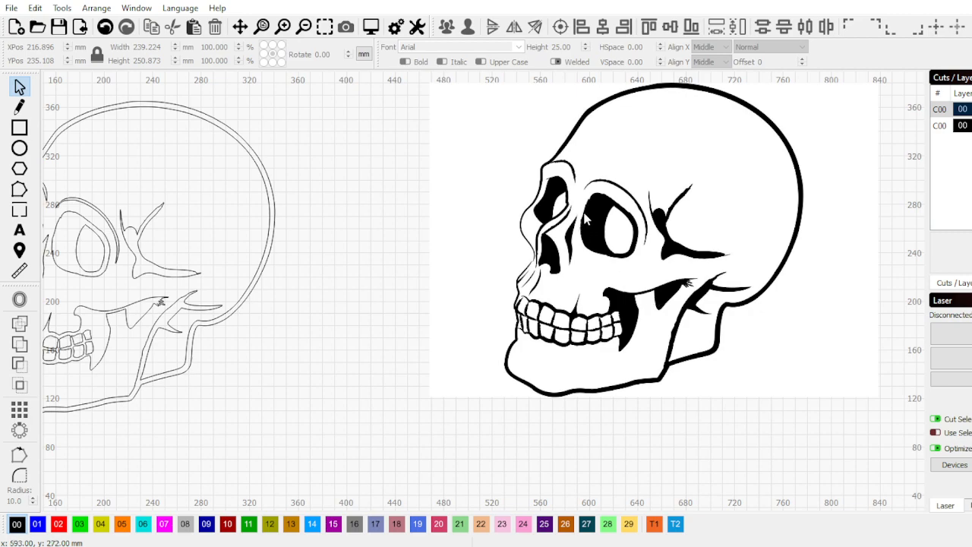
{"action": "scroll", "coordinate": [514, 247], "scroll_direction": "down", "scroll_amount": 2}
Delete the small inner shape of the left eye socket and the inner oval of the right eye socket
{"action": "scroll", "coordinate": [285, 241], "scroll_direction": "up", "scroll_amount": 3}
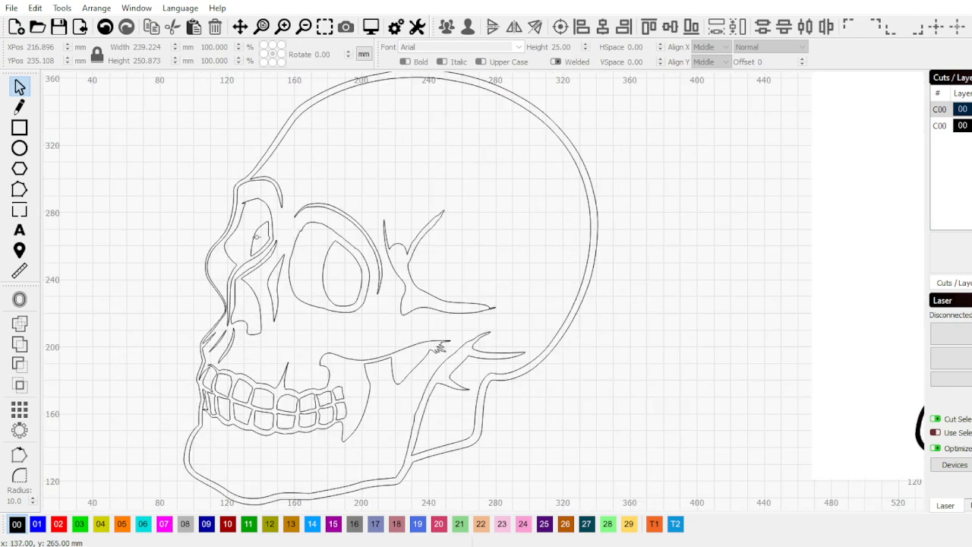
{"action": "scroll", "coordinate": [256, 238], "scroll_direction": "up", "scroll_amount": 2}
{"action": "left_click", "coordinate": [253, 244]}
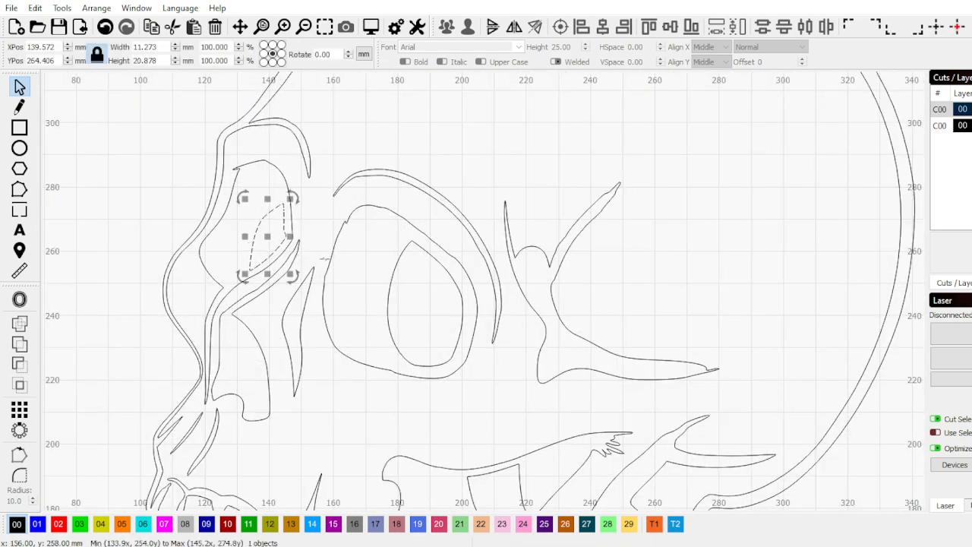
{"action": "left_click", "coordinate": [376, 282]}
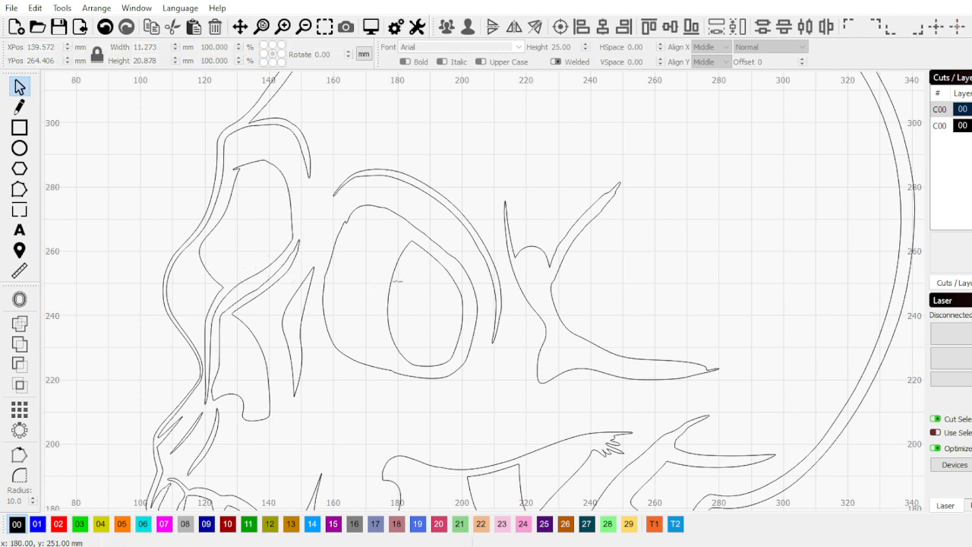
{"action": "left_click", "coordinate": [388, 282]}
{"action": "left_click", "coordinate": [390, 282]}
{"action": "scroll", "coordinate": [390, 282], "scroll_direction": "down", "scroll_amount": 3}
{"action": "scroll", "coordinate": [474, 281], "scroll_direction": "down", "scroll_amount": 2}
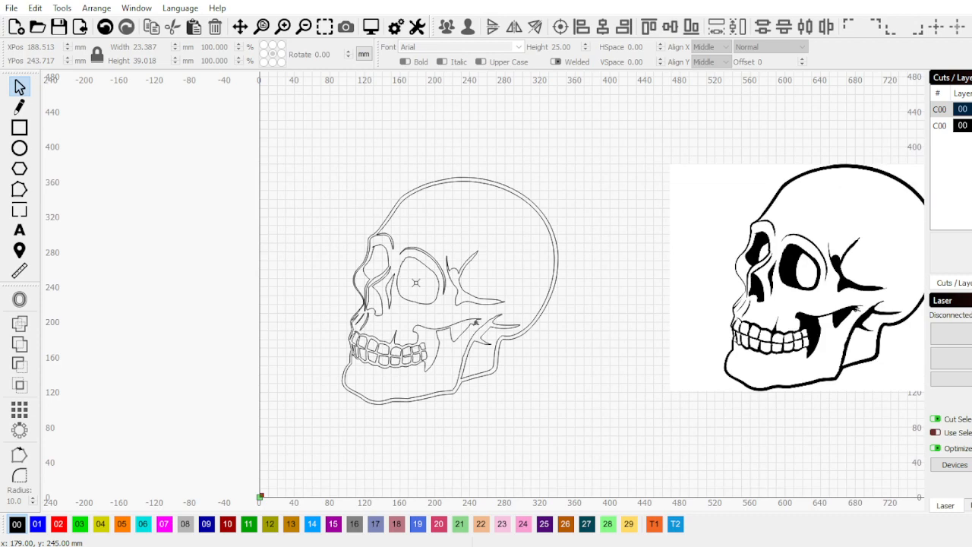
Draw a closed four-sided shape about 7 mm wide across the narrow neck where the left eye socket meets the nose line
{"action": "scroll", "coordinate": [416, 283], "scroll_direction": "up", "scroll_amount": 5}
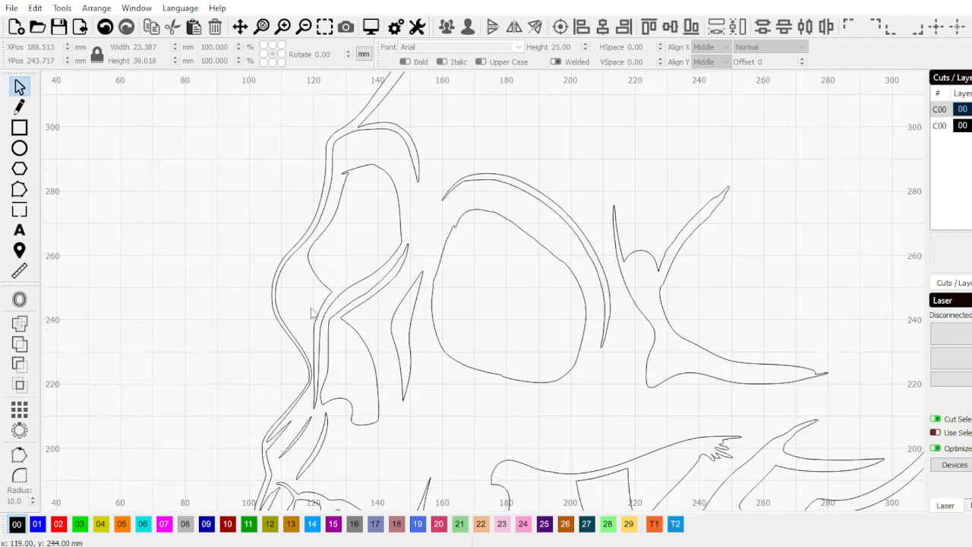
{"action": "scroll", "coordinate": [311, 311], "scroll_direction": "up", "scroll_amount": 3}
{"action": "scroll", "coordinate": [334, 297], "scroll_direction": "down", "scroll_amount": 3}
{"action": "left_click", "coordinate": [358, 279]}
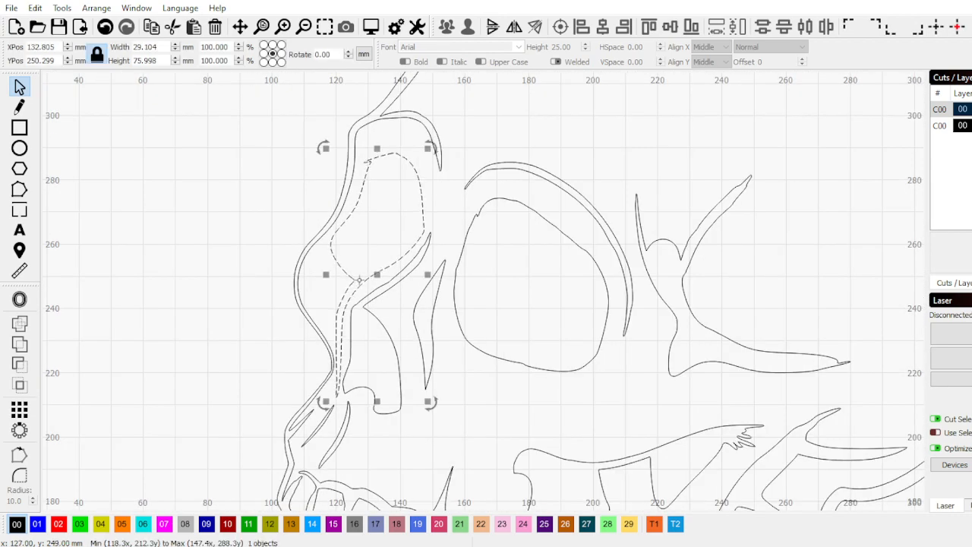
{"action": "scroll", "coordinate": [358, 280], "scroll_direction": "up", "scroll_amount": 4}
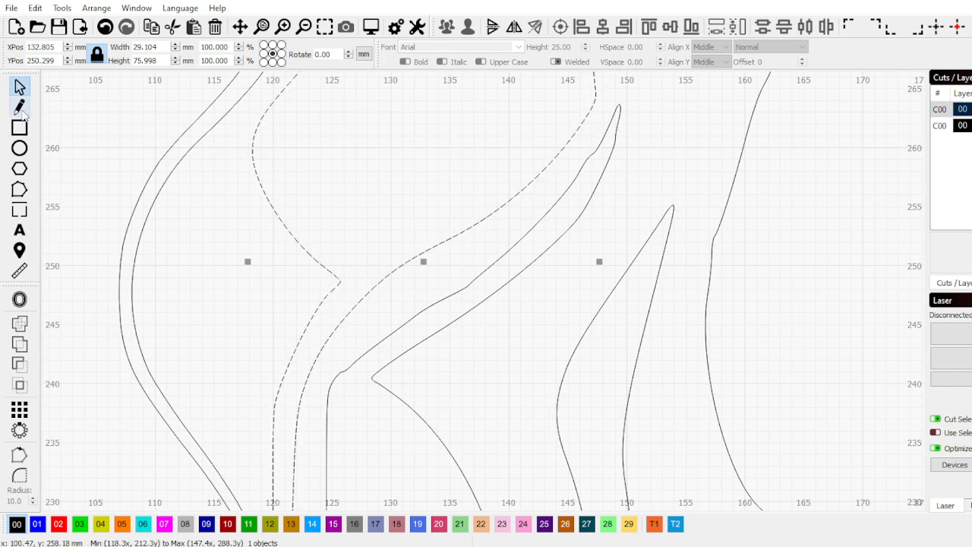
{"action": "left_click", "coordinate": [20, 108]}
{"action": "scroll", "coordinate": [293, 269], "scroll_direction": "up", "scroll_amount": 2}
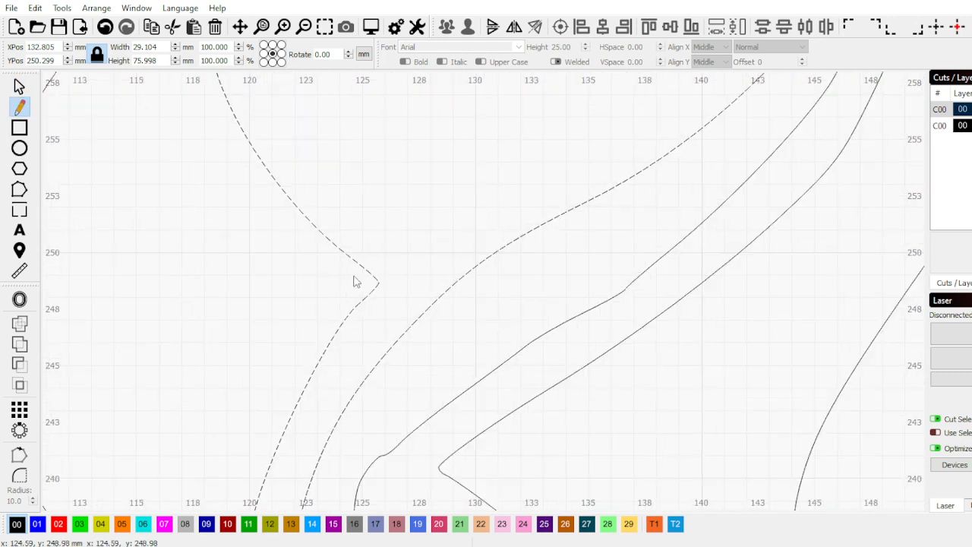
{"action": "left_click", "coordinate": [354, 275]}
{"action": "left_click", "coordinate": [475, 309]}
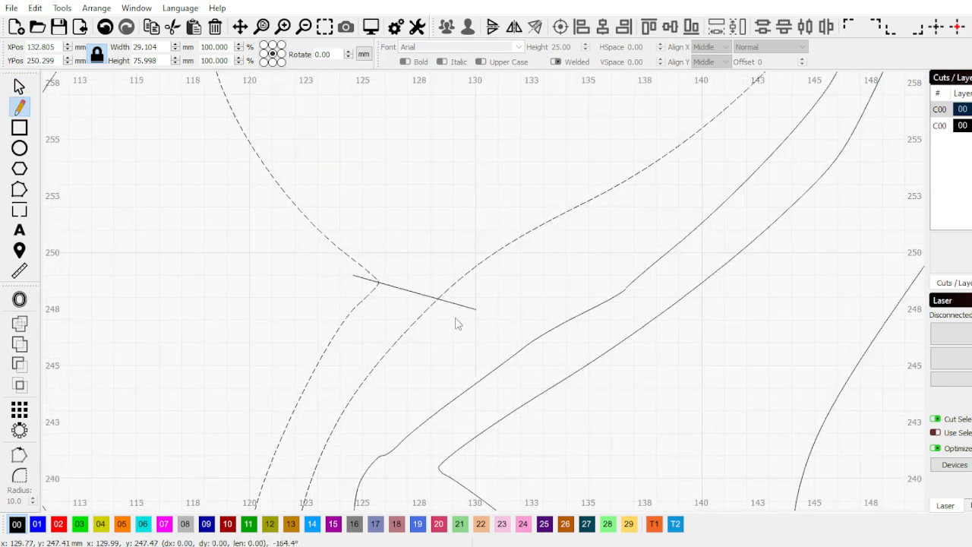
{"action": "left_click", "coordinate": [430, 352]}
{"action": "left_click", "coordinate": [323, 307]}
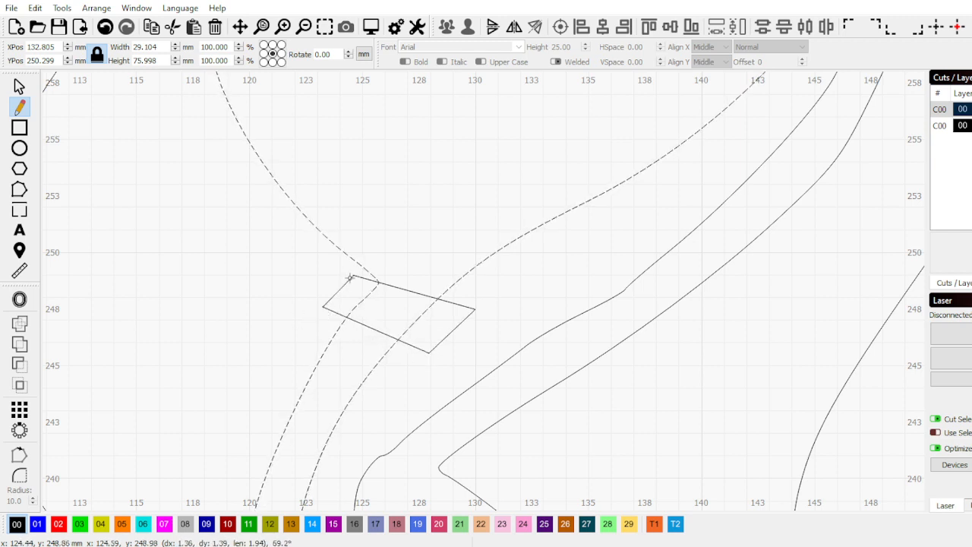
{"action": "left_click", "coordinate": [353, 277]}
{"action": "key", "text": "Escape"}
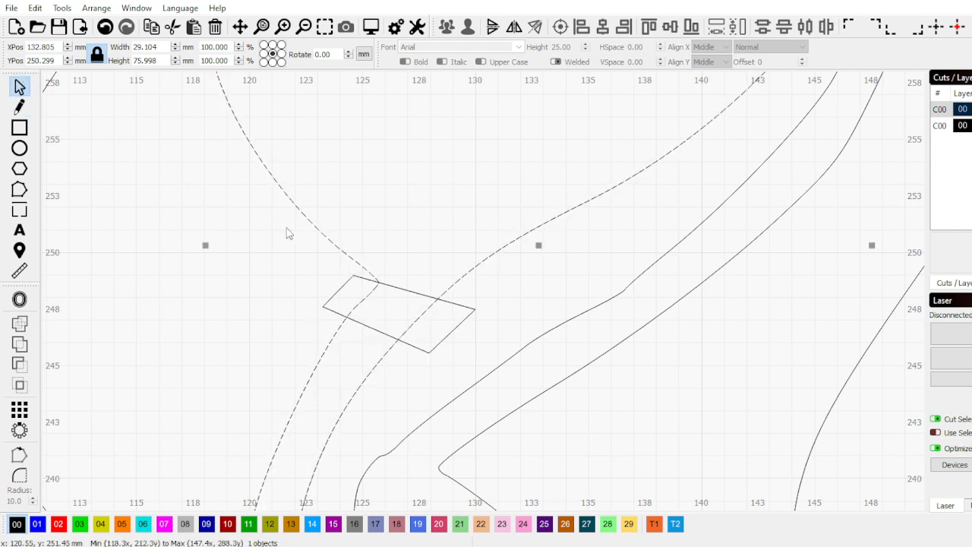
{"action": "key", "text": "Escape"}
Subtract the four-sided shape from the left eye socket outline with Boolean Subtract to separate the socket from the nose line
{"action": "left_click", "coordinate": [318, 228]}
{"action": "scroll", "coordinate": [352, 237], "scroll_direction": "down", "scroll_amount": 4}
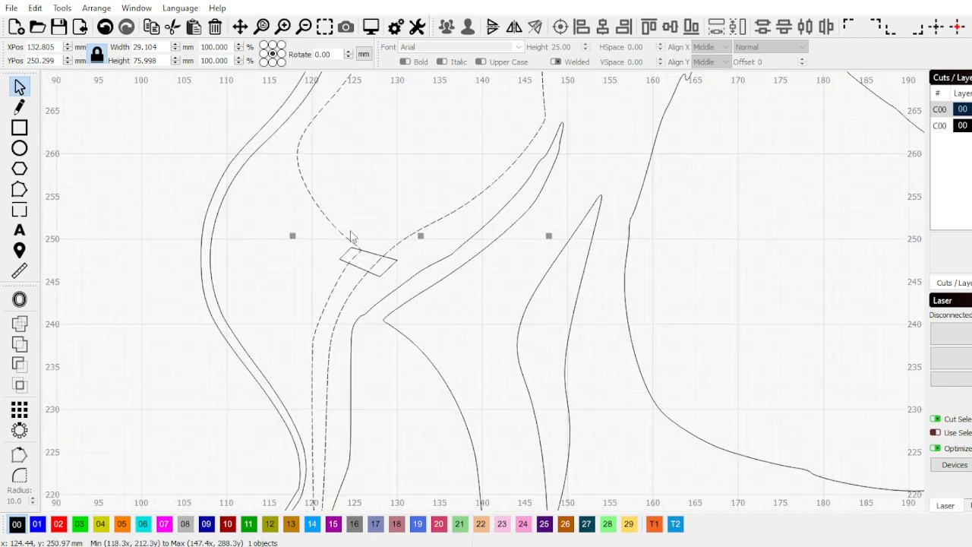
{"action": "left_click", "coordinate": [405, 245], "text": "shift"}
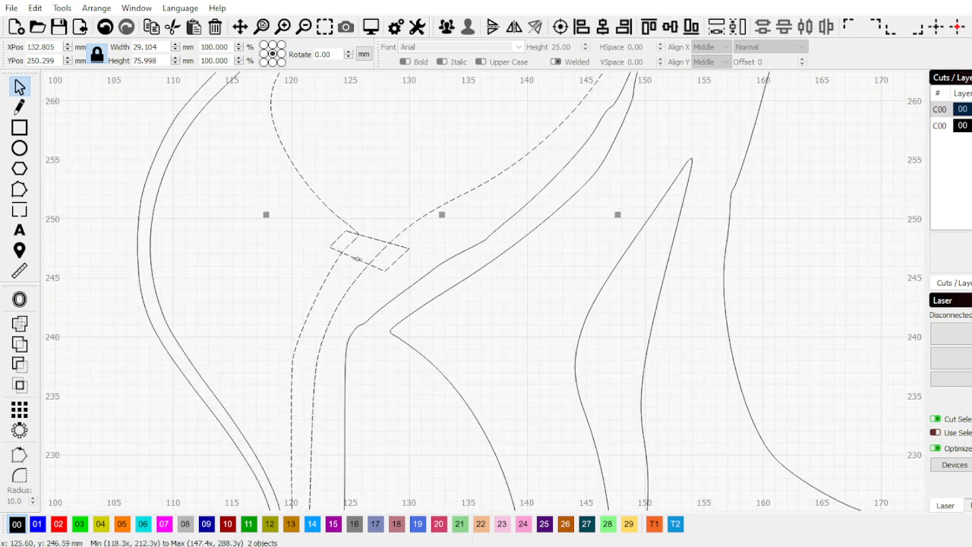
{"action": "left_click", "coordinate": [20, 364]}
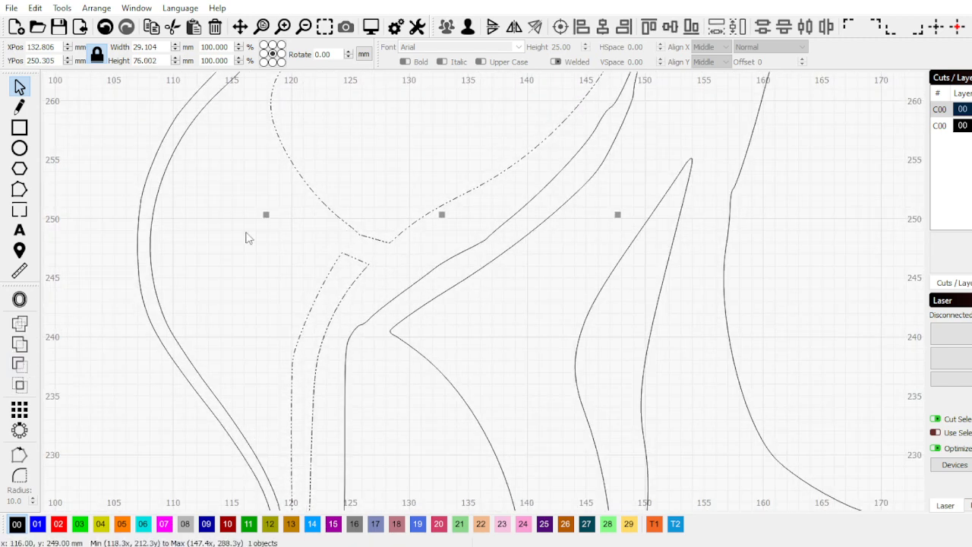
Compare the traced skull's eye sockets, cheek area and rear teeth with the original black and white image
{"action": "scroll", "coordinate": [299, 225], "scroll_direction": "down", "scroll_amount": 5}
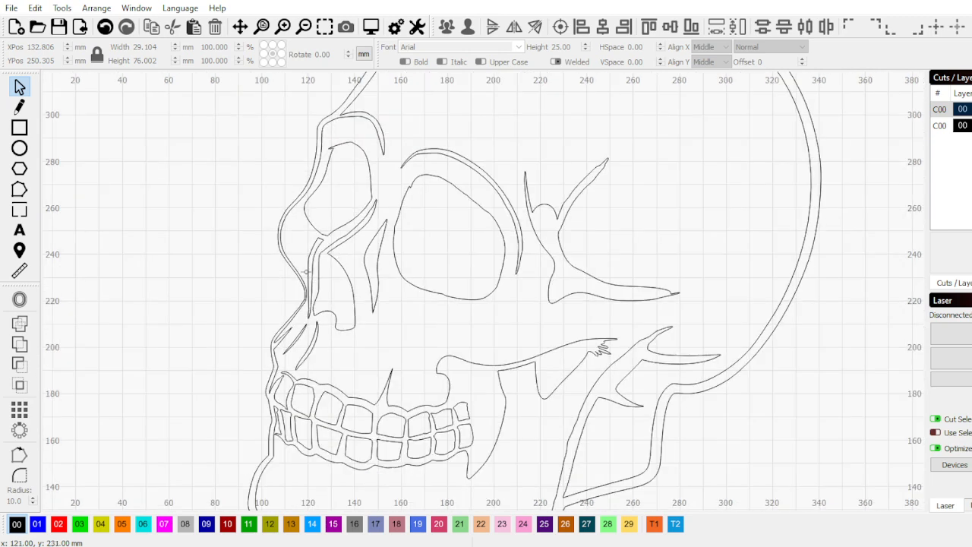
{"action": "scroll", "coordinate": [275, 228], "scroll_direction": "up", "scroll_amount": 4}
{"action": "scroll", "coordinate": [241, 163], "scroll_direction": "down", "scroll_amount": 3}
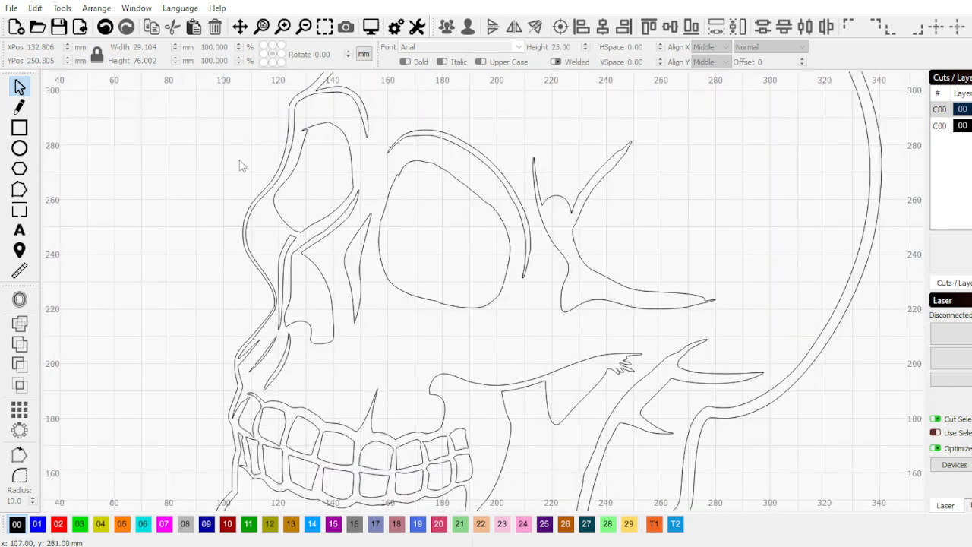
{"action": "scroll", "coordinate": [332, 137], "scroll_direction": "up", "scroll_amount": 3}
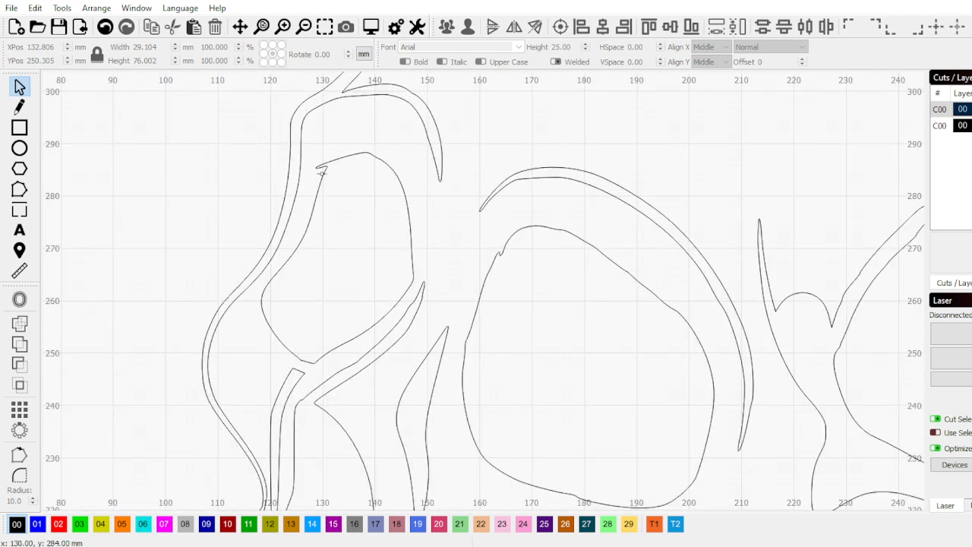
{"action": "scroll", "coordinate": [388, 147], "scroll_direction": "down", "scroll_amount": 3}
{"action": "scroll", "coordinate": [658, 365], "scroll_direction": "down", "scroll_amount": 6}
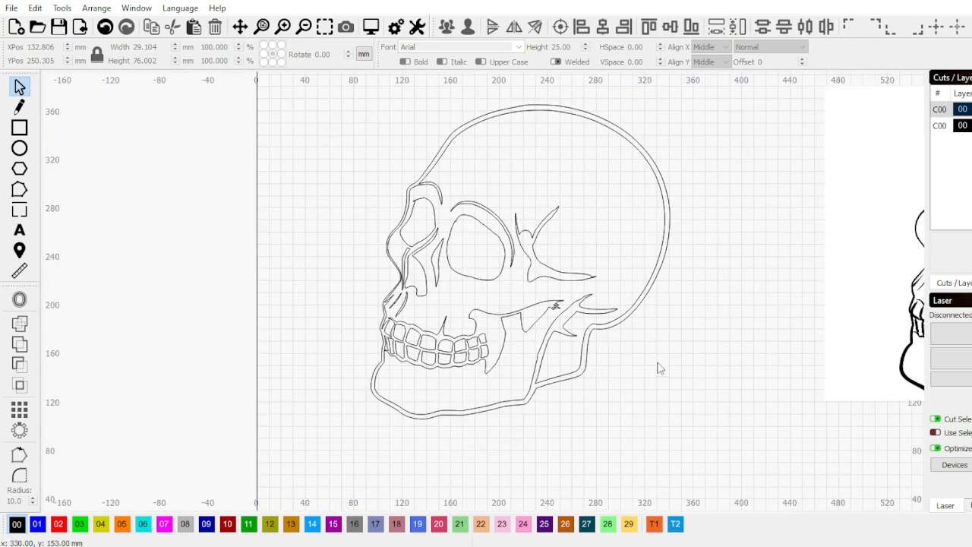
{"action": "scroll", "coordinate": [739, 304], "scroll_direction": "up", "scroll_amount": 6}
{"action": "scroll", "coordinate": [640, 261], "scroll_direction": "down", "scroll_amount": 2}
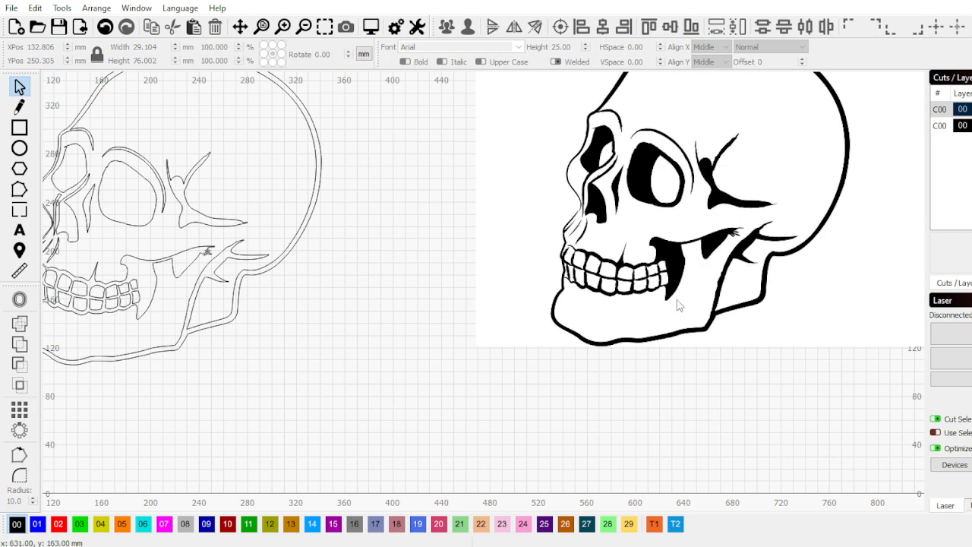
{"action": "scroll", "coordinate": [217, 284], "scroll_direction": "down", "scroll_amount": 2}
{"action": "scroll", "coordinate": [647, 258], "scroll_direction": "up", "scroll_amount": 8}
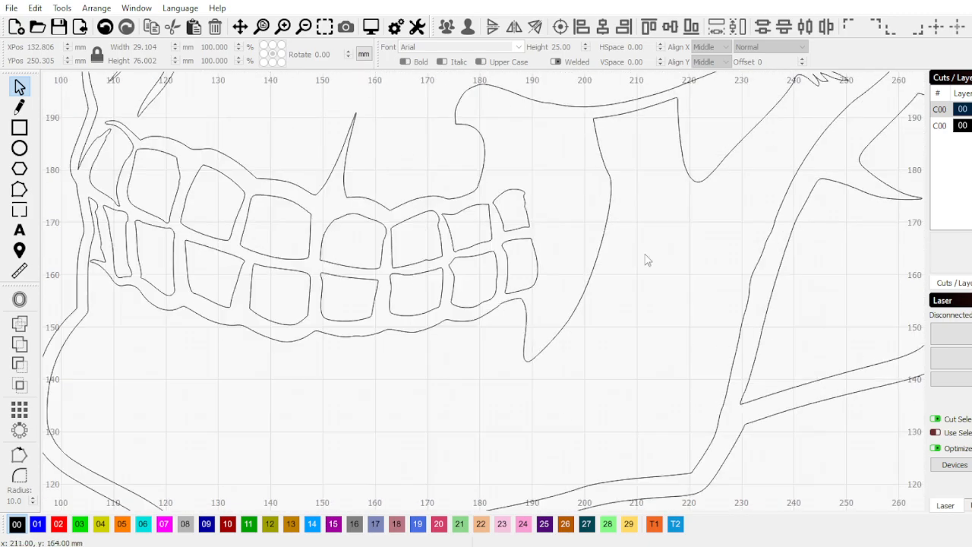
{"action": "scroll", "coordinate": [607, 219], "scroll_direction": "down", "scroll_amount": 1}
{"action": "scroll", "coordinate": [511, 221], "scroll_direction": "up", "scroll_amount": 2}
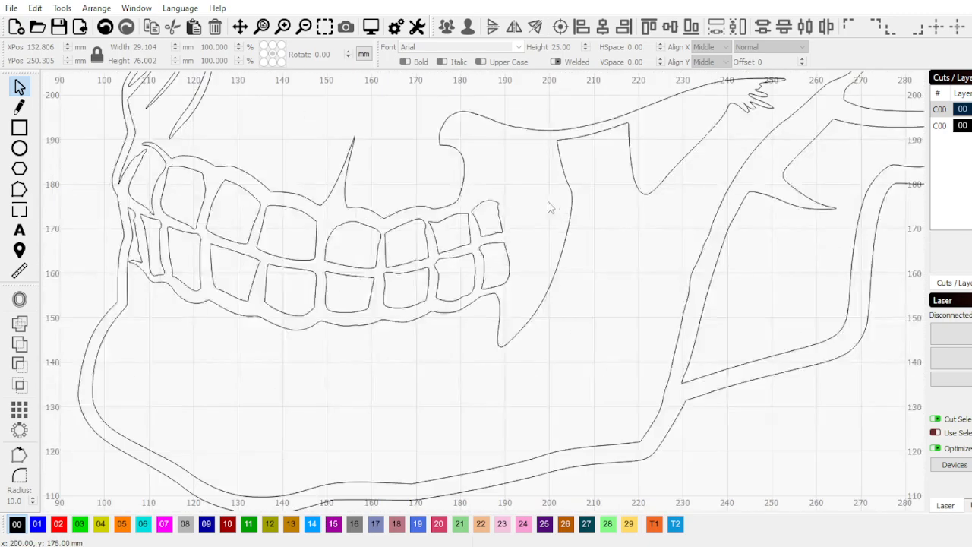
Group the two rearmost teeth with the skull's inner outline and open the Offset settings for the group
{"action": "left_click", "coordinate": [497, 200]}
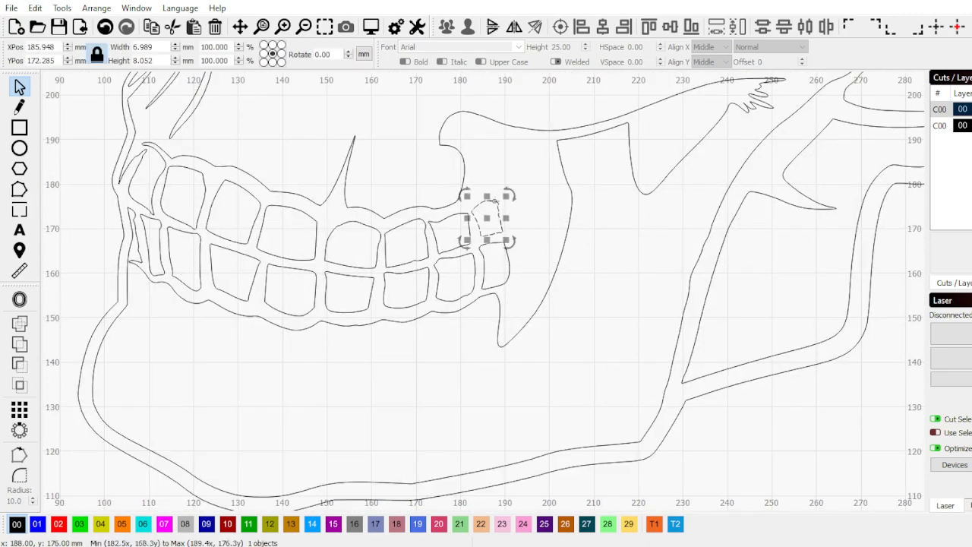
{"action": "left_click", "coordinate": [509, 261], "text": "shift"}
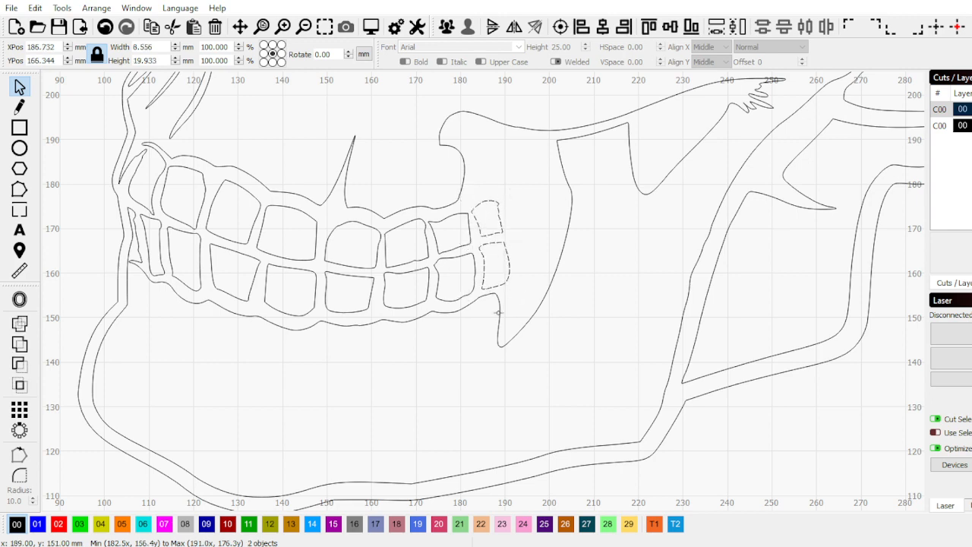
{"action": "left_click", "coordinate": [500, 312], "text": "shift"}
{"action": "scroll", "coordinate": [549, 210], "scroll_direction": "down", "scroll_amount": 3}
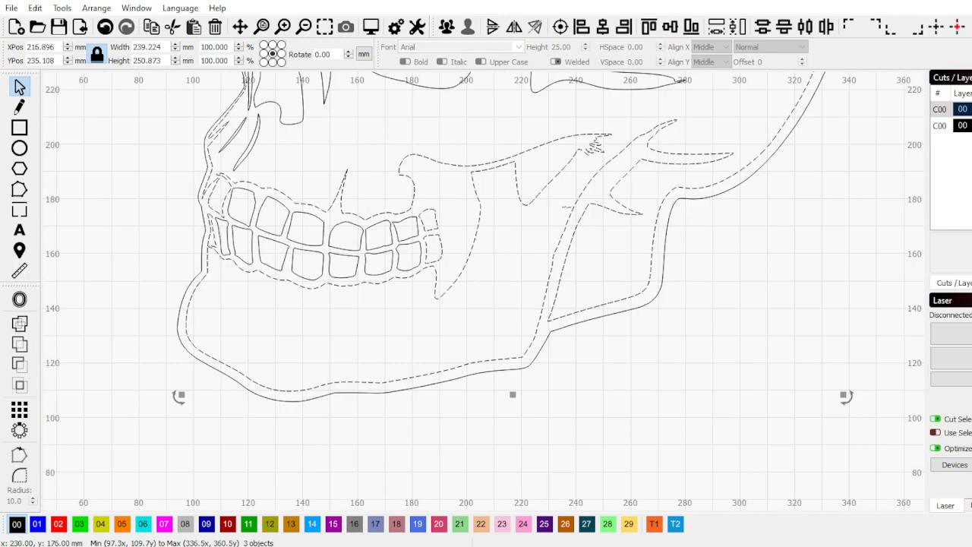
{"action": "scroll", "coordinate": [548, 210], "scroll_direction": "up", "scroll_amount": 3}
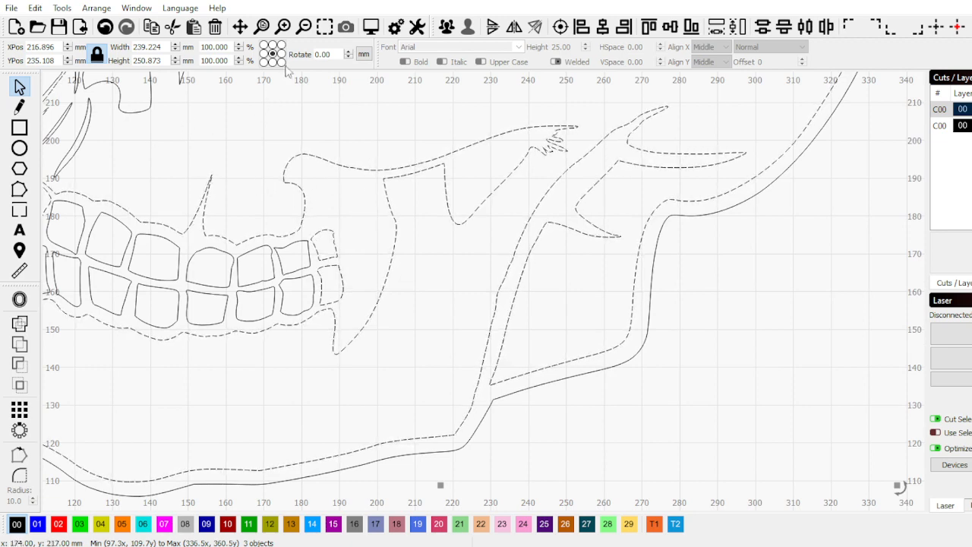
{"action": "left_click", "coordinate": [446, 26]}
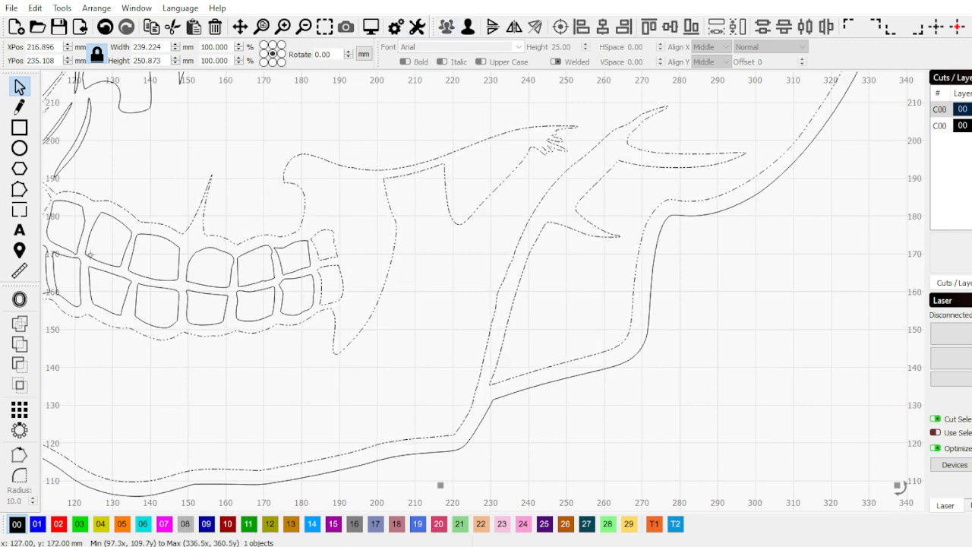
{"action": "left_click", "coordinate": [20, 300]}
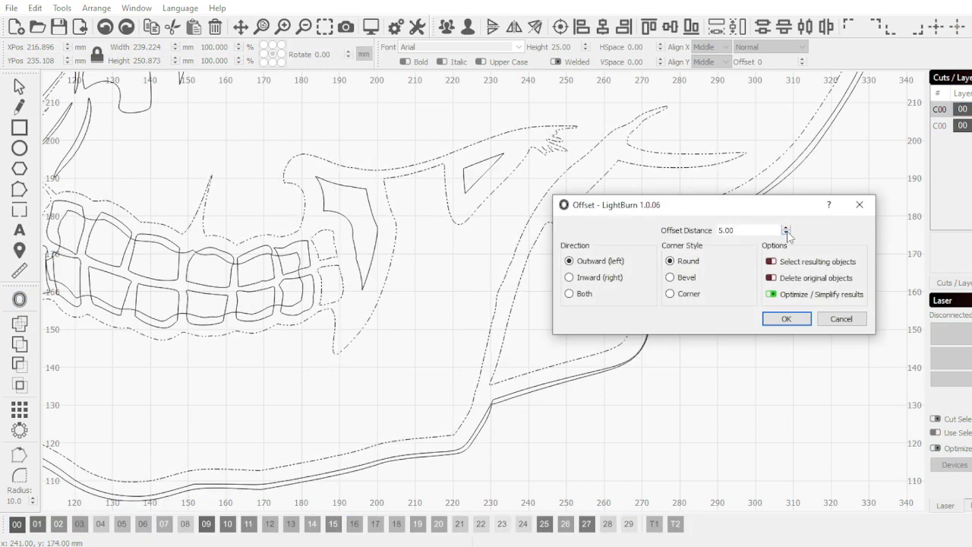
Try an inward offset of the grouped outline at distances between 2 and 6 mm
{"action": "left_click", "coordinate": [591, 281]}
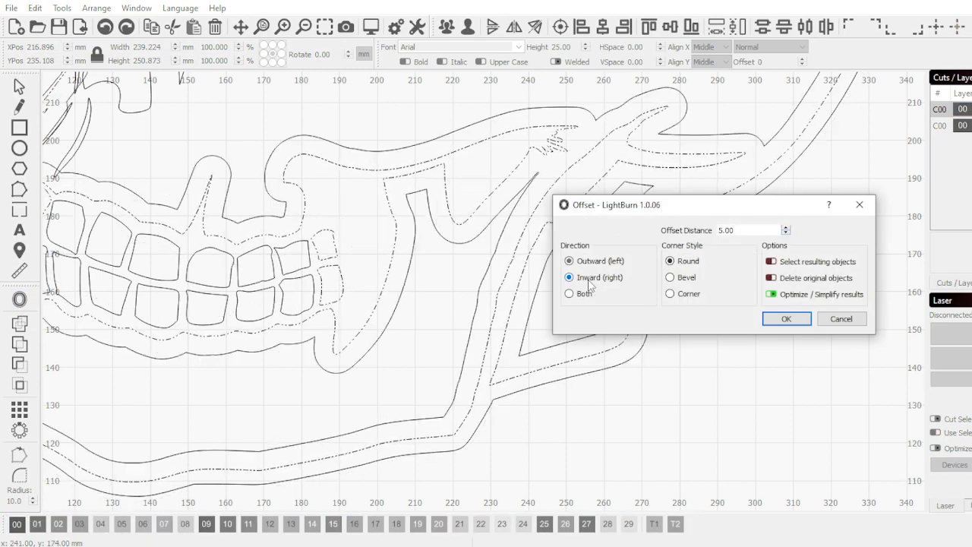
{"action": "left_click", "coordinate": [786, 233]}
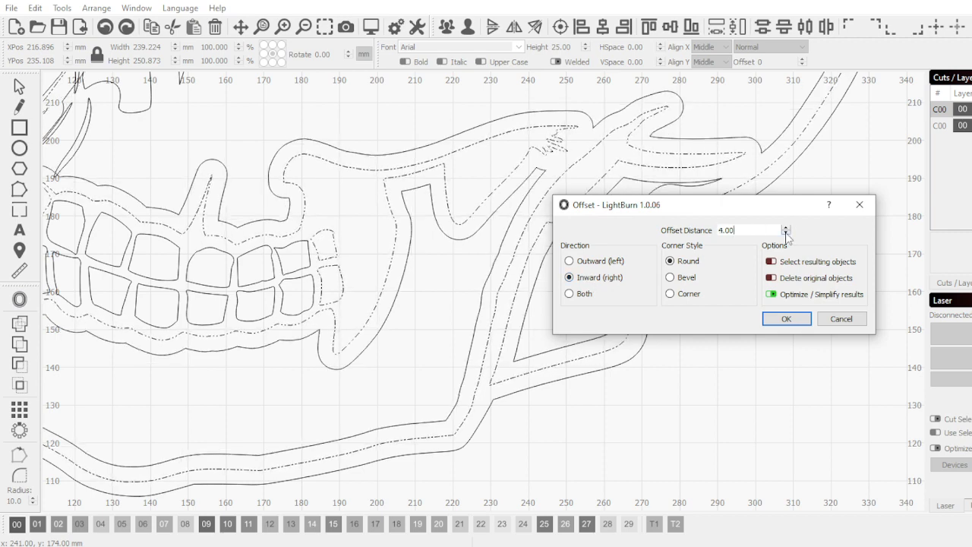
{"action": "left_click", "coordinate": [787, 232]}
{"action": "left_click", "coordinate": [786, 232]}
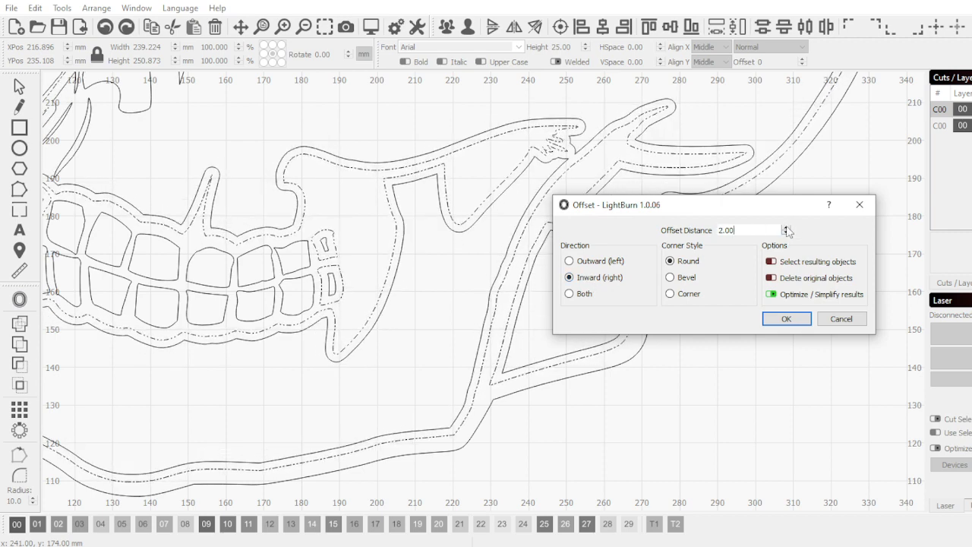
{"action": "left_click", "coordinate": [786, 227]}
{"action": "left_click", "coordinate": [786, 227]}
{"action": "left_click", "coordinate": [787, 227]}
{"action": "left_click", "coordinate": [786, 227]}
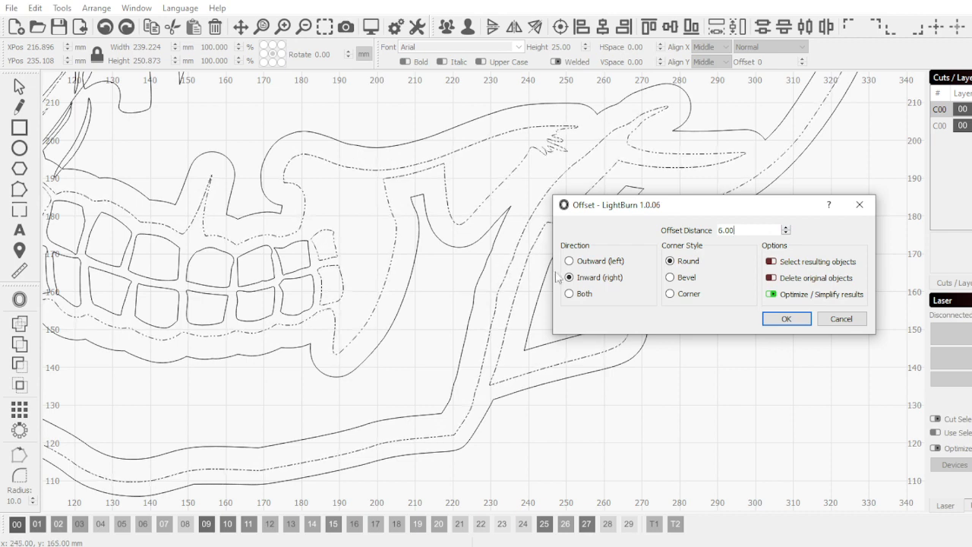
Offset the grouped outline outward by 3 mm with round corners, keeping the original objects
{"action": "left_click", "coordinate": [588, 262]}
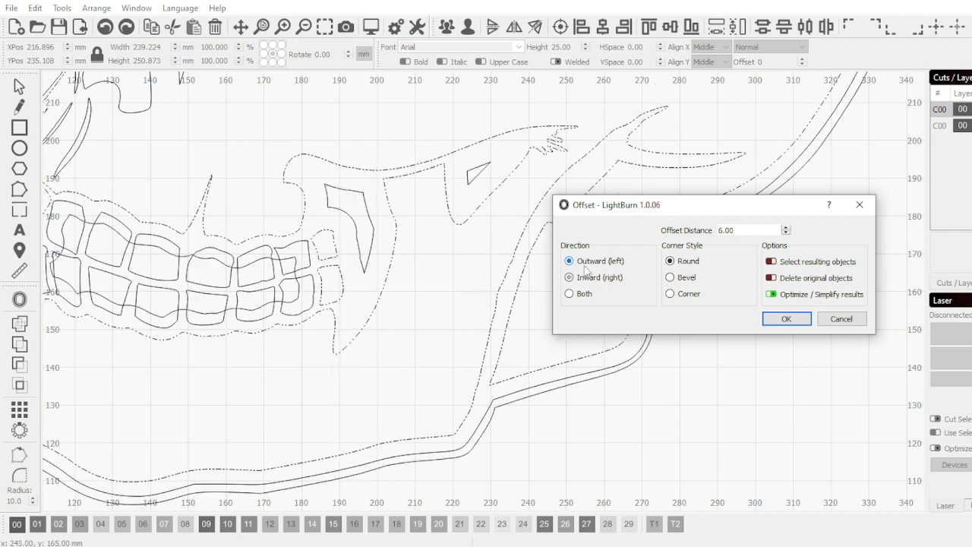
{"action": "left_click", "coordinate": [787, 232]}
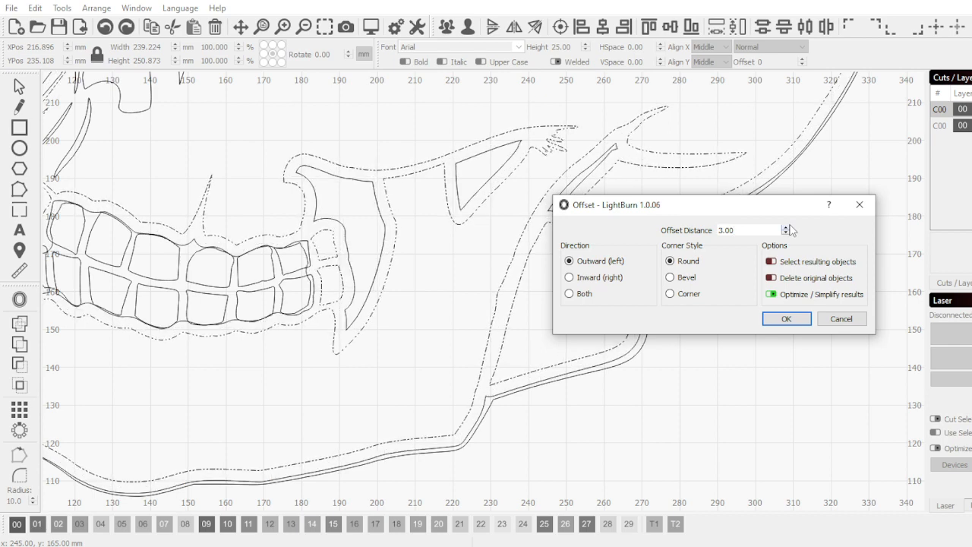
{"action": "scroll", "coordinate": [358, 254], "scroll_direction": "up", "scroll_amount": 3}
{"action": "scroll", "coordinate": [304, 175], "scroll_direction": "down", "scroll_amount": 3}
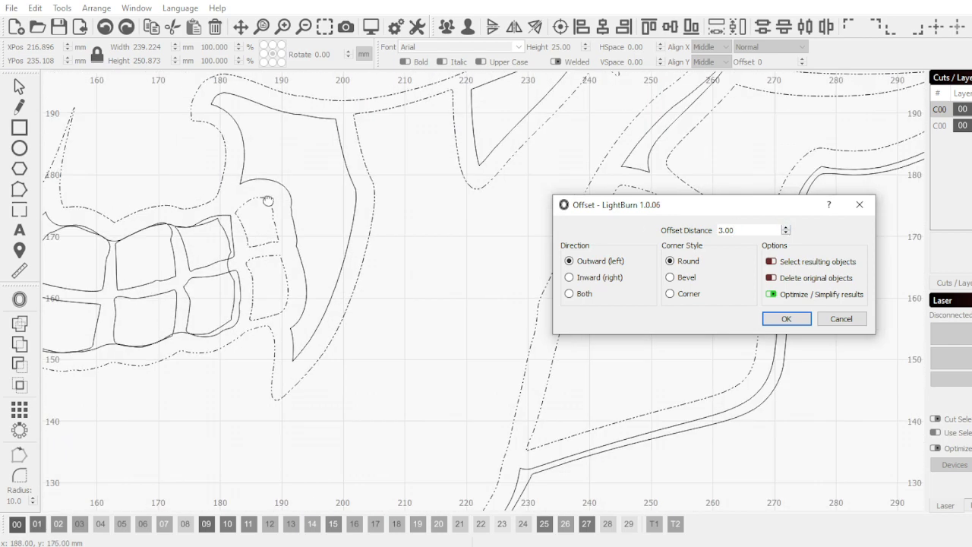
{"action": "scroll", "coordinate": [465, 186], "scroll_direction": "up", "scroll_amount": 2}
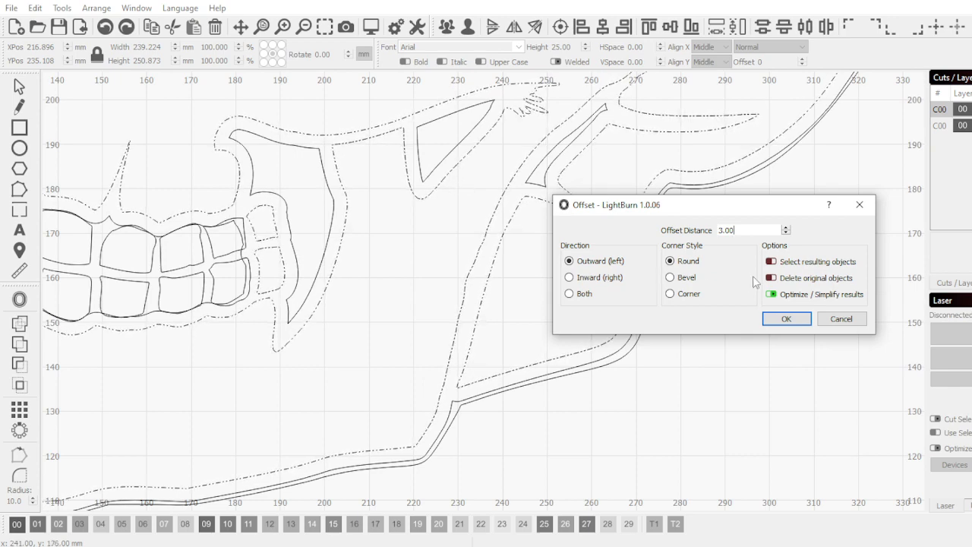
{"action": "left_click", "coordinate": [788, 320]}
Ungroup the new offset lines into separate shapes
{"action": "scroll", "coordinate": [684, 323], "scroll_direction": "down", "scroll_amount": 3}
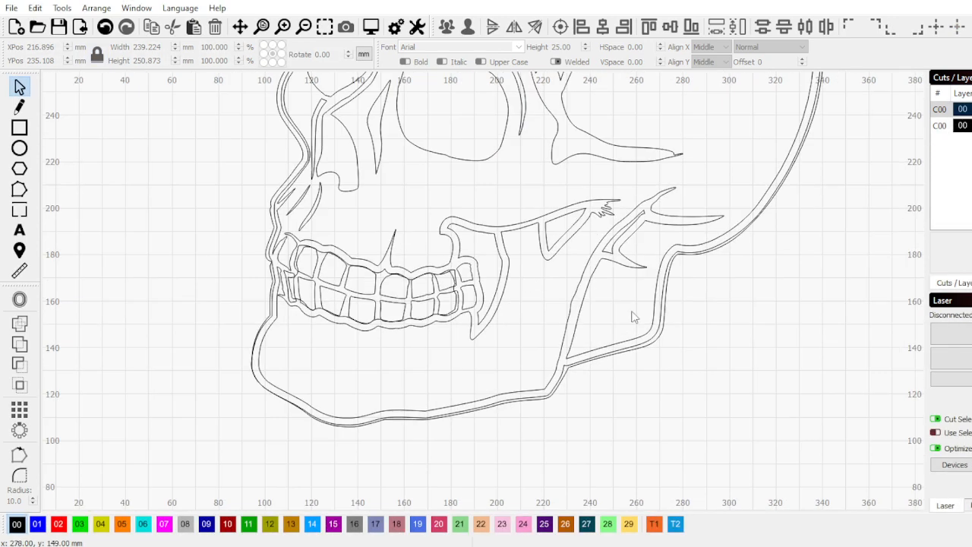
{"action": "scroll", "coordinate": [487, 268], "scroll_direction": "up", "scroll_amount": 2}
{"action": "left_click", "coordinate": [460, 266]}
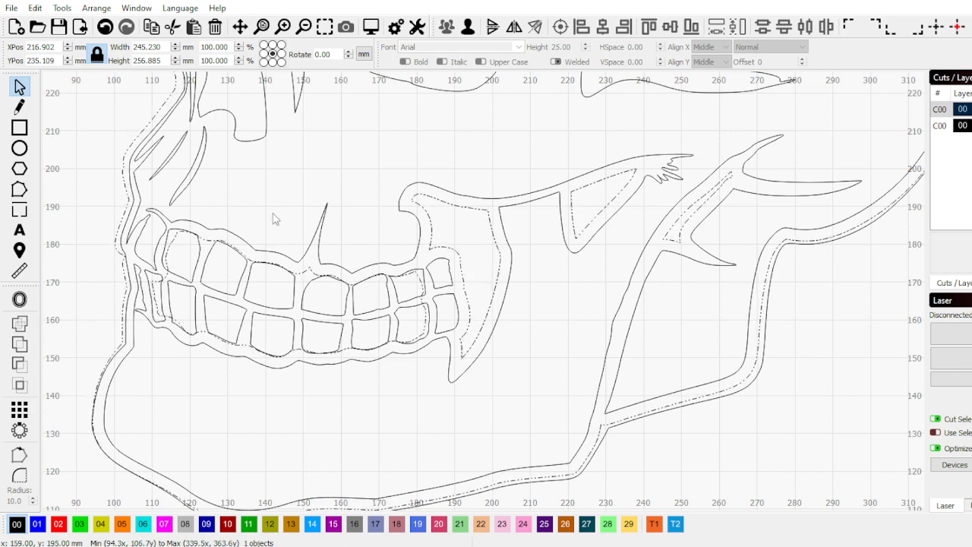
{"action": "scroll", "coordinate": [251, 220], "scroll_direction": "down", "scroll_amount": 2}
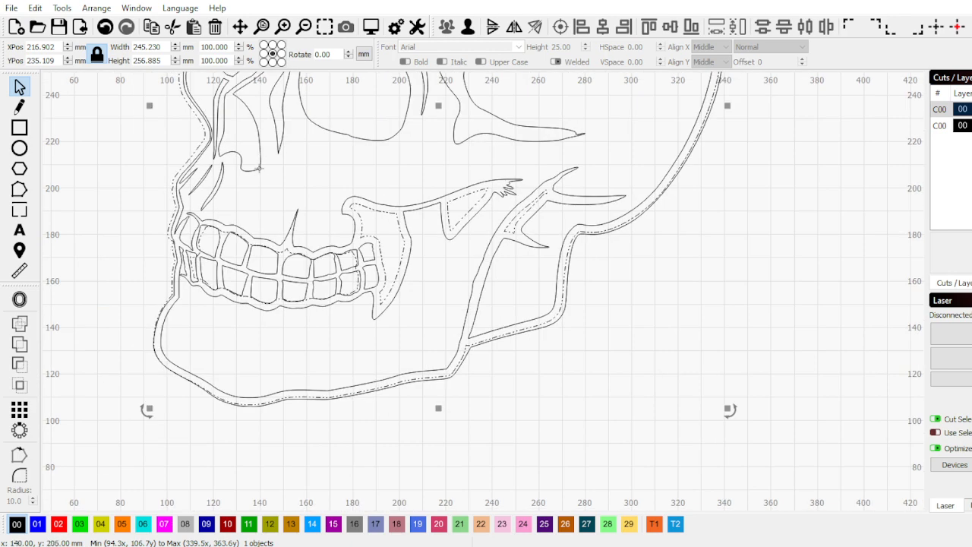
{"action": "left_click", "coordinate": [469, 28]}
{"action": "left_click", "coordinate": [150, 289]}
Delete the offset line that runs along the skull's outer edge
{"action": "scroll", "coordinate": [164, 277], "scroll_direction": "up", "scroll_amount": 2}
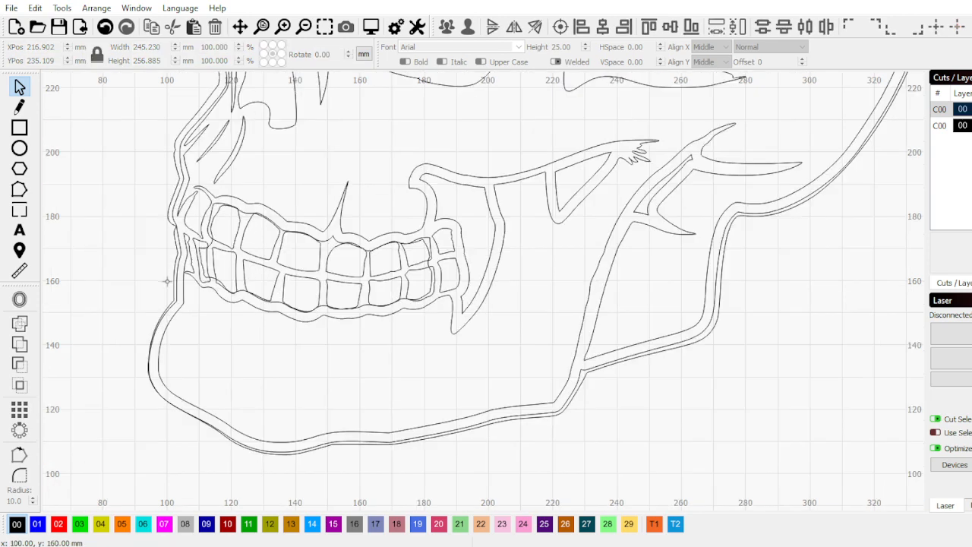
{"action": "left_click", "coordinate": [178, 261]}
{"action": "scroll", "coordinate": [177, 260], "scroll_direction": "down", "scroll_amount": 2}
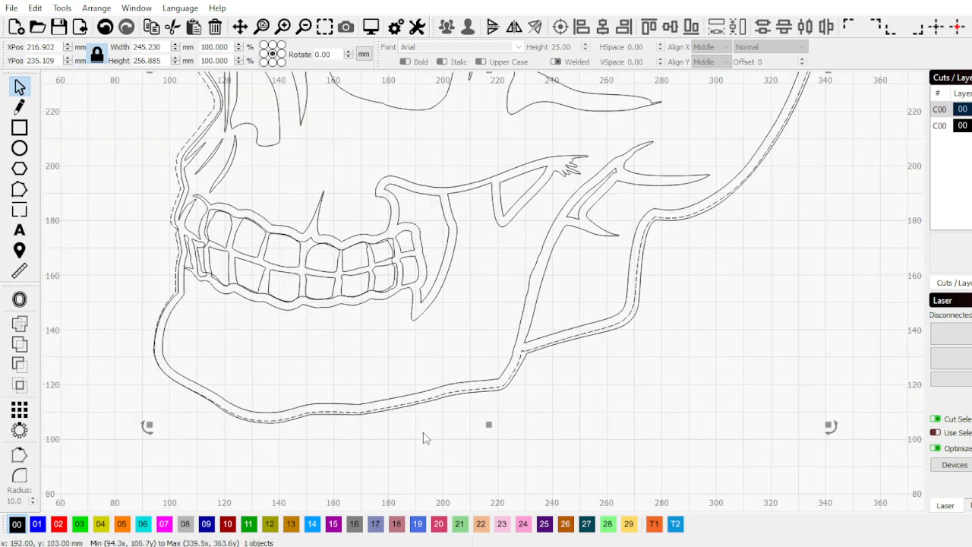
{"action": "left_click", "coordinate": [525, 320]}
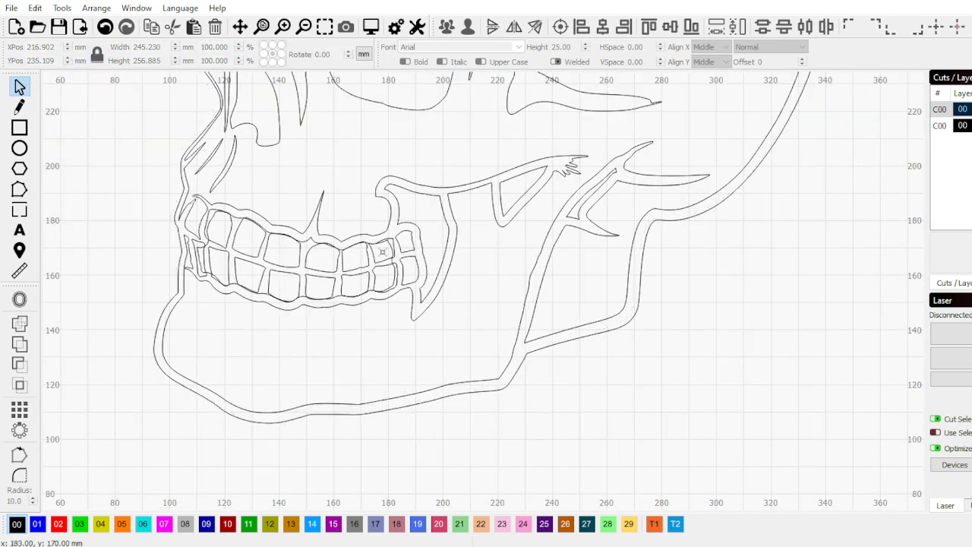
Delete the offset line that overlaps the two rows of teeth, keeping the teeth themselves
{"action": "scroll", "coordinate": [428, 237], "scroll_direction": "up", "scroll_amount": 2}
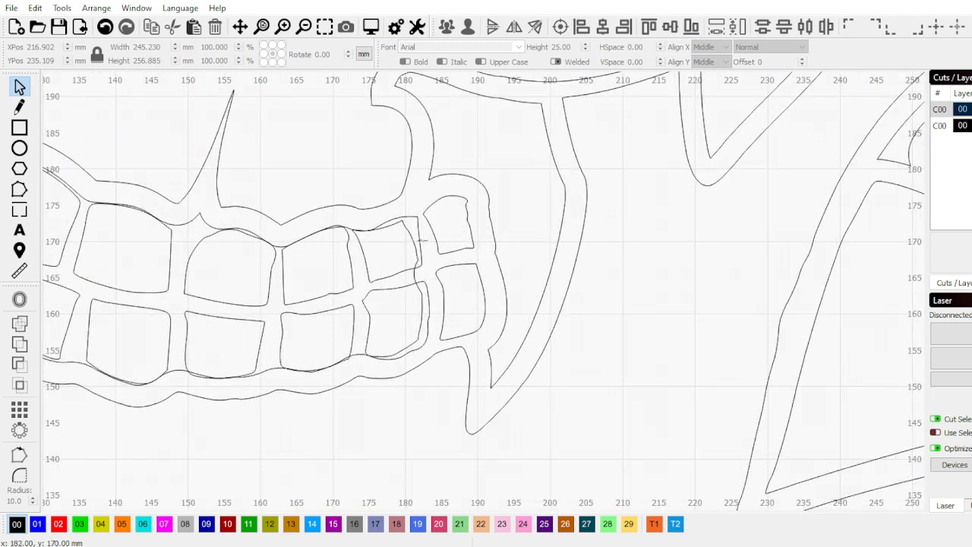
{"action": "left_click", "coordinate": [421, 241]}
{"action": "left_click", "coordinate": [425, 238]}
{"action": "scroll", "coordinate": [431, 235], "scroll_direction": "down", "scroll_amount": 2}
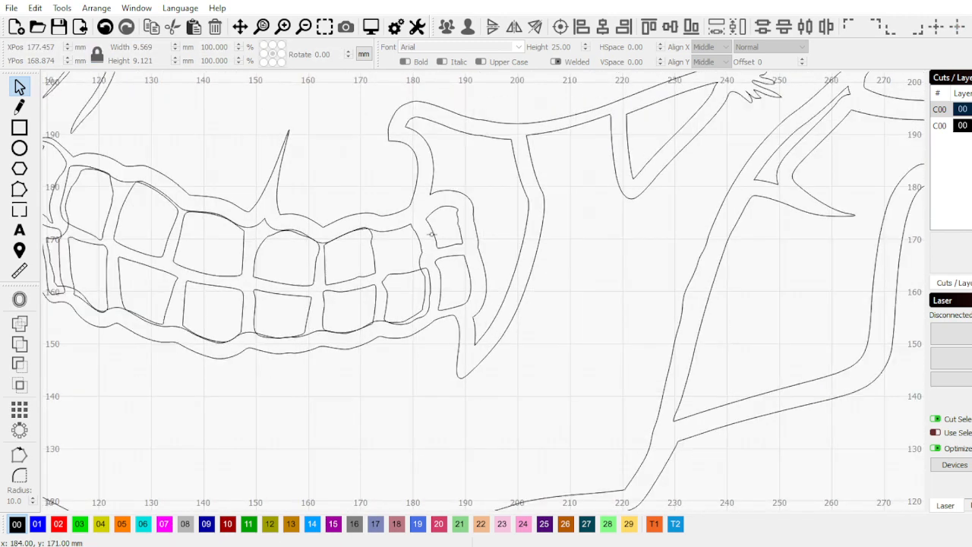
{"action": "left_click", "coordinate": [414, 250]}
{"action": "scroll", "coordinate": [416, 251], "scroll_direction": "up", "scroll_amount": 2}
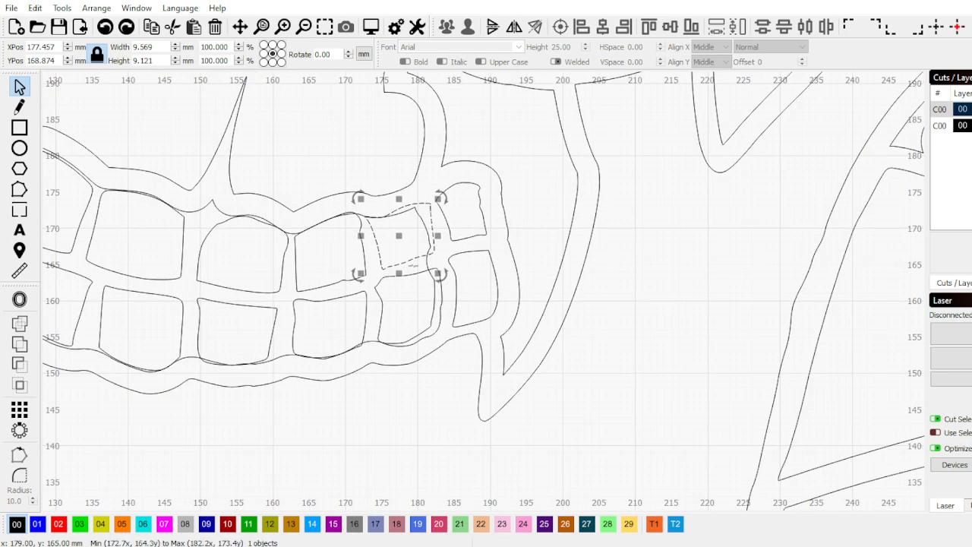
{"action": "left_click", "coordinate": [424, 263]}
{"action": "scroll", "coordinate": [426, 262], "scroll_direction": "down", "scroll_amount": 5}
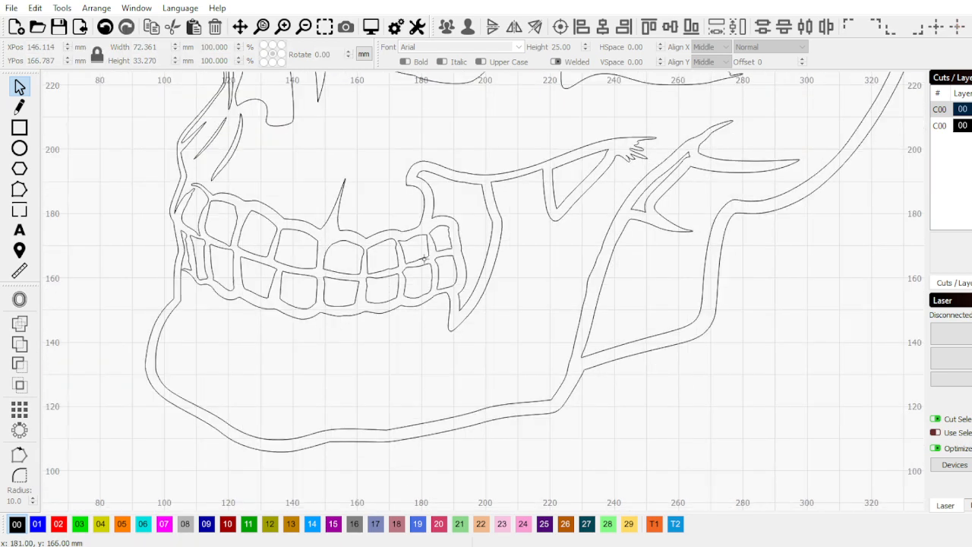
Inspect the narrow offset shape inside the thick line behind the cheekbone
{"action": "left_click", "coordinate": [581, 204]}
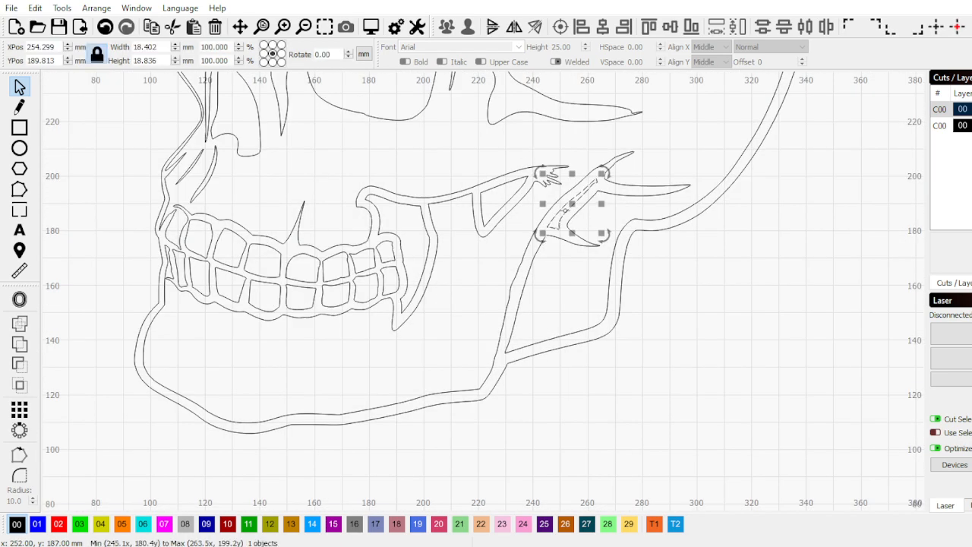
{"action": "scroll", "coordinate": [585, 202], "scroll_direction": "down", "scroll_amount": 1}
{"action": "left_click", "coordinate": [562, 223]}
{"action": "scroll", "coordinate": [542, 232], "scroll_direction": "up", "scroll_amount": 3}
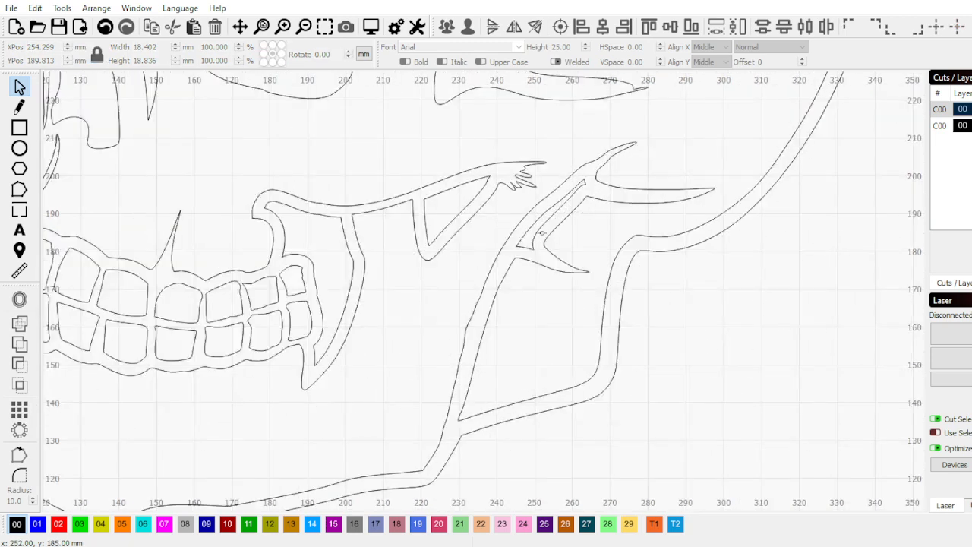
{"action": "left_click", "coordinate": [535, 236]}
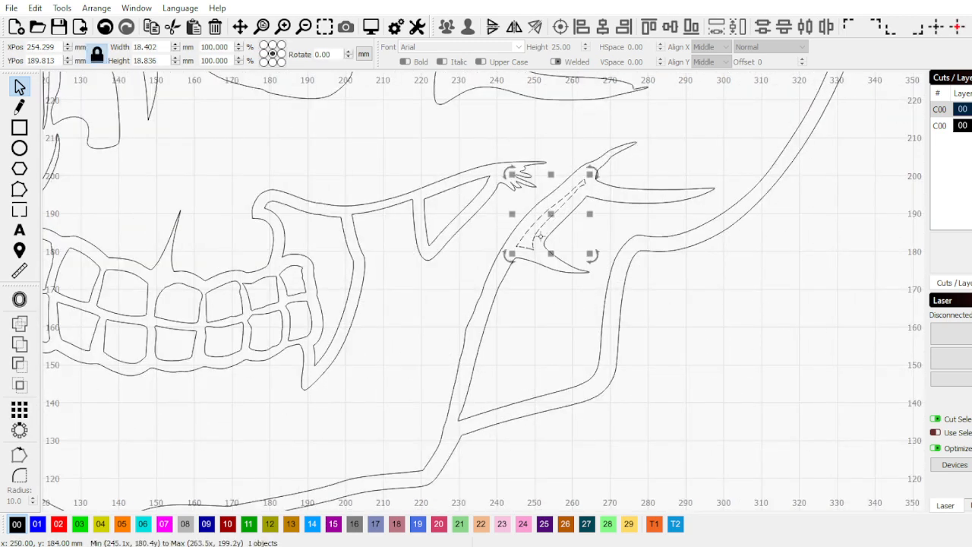
{"action": "scroll", "coordinate": [535, 236], "scroll_direction": "down", "scroll_amount": 3}
{"action": "left_click", "coordinate": [465, 242]}
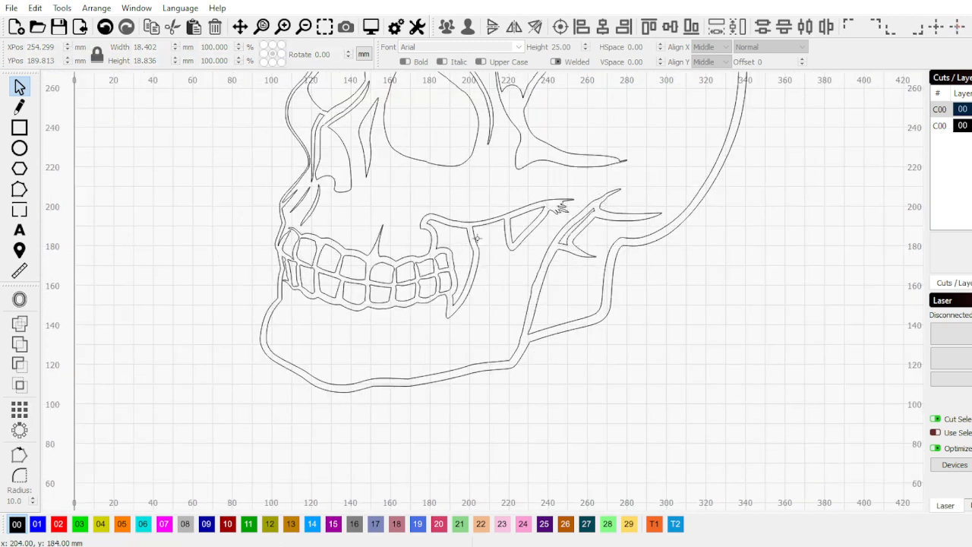
Offset the lower nasal cavity shape inward, reducing the offset distance and keeping the original outline
{"action": "key", "text": "ctrl+a"}
{"action": "left_click", "coordinate": [651, 297]}
{"action": "scroll", "coordinate": [525, 270], "scroll_direction": "down", "scroll_amount": 3}
{"action": "scroll", "coordinate": [535, 270], "scroll_direction": "up", "scroll_amount": 3}
{"action": "scroll", "coordinate": [535, 270], "scroll_direction": "down", "scroll_amount": 2}
{"action": "scroll", "coordinate": [461, 193], "scroll_direction": "up", "scroll_amount": 5}
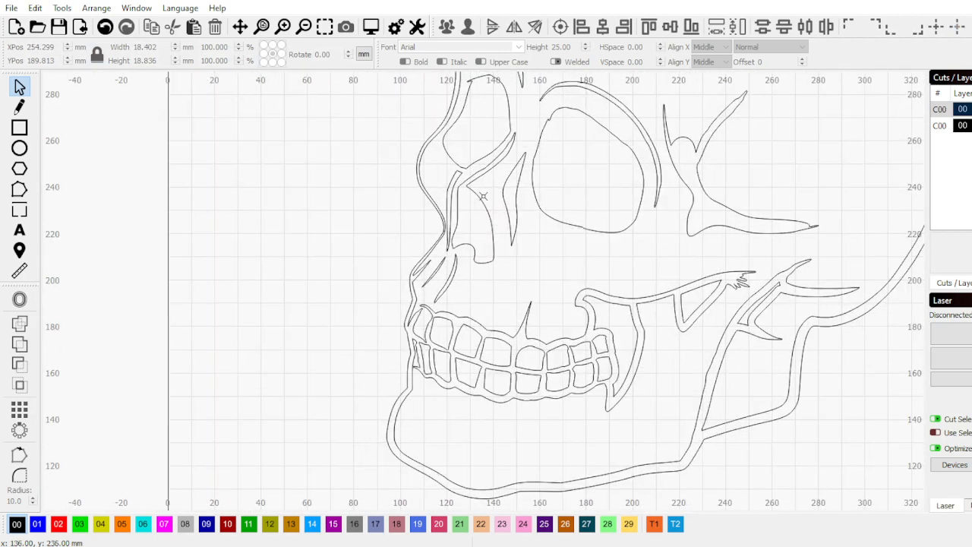
{"action": "scroll", "coordinate": [462, 192], "scroll_direction": "up", "scroll_amount": 1}
{"action": "left_click", "coordinate": [467, 182]}
{"action": "scroll", "coordinate": [452, 219], "scroll_direction": "down", "scroll_amount": 2}
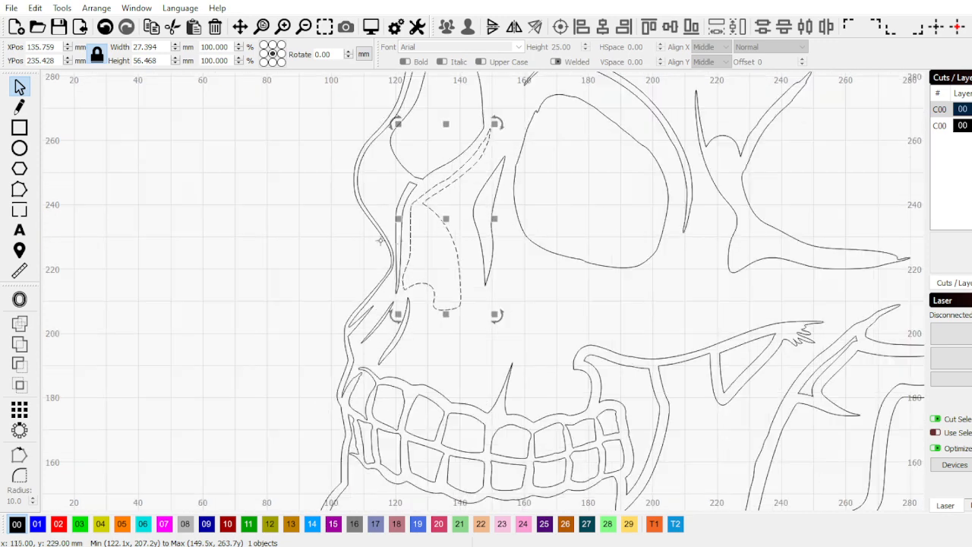
{"action": "left_click", "coordinate": [19, 300]}
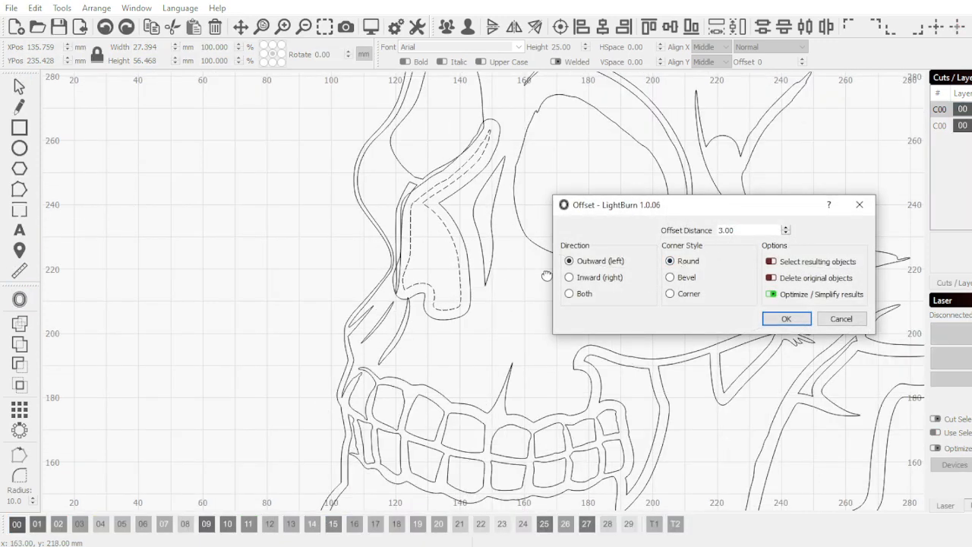
{"action": "left_click", "coordinate": [583, 281]}
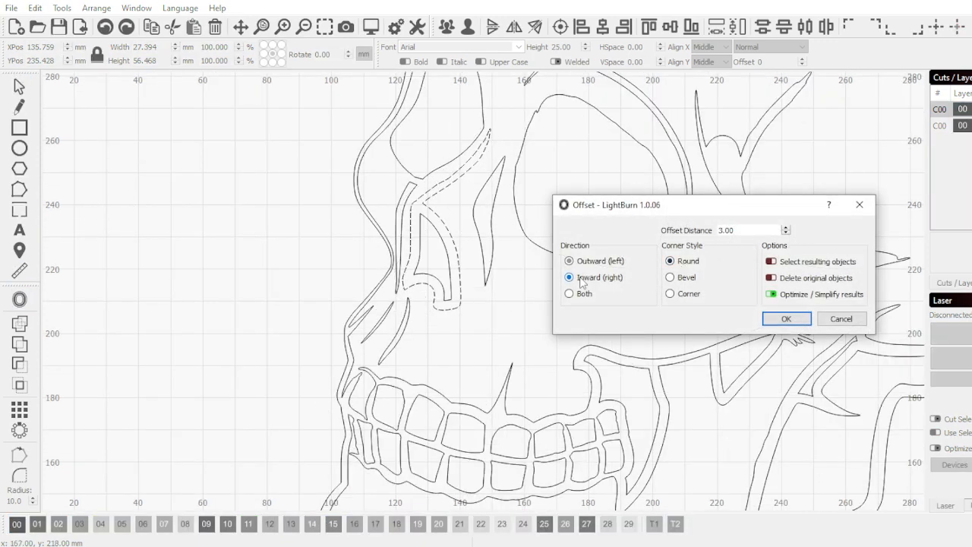
{"action": "left_click", "coordinate": [787, 233]}
{"action": "left_click", "coordinate": [787, 319]}
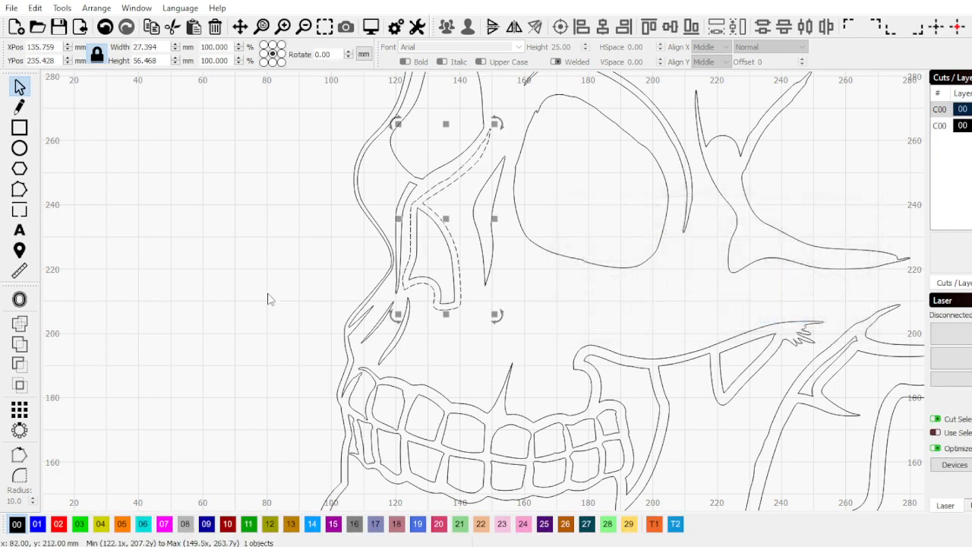
Assign the curved brow line above the large eye socket and the skull's connected inner outline to red layer 02
{"action": "scroll", "coordinate": [236, 270], "scroll_direction": "down", "scroll_amount": 3}
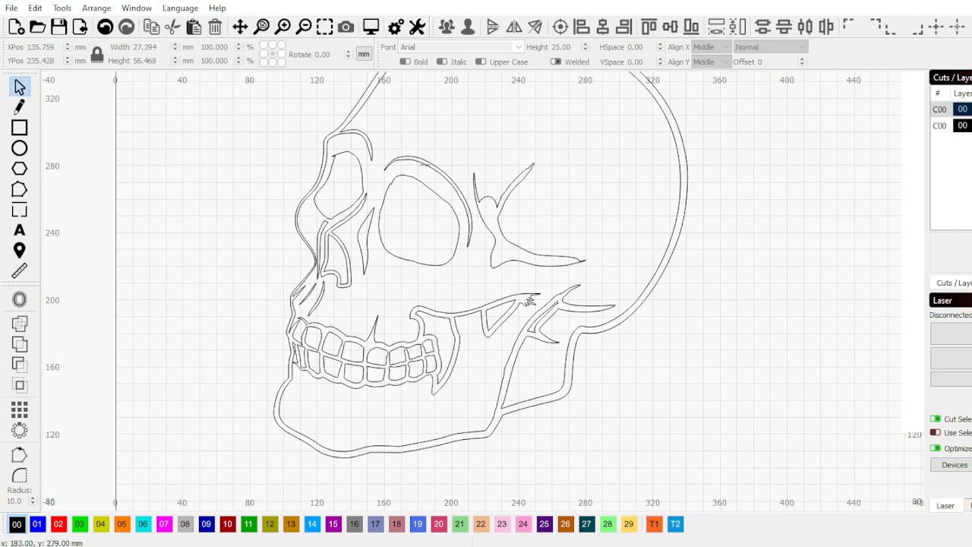
{"action": "left_click", "coordinate": [423, 161]}
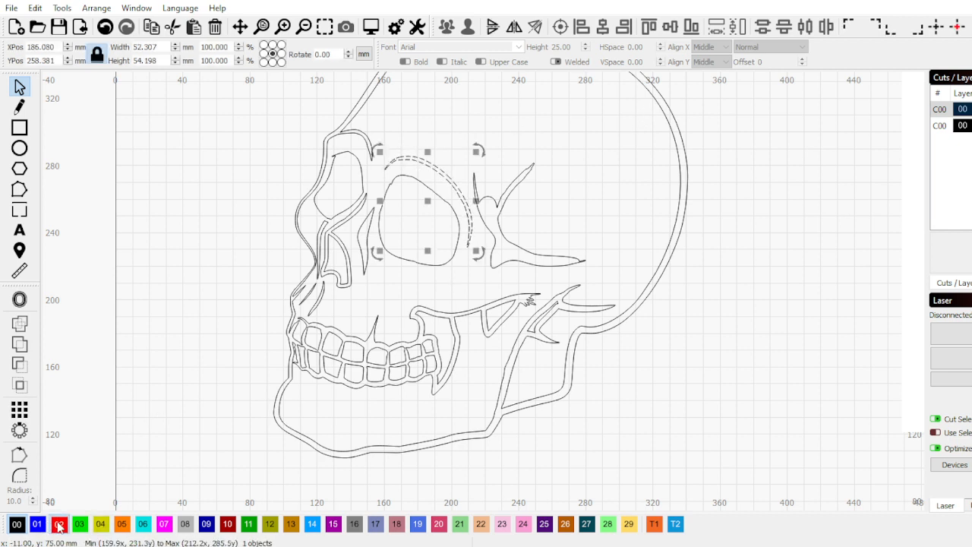
{"action": "left_click", "coordinate": [60, 524]}
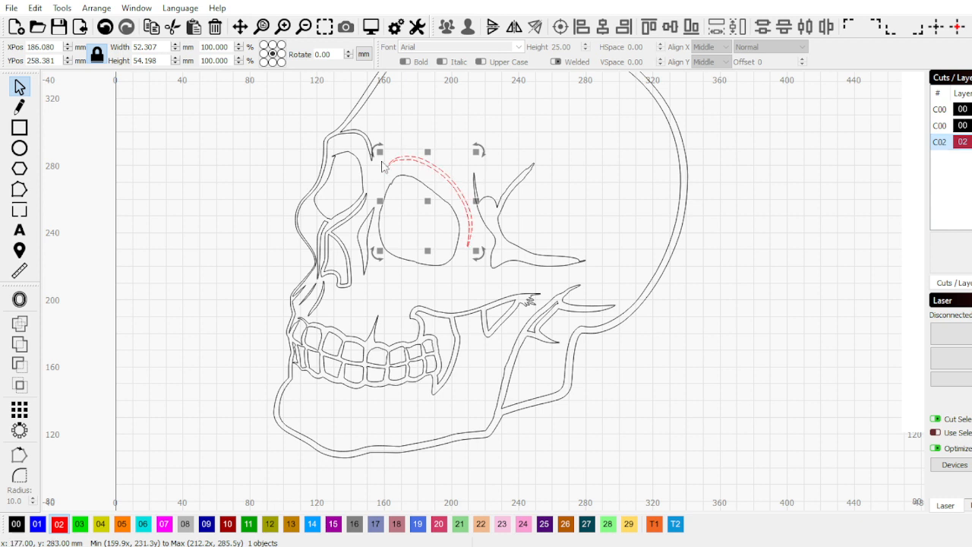
{"action": "left_click", "coordinate": [363, 147]}
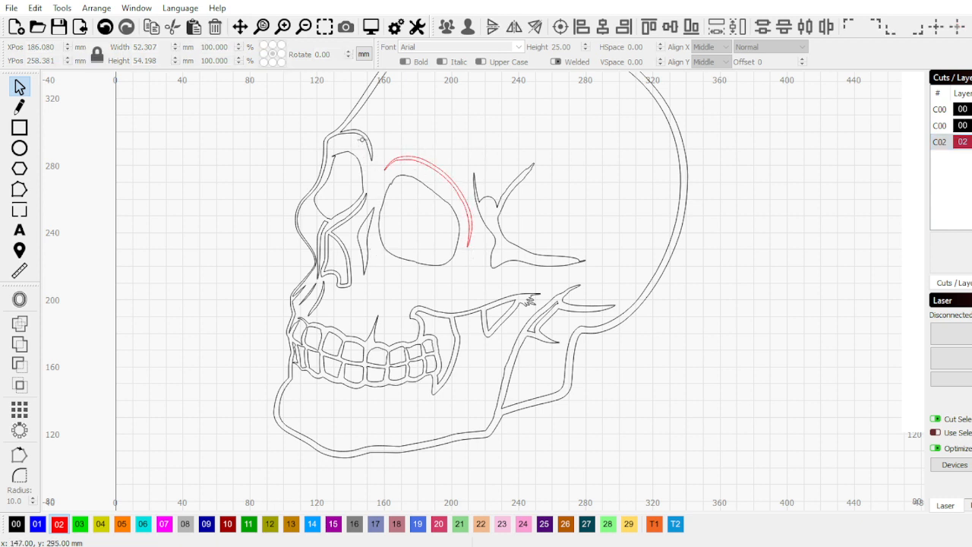
{"action": "left_click", "coordinate": [362, 139]}
{"action": "left_click", "coordinate": [60, 525]}
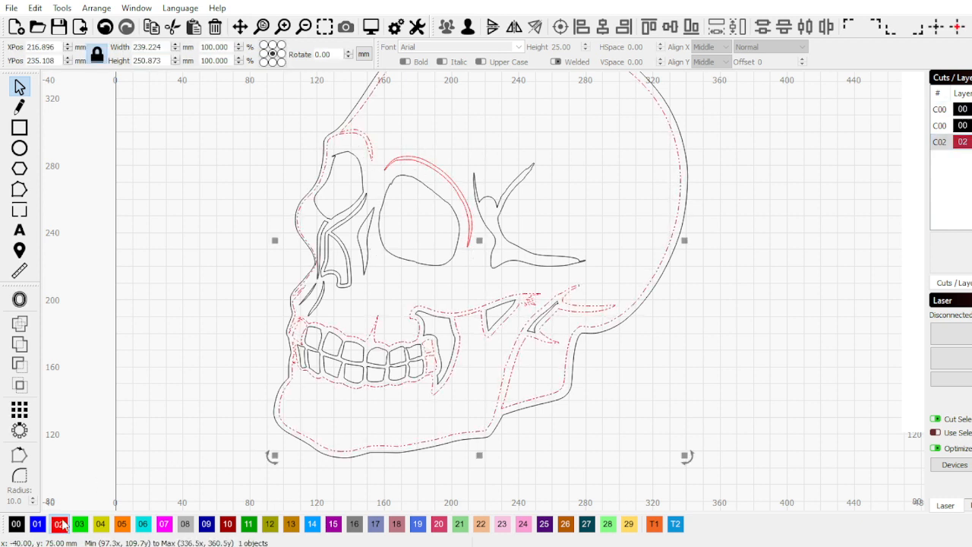
{"action": "left_click", "coordinate": [175, 391]}
Assign the remaining black teeth in both rows to red layer 02
{"action": "scroll", "coordinate": [375, 382], "scroll_direction": "up", "scroll_amount": 3}
{"action": "scroll", "coordinate": [276, 327], "scroll_direction": "up", "scroll_amount": 2}
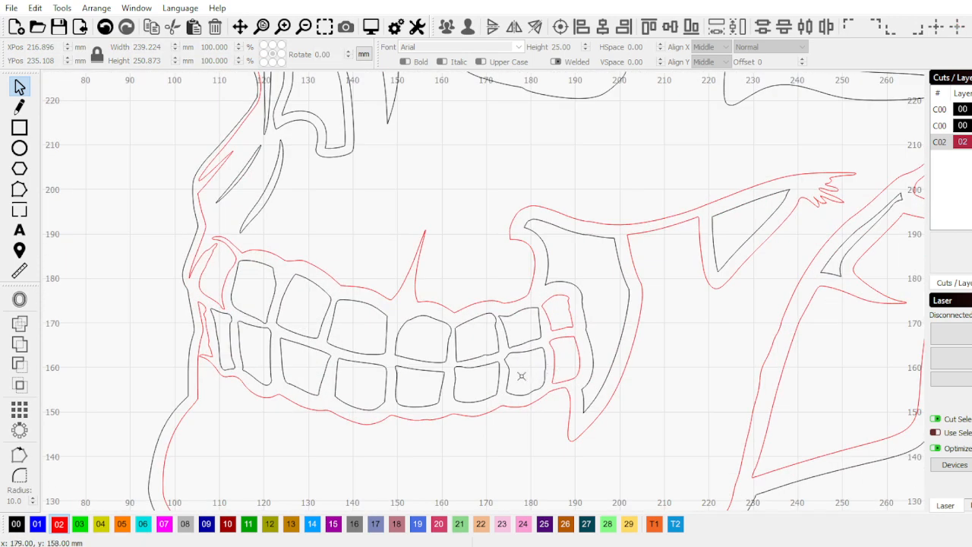
{"action": "left_click_drag", "start_coordinate": [521, 376], "coordinate": [194, 298]}
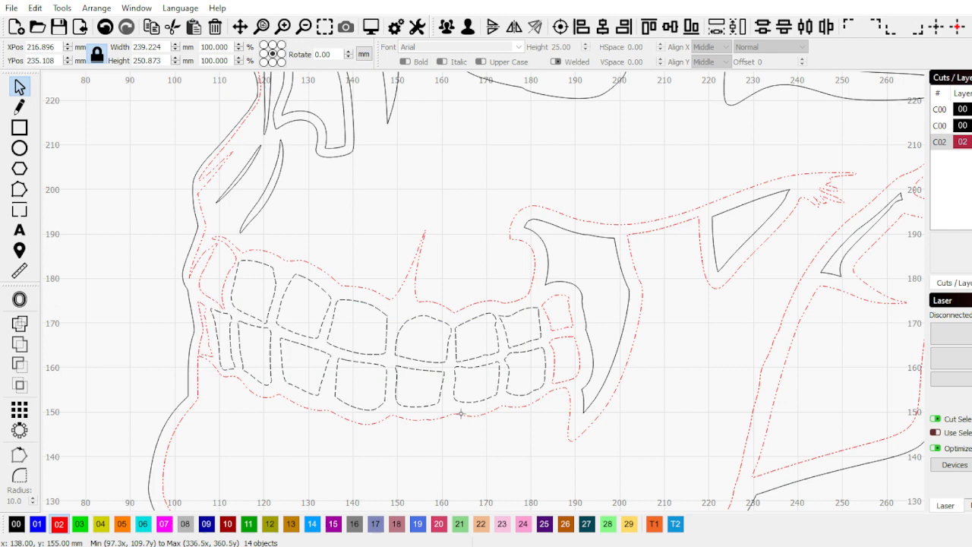
{"action": "left_click", "coordinate": [66, 523]}
{"action": "left_click", "coordinate": [145, 319]}
{"action": "scroll", "coordinate": [292, 218], "scroll_direction": "down", "scroll_amount": 2}
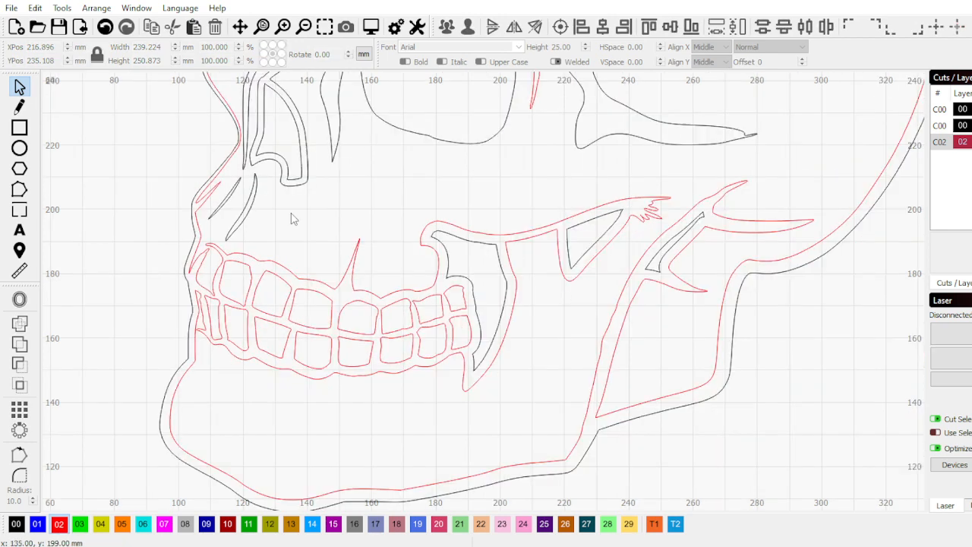
Assign the two slivers above the front teeth and the narrow strip beside the nasal cavity to red layer 02
{"action": "left_click_drag", "start_coordinate": [293, 219], "coordinate": [202, 190]}
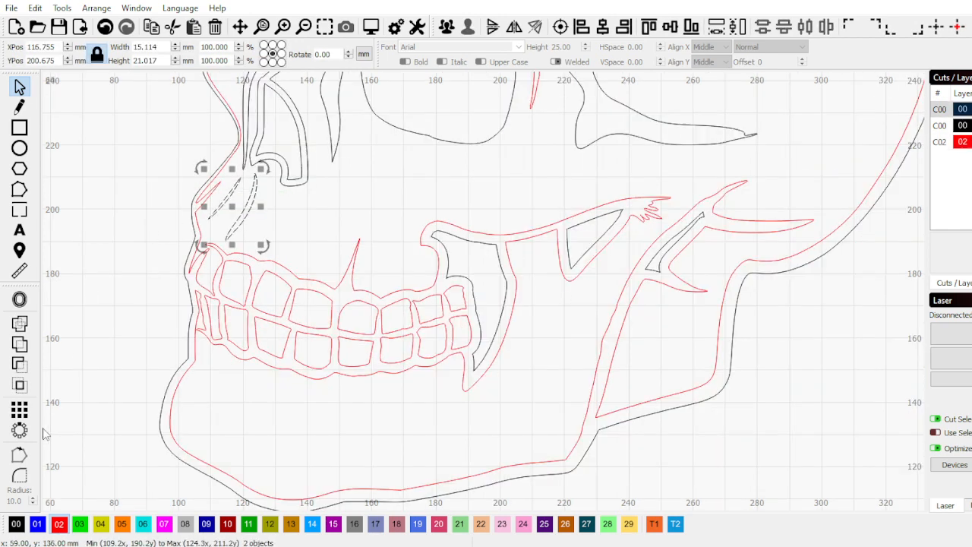
{"action": "left_click", "coordinate": [59, 524]}
{"action": "scroll", "coordinate": [193, 165], "scroll_direction": "down", "scroll_amount": 3}
{"action": "scroll", "coordinate": [296, 395], "scroll_direction": "up", "scroll_amount": 2}
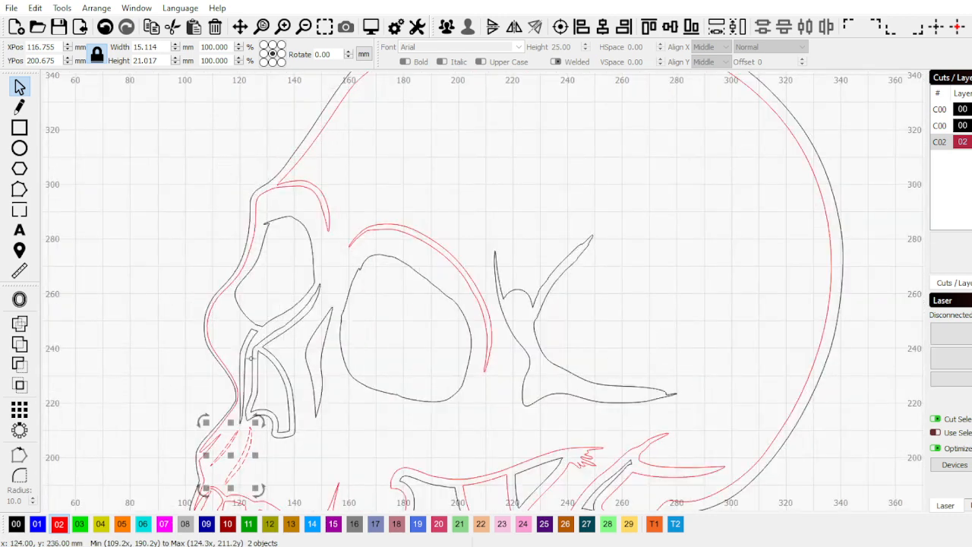
{"action": "left_click", "coordinate": [250, 358]}
{"action": "scroll", "coordinate": [251, 310], "scroll_direction": "up", "scroll_amount": 3}
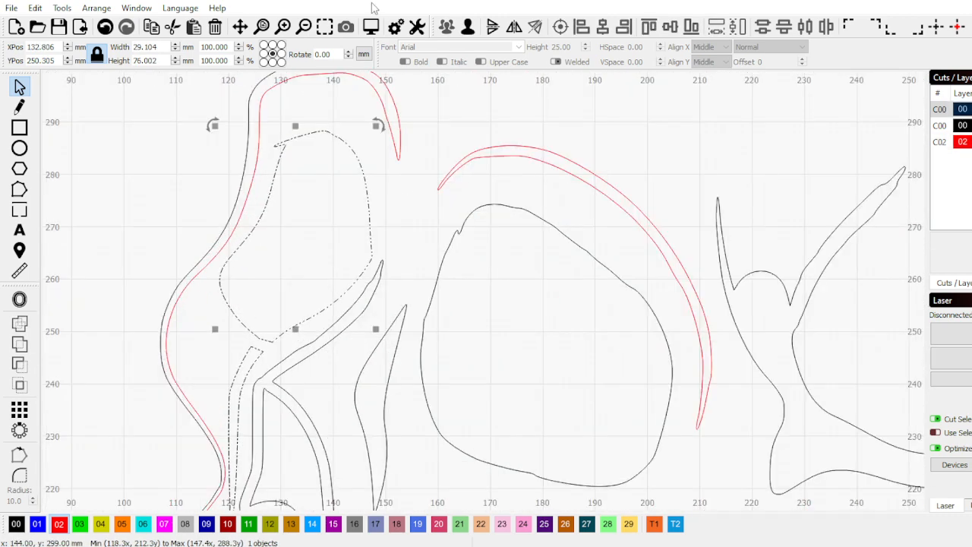
{"action": "left_click", "coordinate": [130, 255]}
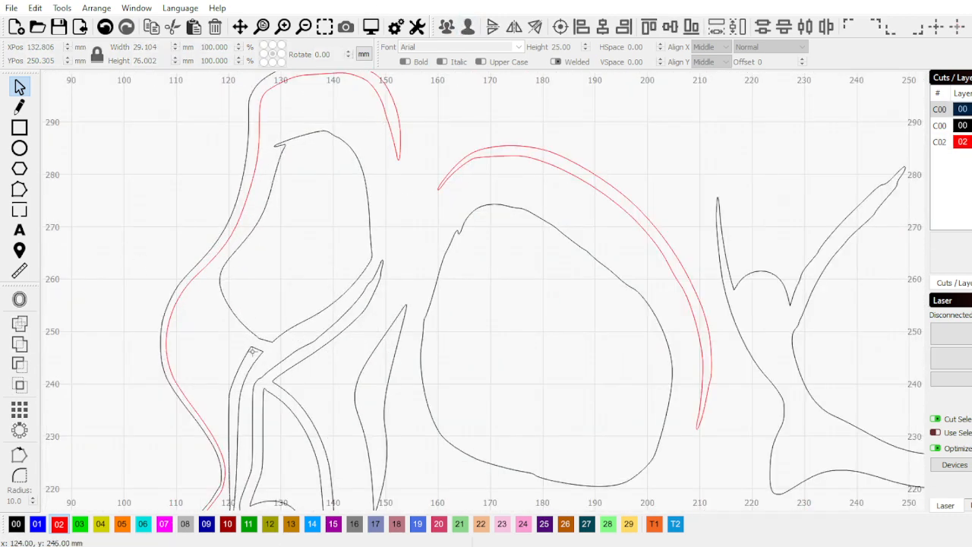
{"action": "left_click", "coordinate": [251, 352]}
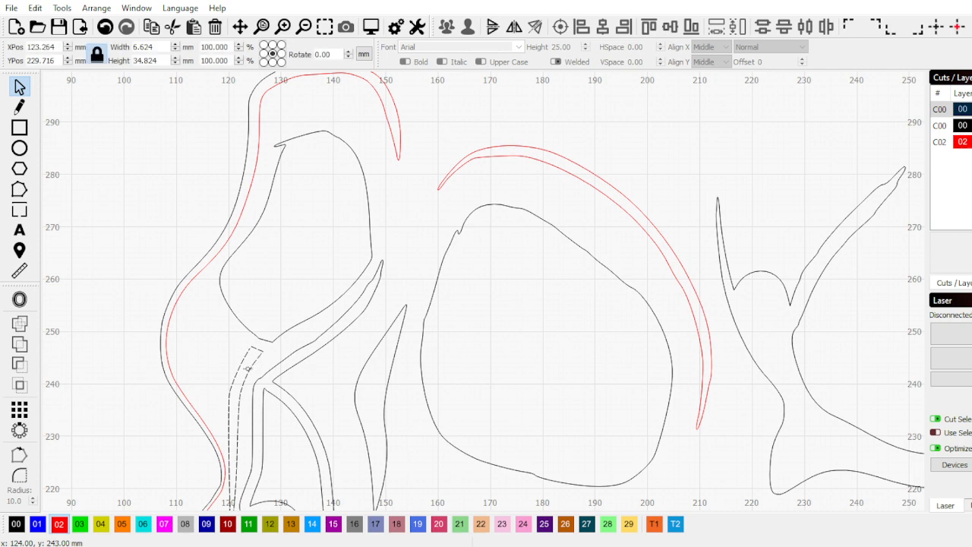
{"action": "left_click", "coordinate": [60, 524]}
{"action": "left_click", "coordinate": [125, 203]}
Assign the outer lower nasal cavity outline and the pointed sliver beside it to red layer 02
{"action": "scroll", "coordinate": [129, 205], "scroll_direction": "down", "scroll_amount": 3}
{"action": "scroll", "coordinate": [285, 404], "scroll_direction": "up", "scroll_amount": 2}
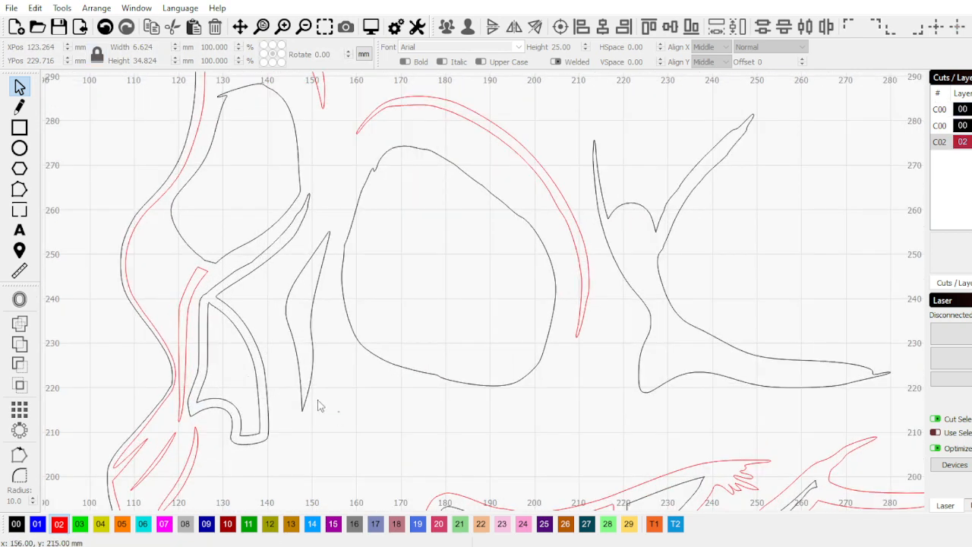
{"action": "left_click_drag", "start_coordinate": [340, 411], "coordinate": [268, 369]}
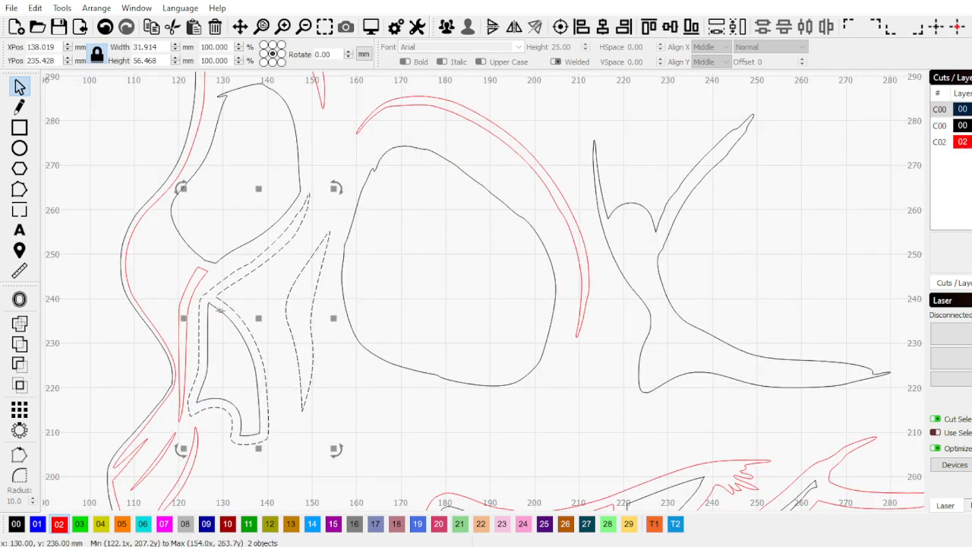
{"action": "left_click", "coordinate": [60, 525]}
{"action": "left_click", "coordinate": [74, 477]}
Assign the offset shape inside the lower nasal cavity to red layer 02
{"action": "scroll", "coordinate": [291, 327], "scroll_direction": "down", "scroll_amount": 5}
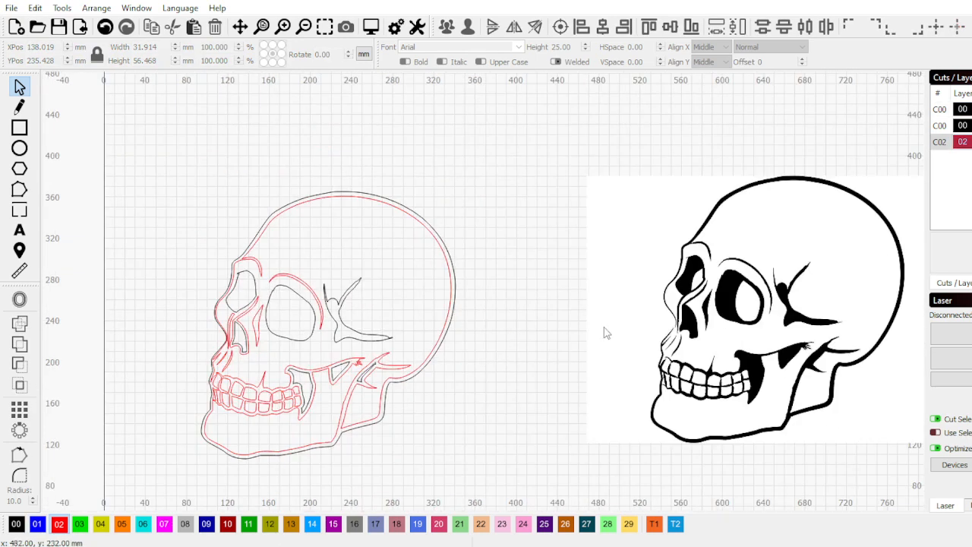
{"action": "scroll", "coordinate": [304, 327], "scroll_direction": "up", "scroll_amount": 3}
{"action": "scroll", "coordinate": [222, 348], "scroll_direction": "up", "scroll_amount": 2}
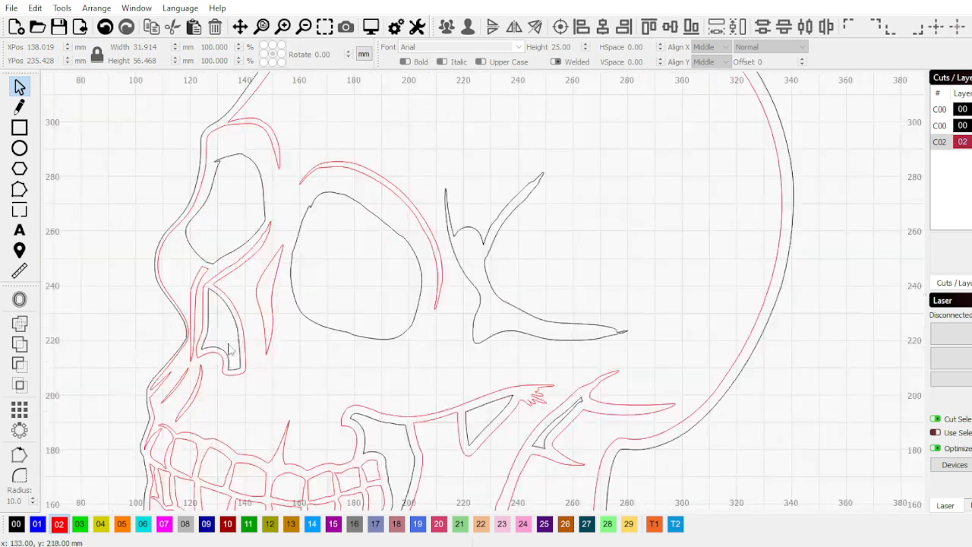
{"action": "left_click", "coordinate": [230, 345]}
{"action": "left_click", "coordinate": [59, 524]}
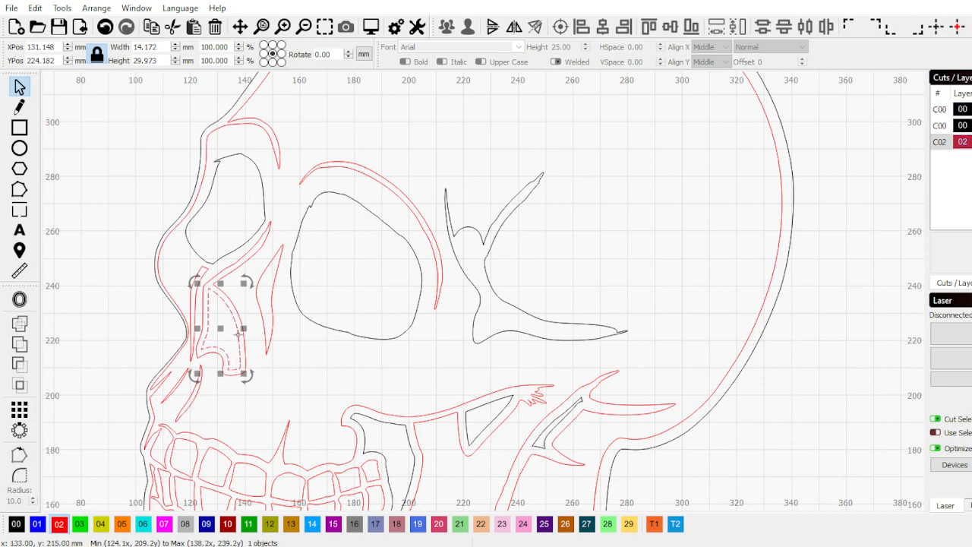
{"action": "scroll", "coordinate": [137, 335], "scroll_direction": "down", "scroll_amount": 3}
{"action": "left_click", "coordinate": [134, 332]}
Compare the coloured tracing with the original skull clipart and examine the separate tooth shapes
{"action": "scroll", "coordinate": [229, 400], "scroll_direction": "down", "scroll_amount": 2}
{"action": "scroll", "coordinate": [228, 400], "scroll_direction": "up", "scroll_amount": 2}
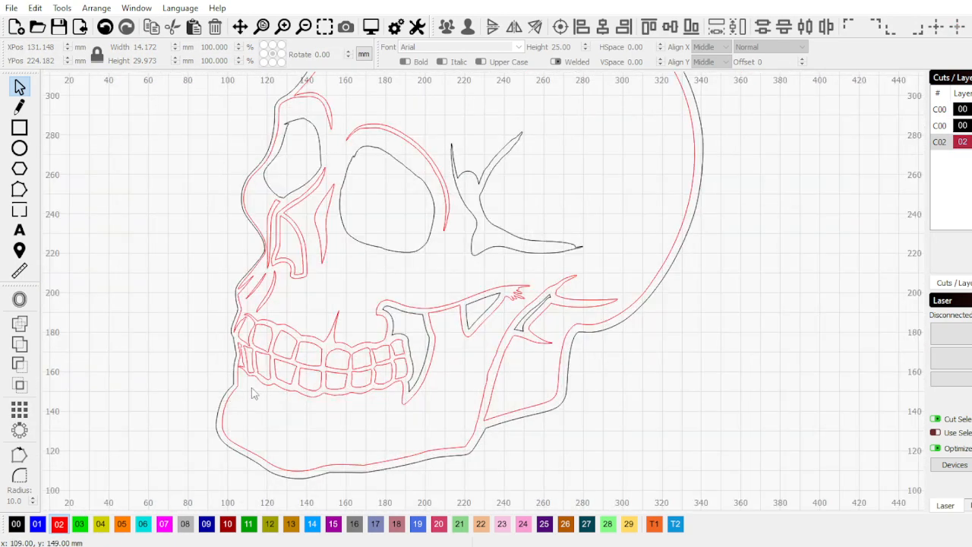
{"action": "scroll", "coordinate": [252, 392], "scroll_direction": "down", "scroll_amount": 3}
{"action": "scroll", "coordinate": [693, 320], "scroll_direction": "up", "scroll_amount": 3}
{"action": "scroll", "coordinate": [694, 320], "scroll_direction": "down", "scroll_amount": 2}
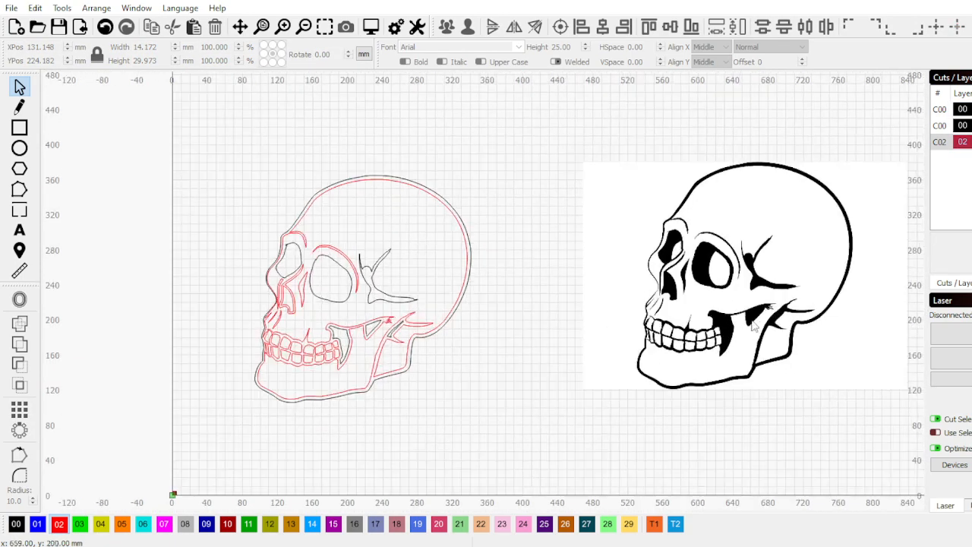
{"action": "scroll", "coordinate": [729, 293], "scroll_direction": "down", "scroll_amount": 1}
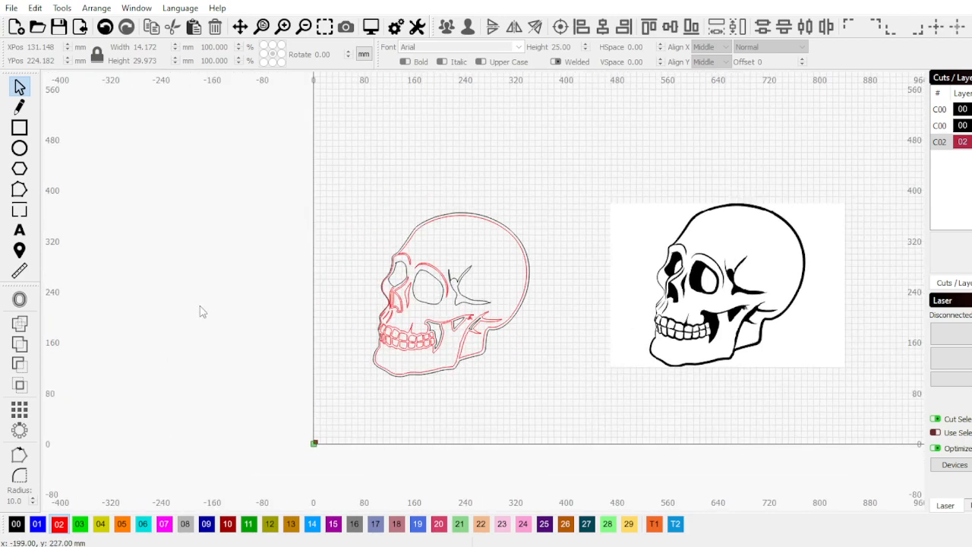
{"action": "scroll", "coordinate": [427, 329], "scroll_direction": "up", "scroll_amount": 5}
{"action": "scroll", "coordinate": [372, 322], "scroll_direction": "up", "scroll_amount": 2}
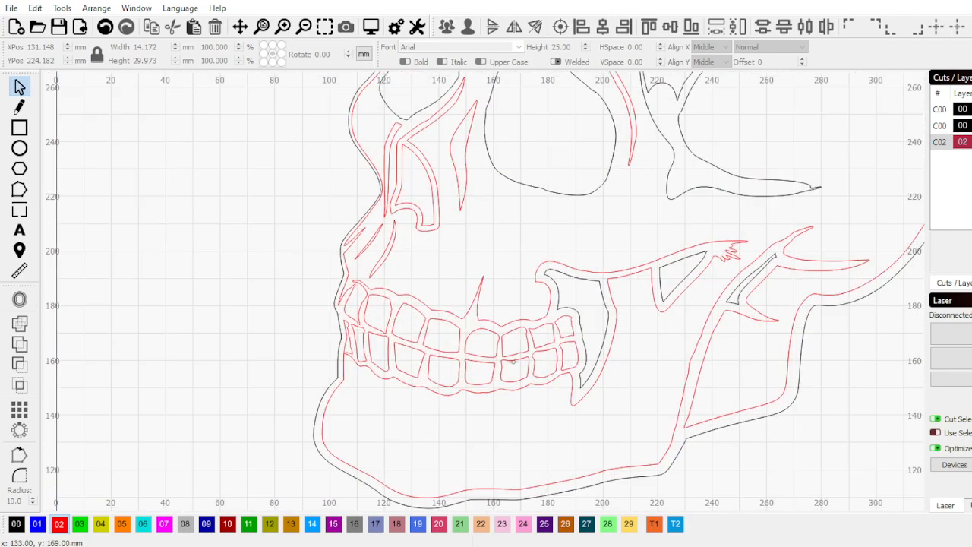
{"action": "left_click_drag", "start_coordinate": [521, 373], "coordinate": [414, 336]}
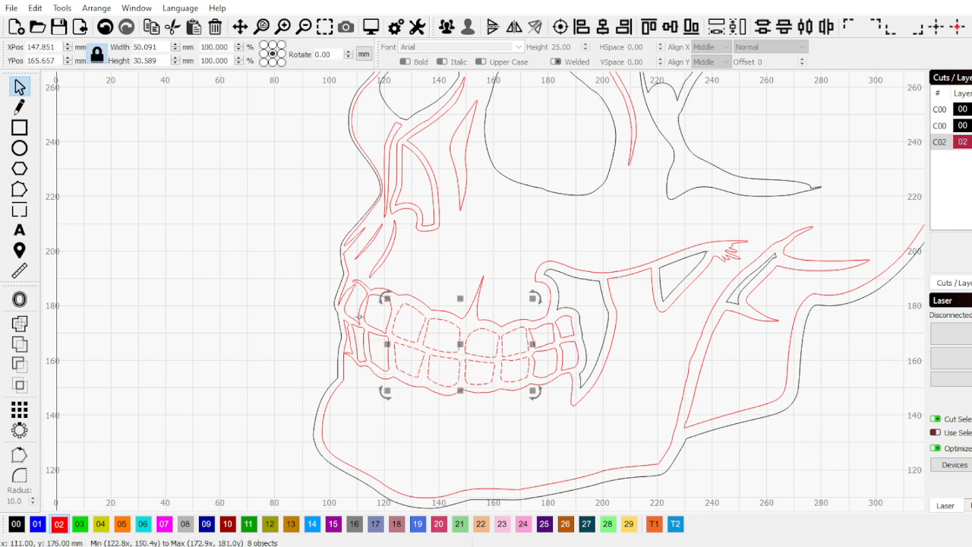
{"action": "left_click", "coordinate": [370, 327], "text": "shift"}
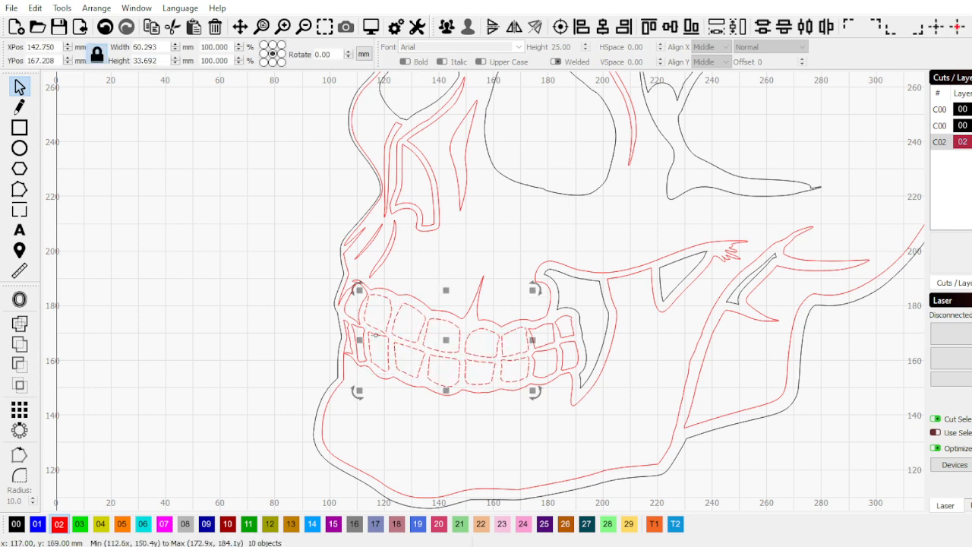
{"action": "scroll", "coordinate": [369, 314], "scroll_direction": "up", "scroll_amount": 2}
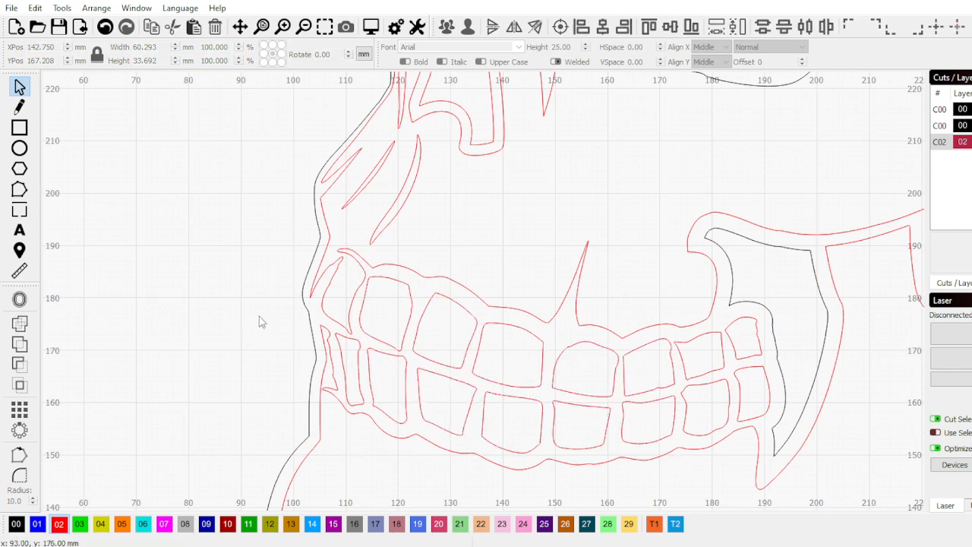
Assign the branching temple shape behind the large eye socket to green layer 03
{"action": "scroll", "coordinate": [260, 319], "scroll_direction": "down", "scroll_amount": 5}
{"action": "scroll", "coordinate": [461, 197], "scroll_direction": "up", "scroll_amount": 2}
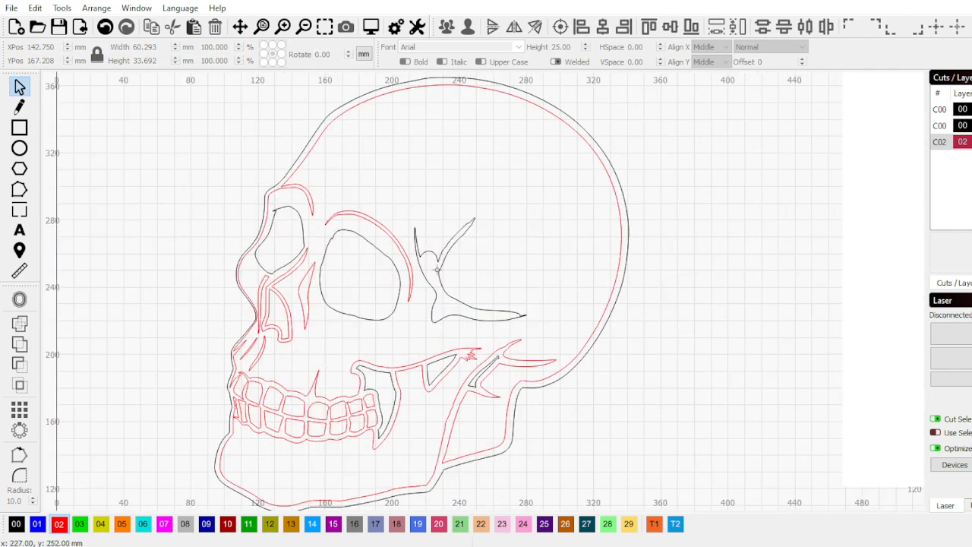
{"action": "left_click", "coordinate": [449, 263]}
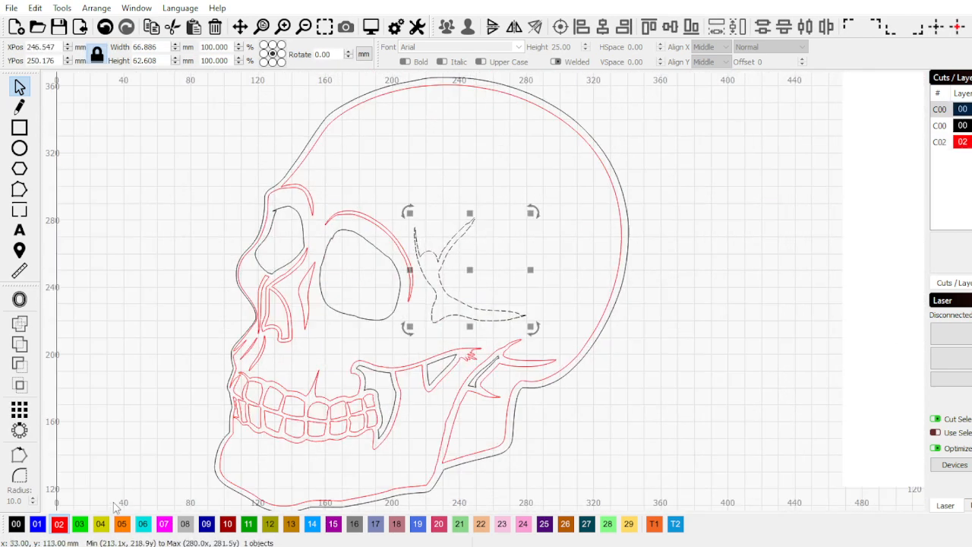
{"action": "left_click", "coordinate": [81, 525]}
{"action": "left_click", "coordinate": [163, 185]}
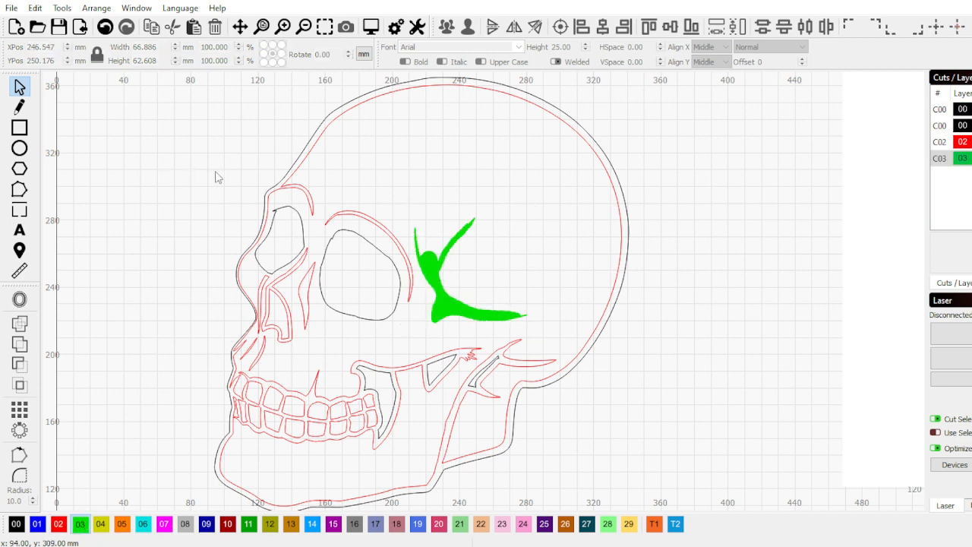
{"action": "scroll", "coordinate": [215, 174], "scroll_direction": "down", "scroll_amount": 1}
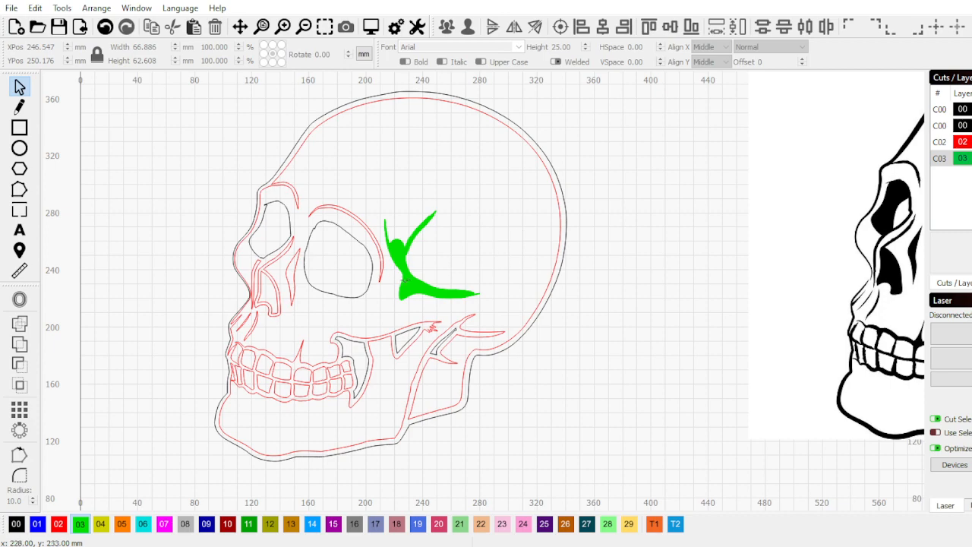
{"action": "scroll", "coordinate": [405, 282], "scroll_direction": "down", "scroll_amount": 2}
{"action": "scroll", "coordinate": [414, 249], "scroll_direction": "up", "scroll_amount": 3}
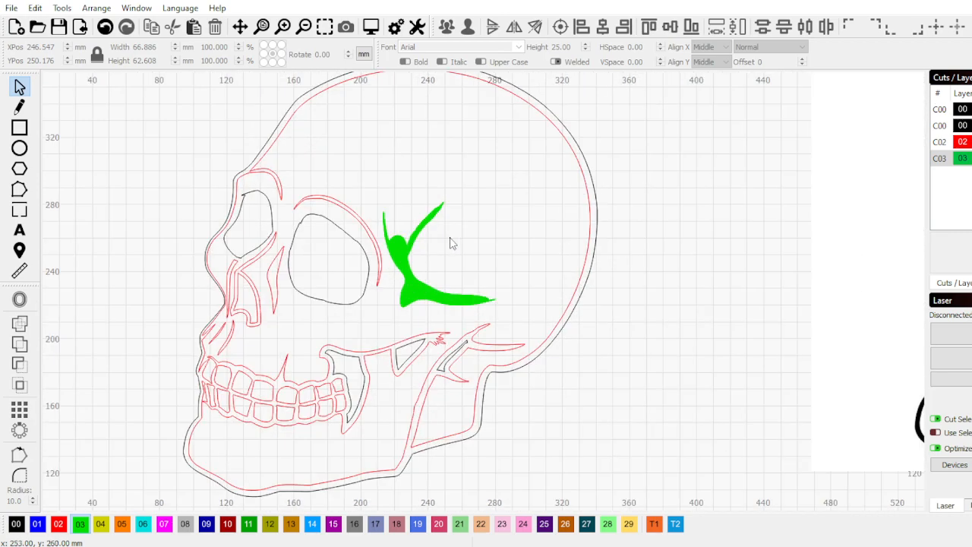
Examine the tooth shapes and the red gum outline around them in the skull's jaw
{"action": "scroll", "coordinate": [452, 243], "scroll_direction": "down", "scroll_amount": 2}
{"action": "scroll", "coordinate": [307, 347], "scroll_direction": "up", "scroll_amount": 3}
{"action": "scroll", "coordinate": [313, 334], "scroll_direction": "up", "scroll_amount": 3}
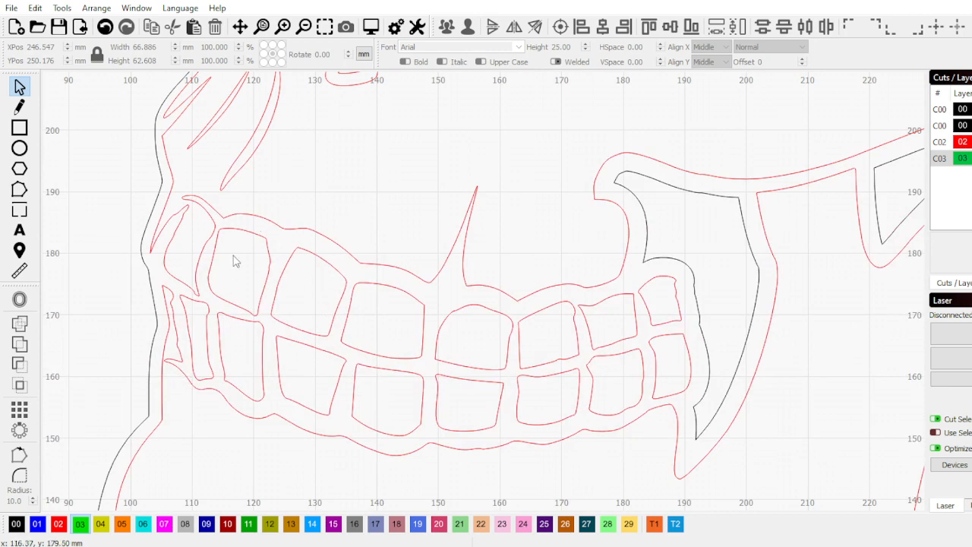
{"action": "scroll", "coordinate": [233, 251], "scroll_direction": "up", "scroll_amount": 1}
{"action": "scroll", "coordinate": [251, 224], "scroll_direction": "up", "scroll_amount": 1}
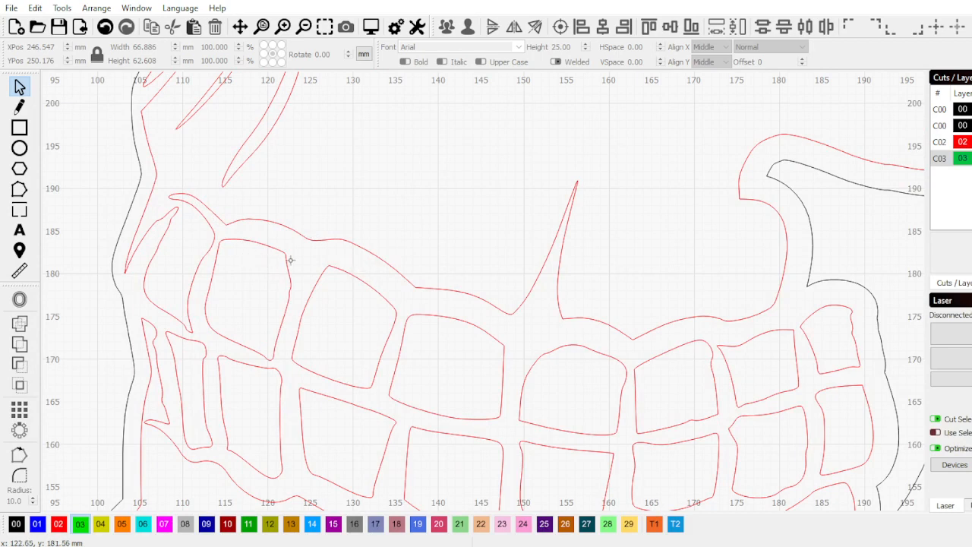
{"action": "scroll", "coordinate": [301, 271], "scroll_direction": "down", "scroll_amount": 1}
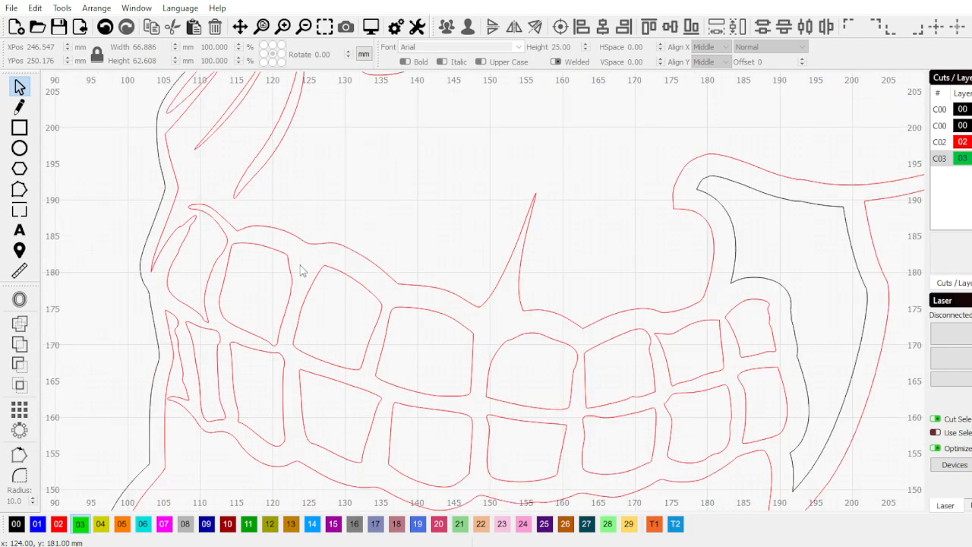
{"action": "scroll", "coordinate": [301, 272], "scroll_direction": "down", "scroll_amount": 1}
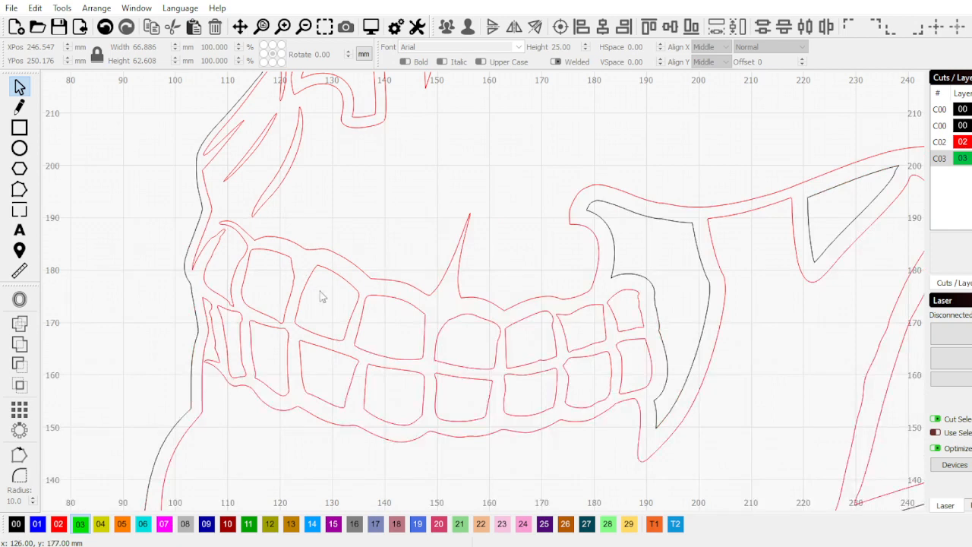
{"action": "scroll", "coordinate": [331, 294], "scroll_direction": "down", "scroll_amount": 3}
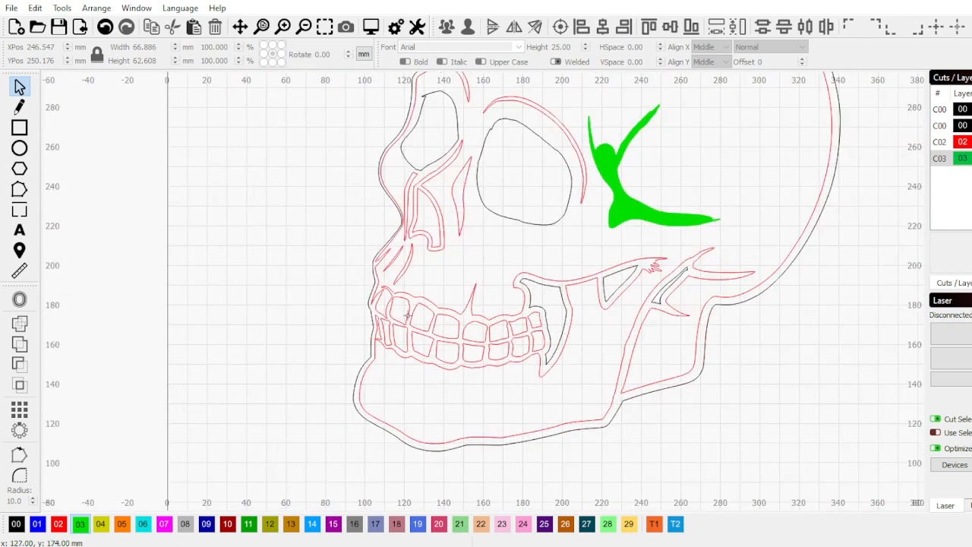
{"action": "scroll", "coordinate": [342, 315], "scroll_direction": "up", "scroll_amount": 3}
{"action": "scroll", "coordinate": [441, 232], "scroll_direction": "down", "scroll_amount": 4}
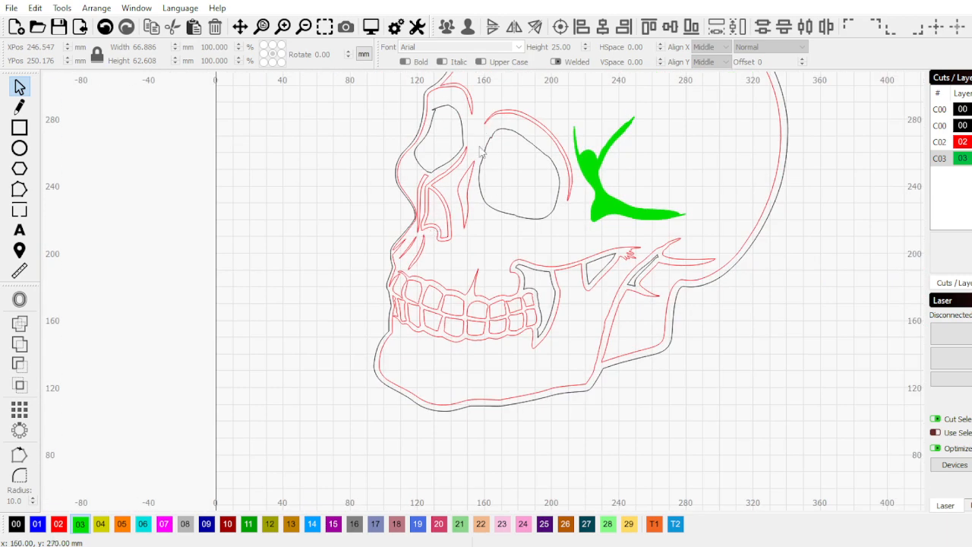
Compare the whole layered skull tracing with the original clipart beside it
{"action": "scroll", "coordinate": [465, 143], "scroll_direction": "down", "scroll_amount": 1}
{"action": "scroll", "coordinate": [602, 164], "scroll_direction": "up", "scroll_amount": 1}
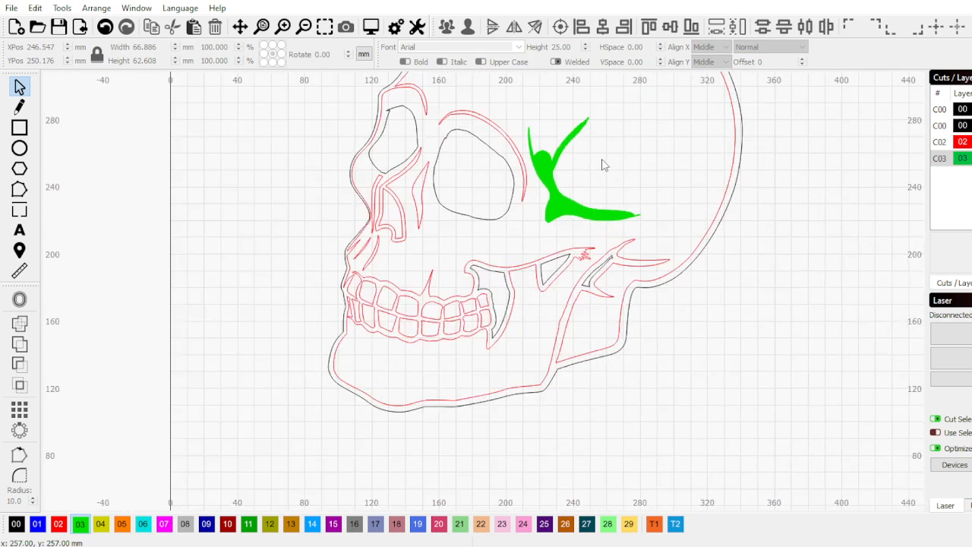
{"action": "scroll", "coordinate": [575, 191], "scroll_direction": "down", "scroll_amount": 3}
{"action": "scroll", "coordinate": [585, 203], "scroll_direction": "up", "scroll_amount": 2}
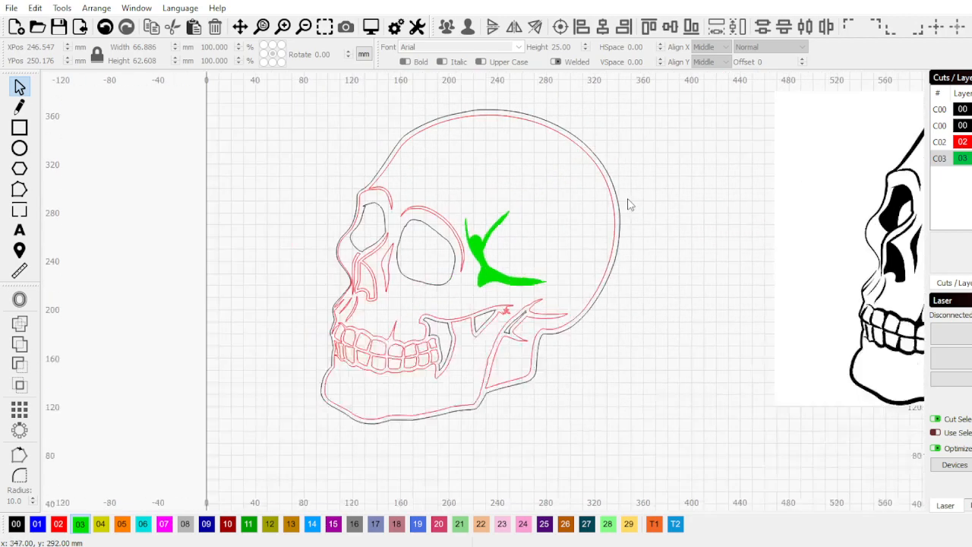
{"action": "scroll", "coordinate": [627, 202], "scroll_direction": "down", "scroll_amount": 2}
{"action": "scroll", "coordinate": [545, 212], "scroll_direction": "up", "scroll_amount": 1}
{"action": "scroll", "coordinate": [411, 211], "scroll_direction": "down", "scroll_amount": 2}
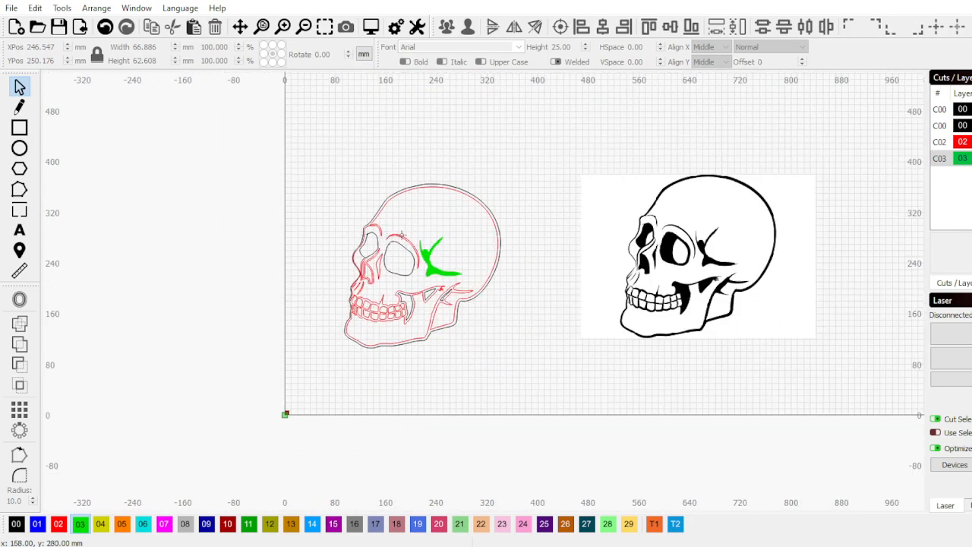
{"action": "scroll", "coordinate": [402, 227], "scroll_direction": "up", "scroll_amount": 3}
{"action": "scroll", "coordinate": [425, 186], "scroll_direction": "down", "scroll_amount": 2}
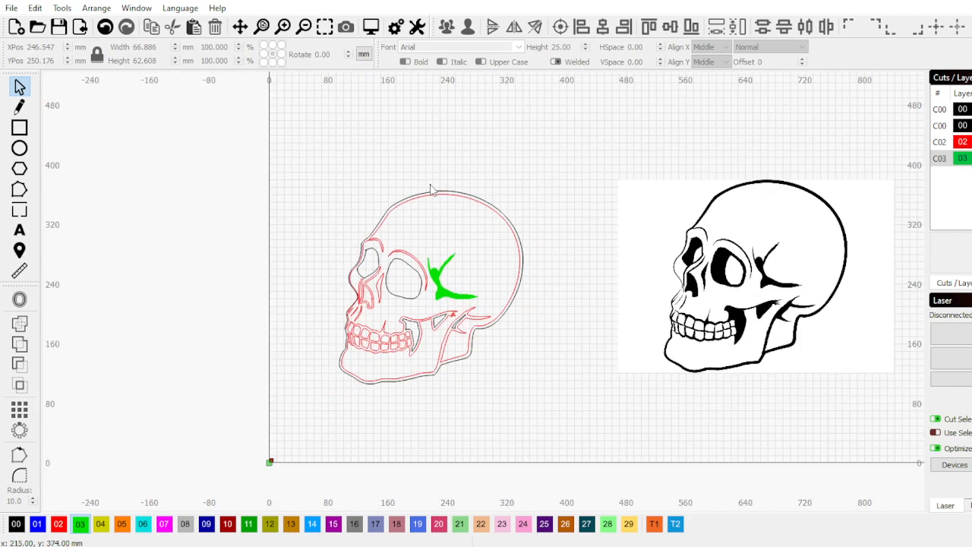
{"action": "scroll", "coordinate": [412, 332], "scroll_direction": "up", "scroll_amount": 2}
{"action": "scroll", "coordinate": [406, 315], "scroll_direction": "down", "scroll_amount": 2}
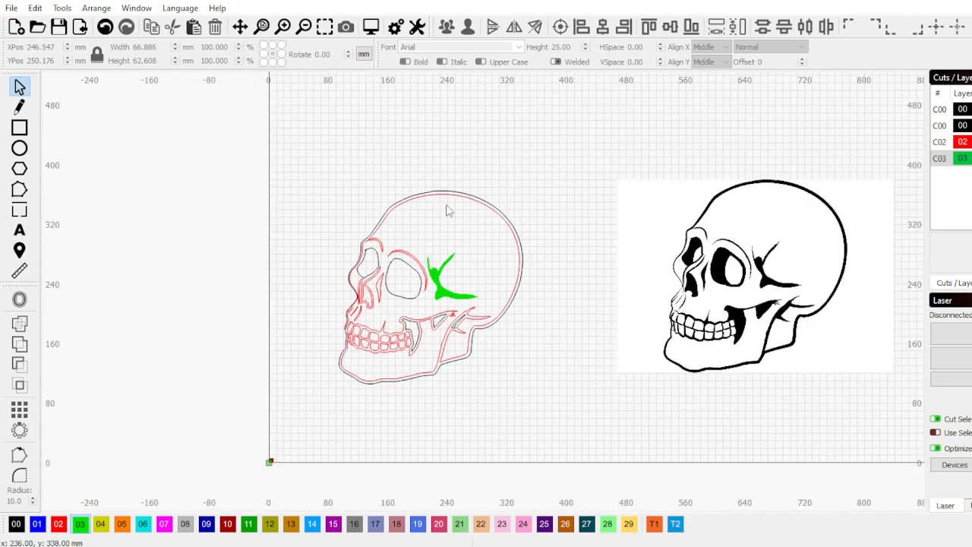
Draw a circle about 25 mm in diameter inside the upper cranium and assign it to black layer 00
{"action": "scroll", "coordinate": [448, 210], "scroll_direction": "up", "scroll_amount": 2}
{"action": "left_click", "coordinate": [20, 148]}
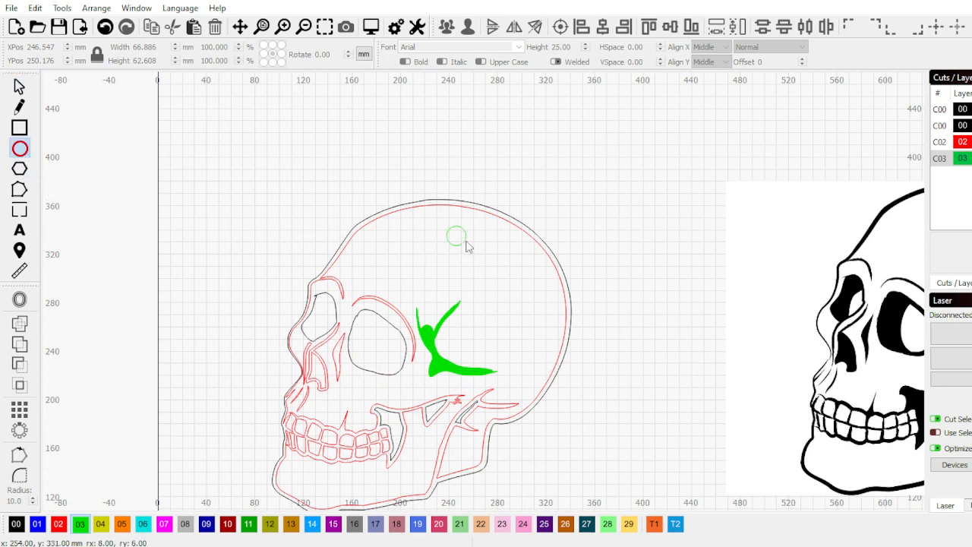
{"action": "left_click_drag", "start_coordinate": [466, 244], "coordinate": [477, 261]}
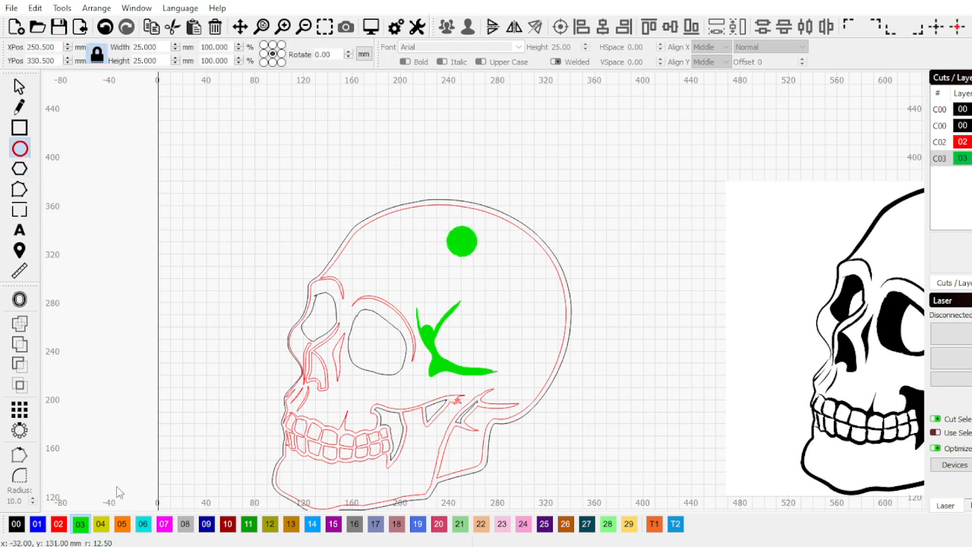
{"action": "left_click", "coordinate": [16, 523]}
{"action": "scroll", "coordinate": [405, 278], "scroll_direction": "up", "scroll_amount": 2}
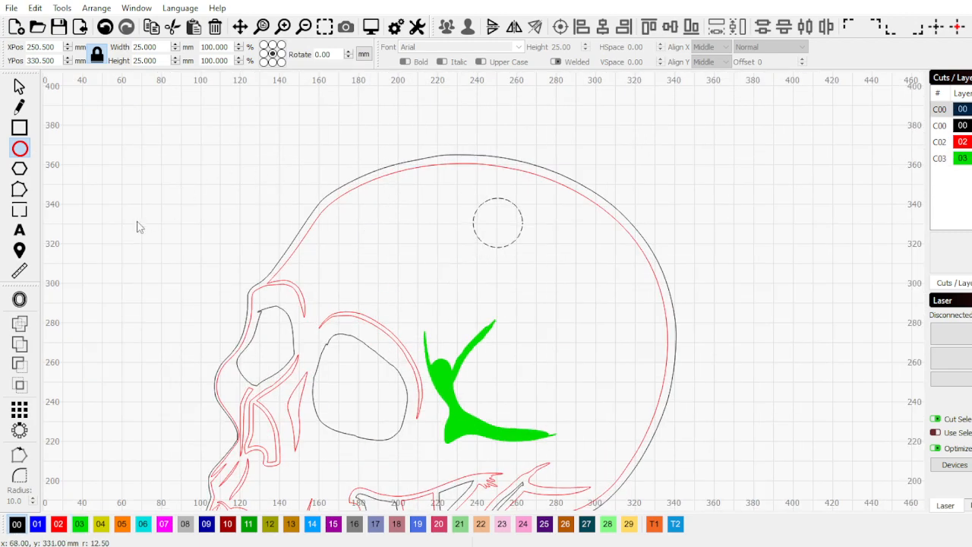
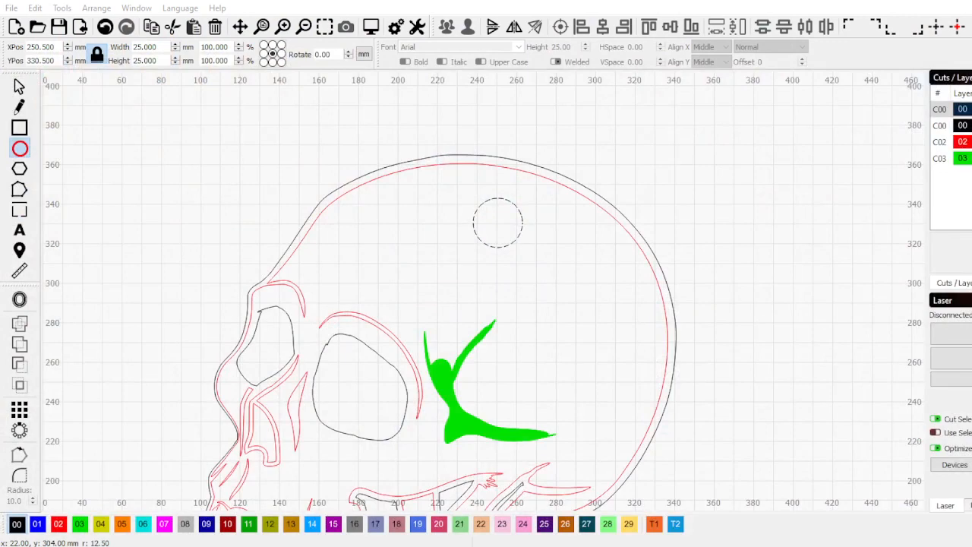
Move the small circle straight up out of the cranium to just above the skull's top outline
{"action": "scroll", "coordinate": [542, 175], "scroll_direction": "down", "scroll_amount": 2}
{"action": "scroll", "coordinate": [560, 141], "scroll_direction": "up", "scroll_amount": 4}
{"action": "scroll", "coordinate": [364, 151], "scroll_direction": "down", "scroll_amount": 3}
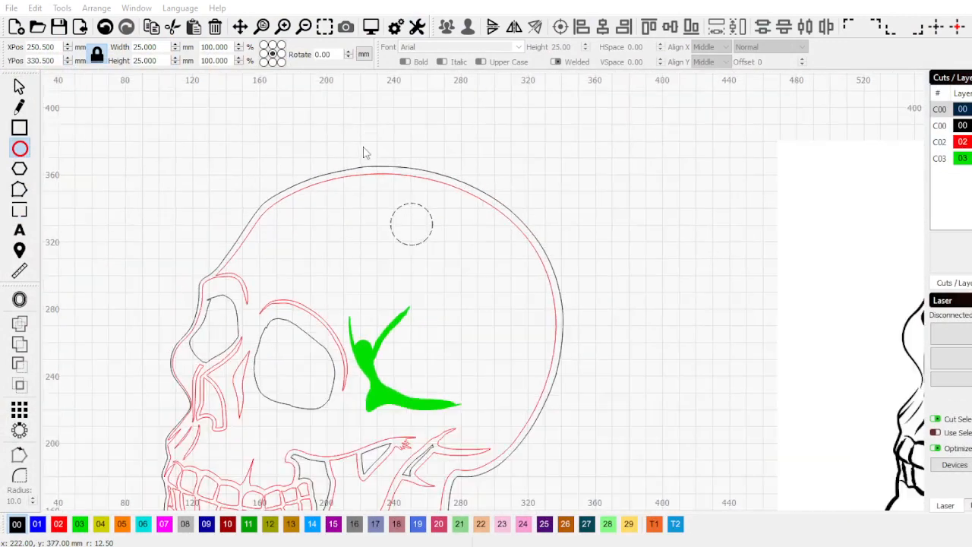
{"action": "left_click", "coordinate": [19, 148]}
{"action": "left_click", "coordinate": [19, 87]}
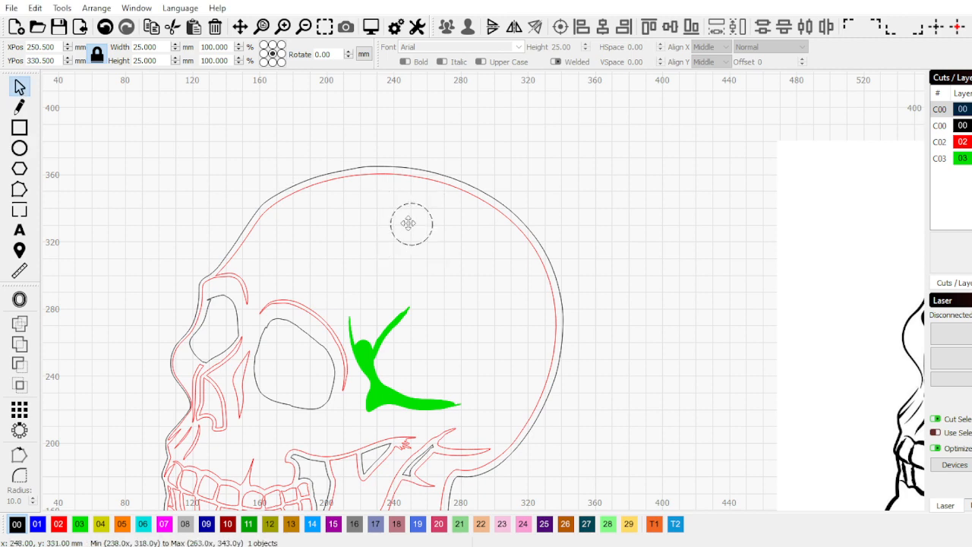
{"action": "left_click_drag", "start_coordinate": [408, 222], "coordinate": [409, 134]}
{"action": "scroll", "coordinate": [571, 185], "scroll_direction": "down", "scroll_amount": 2}
{"action": "scroll", "coordinate": [65, 226], "scroll_direction": "up", "scroll_amount": 2}
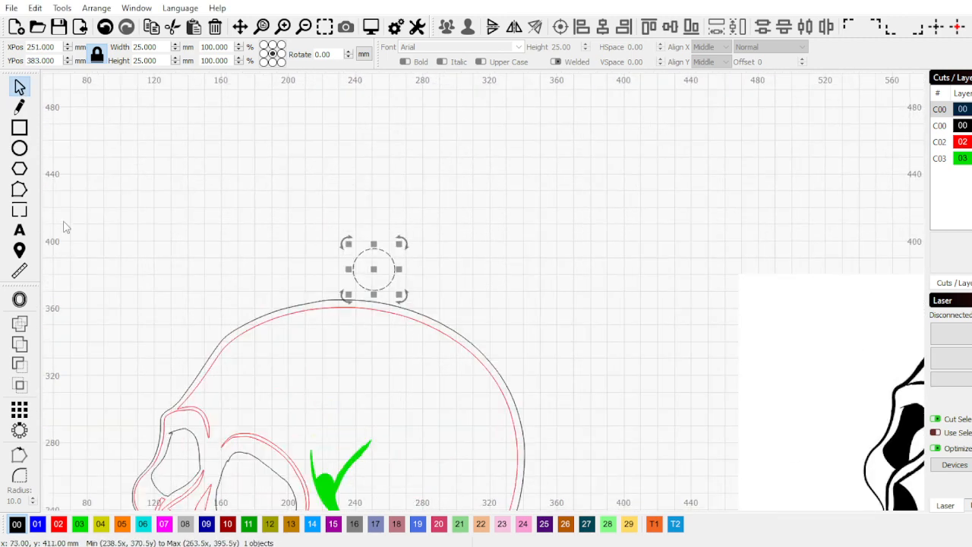
Draw a larger circle about 68 mm in diameter around the small one, overlapping the top of the skull
{"action": "left_click", "coordinate": [20, 149]}
{"action": "left_click_drag", "start_coordinate": [314, 202], "coordinate": [428, 316]}
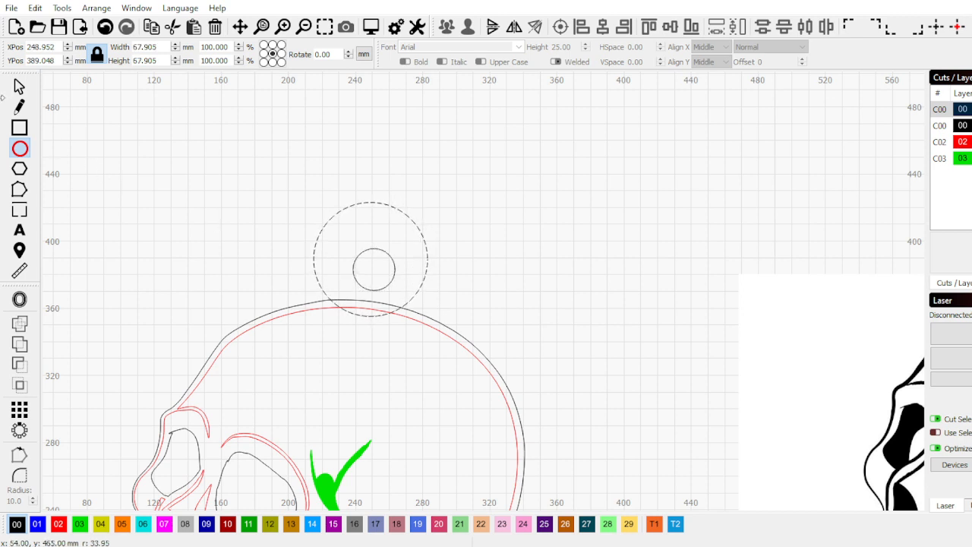
{"action": "left_click", "coordinate": [20, 87]}
{"action": "left_click", "coordinate": [354, 253]}
{"action": "left_click", "coordinate": [358, 256]}
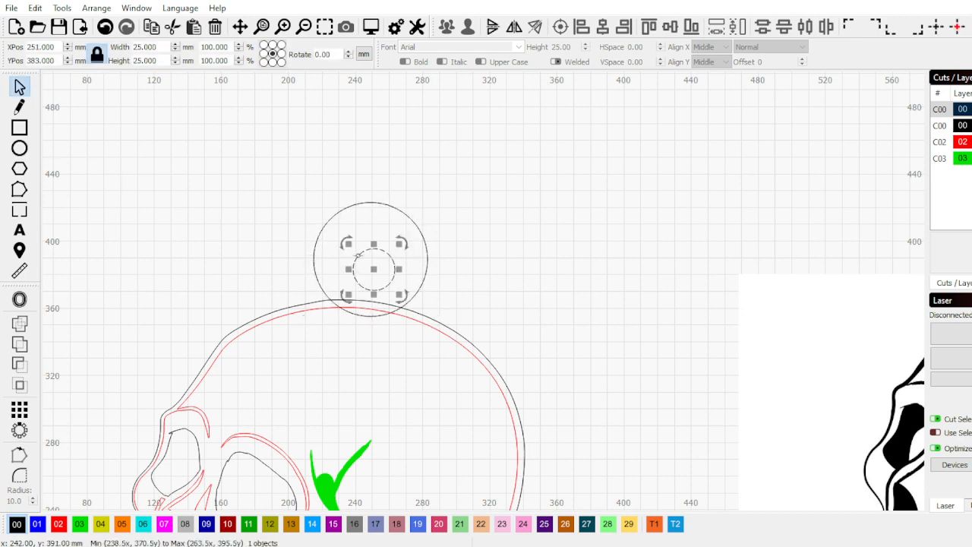
Shrink the larger circle to about 59 mm in diameter and centre both circles on each other
{"action": "left_click", "coordinate": [368, 220]}
{"action": "left_click_drag", "start_coordinate": [312, 215], "coordinate": [326, 217]}
{"action": "left_click", "coordinate": [382, 254], "text": "shift"}
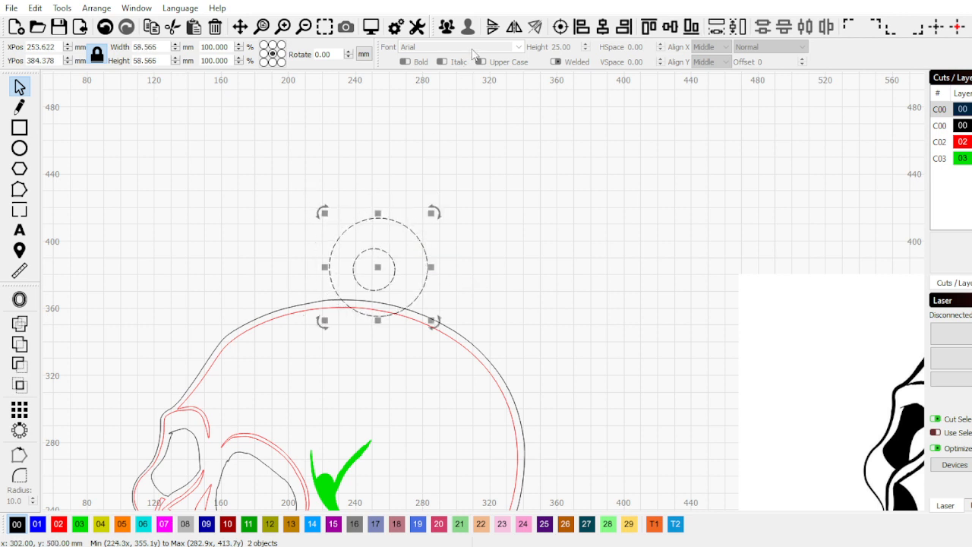
{"action": "scroll", "coordinate": [426, 338], "scroll_direction": "up", "scroll_amount": 2}
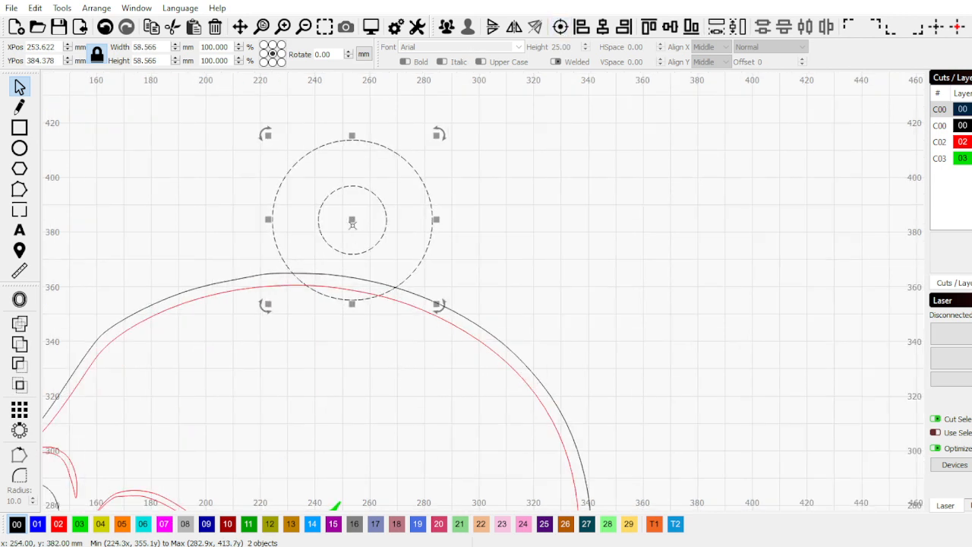
Move both concentric circles down about 7 mm so the outer one overlaps the skull's top edge further
{"action": "left_click_drag", "start_coordinate": [351, 224], "coordinate": [354, 245]}
{"action": "scroll", "coordinate": [354, 245], "scroll_direction": "down", "scroll_amount": 2}
{"action": "scroll", "coordinate": [319, 228], "scroll_direction": "up", "scroll_amount": 1}
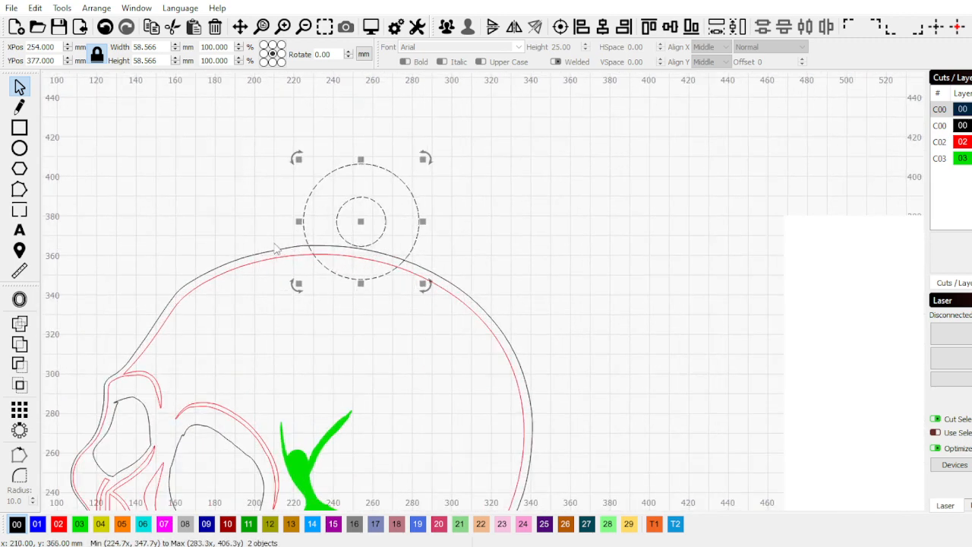
Select the skull's black outer outline
{"action": "left_click", "coordinate": [287, 241]}
{"action": "left_click", "coordinate": [296, 248]}
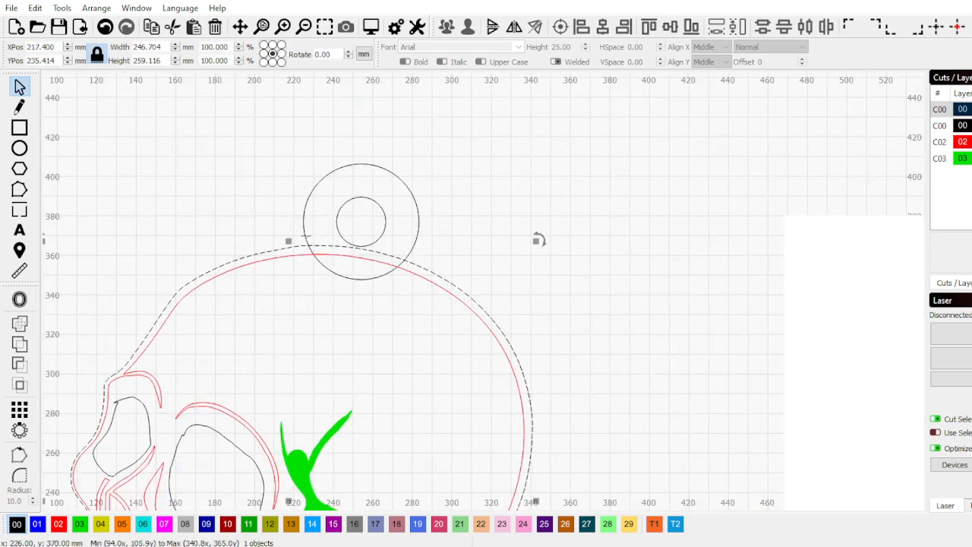
Add the ring's outer circle to the selected skull outline and merge the two shapes with Boolean Union
{"action": "left_click", "coordinate": [306, 240], "text": "shift"}
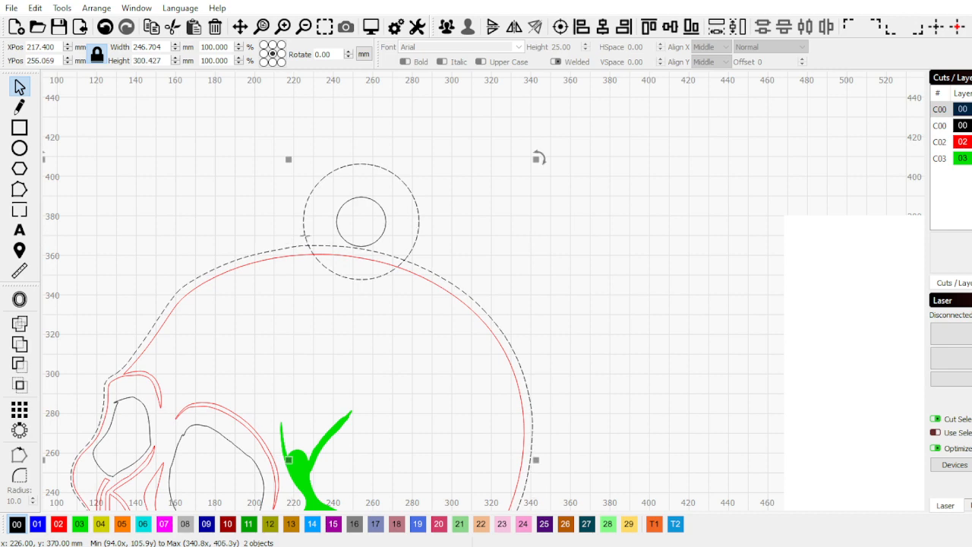
{"action": "left_click", "coordinate": [19, 344]}
{"action": "scroll", "coordinate": [479, 226], "scroll_direction": "down", "scroll_amount": 3}
{"action": "scroll", "coordinate": [478, 226], "scroll_direction": "down", "scroll_amount": 2}
{"action": "scroll", "coordinate": [452, 232], "scroll_direction": "up", "scroll_amount": 3}
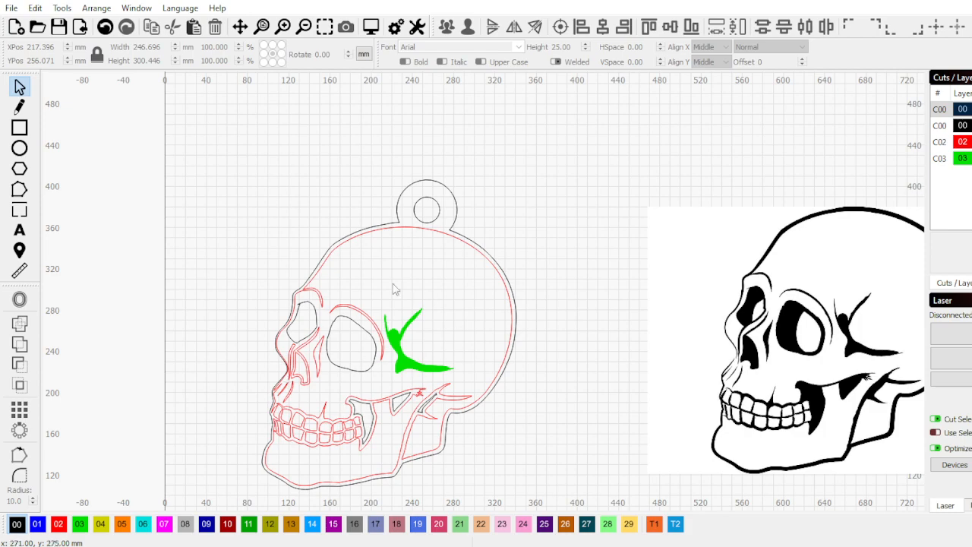
{"action": "scroll", "coordinate": [426, 179], "scroll_direction": "up", "scroll_amount": 3}
{"action": "scroll", "coordinate": [443, 217], "scroll_direction": "down", "scroll_amount": 3}
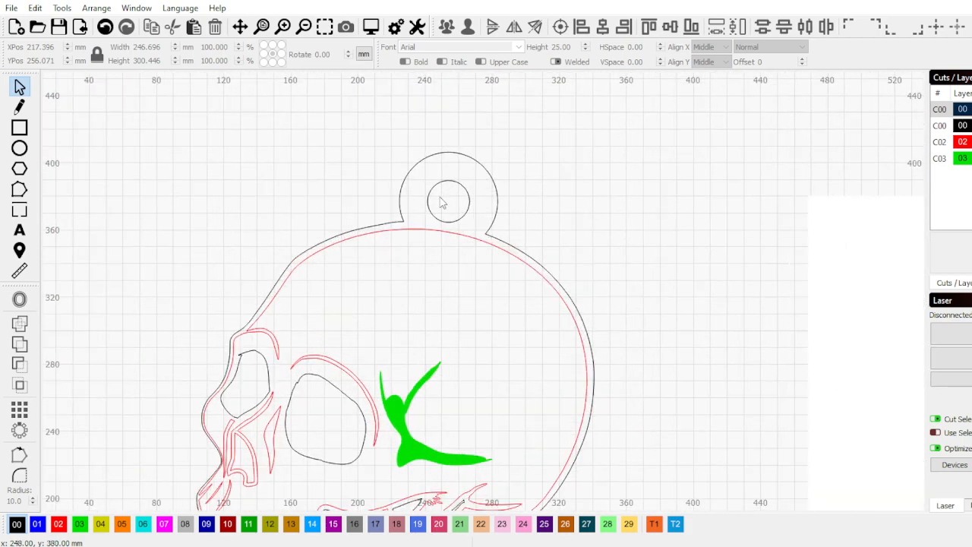
{"action": "scroll", "coordinate": [431, 235], "scroll_direction": "down", "scroll_amount": 1}
{"action": "scroll", "coordinate": [443, 220], "scroll_direction": "down", "scroll_amount": 2}
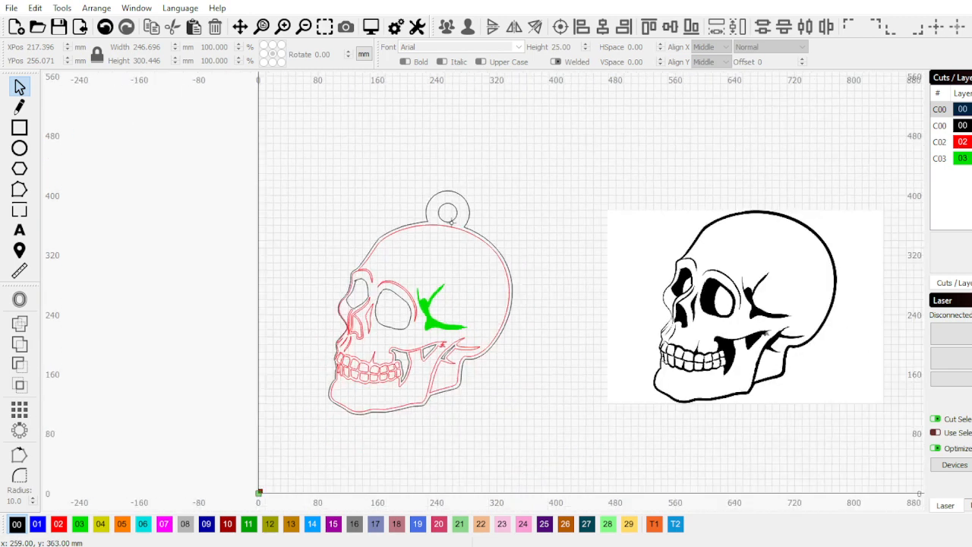
{"action": "scroll", "coordinate": [451, 221], "scroll_direction": "up", "scroll_amount": 1}
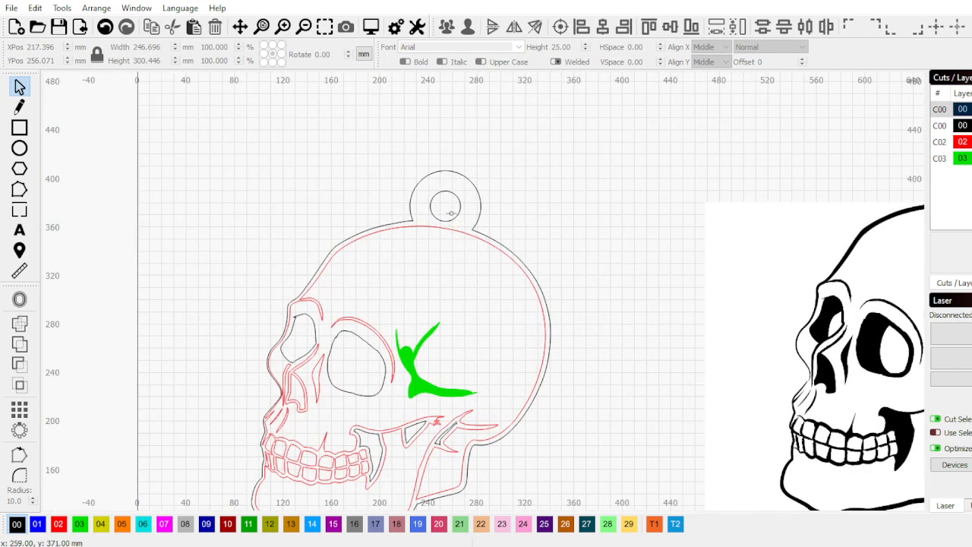
Try moving the ring's small inner circle down into the skull, and undo the move
{"action": "left_click", "coordinate": [455, 218]}
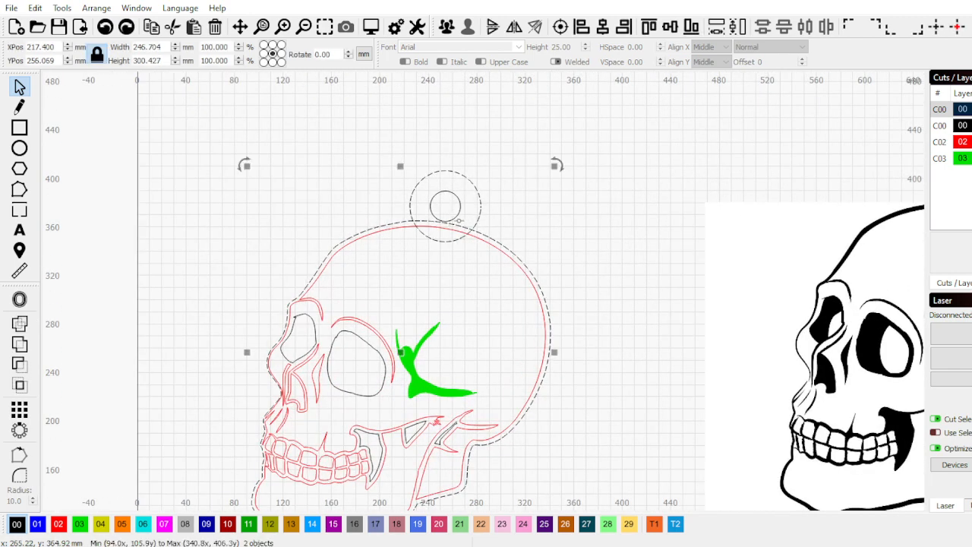
{"action": "left_click", "coordinate": [454, 218]}
{"action": "left_click_drag", "start_coordinate": [450, 217], "coordinate": [459, 272]}
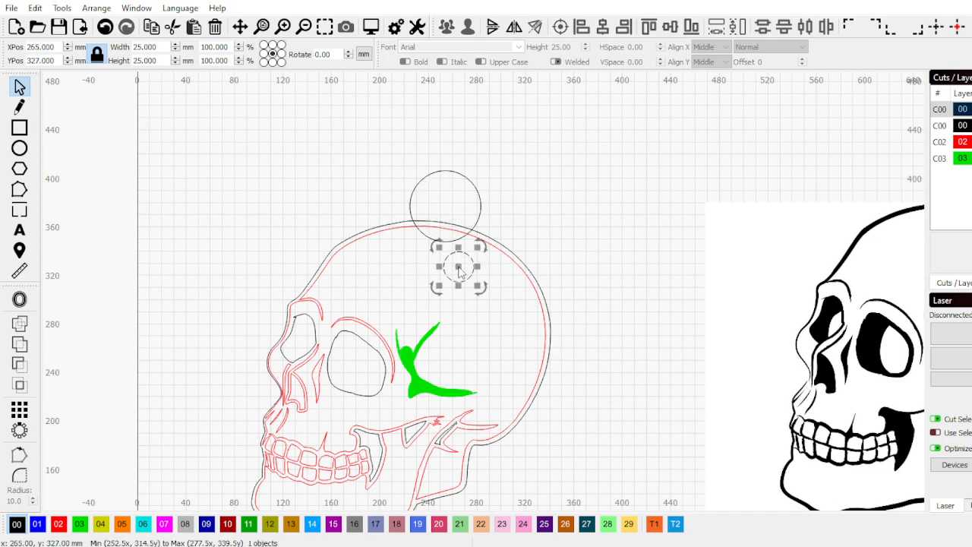
{"action": "key", "text": "ctrl+z"}
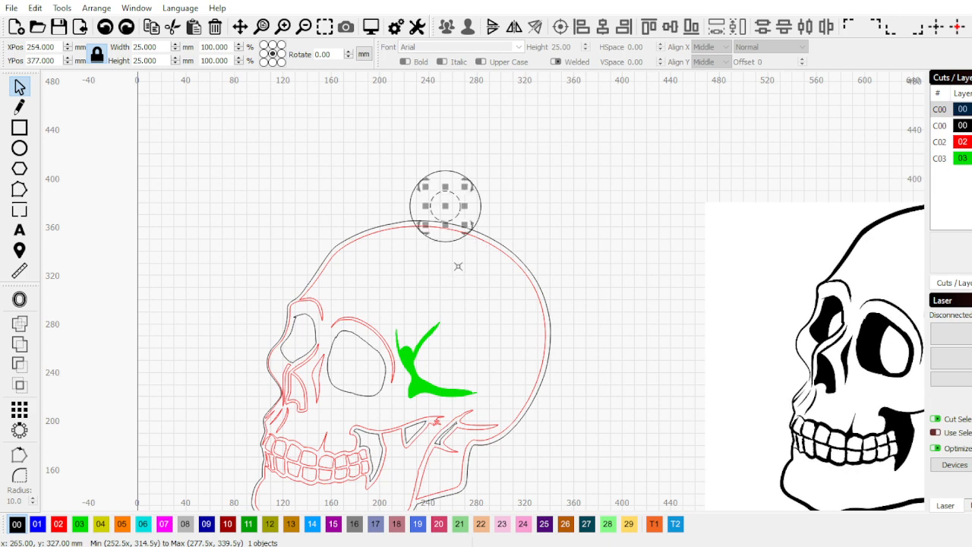
Merge the large ring circle with the skull's outer outline using Boolean Union, leaving the inner circle out
{"action": "left_click", "coordinate": [406, 210]}
{"action": "scroll", "coordinate": [405, 210], "scroll_direction": "up", "scroll_amount": 2}
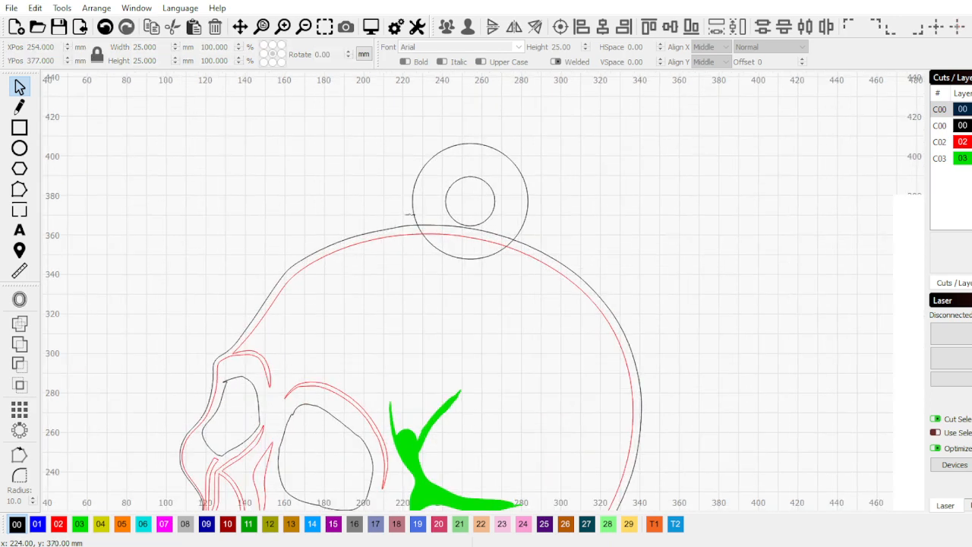
{"action": "left_click", "coordinate": [414, 214]}
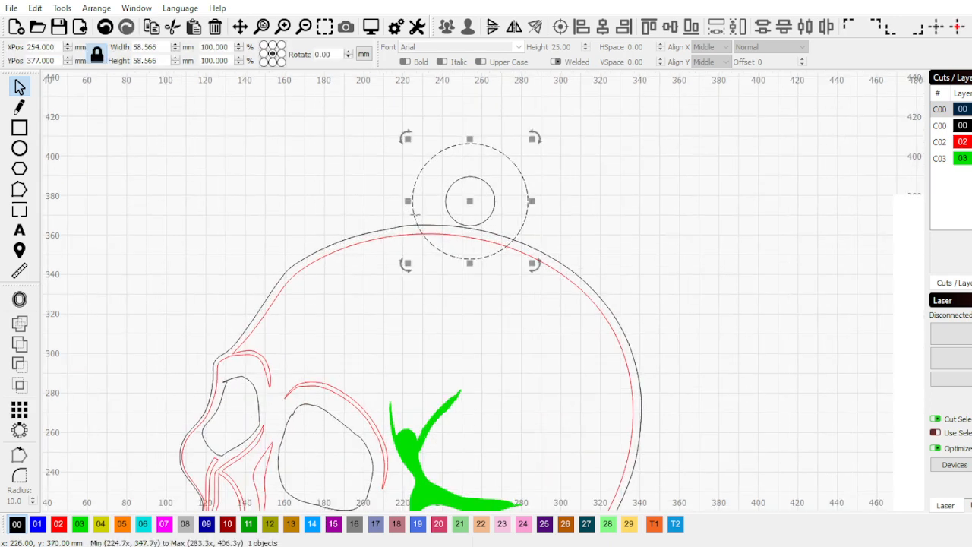
{"action": "left_click", "coordinate": [402, 227], "text": "shift"}
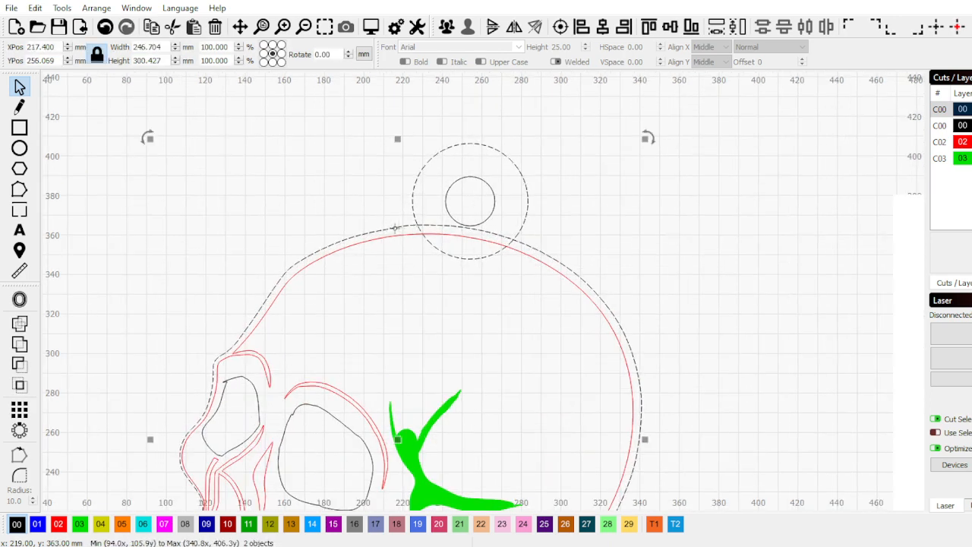
{"action": "left_click", "coordinate": [20, 343]}
{"action": "scroll", "coordinate": [439, 185], "scroll_direction": "down", "scroll_amount": 4}
{"action": "scroll", "coordinate": [438, 185], "scroll_direction": "up", "scroll_amount": 1}
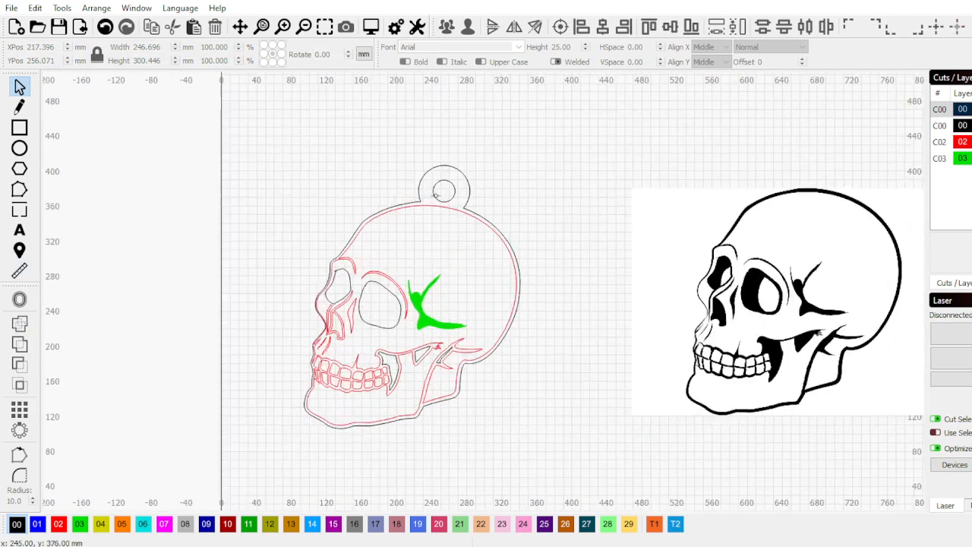
{"action": "scroll", "coordinate": [570, 251], "scroll_direction": "down", "scroll_amount": 1}
{"action": "scroll", "coordinate": [532, 320], "scroll_direction": "up", "scroll_amount": 1}
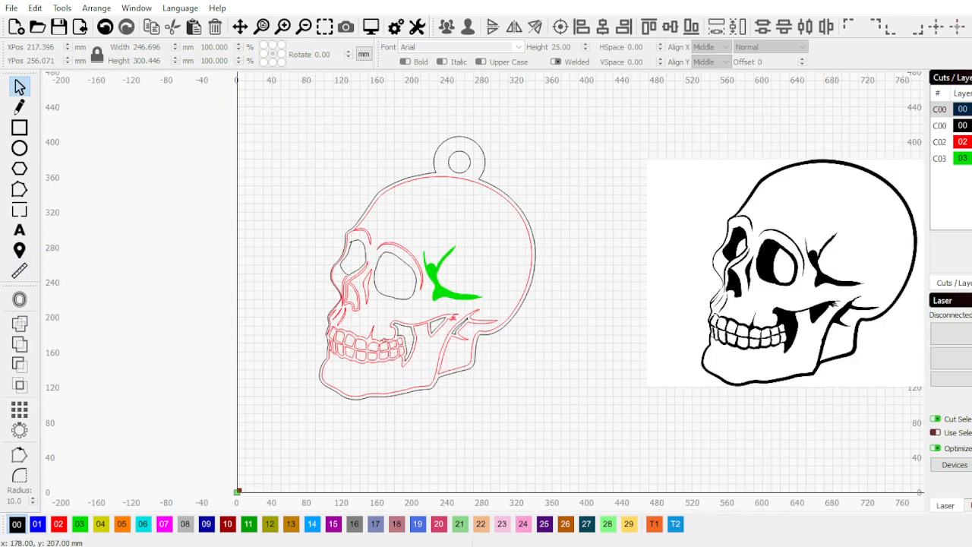
Select all shapes of the traced skull design, including the hanging ring, and group them
{"action": "scroll", "coordinate": [368, 303], "scroll_direction": "down", "scroll_amount": 2}
{"action": "left_click_drag", "start_coordinate": [235, 164], "coordinate": [517, 414]}
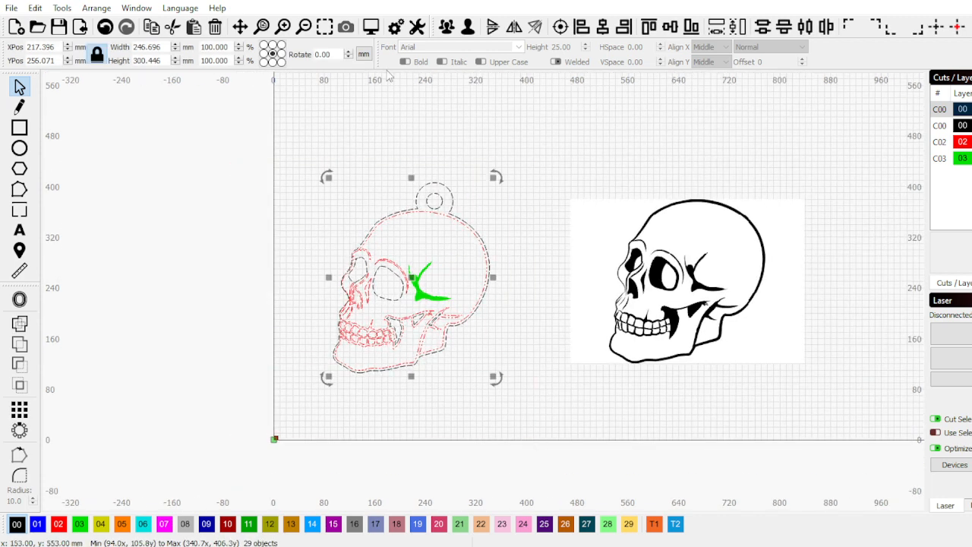
{"action": "left_click", "coordinate": [447, 27]}
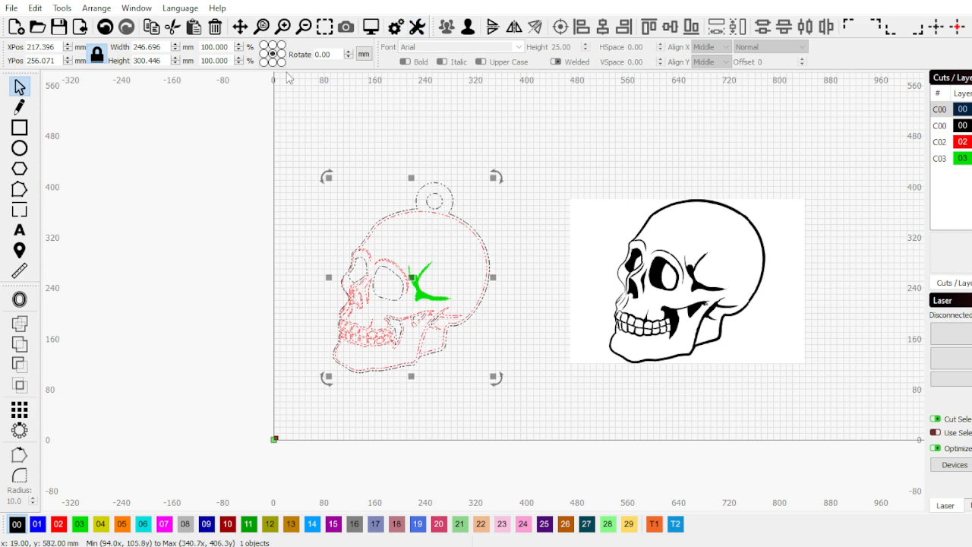
Scale the grouped skull proportionally to a height of 30 mm
{"action": "double_click", "coordinate": [168, 60]}
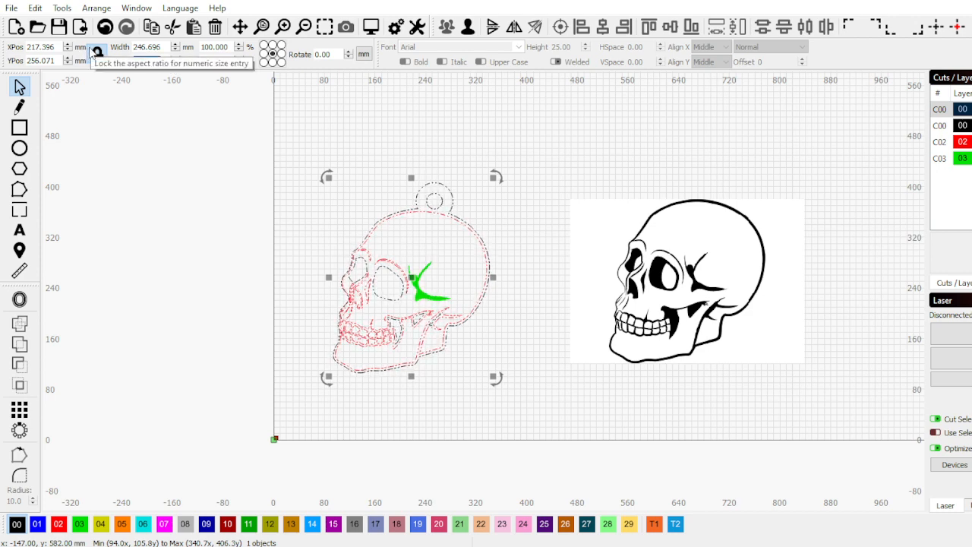
{"action": "type", "text": "30"}
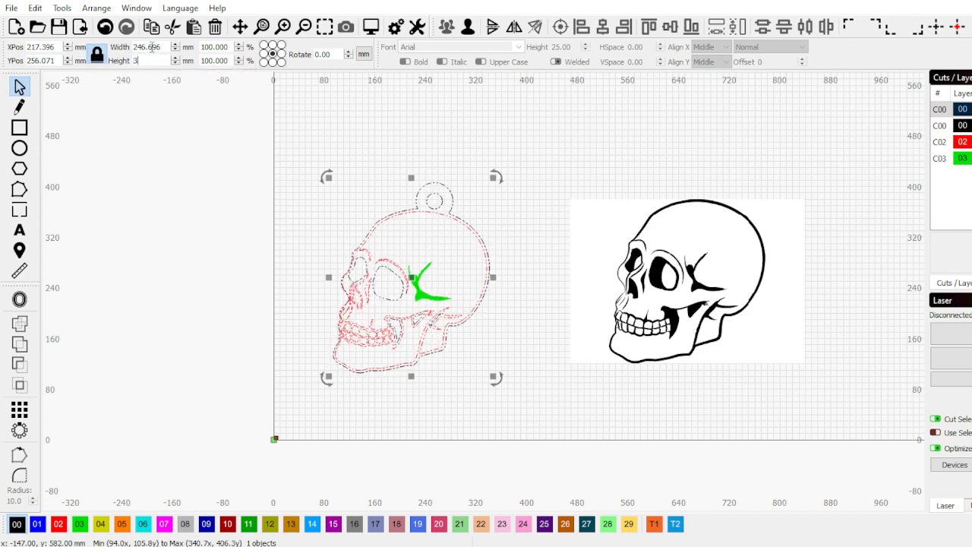
{"action": "key", "text": "Return"}
{"action": "scroll", "coordinate": [373, 239], "scroll_direction": "up", "scroll_amount": 12}
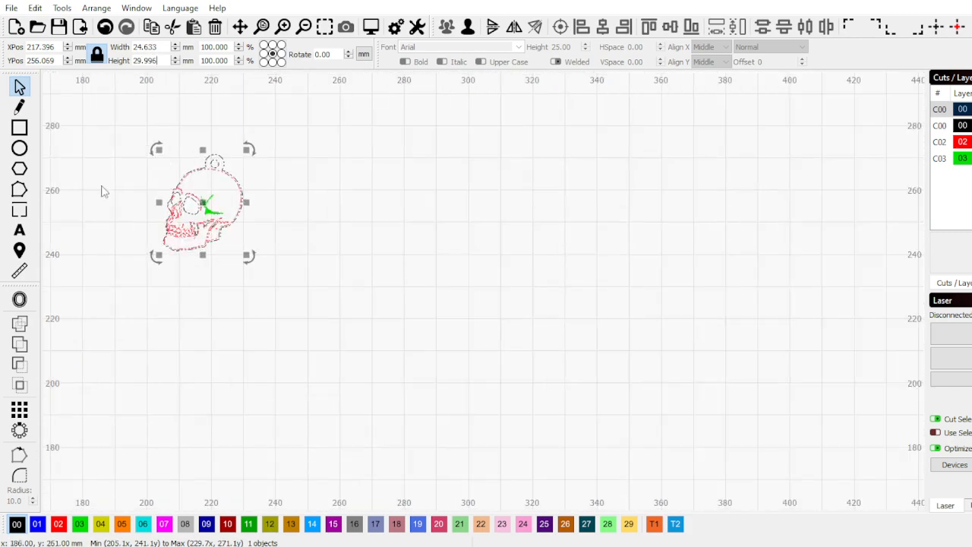
Set the grouped skull's height to 40 mm, keeping its proportions
{"action": "double_click", "coordinate": [140, 60]}
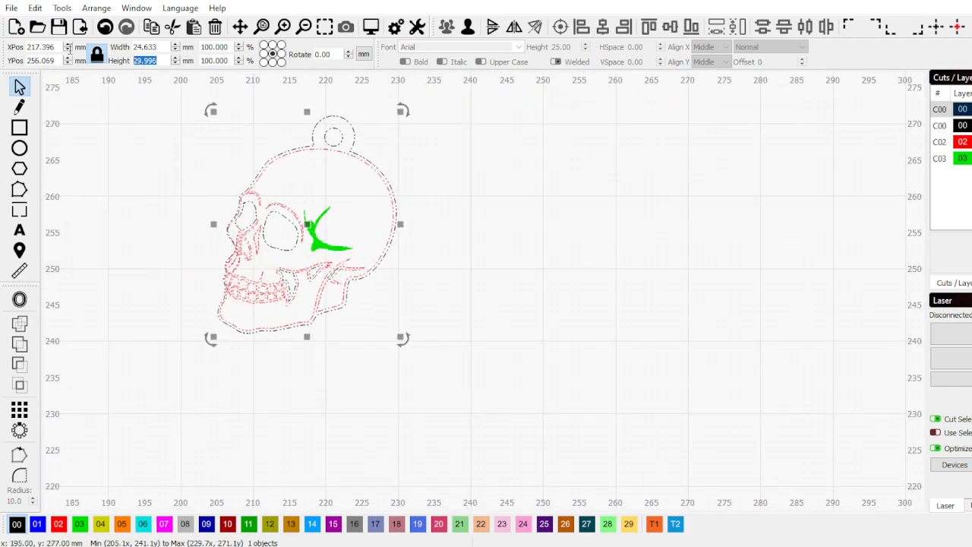
{"action": "type", "text": "40"}
{"action": "scroll", "coordinate": [521, 455], "scroll_direction": "down", "scroll_amount": 4}
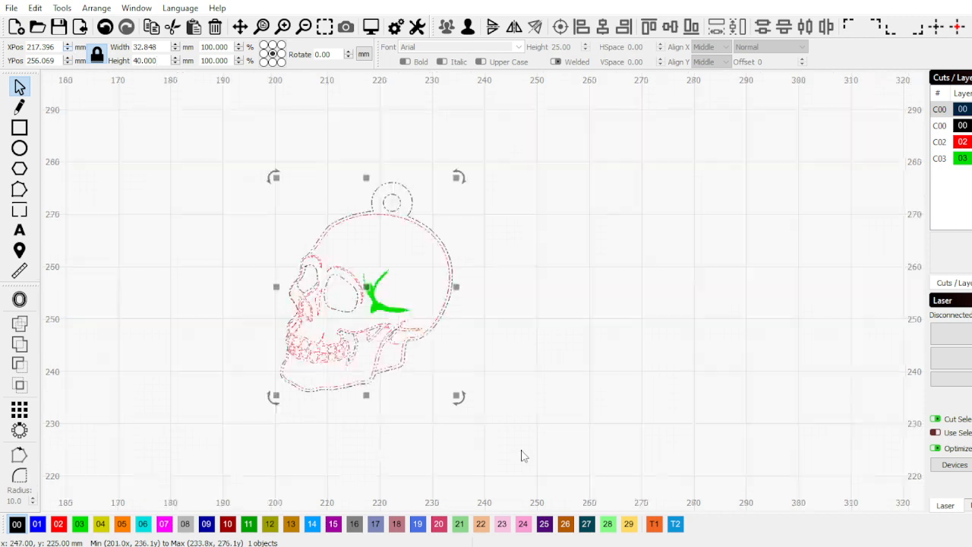
Set the grouped skull's width to 18 mm, keeping its proportions
{"action": "scroll", "coordinate": [219, 246], "scroll_direction": "up", "scroll_amount": 2}
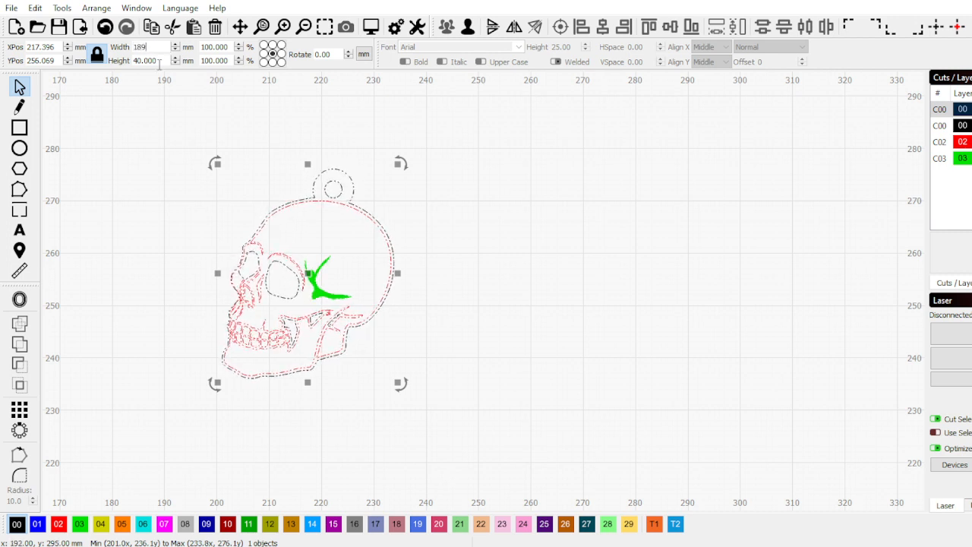
{"action": "key", "text": "Return"}
{"action": "left_click", "coordinate": [444, 305]}
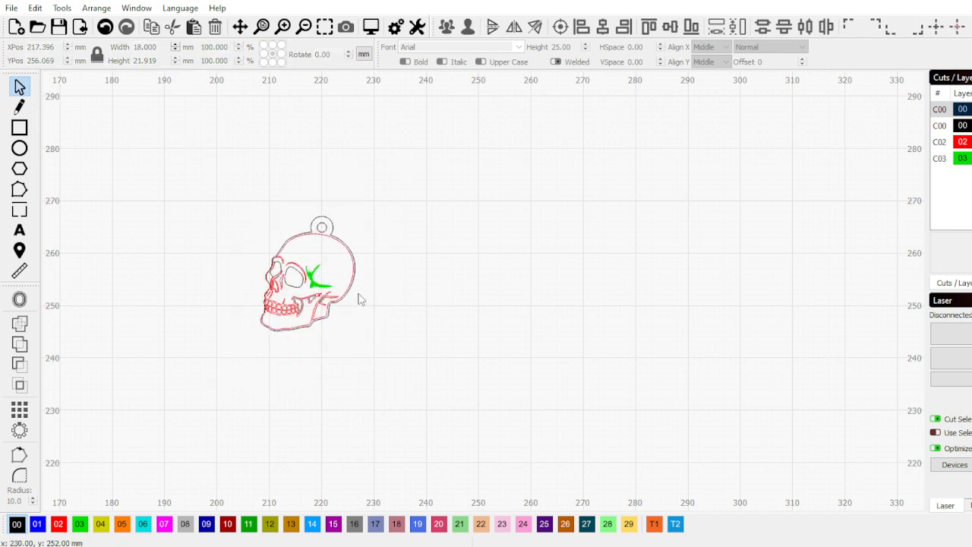
{"action": "scroll", "coordinate": [355, 296], "scroll_direction": "up", "scroll_amount": 2}
{"action": "scroll", "coordinate": [220, 188], "scroll_direction": "down", "scroll_amount": 1}
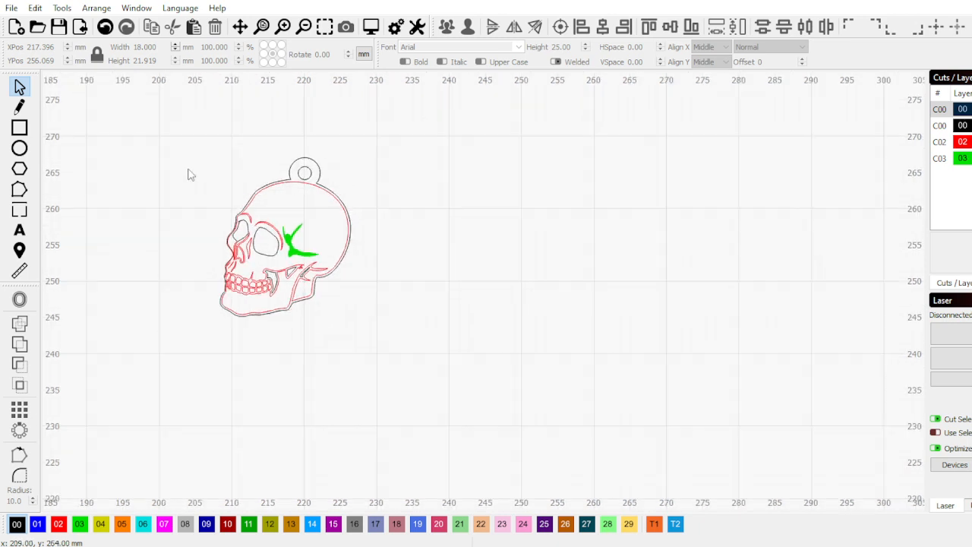
Duplicate the grouped skull beside the original and flip the copy horizontally
{"action": "left_click", "coordinate": [359, 273]}
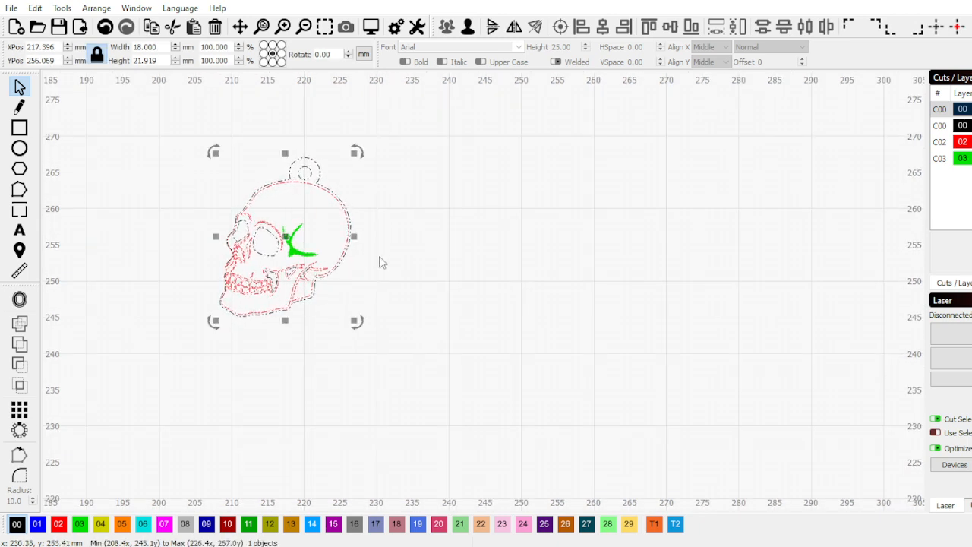
{"action": "key", "text": "ctrl+v"}
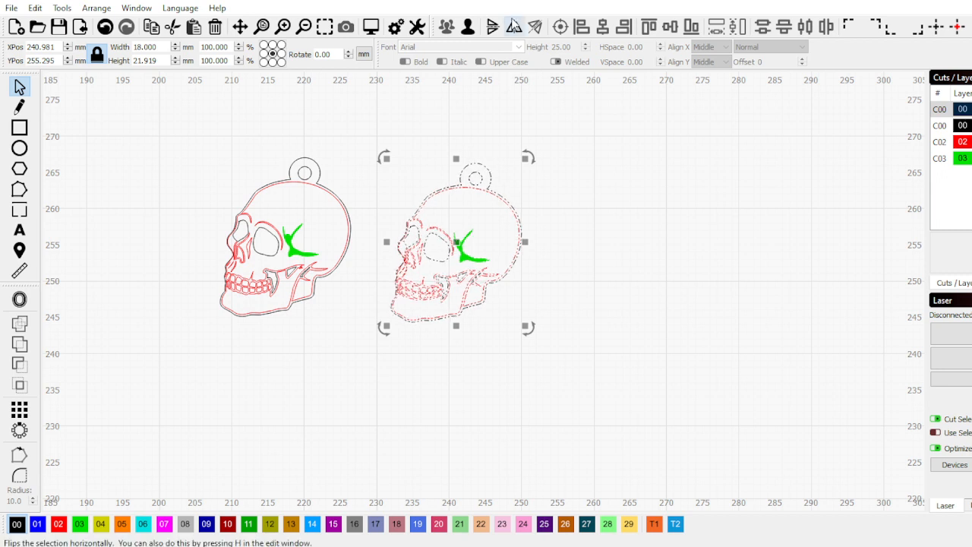
{"action": "left_click", "coordinate": [514, 27]}
Select both skulls and align their bottom edges
{"action": "left_click_drag", "start_coordinate": [547, 393], "coordinate": [213, 185]}
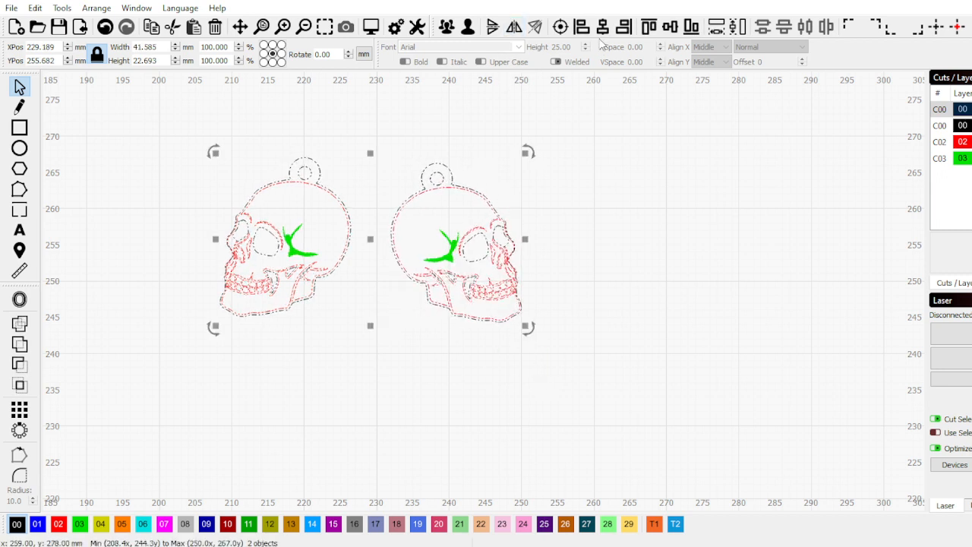
{"action": "left_click", "coordinate": [648, 289]}
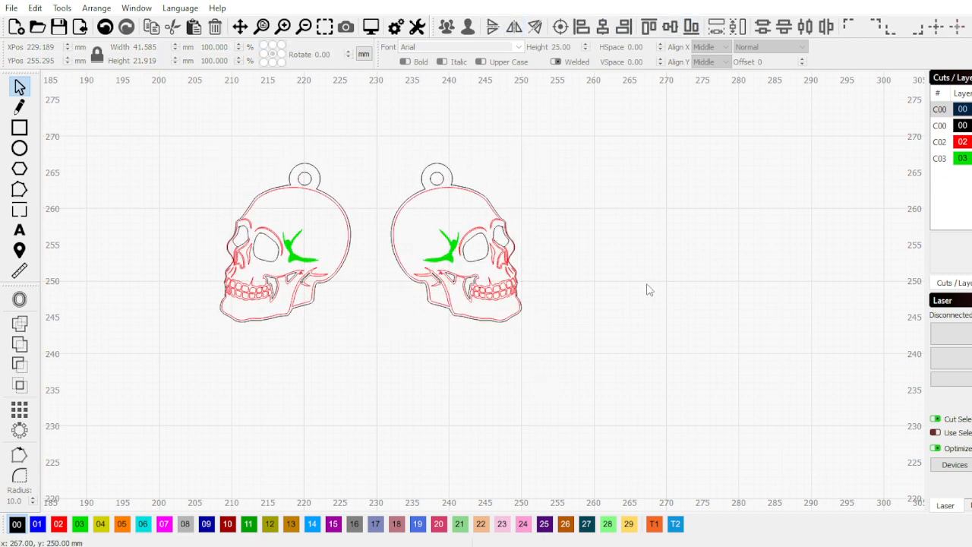
{"action": "scroll", "coordinate": [341, 312], "scroll_direction": "down", "scroll_amount": 2}
{"action": "scroll", "coordinate": [366, 249], "scroll_direction": "up", "scroll_amount": 5}
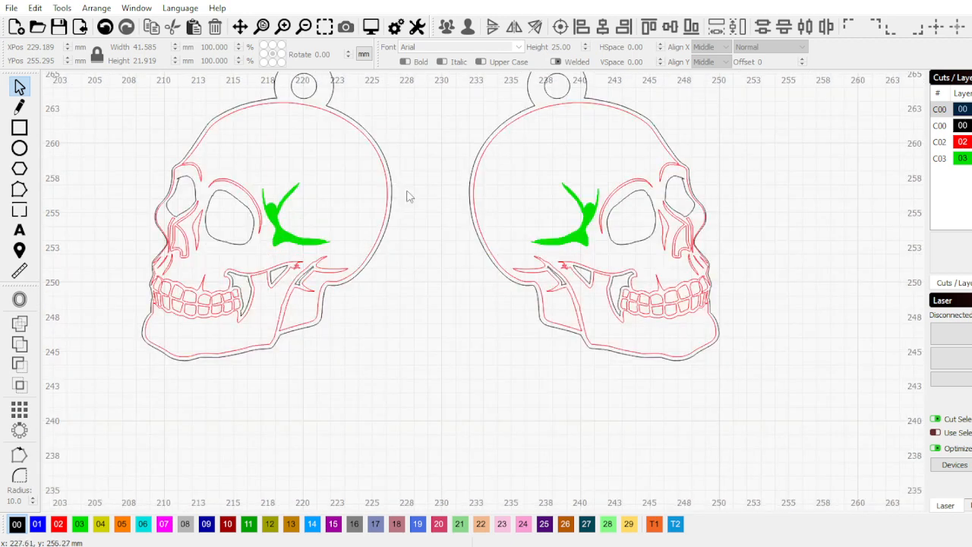
{"action": "scroll", "coordinate": [407, 196], "scroll_direction": "down", "scroll_amount": 3}
{"action": "scroll", "coordinate": [408, 168], "scroll_direction": "down", "scroll_amount": 3}
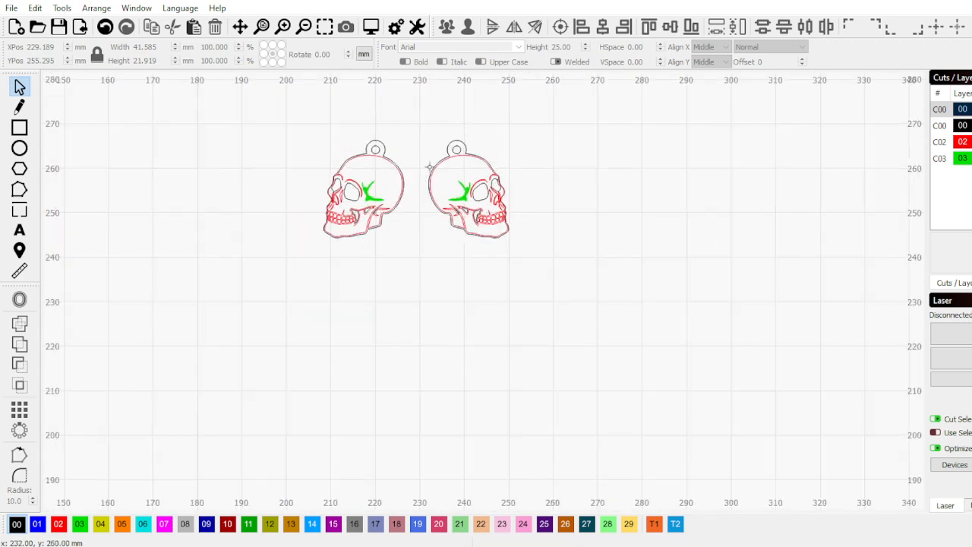
{"action": "scroll", "coordinate": [393, 124], "scroll_direction": "up", "scroll_amount": 4}
{"action": "scroll", "coordinate": [423, 168], "scroll_direction": "down", "scroll_amount": 6}
{"action": "scroll", "coordinate": [437, 182], "scroll_direction": "down", "scroll_amount": 3}
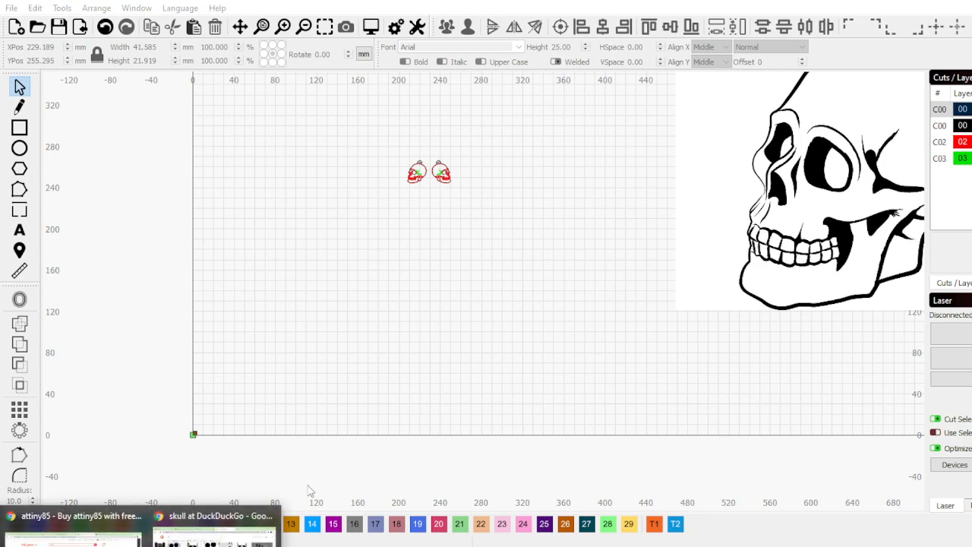
Switch to the DuckDuckGo image search in the browser and search for black-and-white clipart of "butterfly"
{"action": "left_click", "coordinate": [236, 518]}
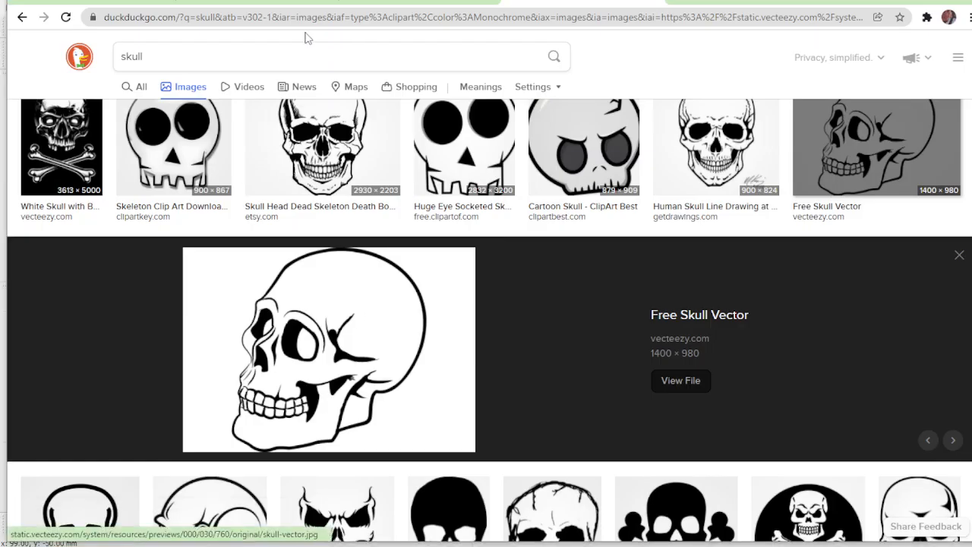
{"action": "left_click", "coordinate": [115, 50]}
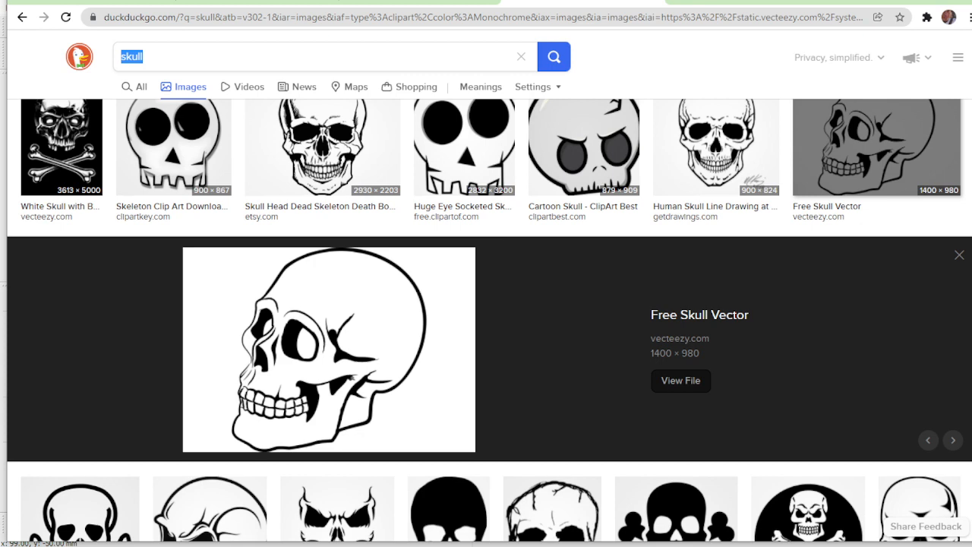
{"action": "type", "text": "butter"}
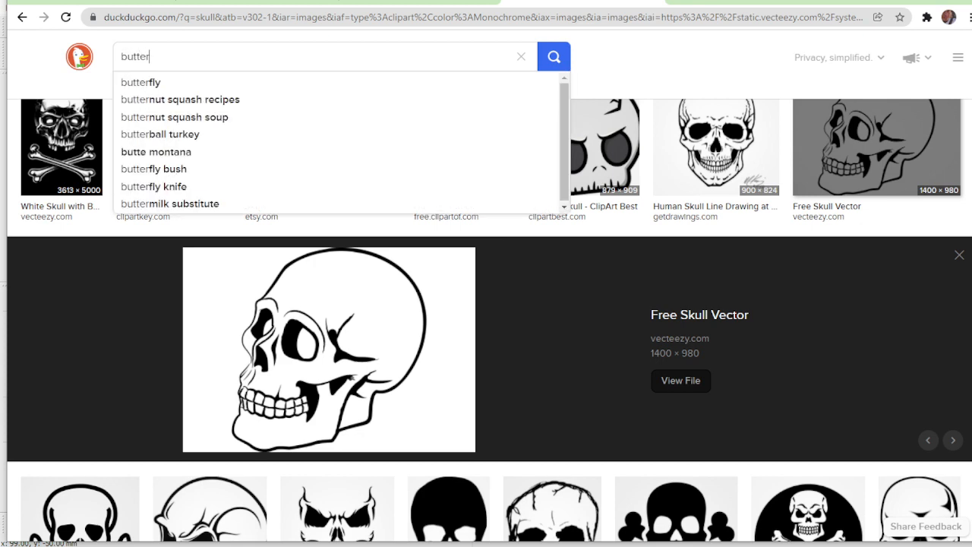
{"action": "type", "text": "fly"}
{"action": "key", "text": "Return"}
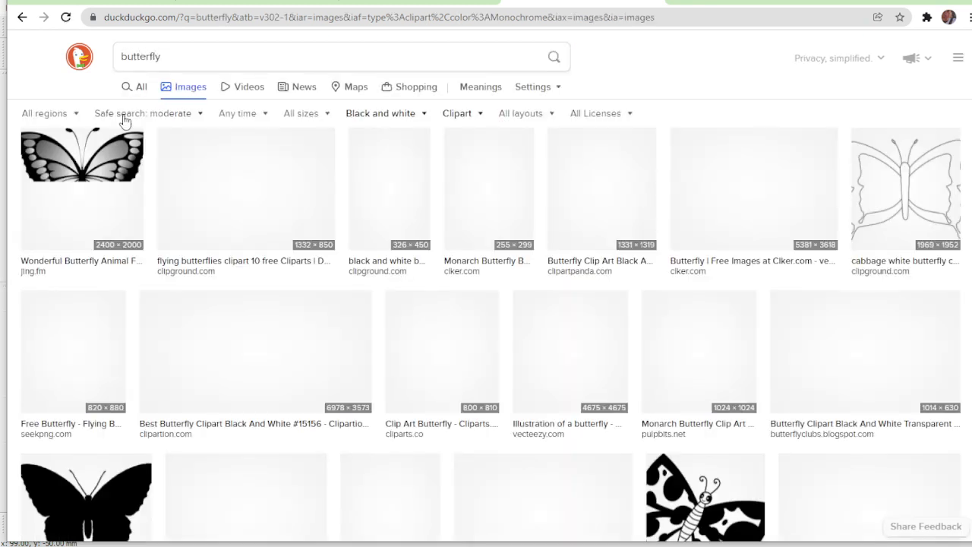
{"action": "scroll", "coordinate": [259, 182], "scroll_direction": "down", "scroll_amount": 1}
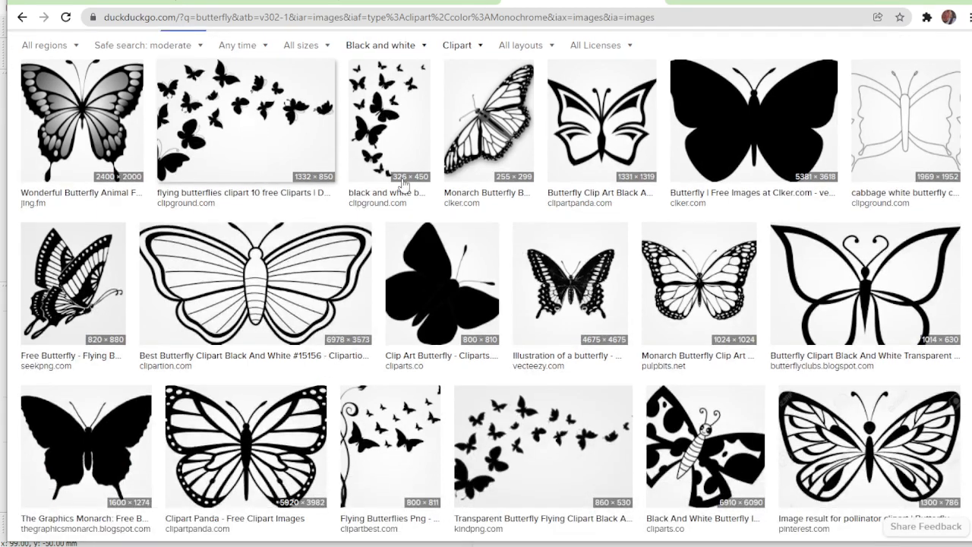
Preview the monarch butterfly and the solid black Cliparts.co butterfly results, and copy the solid black butterfly image
{"action": "left_click", "coordinate": [672, 270]}
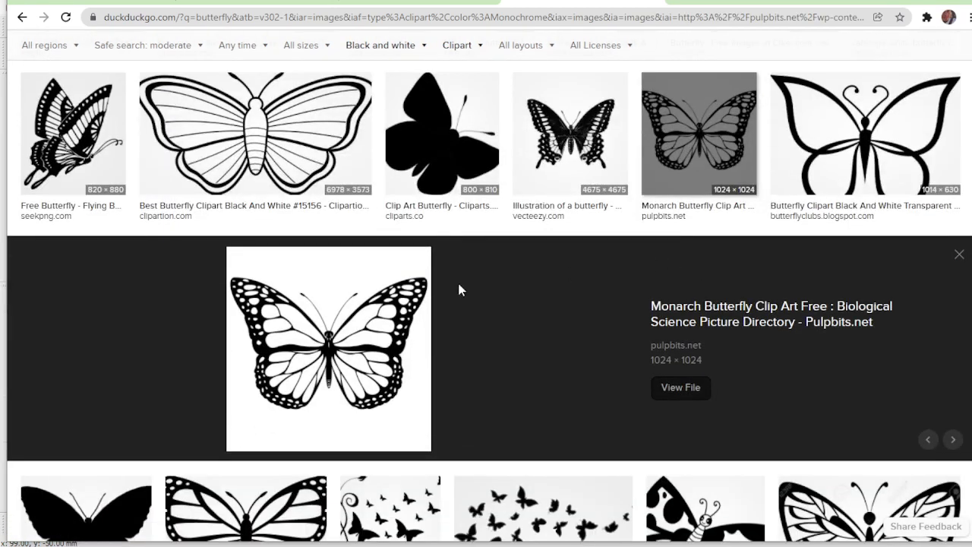
{"action": "scroll", "coordinate": [472, 314], "scroll_direction": "down", "scroll_amount": 2}
{"action": "scroll", "coordinate": [467, 278], "scroll_direction": "up", "scroll_amount": 3}
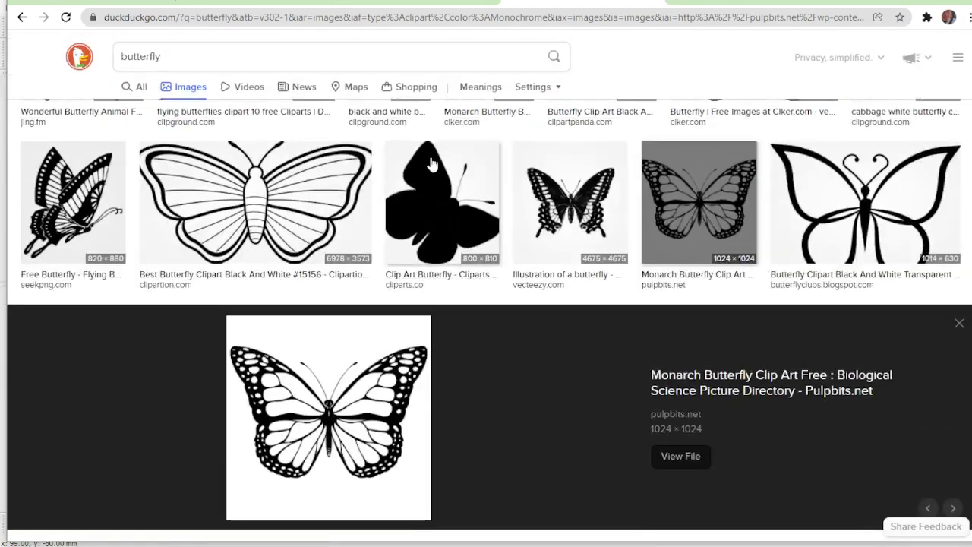
{"action": "left_click", "coordinate": [433, 165]}
{"action": "scroll", "coordinate": [369, 311], "scroll_direction": "down", "scroll_amount": 2}
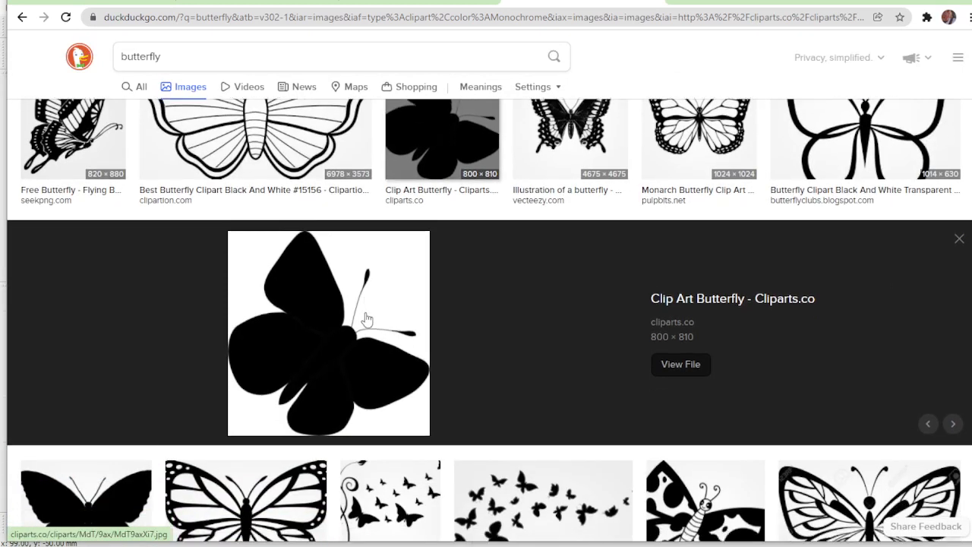
{"action": "scroll", "coordinate": [380, 312], "scroll_direction": "up", "scroll_amount": 2}
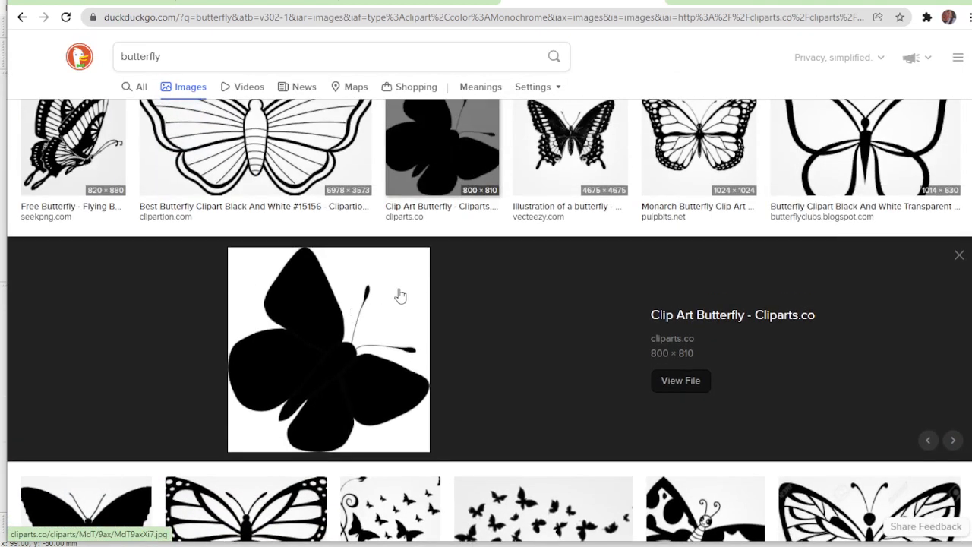
{"action": "right_click", "coordinate": [329, 307]}
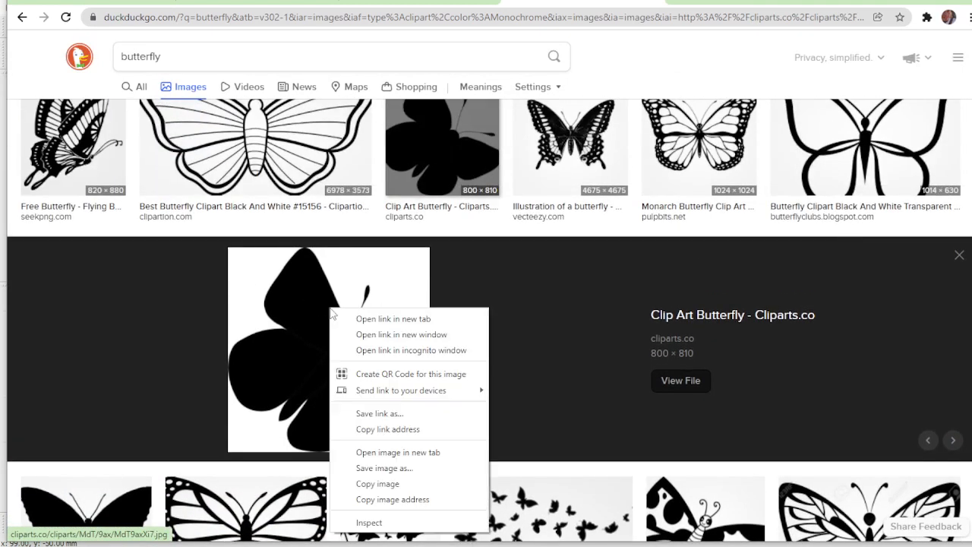
{"action": "left_click", "coordinate": [378, 484]}
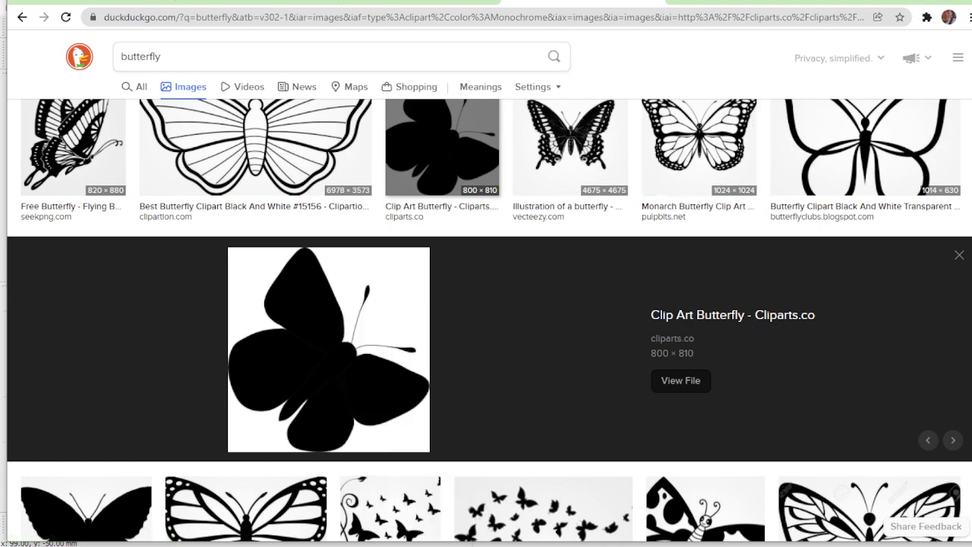
Switch to LightBurn and replace the large skull source image with the copied butterfly image, pasted beside the small skulls
{"action": "key", "text": "alt+Tab"}
{"action": "scroll", "coordinate": [377, 256], "scroll_direction": "down", "scroll_amount": 3}
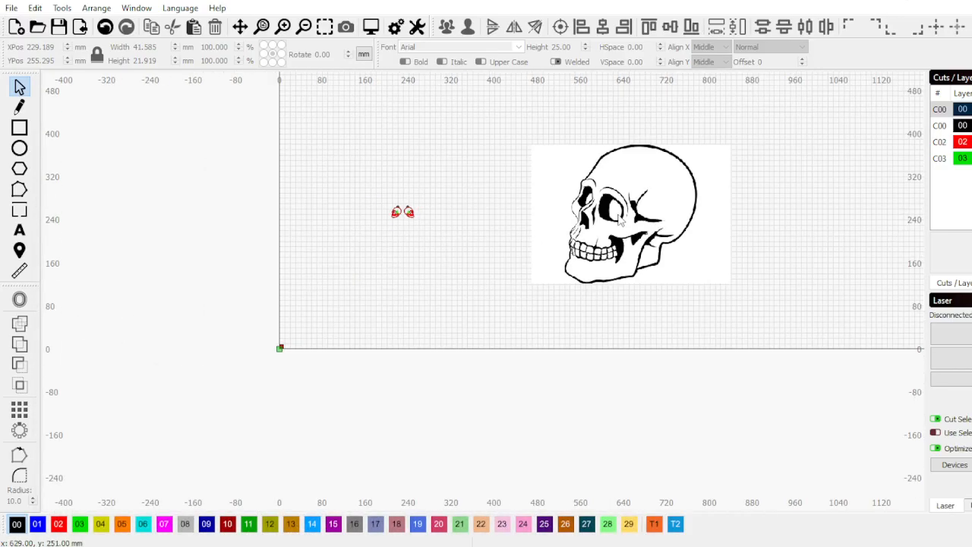
{"action": "left_click", "coordinate": [620, 221]}
{"action": "key", "text": "Delete"}
{"action": "right_click", "coordinate": [534, 213]}
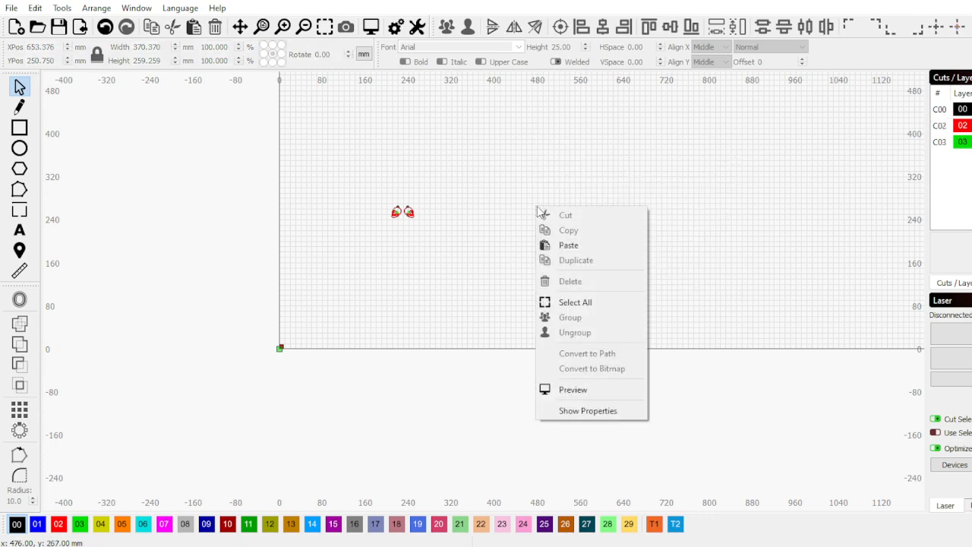
{"action": "left_click", "coordinate": [560, 246]}
{"action": "scroll", "coordinate": [528, 213], "scroll_direction": "up", "scroll_amount": 3}
{"action": "scroll", "coordinate": [528, 213], "scroll_direction": "down", "scroll_amount": 2}
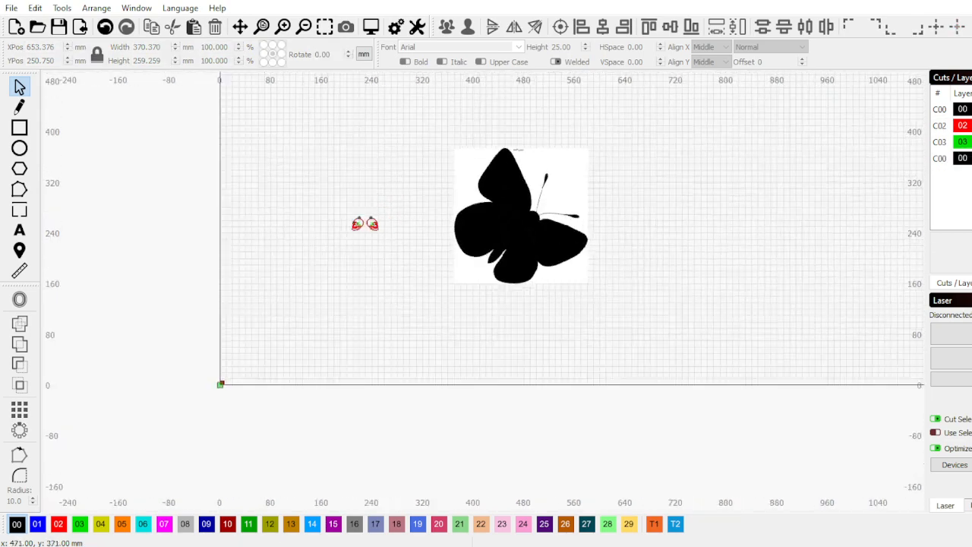
Trace the butterfly image with the threshold at 215 and shift the traced outline so it centres at X 470, Y 266 mm
{"action": "scroll", "coordinate": [597, 209], "scroll_direction": "up", "scroll_amount": 6}
{"action": "scroll", "coordinate": [597, 209], "scroll_direction": "down", "scroll_amount": 6}
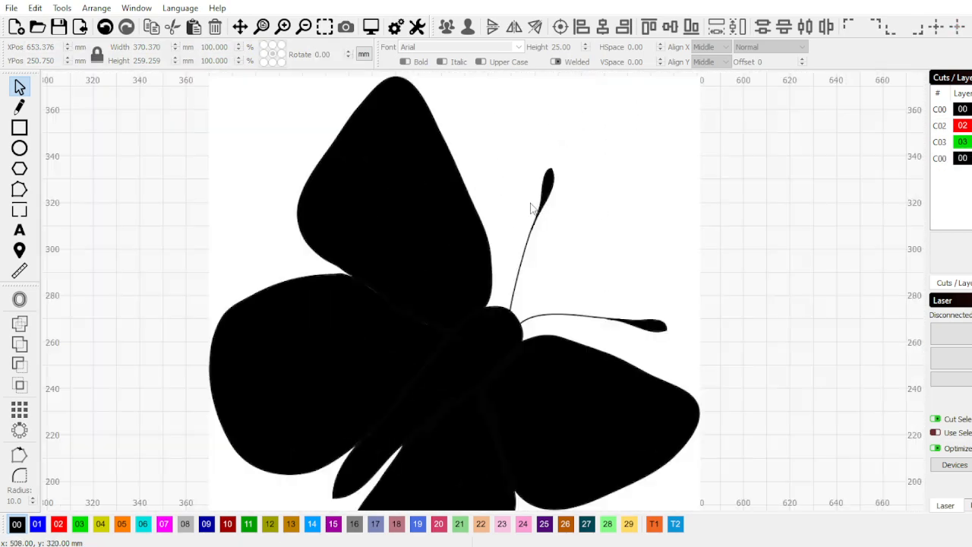
{"action": "right_click", "coordinate": [501, 222]}
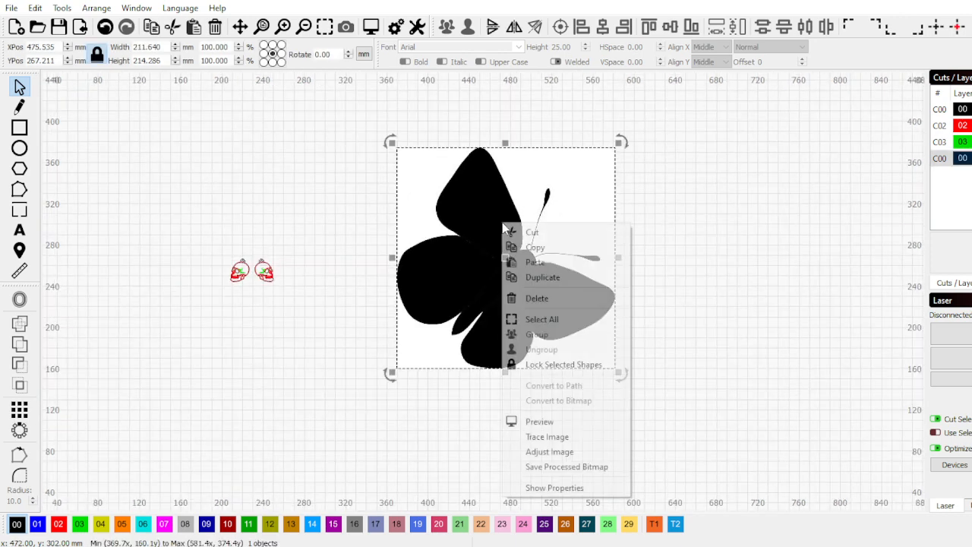
{"action": "left_click", "coordinate": [592, 441]}
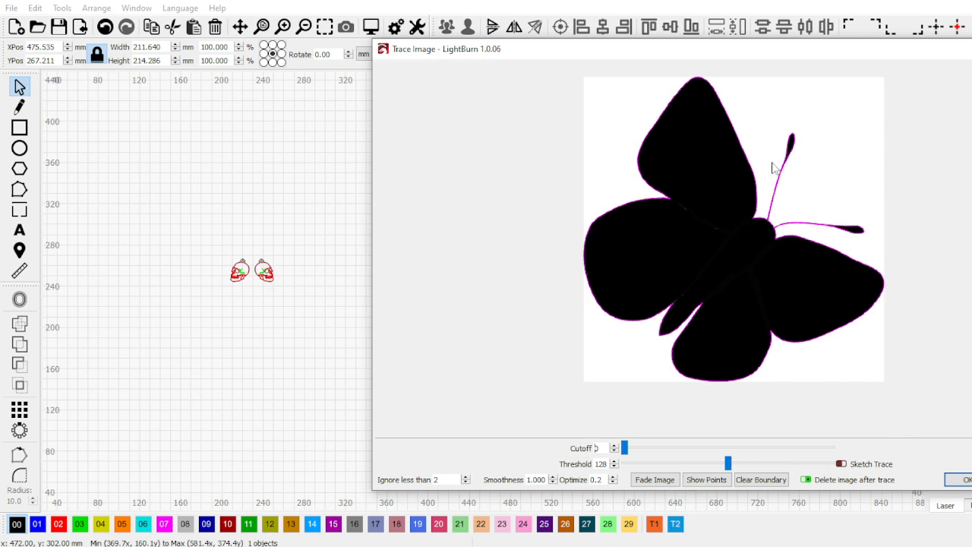
{"action": "scroll", "coordinate": [772, 167], "scroll_direction": "up", "scroll_amount": 10}
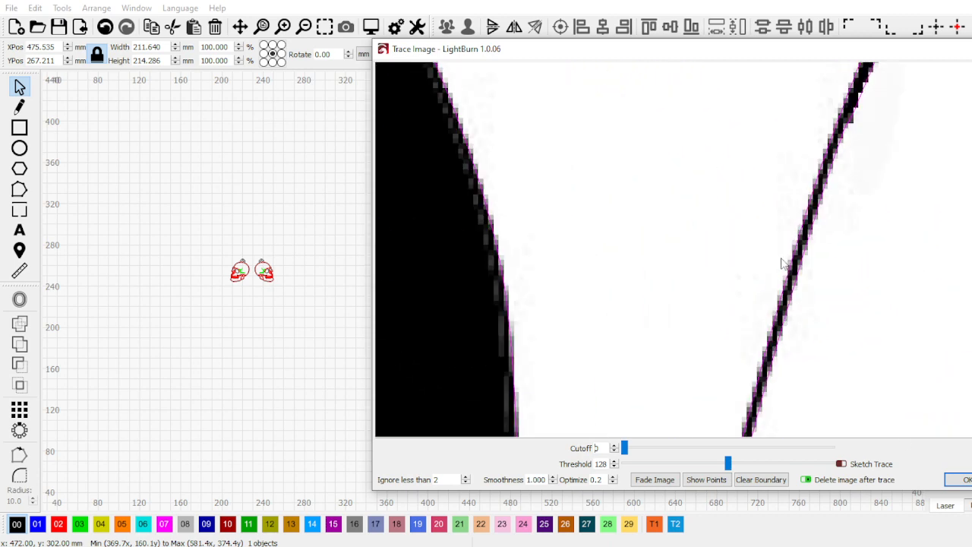
{"action": "scroll", "coordinate": [782, 264], "scroll_direction": "down", "scroll_amount": 1}
{"action": "left_click", "coordinate": [687, 461]}
{"action": "left_click", "coordinate": [681, 462]}
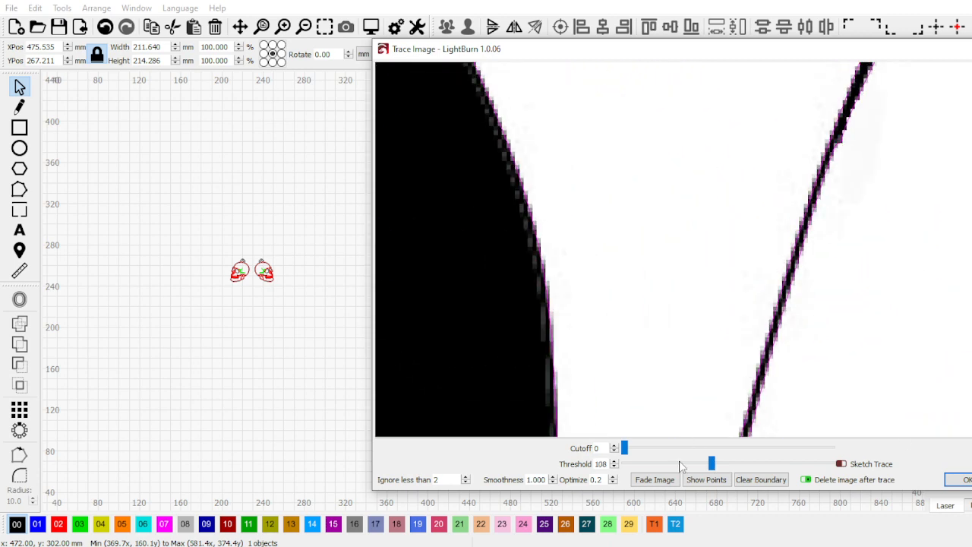
{"action": "left_click_drag", "start_coordinate": [720, 465], "coordinate": [799, 463]}
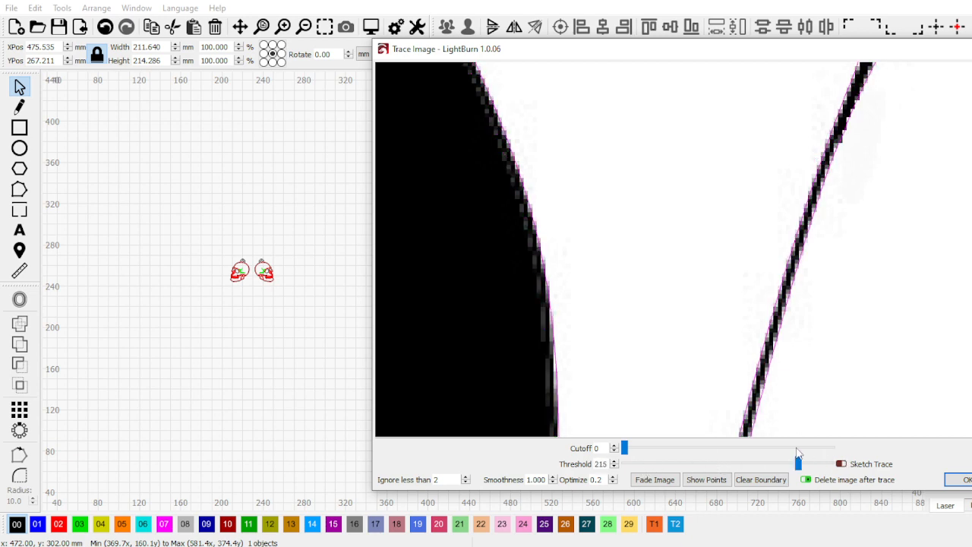
{"action": "scroll", "coordinate": [722, 221], "scroll_direction": "down", "scroll_amount": 4}
{"action": "scroll", "coordinate": [726, 229], "scroll_direction": "down", "scroll_amount": 3}
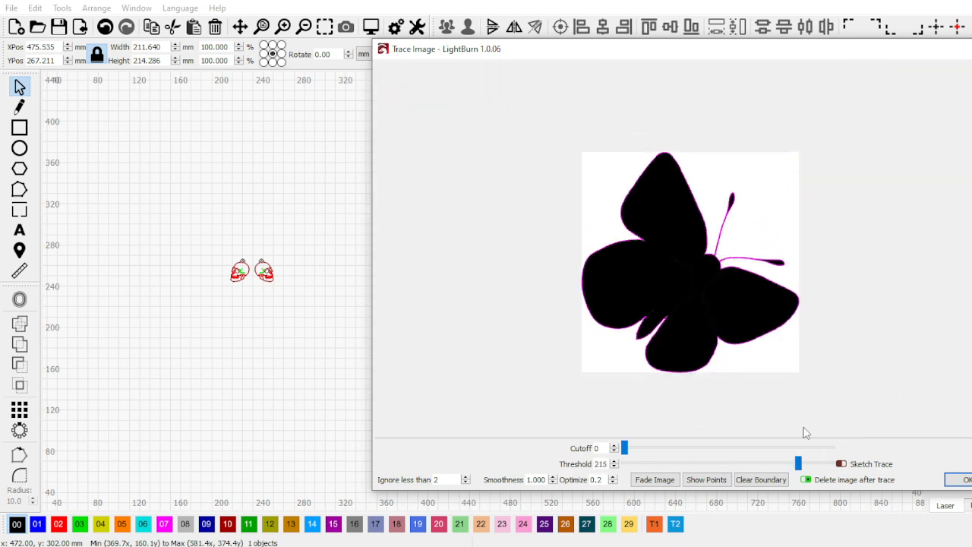
{"action": "left_click", "coordinate": [965, 479]}
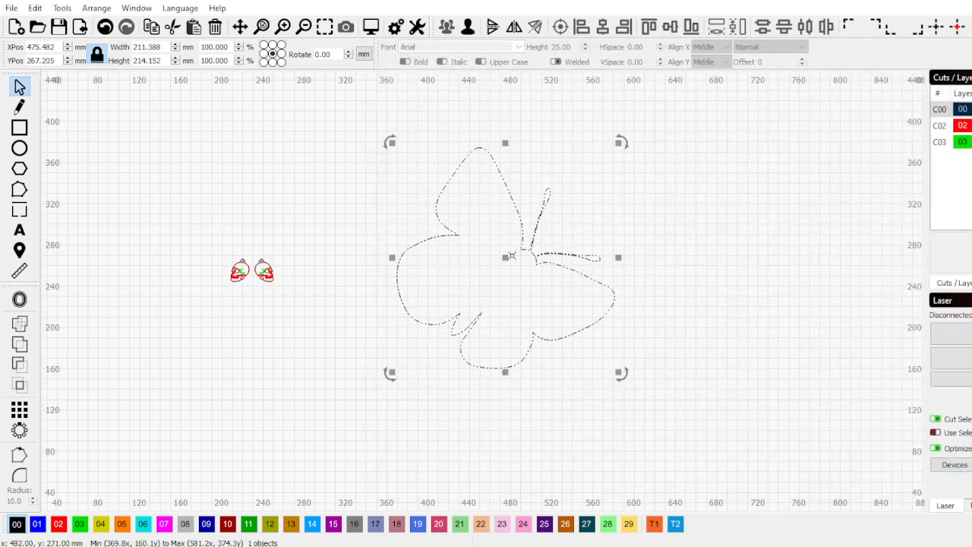
{"action": "mouse_move", "coordinate": [506, 258]}
{"action": "left_mouse_down"}
{"action": "mouse_move", "coordinate": [468, 271]}
{"action": "mouse_move", "coordinate": [504, 258]}
{"action": "left_mouse_up"}
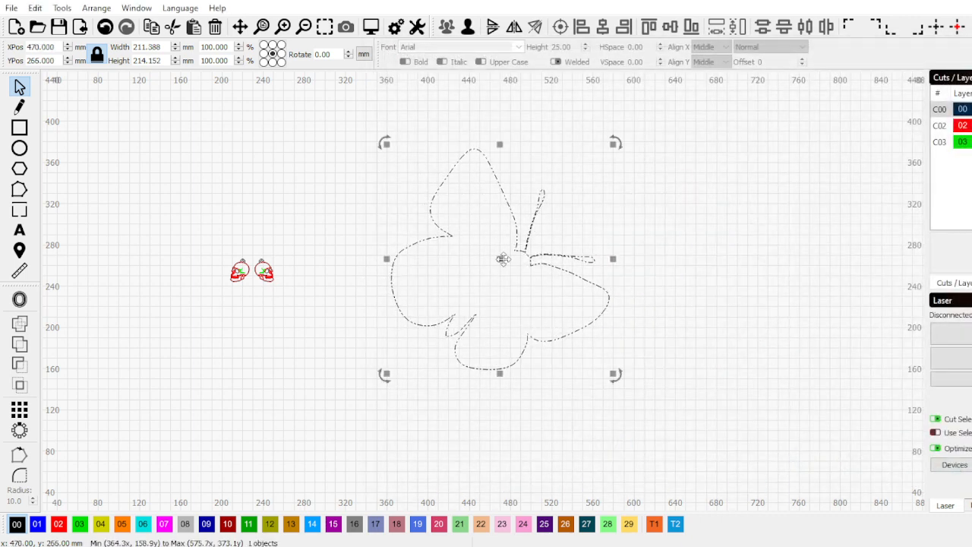
Examine the traced butterfly outline up close, especially the thin antennae where they join the head
{"action": "left_click", "coordinate": [364, 235]}
{"action": "scroll", "coordinate": [383, 235], "scroll_direction": "up", "scroll_amount": 2}
{"action": "scroll", "coordinate": [403, 234], "scroll_direction": "down", "scroll_amount": 3}
{"action": "scroll", "coordinate": [416, 231], "scroll_direction": "up", "scroll_amount": 4}
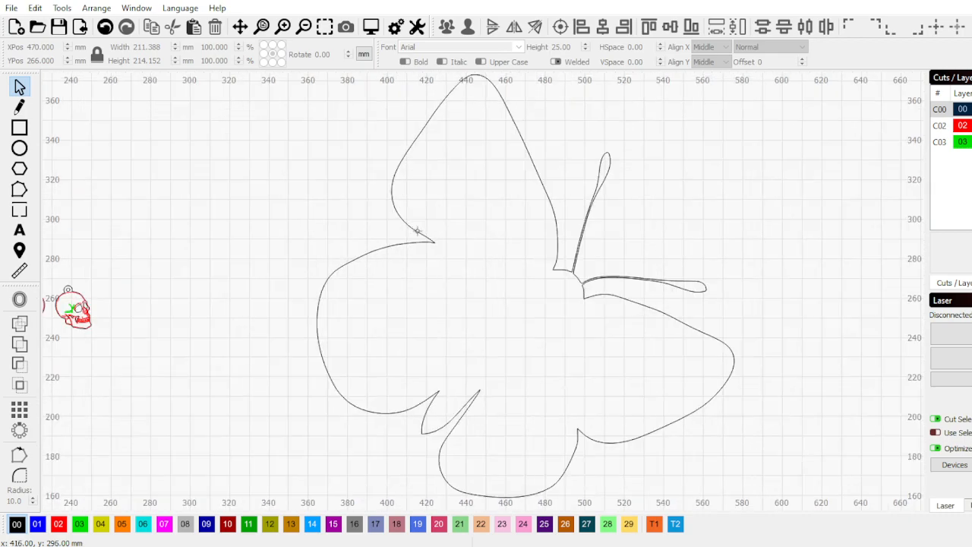
{"action": "left_click", "coordinate": [411, 241]}
{"action": "scroll", "coordinate": [448, 246], "scroll_direction": "up", "scroll_amount": 2}
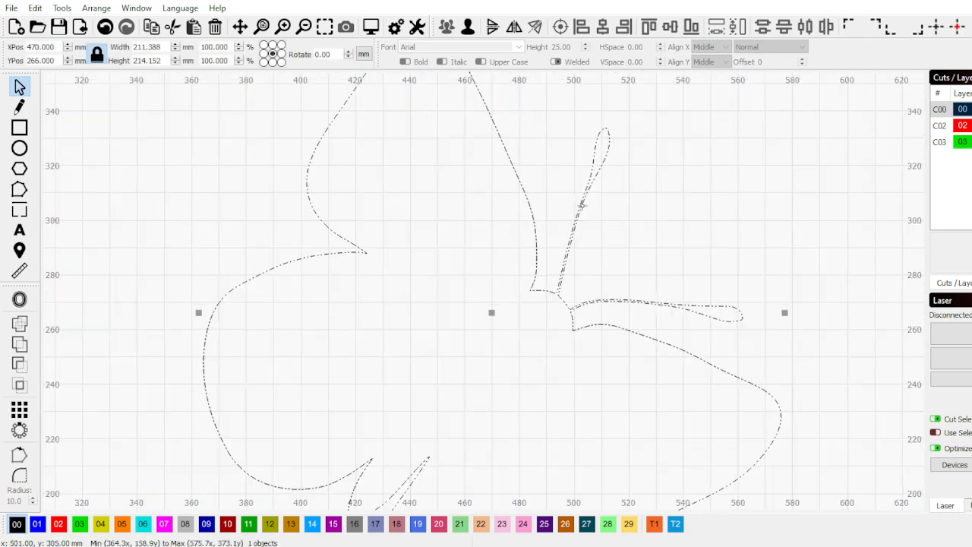
{"action": "scroll", "coordinate": [516, 254], "scroll_direction": "down", "scroll_amount": 3}
{"action": "left_click", "coordinate": [516, 254]}
{"action": "scroll", "coordinate": [581, 260], "scroll_direction": "up", "scroll_amount": 4}
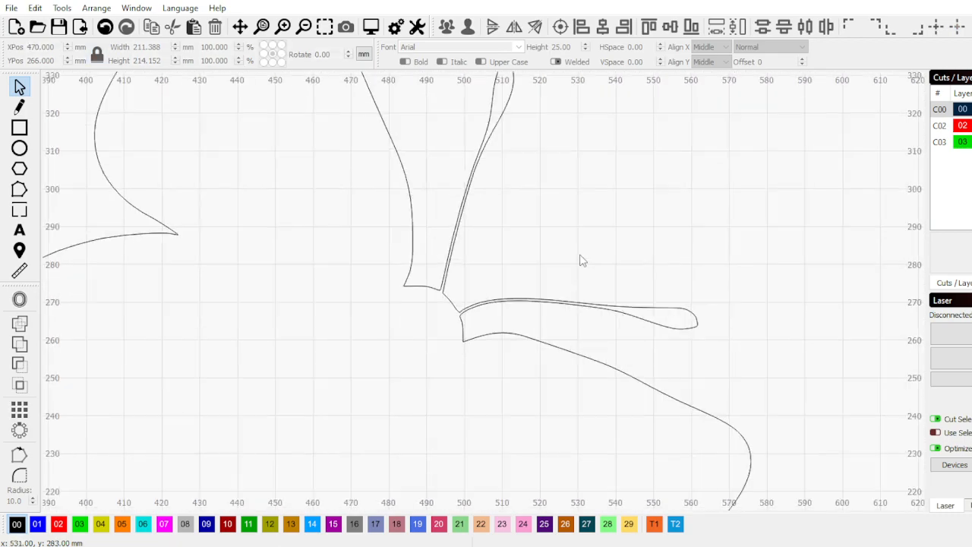
Offset the traced butterfly outline outward by 5 mm with round corners, keeping the original outline
{"action": "left_click", "coordinate": [454, 248]}
{"action": "scroll", "coordinate": [390, 228], "scroll_direction": "down", "scroll_amount": 3}
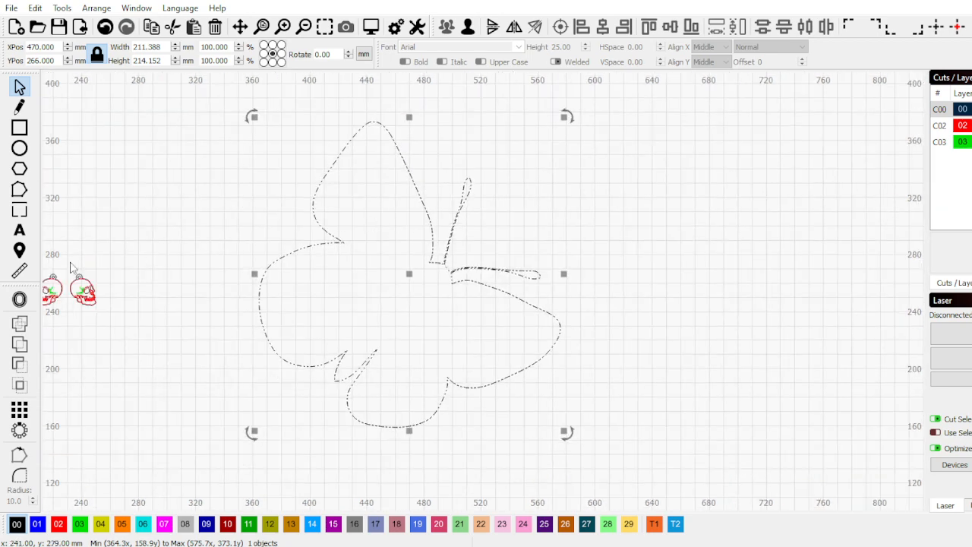
{"action": "left_click", "coordinate": [19, 298]}
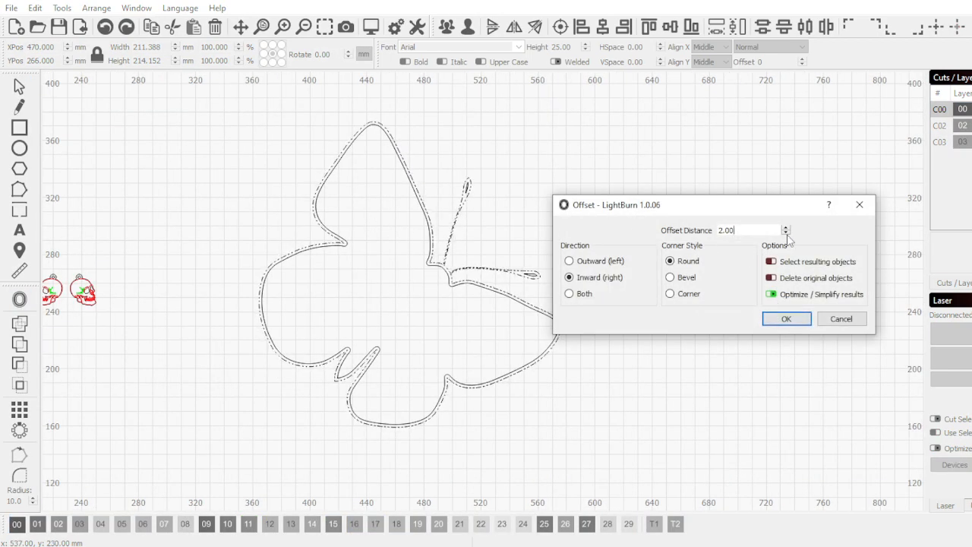
{"action": "left_click", "coordinate": [601, 261]}
{"action": "scroll", "coordinate": [465, 199], "scroll_direction": "up", "scroll_amount": 2}
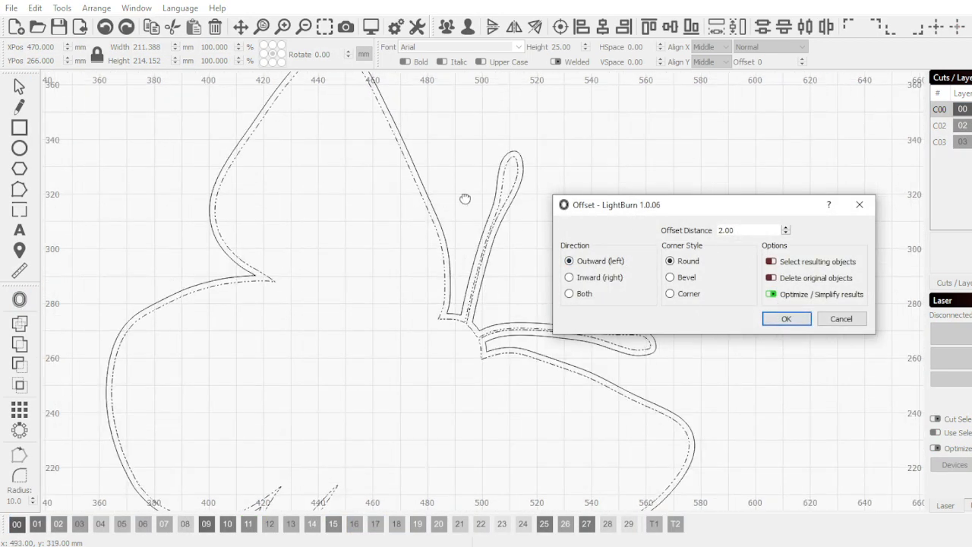
{"action": "left_click", "coordinate": [787, 228]}
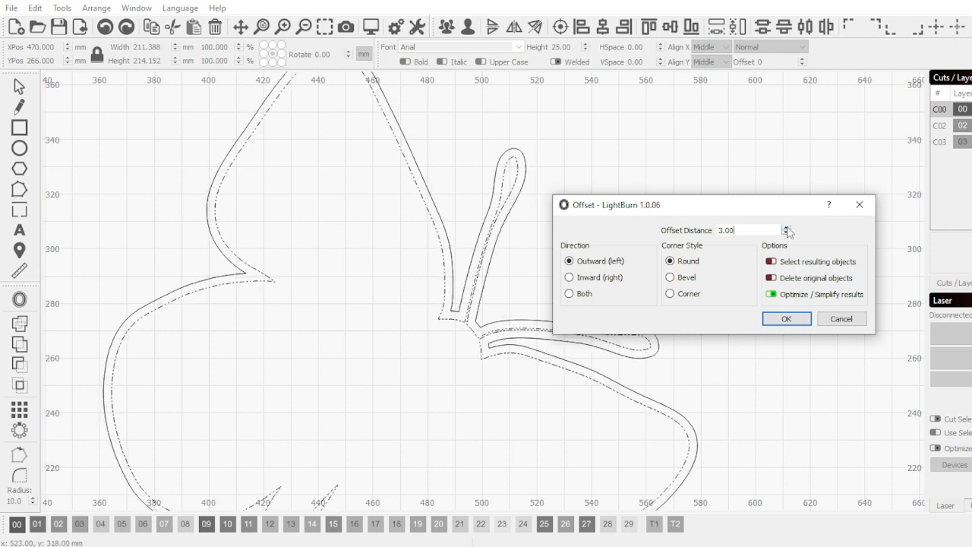
{"action": "left_click", "coordinate": [787, 228]}
{"action": "left_click", "coordinate": [787, 228]}
{"action": "left_click", "coordinate": [787, 228]}
{"action": "left_click", "coordinate": [787, 233]}
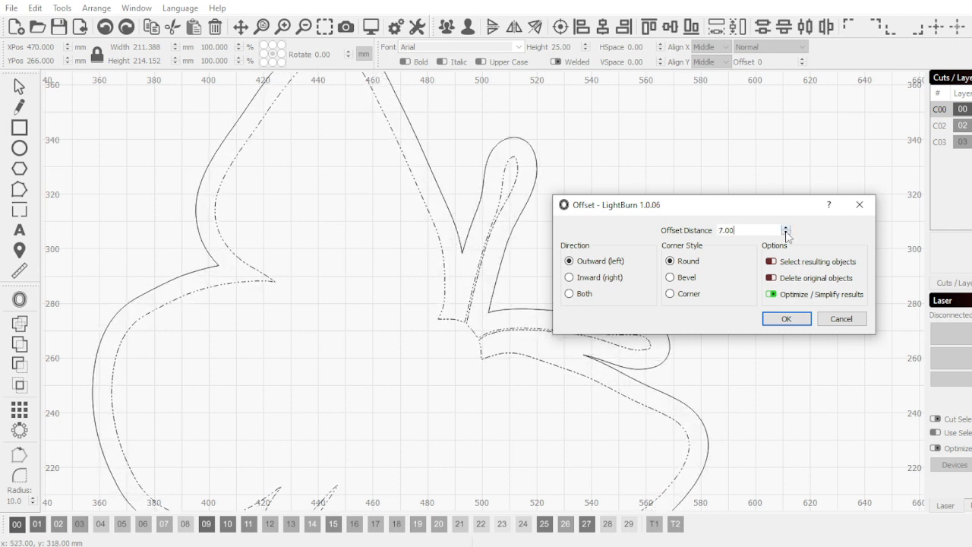
{"action": "left_click", "coordinate": [788, 319]}
{"action": "scroll", "coordinate": [534, 183], "scroll_direction": "down", "scroll_amount": 5}
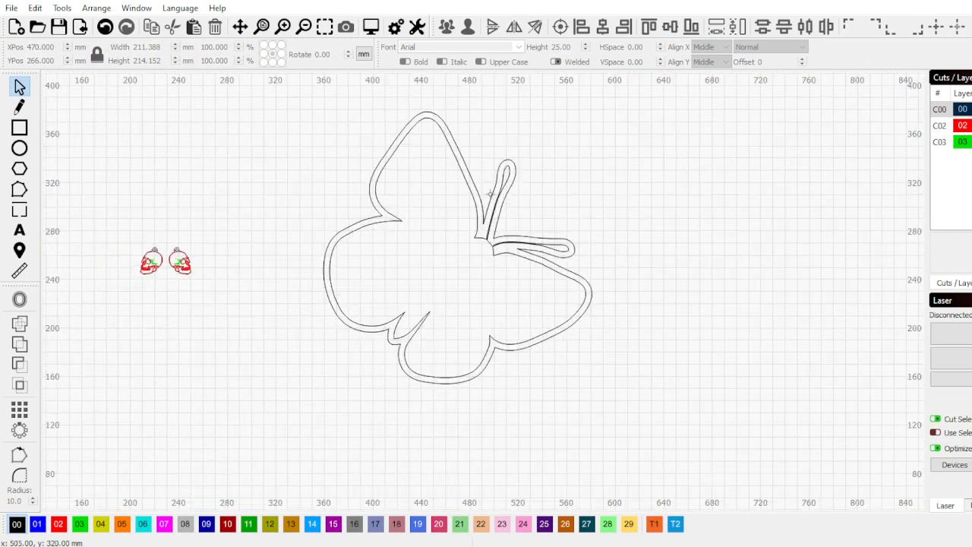
Assign the original inner butterfly outline to the red layer 02
{"action": "scroll", "coordinate": [500, 181], "scroll_direction": "up", "scroll_amount": 3}
{"action": "left_click", "coordinate": [470, 254]}
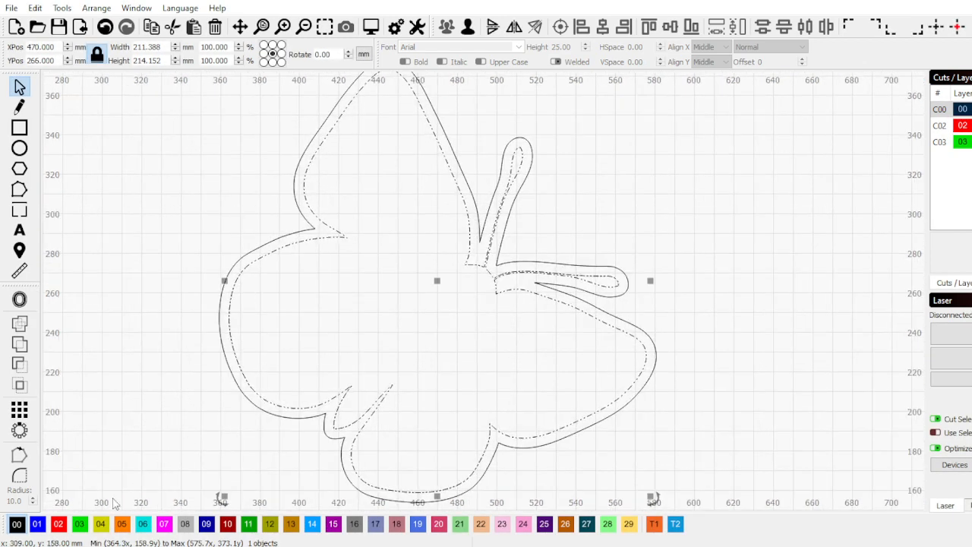
{"action": "left_click", "coordinate": [59, 524]}
{"action": "left_click", "coordinate": [107, 482]}
{"action": "scroll", "coordinate": [337, 357], "scroll_direction": "down", "scroll_amount": 3}
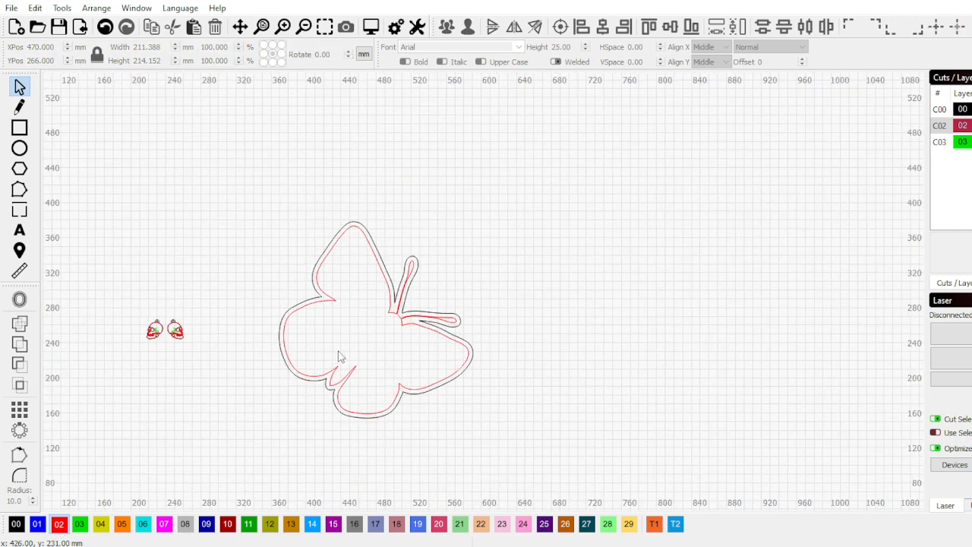
Offset the red butterfly outline inward by 8 mm with round corners, keeping the original
{"action": "scroll", "coordinate": [375, 268], "scroll_direction": "up", "scroll_amount": 4}
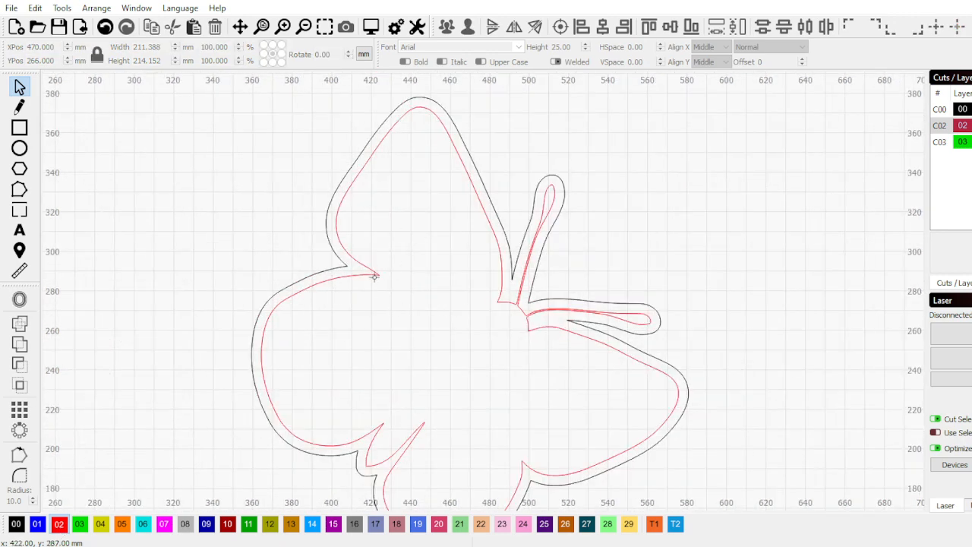
{"action": "left_click", "coordinate": [375, 277]}
{"action": "left_click", "coordinate": [20, 299]}
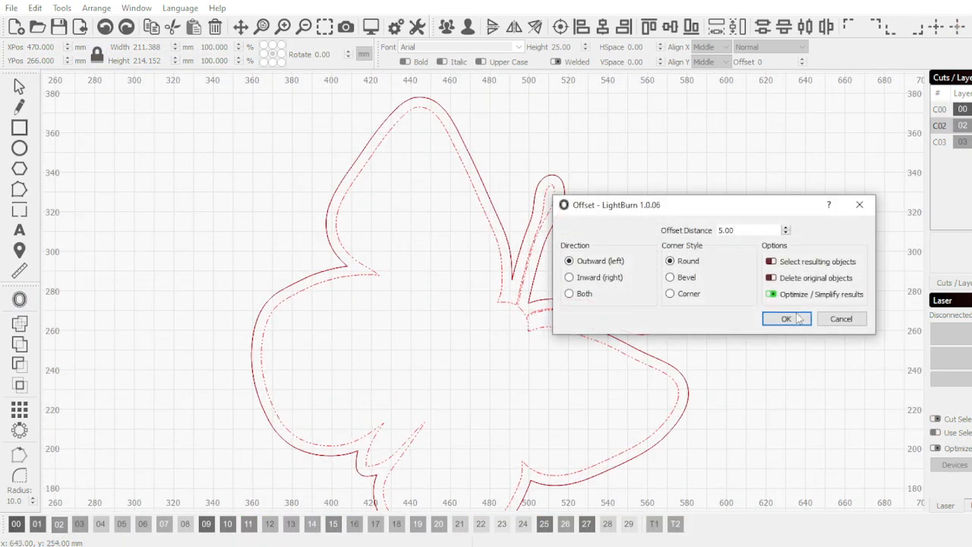
{"action": "left_click", "coordinate": [786, 228]}
{"action": "left_click", "coordinate": [786, 228]}
{"action": "left_click", "coordinate": [787, 228]}
{"action": "left_click", "coordinate": [786, 228]}
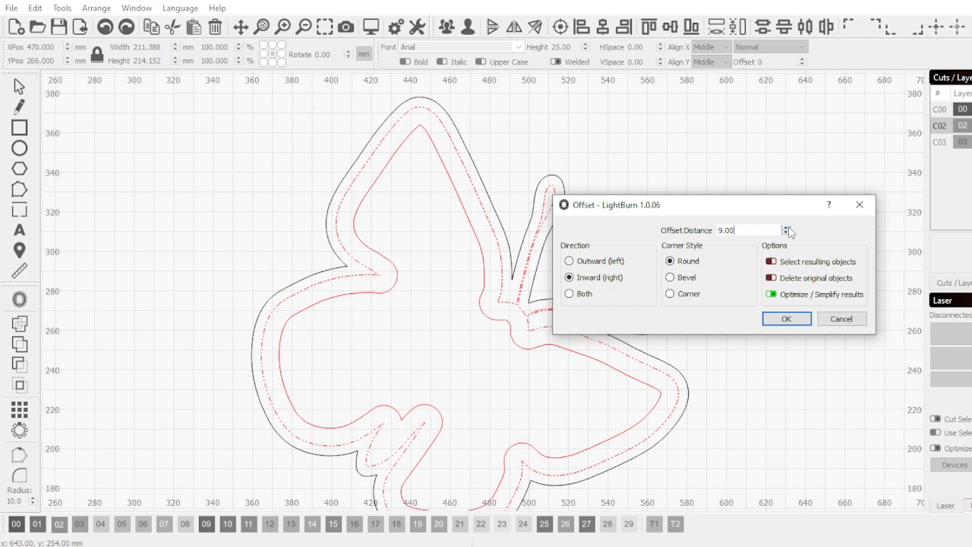
{"action": "left_click", "coordinate": [786, 228]}
{"action": "left_click", "coordinate": [787, 228]}
{"action": "left_click", "coordinate": [786, 228]}
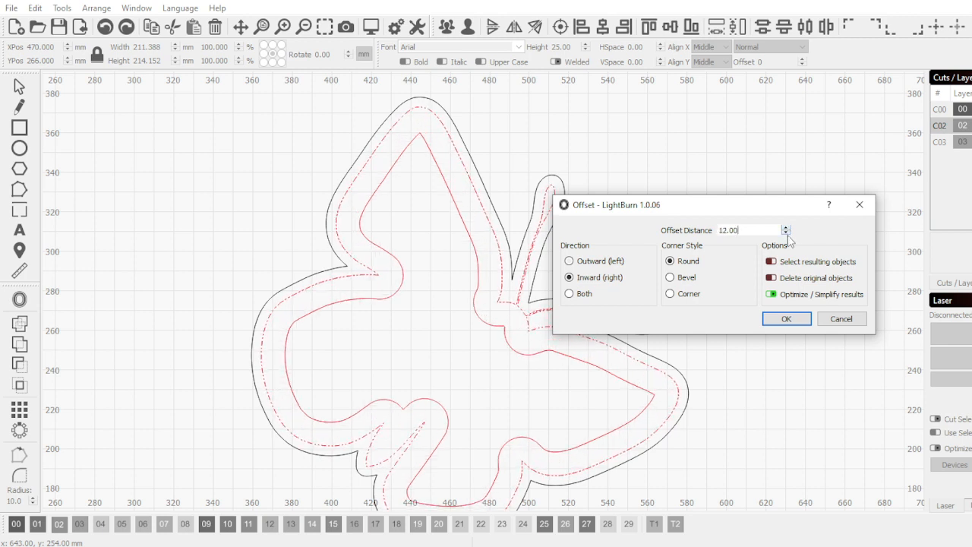
{"action": "left_click", "coordinate": [786, 233]}
{"action": "left_click", "coordinate": [786, 233]}
{"action": "left_click", "coordinate": [786, 233]}
{"action": "left_click", "coordinate": [786, 233]}
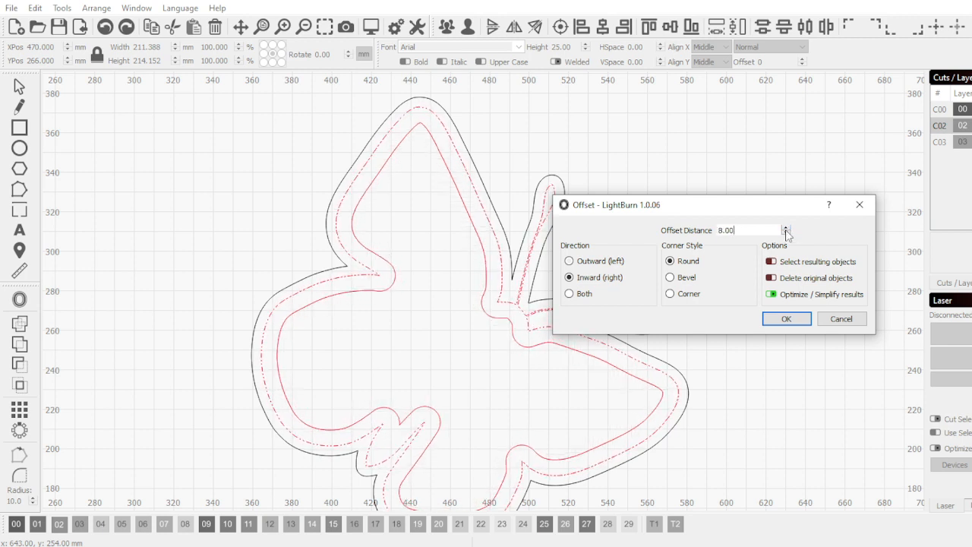
{"action": "left_click", "coordinate": [786, 319]}
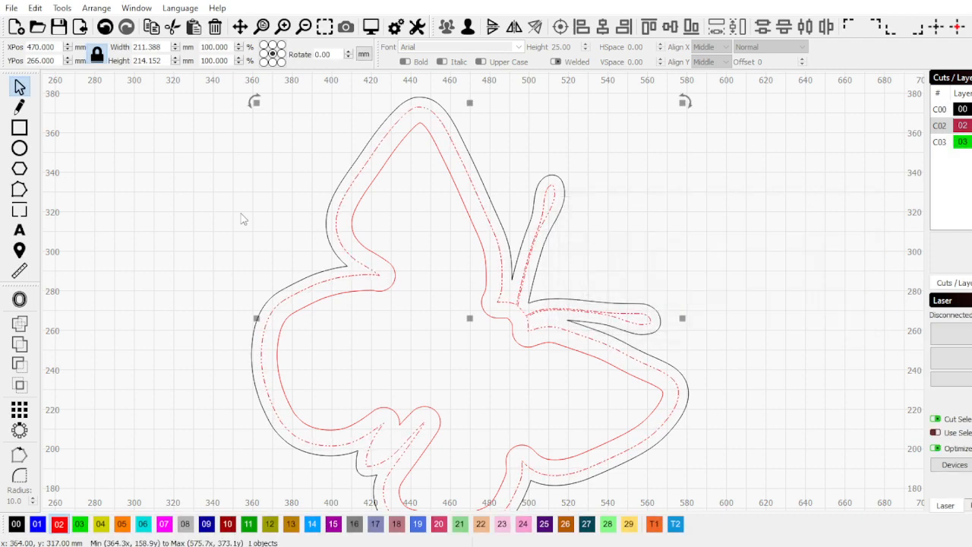
Delete the inward offset outline inside the red butterfly outline, keeping the traced outline and the outer offset
{"action": "left_click", "coordinate": [298, 210]}
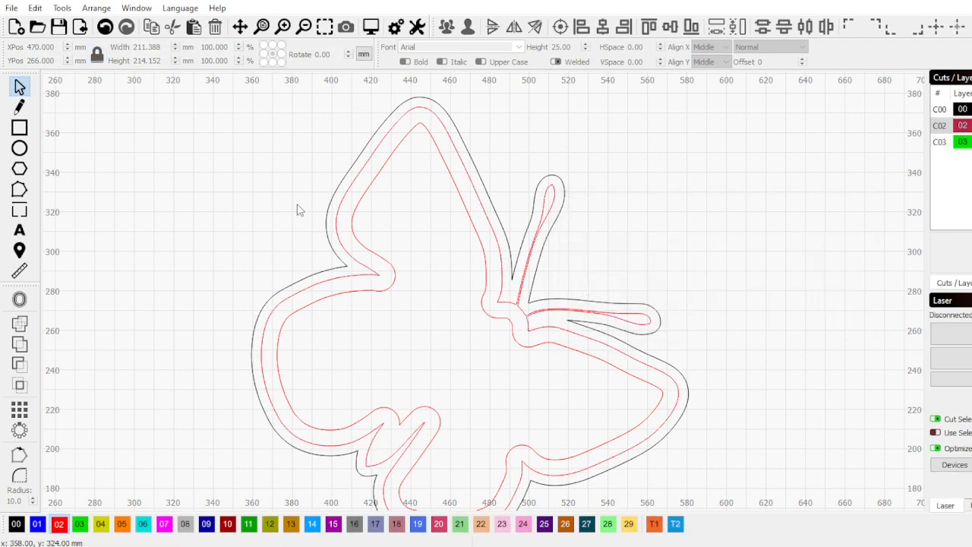
{"action": "left_click", "coordinate": [354, 218]}
{"action": "left_click", "coordinate": [352, 220]}
{"action": "scroll", "coordinate": [352, 219], "scroll_direction": "down", "scroll_amount": 5}
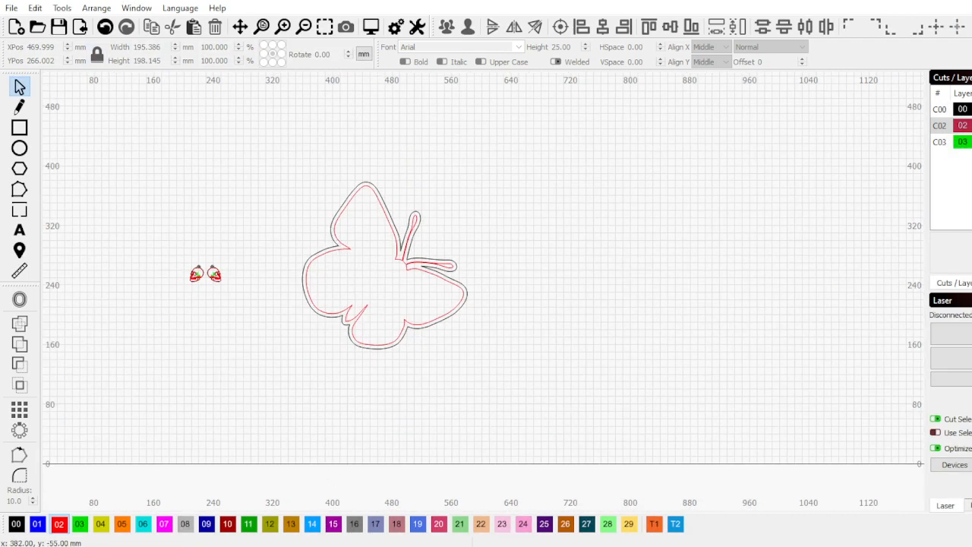
Switch to the browser and copy the spread-wing butterfly image from svgsilh.com (1024 × 512) in the clipart search results
{"action": "mouse_move", "coordinate": [240, 539]}
{"action": "left_click", "coordinate": [334, 517]}
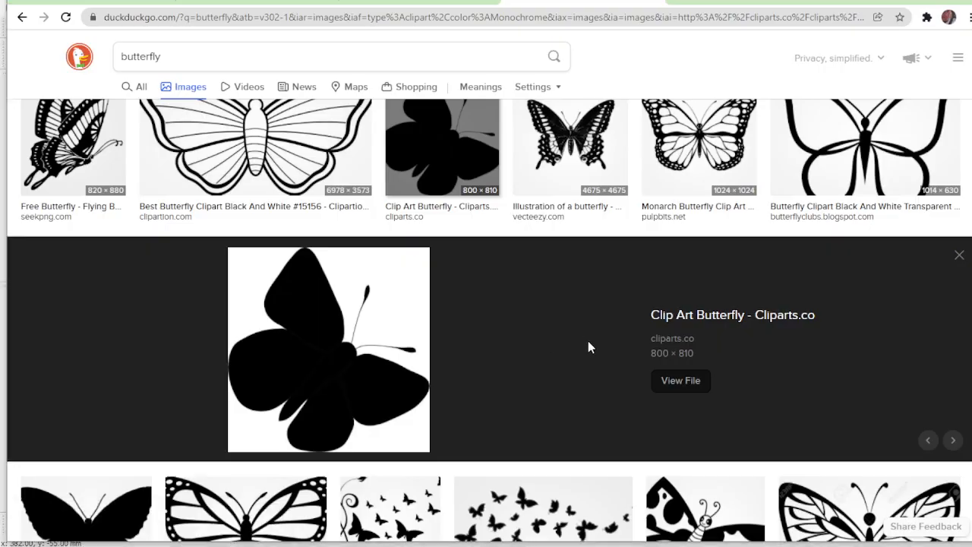
{"action": "scroll", "coordinate": [590, 348], "scroll_direction": "down", "scroll_amount": 5}
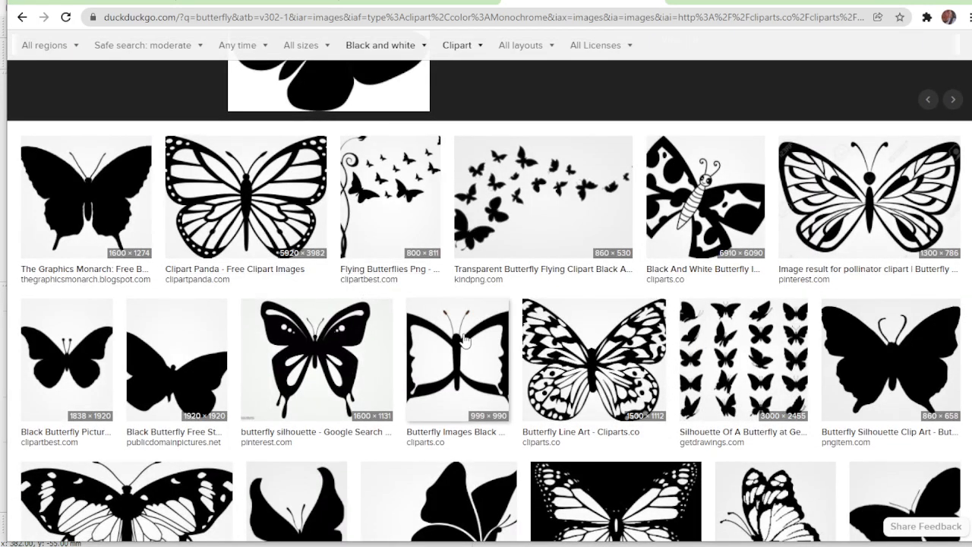
{"action": "scroll", "coordinate": [429, 310], "scroll_direction": "down", "scroll_amount": 4}
{"action": "scroll", "coordinate": [429, 309], "scroll_direction": "down", "scroll_amount": 3}
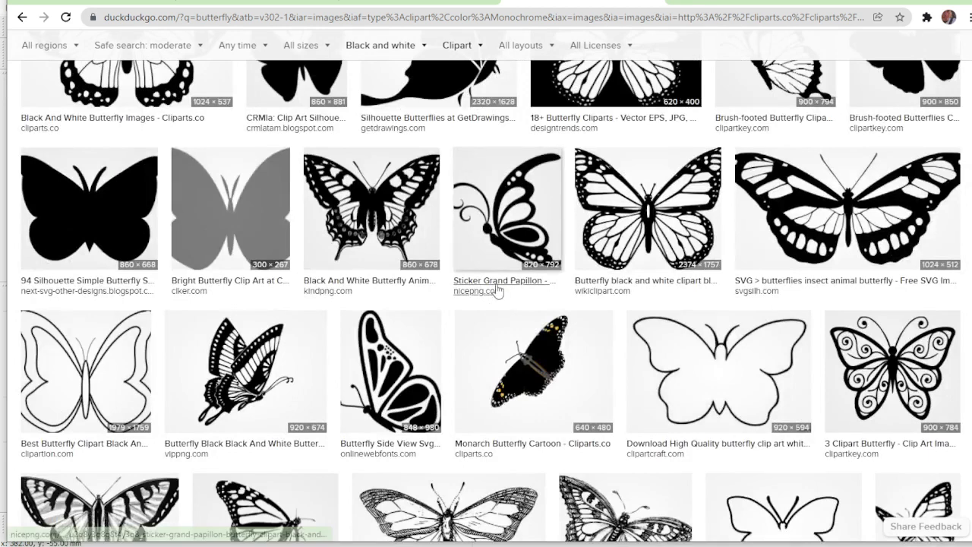
{"action": "left_click", "coordinate": [842, 188]}
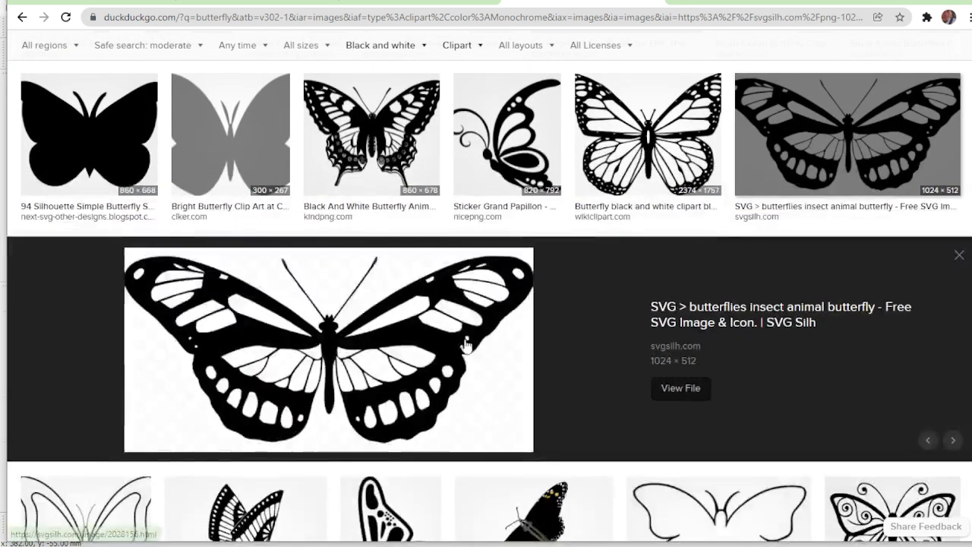
{"action": "right_click", "coordinate": [263, 342]}
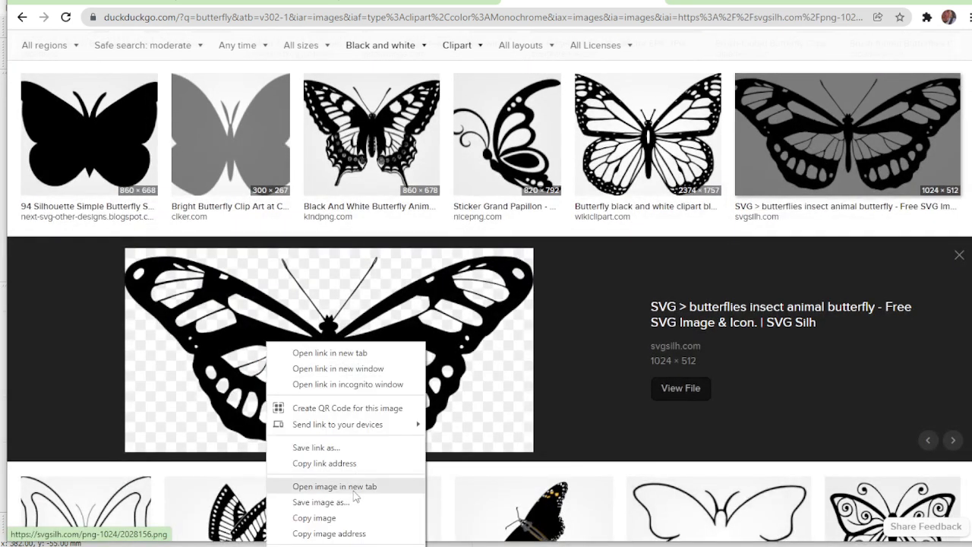
{"action": "left_click", "coordinate": [347, 520]}
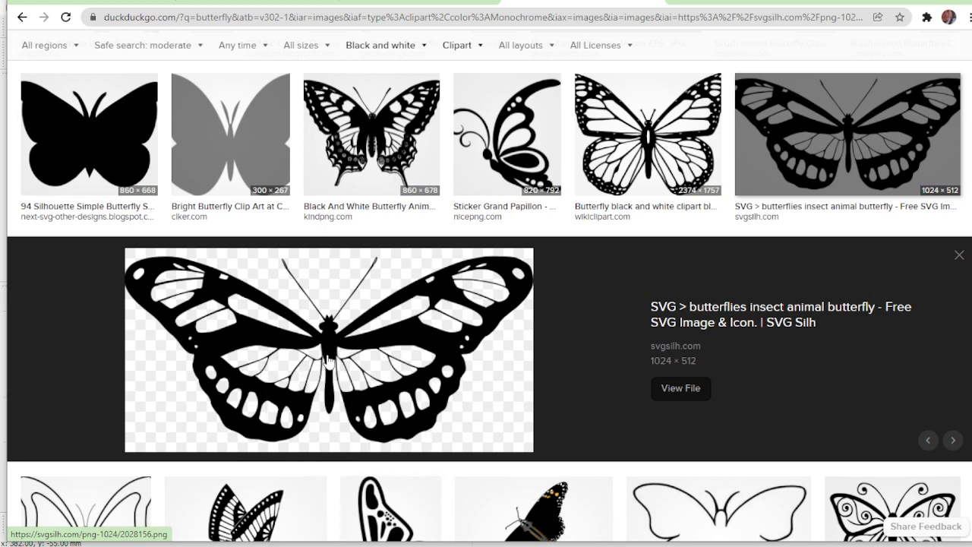
Return to LightBurn and delete the first butterfly's red outline and black outer offset outline
{"action": "left_click", "coordinate": [895, 1]}
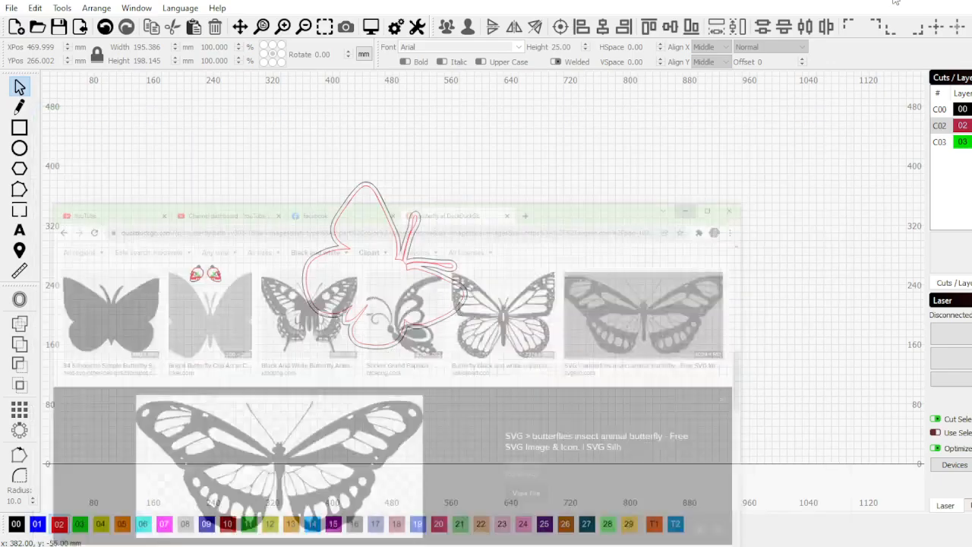
{"action": "left_click_drag", "start_coordinate": [453, 312], "coordinate": [419, 284]}
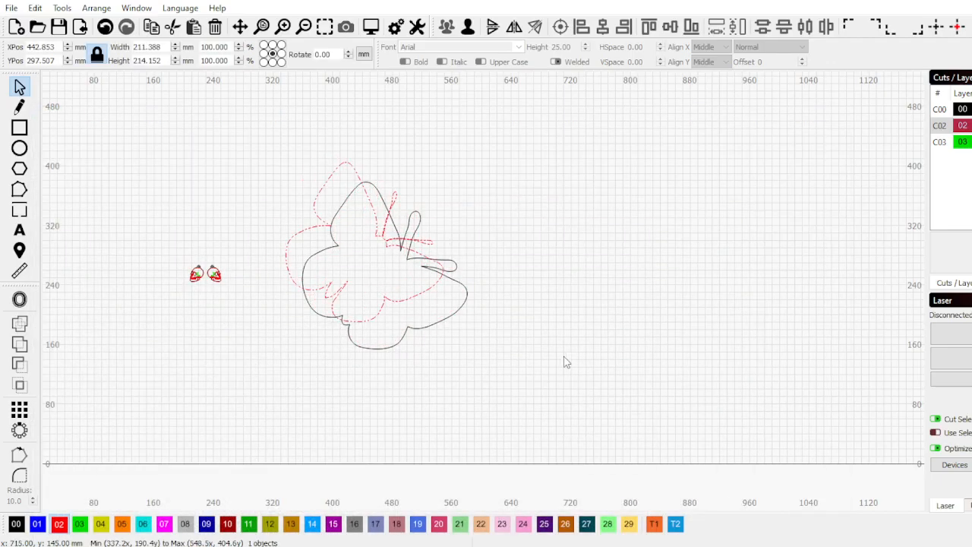
{"action": "left_click_drag", "start_coordinate": [565, 363], "coordinate": [384, 228]}
{"action": "key", "text": "Delete"}
Paste the copied butterfly image into the workspace beside the skull pendants and select it
{"action": "right_click", "coordinate": [417, 250]}
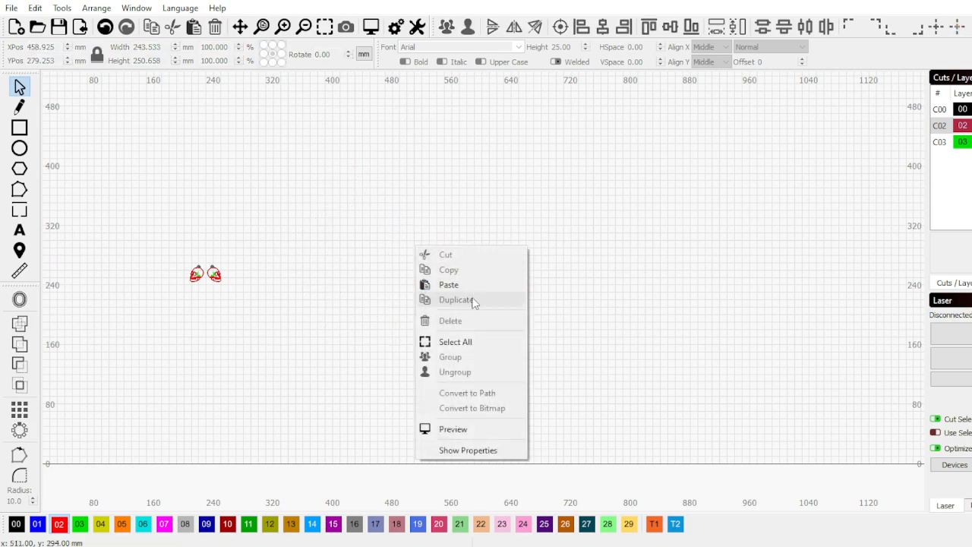
{"action": "left_click", "coordinate": [470, 289]}
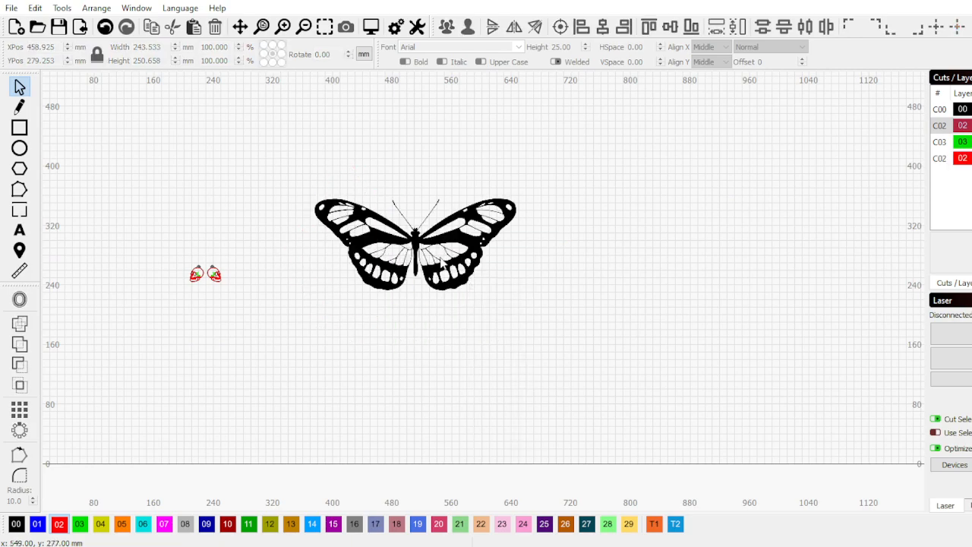
{"action": "left_click", "coordinate": [440, 265]}
{"action": "scroll", "coordinate": [461, 228], "scroll_direction": "up", "scroll_amount": 3}
{"action": "scroll", "coordinate": [480, 260], "scroll_direction": "down", "scroll_amount": 2}
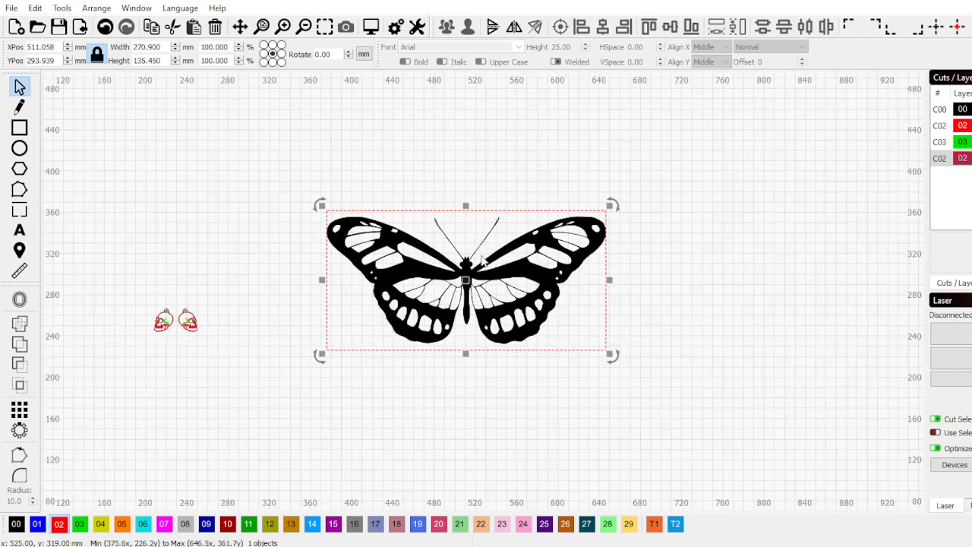
{"action": "scroll", "coordinate": [482, 261], "scroll_direction": "up", "scroll_amount": 2}
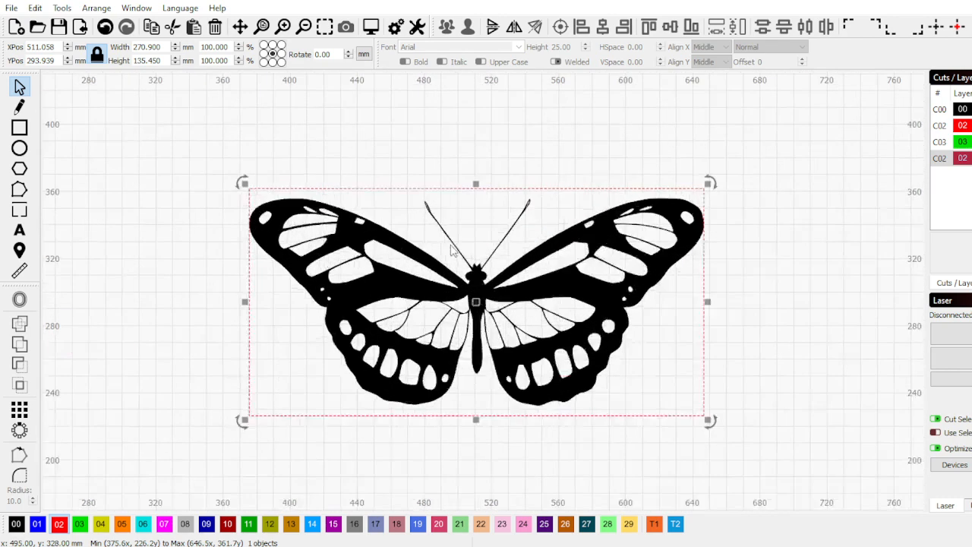
Flip the butterfly image vertically and flip it back to its original orientation
{"action": "left_click", "coordinate": [493, 28]}
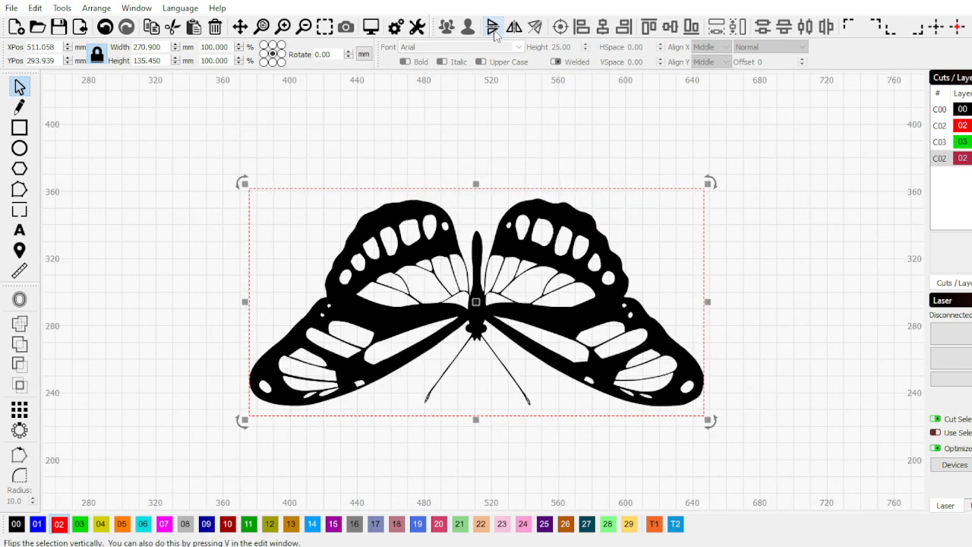
{"action": "left_click", "coordinate": [493, 28]}
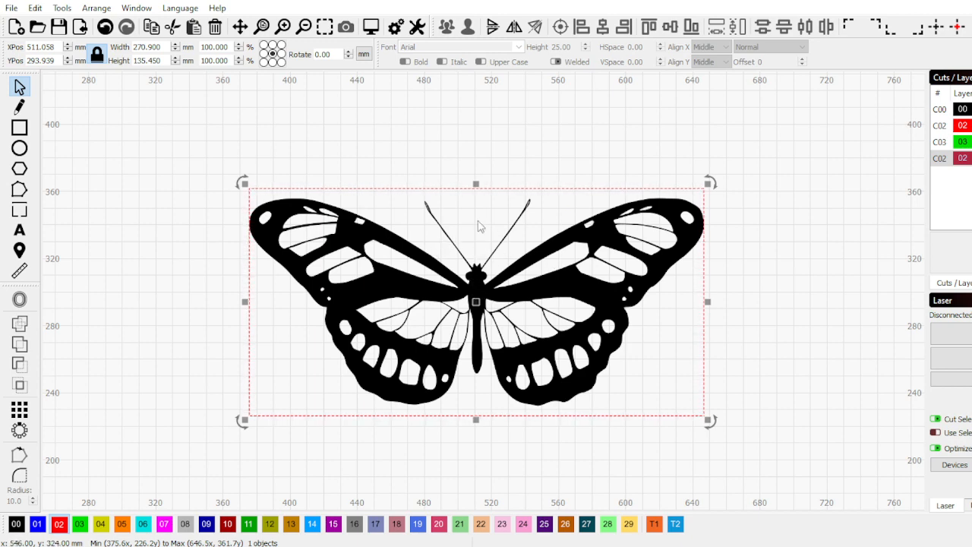
Trace the butterfly image with cutoff 0 and threshold 128, deleting the source image after the trace
{"action": "scroll", "coordinate": [445, 245], "scroll_direction": "down", "scroll_amount": 1}
{"action": "scroll", "coordinate": [456, 243], "scroll_direction": "up", "scroll_amount": 2}
{"action": "right_click", "coordinate": [380, 237]}
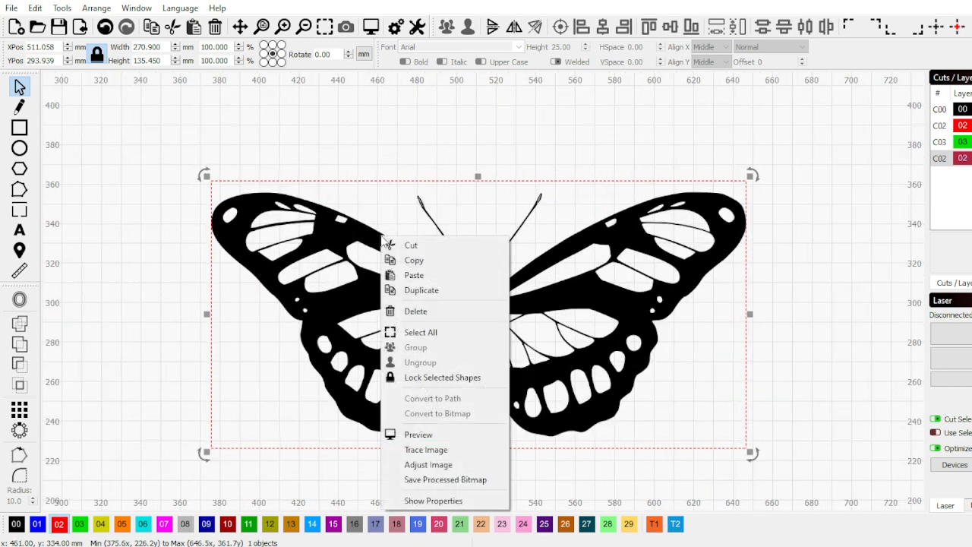
{"action": "left_click", "coordinate": [445, 450]}
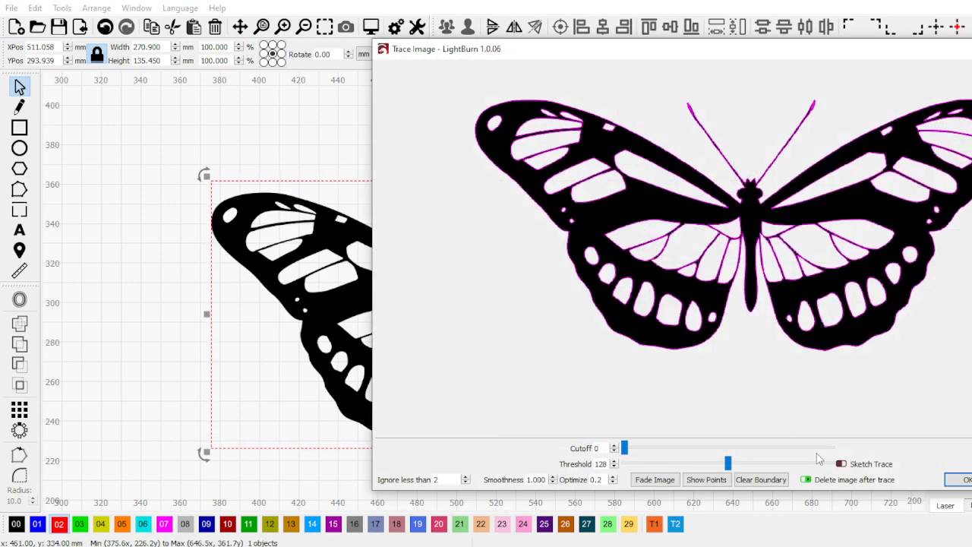
{"action": "left_click", "coordinate": [962, 479]}
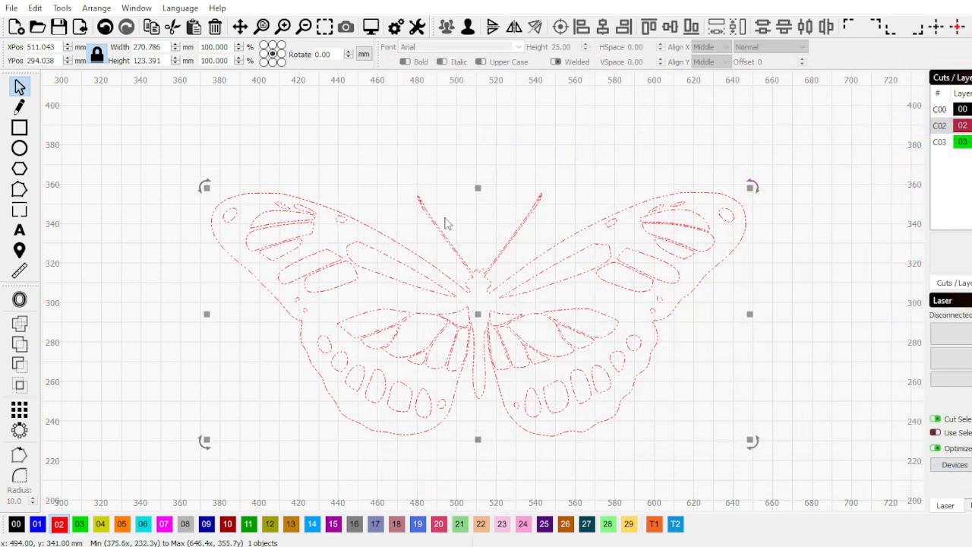
{"action": "scroll", "coordinate": [448, 283], "scroll_direction": "up", "scroll_amount": 4}
{"action": "scroll", "coordinate": [448, 282], "scroll_direction": "down", "scroll_amount": 3}
Assign the whole traced butterfly to the black layer 00
{"action": "left_click", "coordinate": [477, 304]}
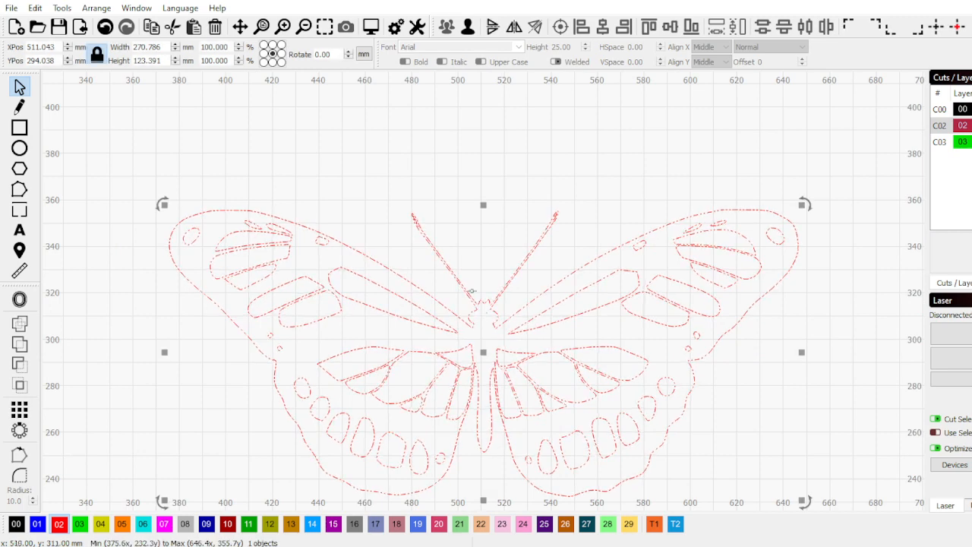
{"action": "scroll", "coordinate": [418, 201], "scroll_direction": "down", "scroll_amount": 3}
{"action": "left_click", "coordinate": [16, 524]}
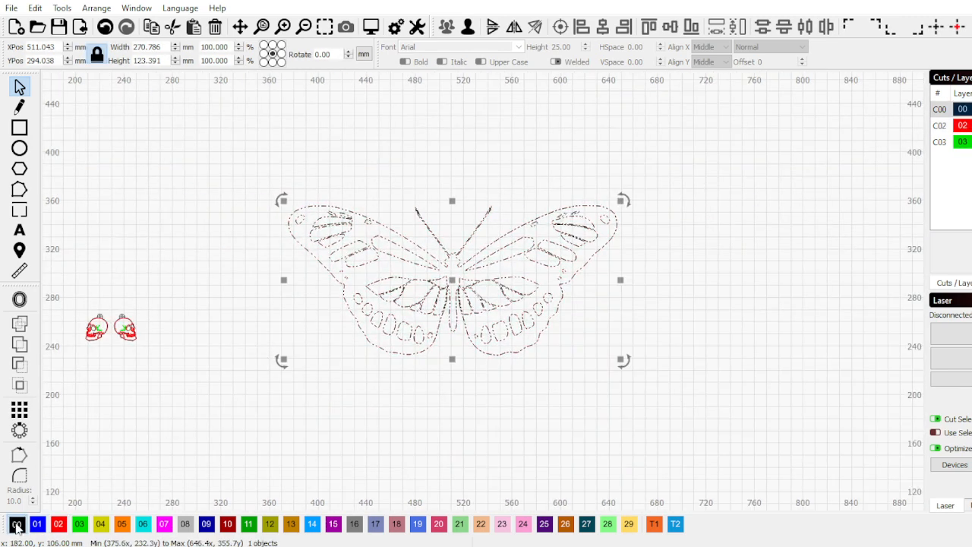
{"action": "left_click", "coordinate": [425, 231]}
{"action": "scroll", "coordinate": [425, 243], "scroll_direction": "up", "scroll_amount": 3}
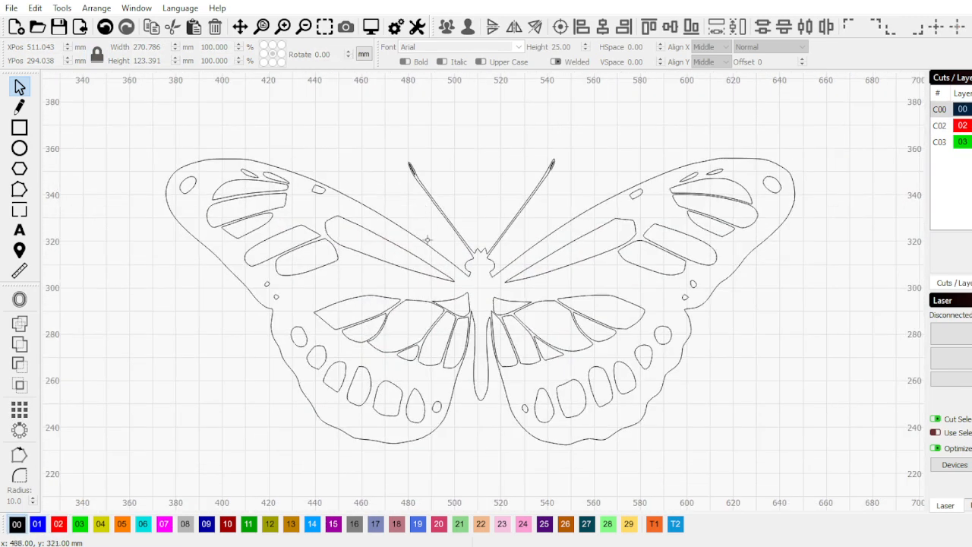
Ungroup the traced butterfly and select only its outer outline, checking the contours around the body
{"action": "key", "text": "ctrl+a"}
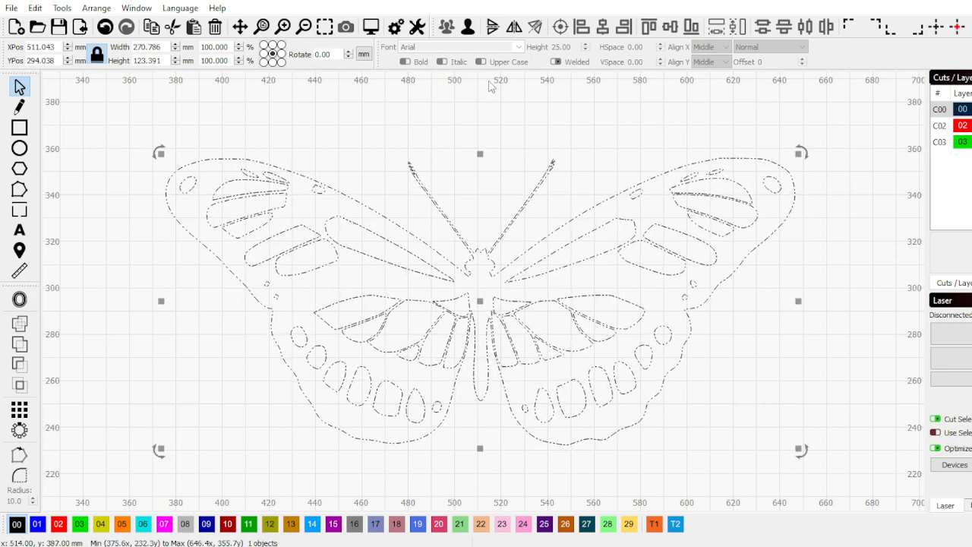
{"action": "left_click", "coordinate": [449, 185]}
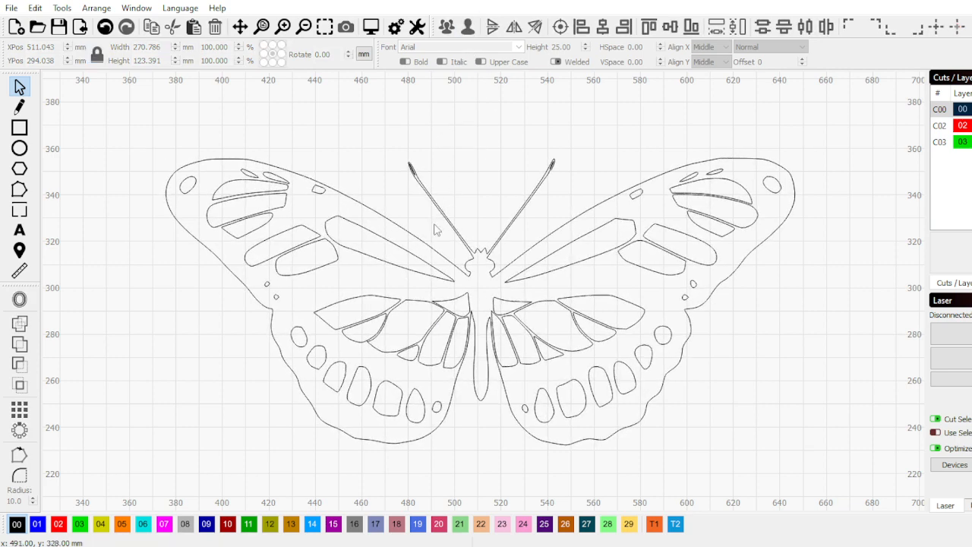
{"action": "left_click", "coordinate": [445, 215]}
{"action": "scroll", "coordinate": [456, 319], "scroll_direction": "up", "scroll_amount": 3}
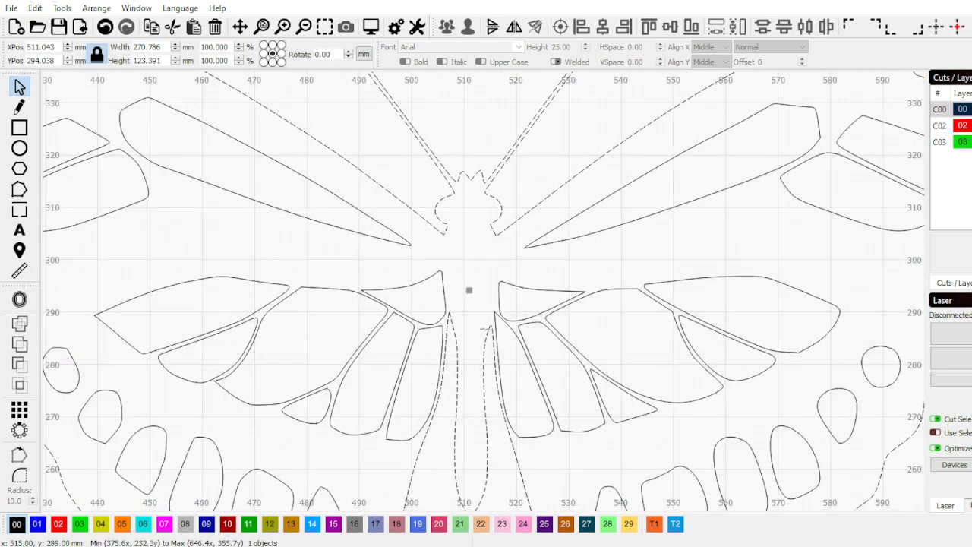
{"action": "scroll", "coordinate": [428, 364], "scroll_direction": "down", "scroll_amount": 3}
{"action": "scroll", "coordinate": [399, 228], "scroll_direction": "up", "scroll_amount": 6}
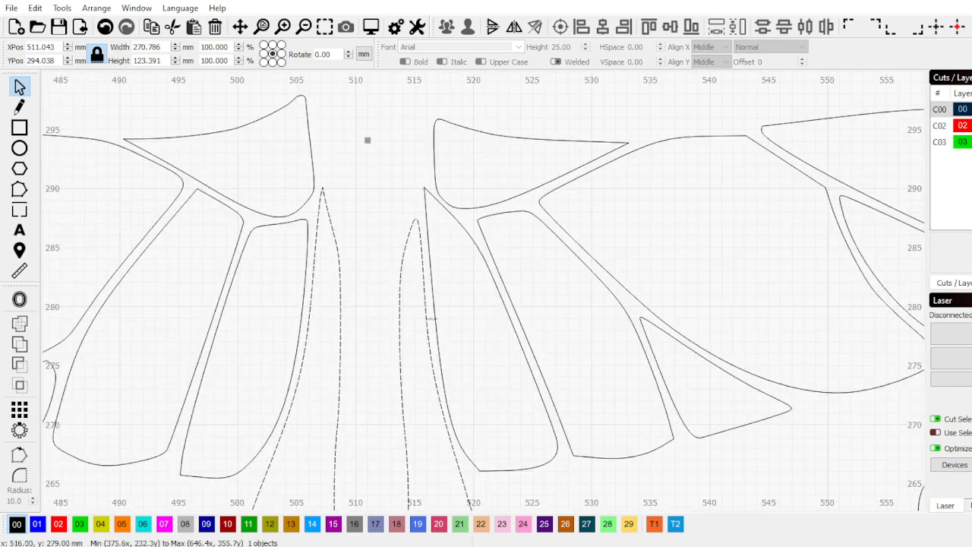
{"action": "scroll", "coordinate": [430, 317], "scroll_direction": "down", "scroll_amount": 6}
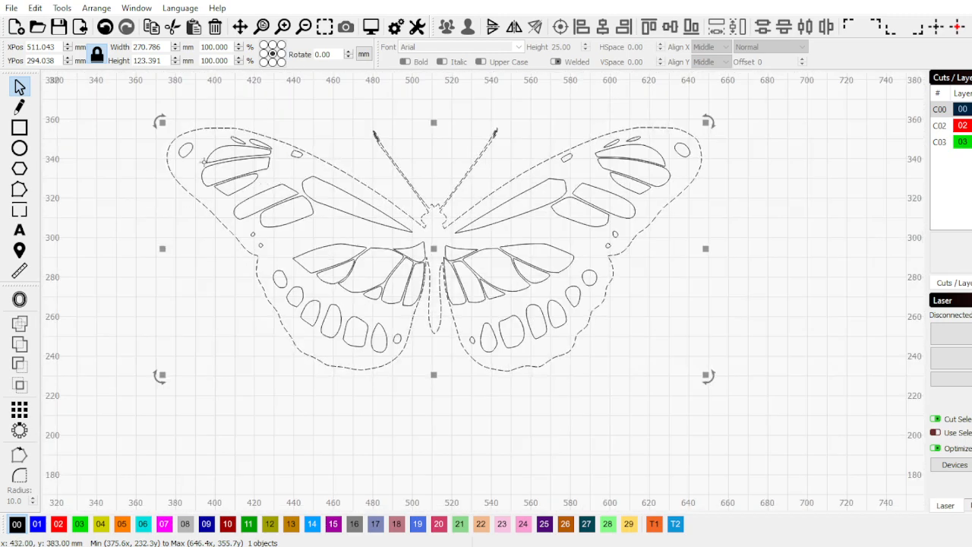
Offset the butterfly's outer outline outward by 8 mm with round corners, keeping the original outline
{"action": "left_click", "coordinate": [19, 300]}
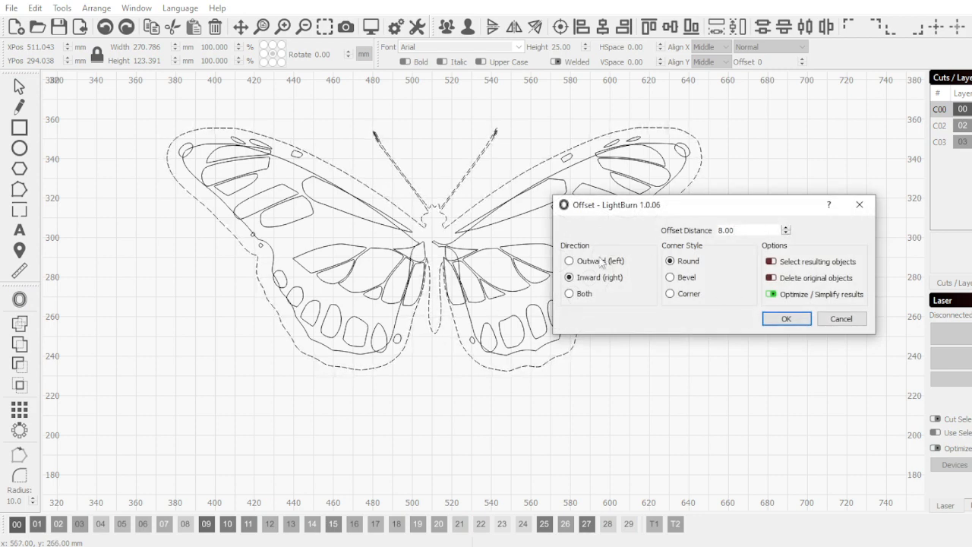
{"action": "left_click", "coordinate": [569, 261]}
{"action": "left_click_drag", "start_coordinate": [480, 110], "coordinate": [527, 173]}
{"action": "scroll", "coordinate": [454, 135], "scroll_direction": "up", "scroll_amount": 1}
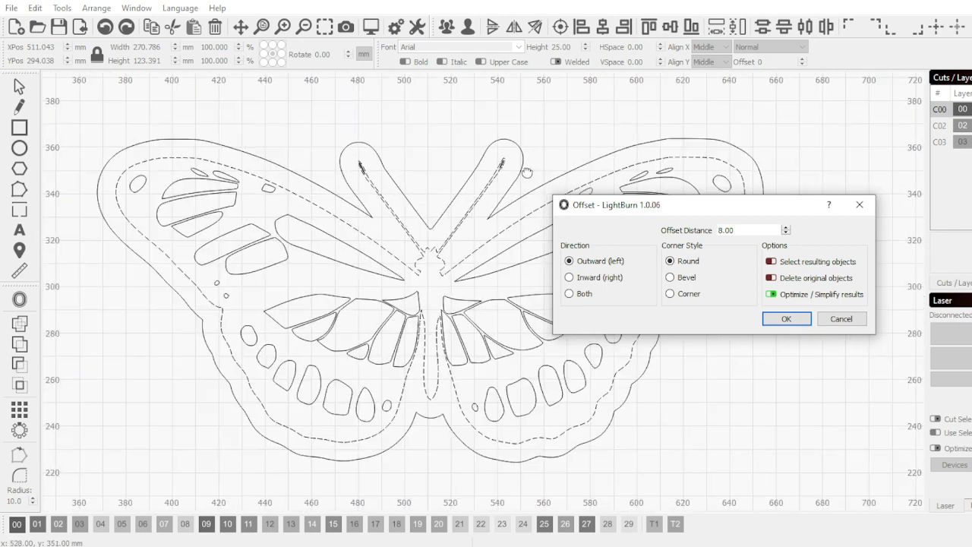
{"action": "left_click", "coordinate": [787, 319]}
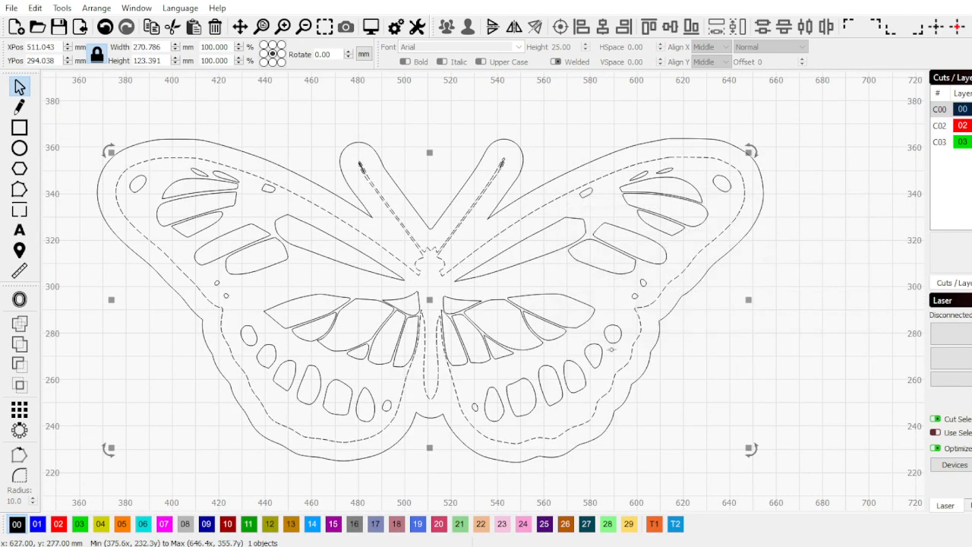
{"action": "left_click", "coordinate": [341, 170]}
{"action": "scroll", "coordinate": [391, 122], "scroll_direction": "up", "scroll_amount": 2}
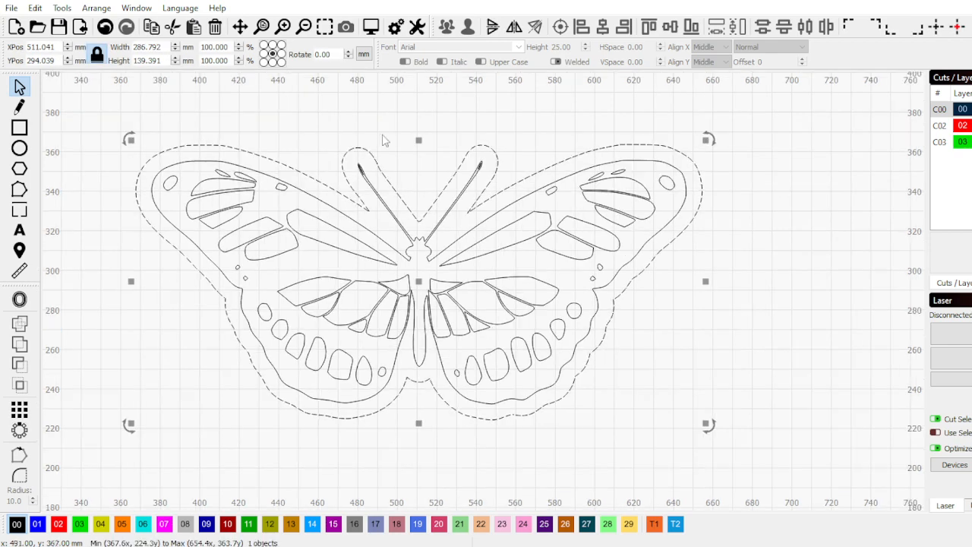
Draw two overlapping circles, about 19 mm and 48 mm in diameter, around the space between the antennae
{"action": "left_click", "coordinate": [20, 148]}
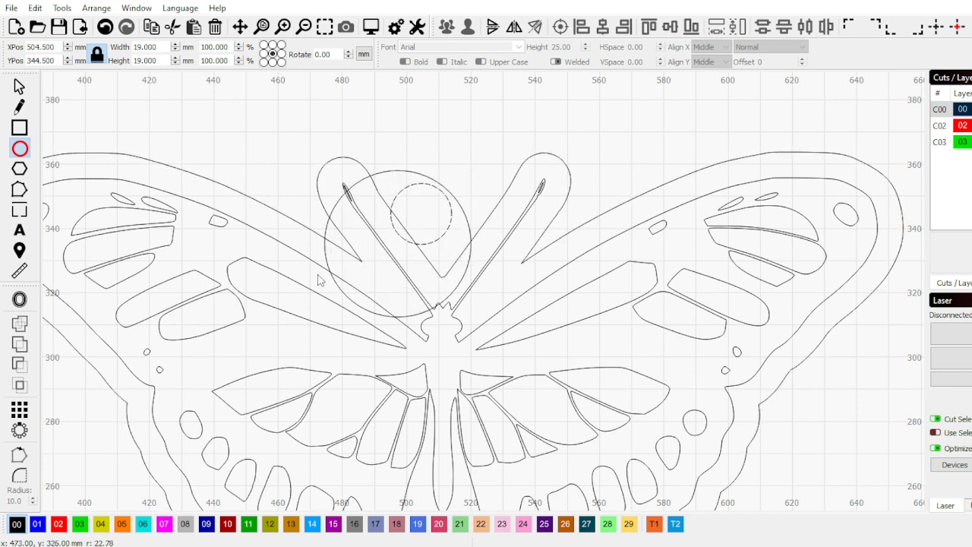
{"action": "left_click", "coordinate": [20, 86]}
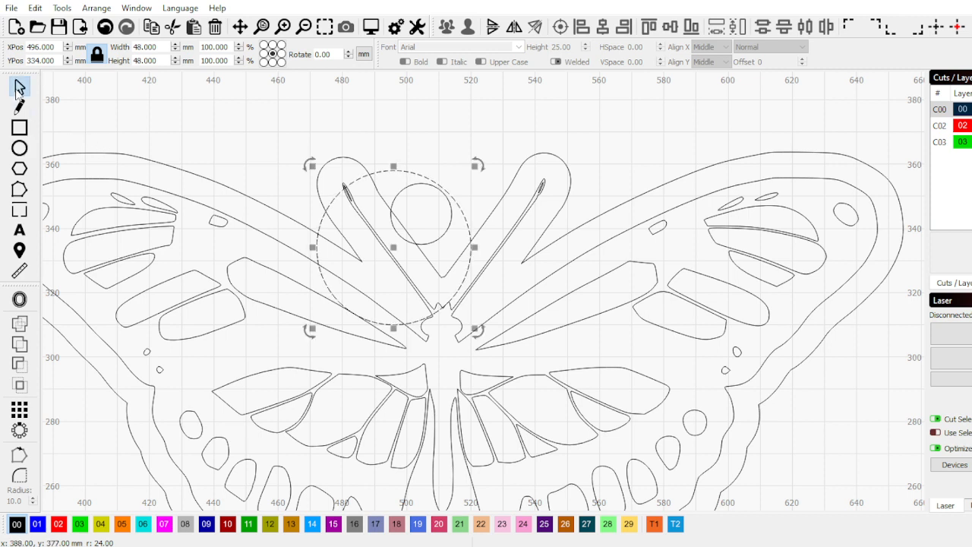
Enlarge the smaller circle between the antennae to about 25 mm in diameter
{"action": "left_click", "coordinate": [432, 237]}
{"action": "left_click", "coordinate": [439, 231]}
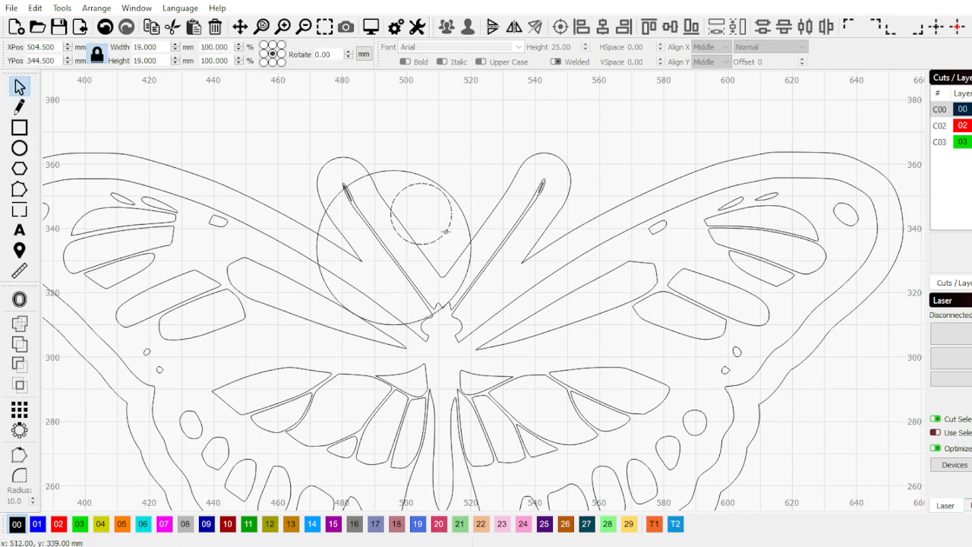
{"action": "left_click_drag", "start_coordinate": [454, 180], "coordinate": [478, 158]}
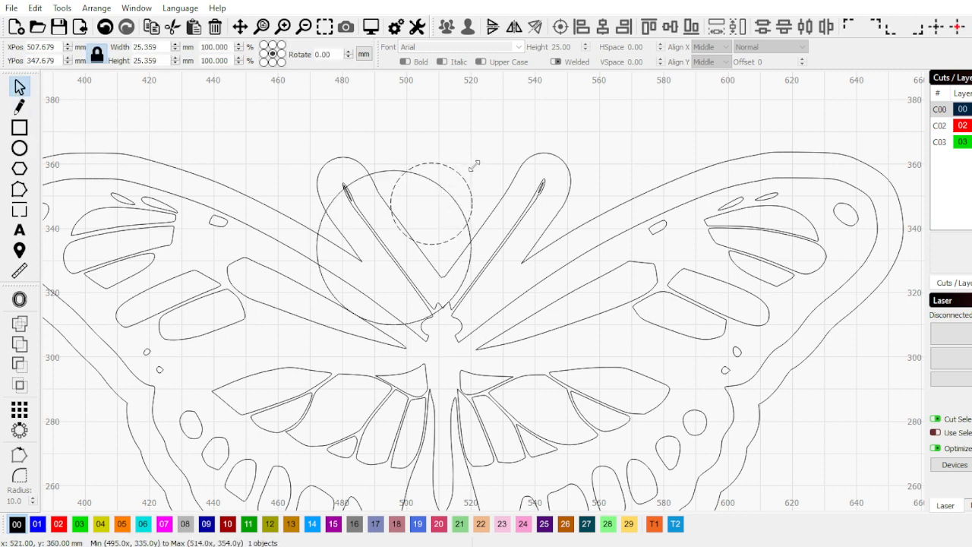
Center the small circle inside the 48 mm circle and move both onto the butterfly's centerline between the antennae
{"action": "left_click", "coordinate": [430, 179], "text": "shift"}
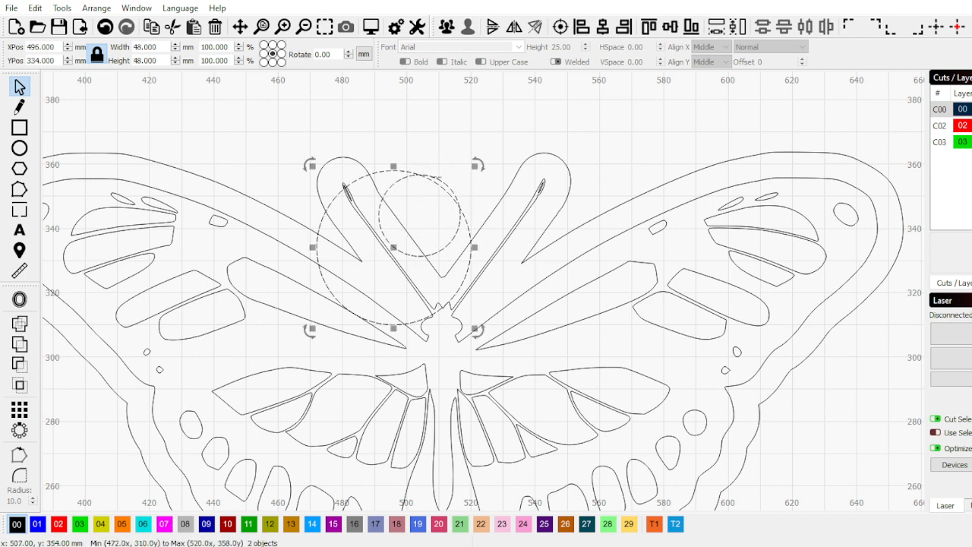
{"action": "left_click", "coordinate": [560, 27]}
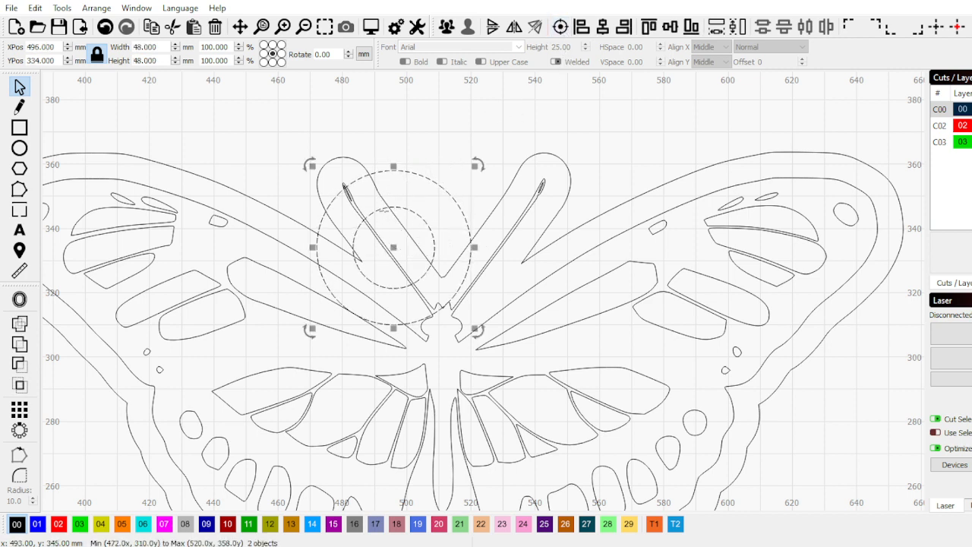
{"action": "left_click_drag", "start_coordinate": [393, 248], "coordinate": [444, 209]}
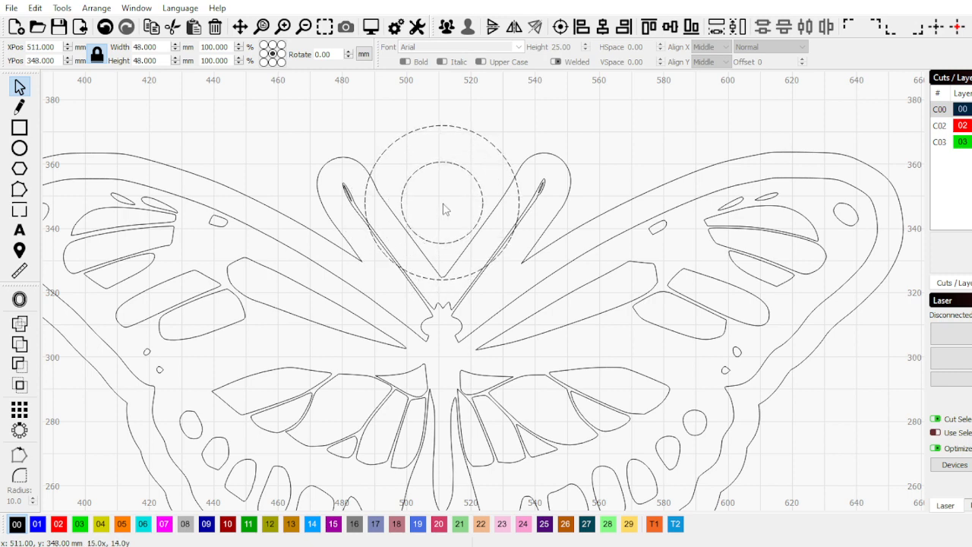
Weld the large circle to the butterfly's outer offset outline, keeping the inner circle as a separate hole
{"action": "scroll", "coordinate": [445, 205], "scroll_direction": "down", "scroll_amount": 3}
{"action": "left_click", "coordinate": [498, 190]}
{"action": "scroll", "coordinate": [498, 189], "scroll_direction": "up", "scroll_amount": 3}
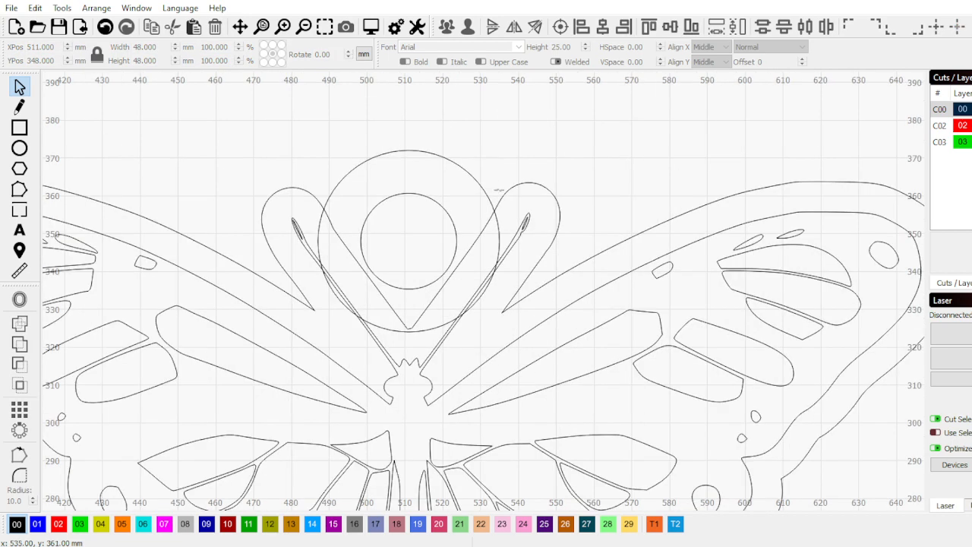
{"action": "left_click", "coordinate": [499, 191]}
{"action": "left_click", "coordinate": [471, 172], "text": "shift"}
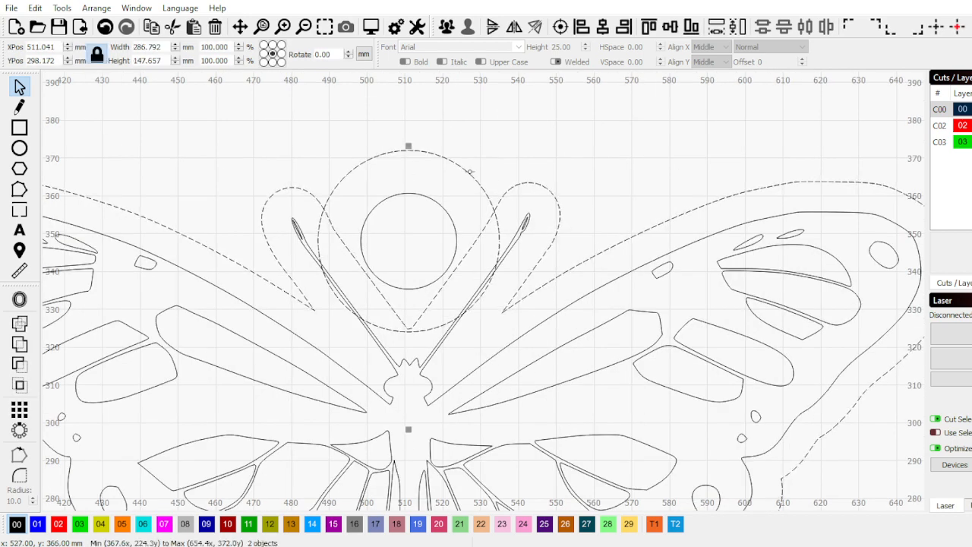
{"action": "left_click", "coordinate": [20, 324]}
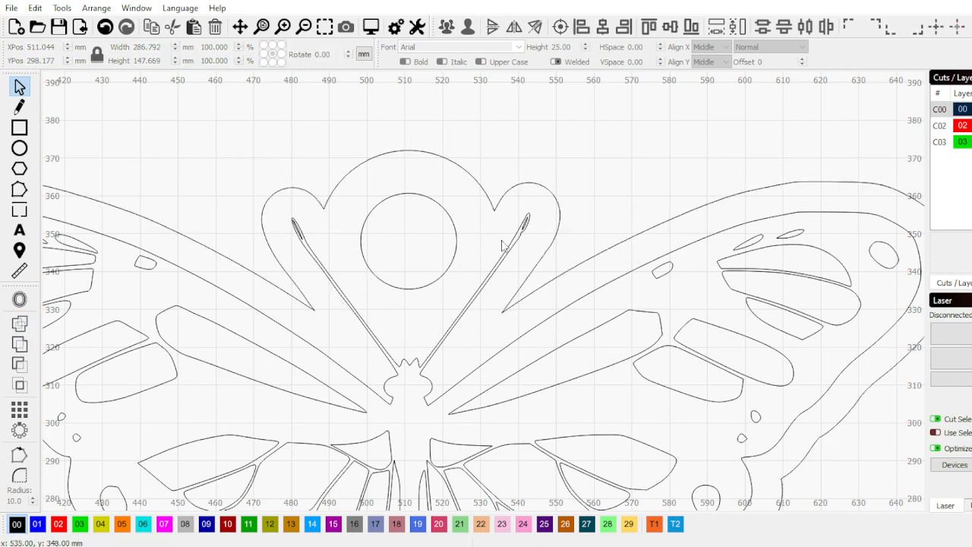
Assign the butterfly's original outline, including the antennae and body, to the red layer 02
{"action": "scroll", "coordinate": [502, 244], "scroll_direction": "down", "scroll_amount": 3}
{"action": "scroll", "coordinate": [446, 275], "scroll_direction": "up", "scroll_amount": 1}
{"action": "left_click", "coordinate": [425, 325]}
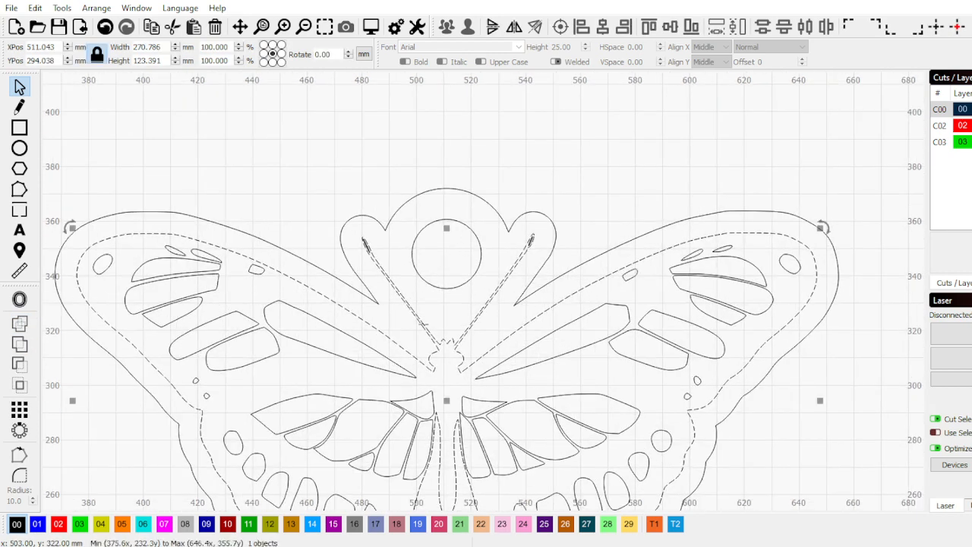
{"action": "scroll", "coordinate": [220, 303], "scroll_direction": "down", "scroll_amount": 3}
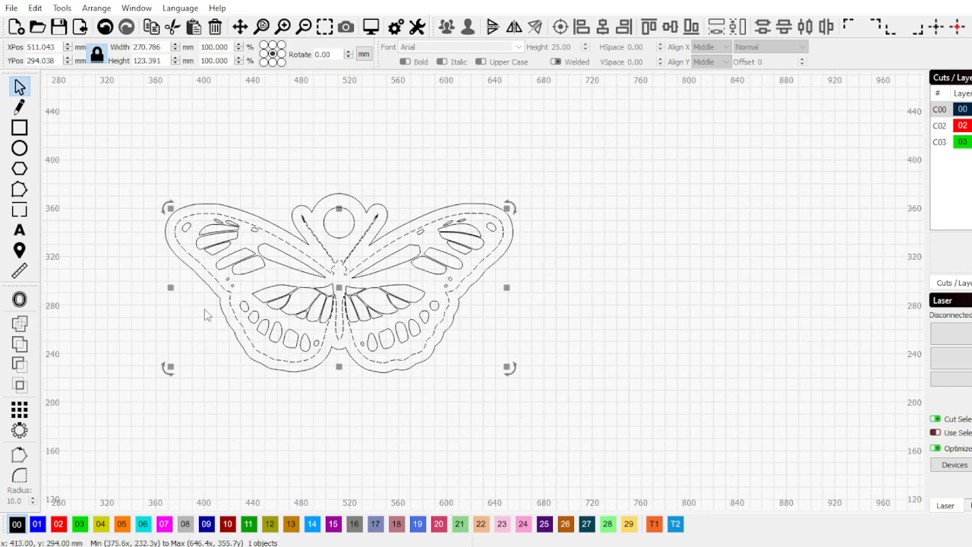
{"action": "left_click", "coordinate": [59, 523]}
{"action": "left_click", "coordinate": [179, 376]}
Delete the thin sliver shapes inside the tips of both antennae
{"action": "scroll", "coordinate": [281, 272], "scroll_direction": "up", "scroll_amount": 2}
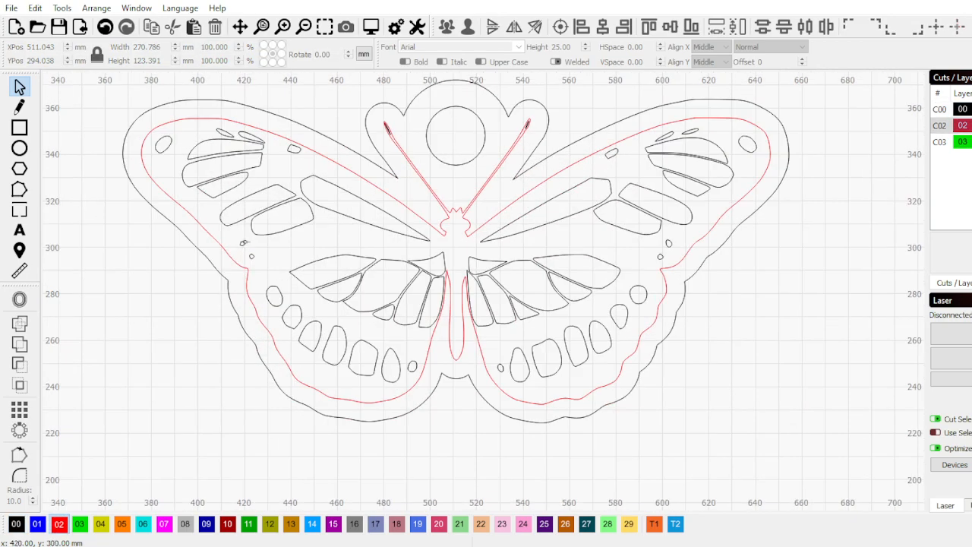
{"action": "scroll", "coordinate": [288, 184], "scroll_direction": "down", "scroll_amount": 2}
{"action": "scroll", "coordinate": [415, 150], "scroll_direction": "up", "scroll_amount": 4}
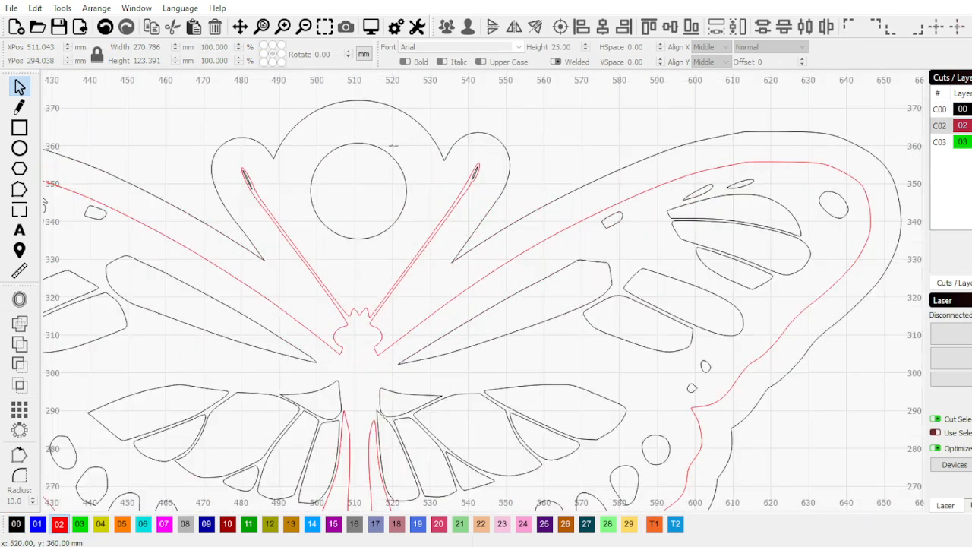
{"action": "scroll", "coordinate": [415, 151], "scroll_direction": "down", "scroll_amount": 1}
{"action": "scroll", "coordinate": [362, 176], "scroll_direction": "up", "scroll_amount": 2}
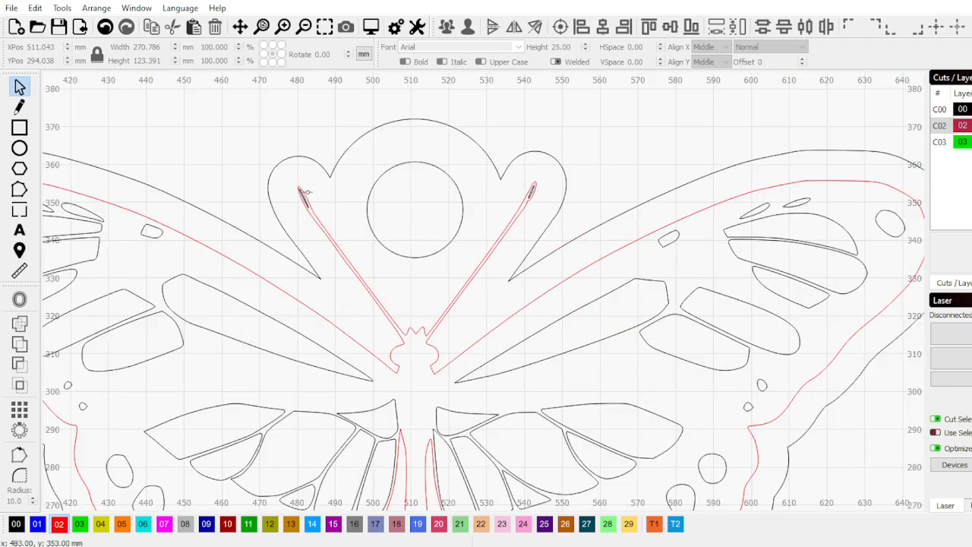
{"action": "scroll", "coordinate": [307, 192], "scroll_direction": "up", "scroll_amount": 3}
{"action": "left_click", "coordinate": [289, 220]}
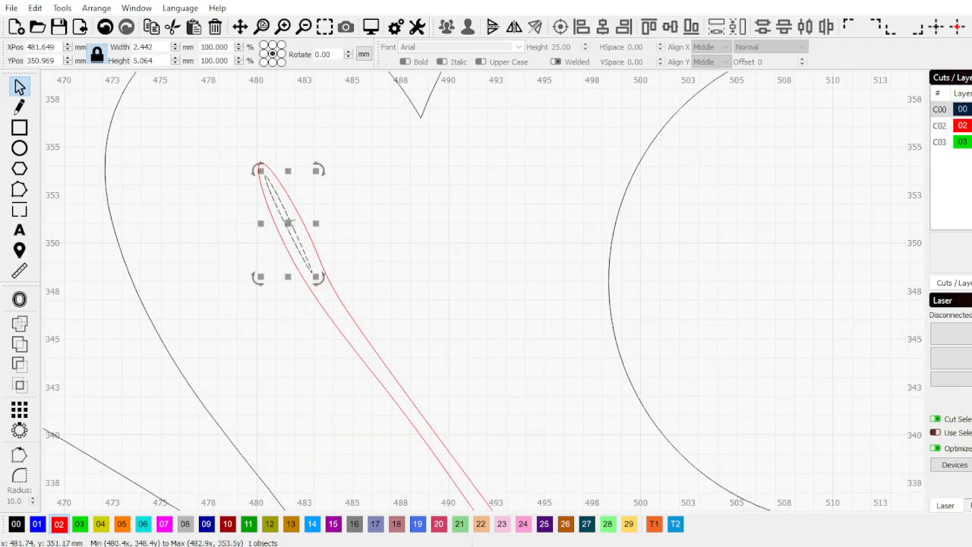
{"action": "scroll", "coordinate": [290, 220], "scroll_direction": "down", "scroll_amount": 4}
{"action": "scroll", "coordinate": [461, 250], "scroll_direction": "up", "scroll_amount": 4}
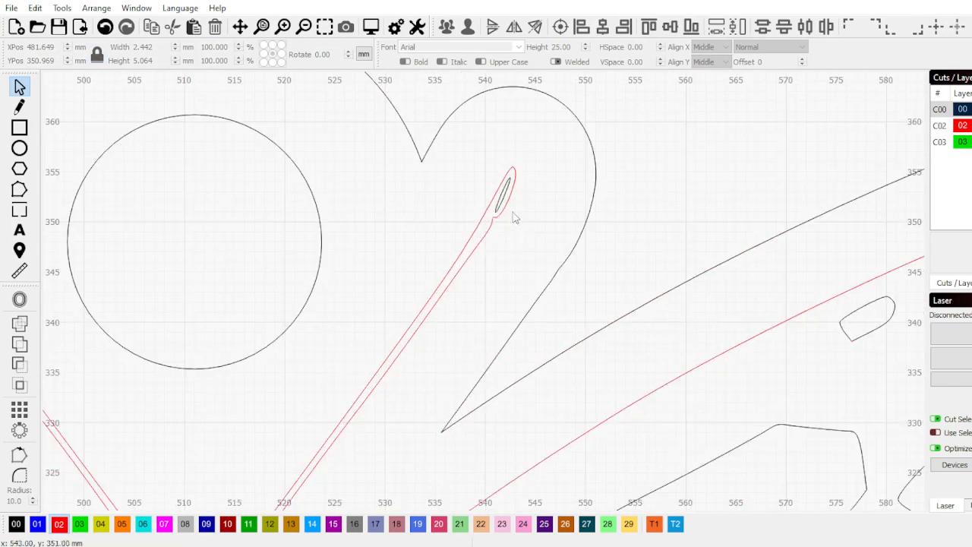
{"action": "left_click", "coordinate": [494, 207]}
{"action": "scroll", "coordinate": [494, 207], "scroll_direction": "down", "scroll_amount": 5}
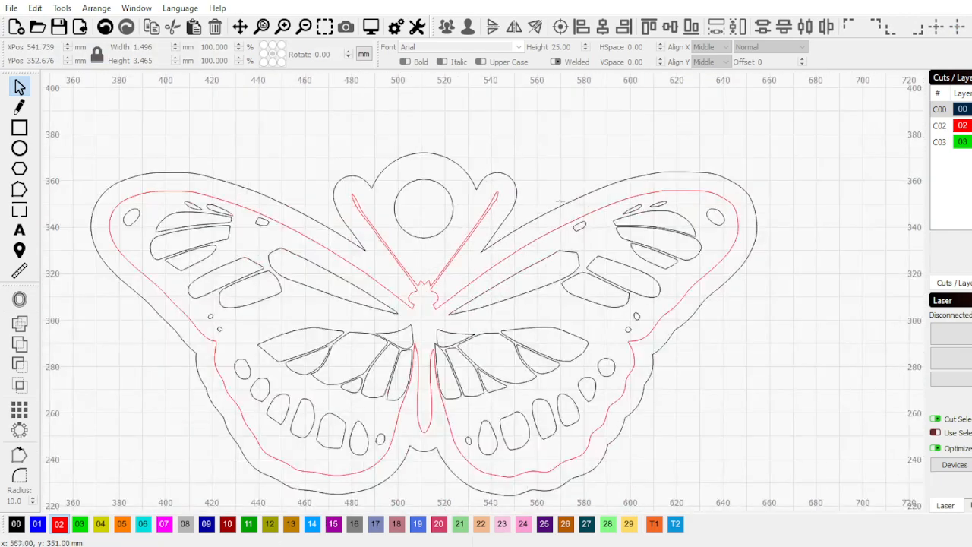
Delete the three small shapes along the upper edge of each upper wing, keeping the oval spot at each wing tip
{"action": "scroll", "coordinate": [647, 221], "scroll_direction": "up", "scroll_amount": 5}
{"action": "left_click_drag", "start_coordinate": [459, 116], "coordinate": [585, 262]}
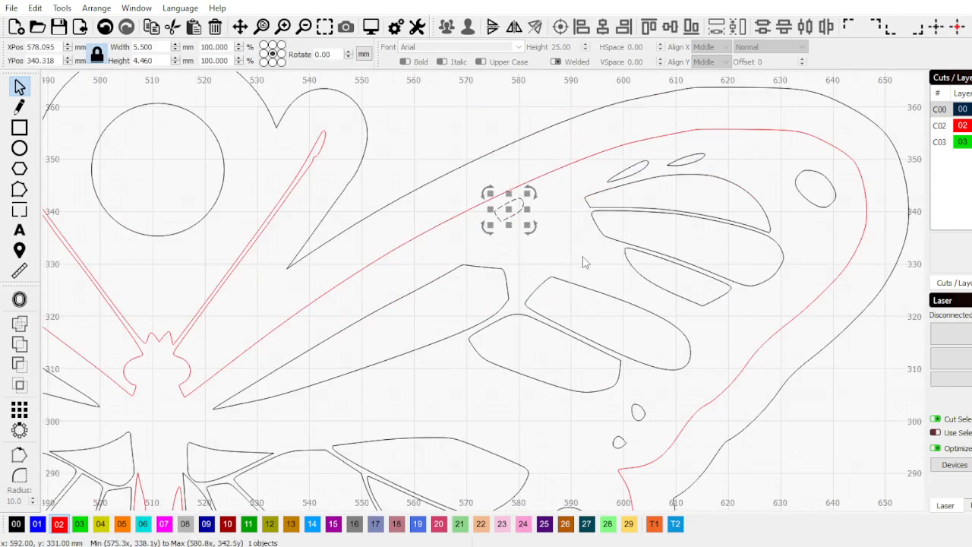
{"action": "key", "text": "Delete"}
{"action": "scroll", "coordinate": [574, 220], "scroll_direction": "down", "scroll_amount": 2}
{"action": "left_click_drag", "start_coordinate": [556, 97], "coordinate": [835, 226]}
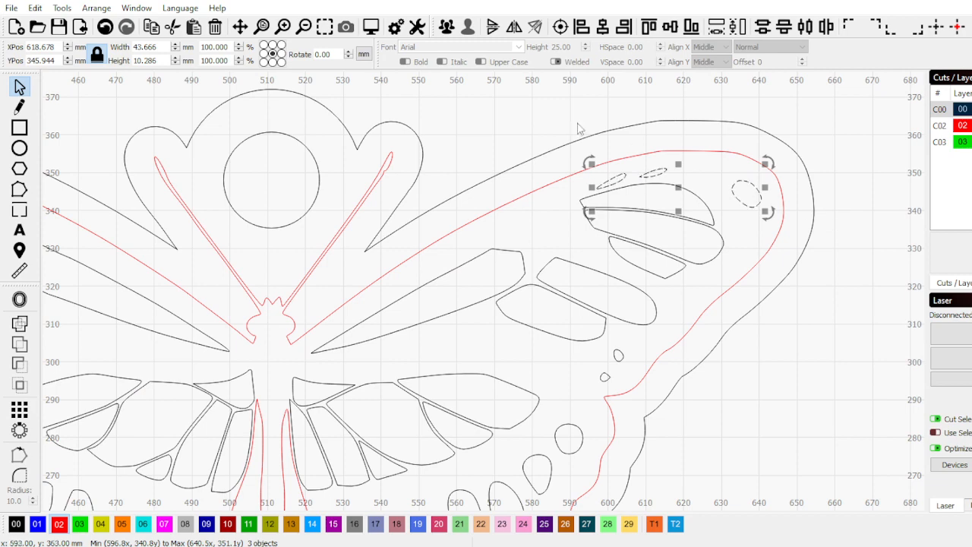
{"action": "left_click_drag", "start_coordinate": [534, 109], "coordinate": [684, 222]}
{"action": "scroll", "coordinate": [769, 191], "scroll_direction": "down", "scroll_amount": 3}
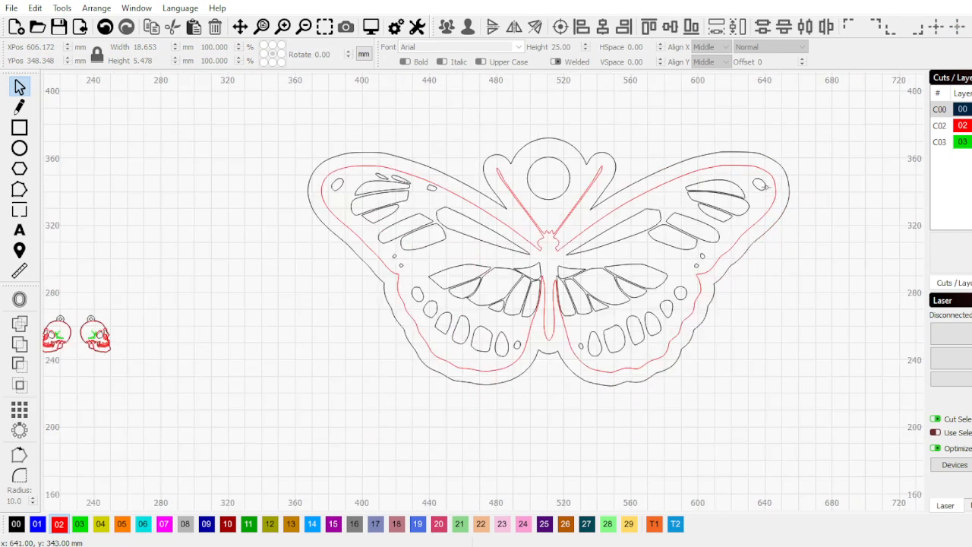
{"action": "scroll", "coordinate": [423, 289], "scroll_direction": "up", "scroll_amount": 2}
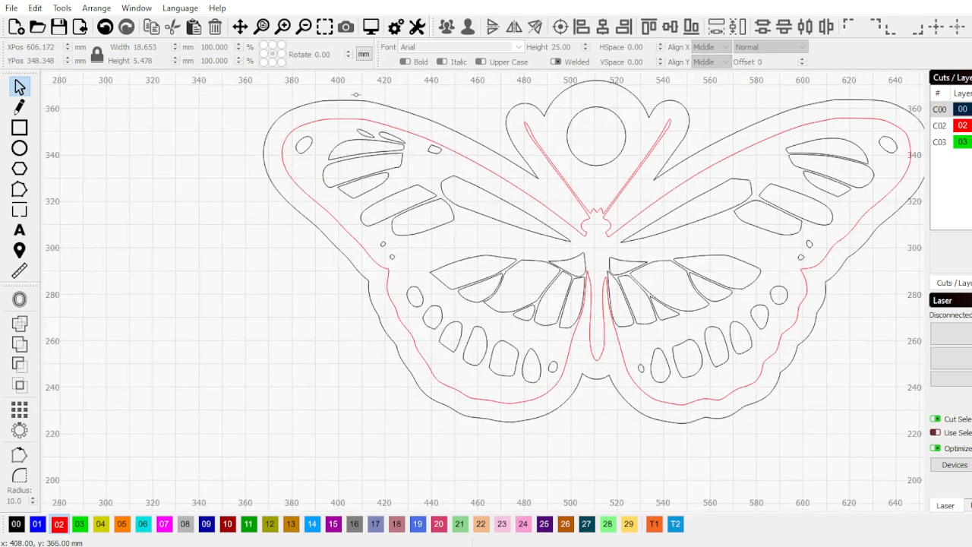
{"action": "left_click_drag", "start_coordinate": [356, 94], "coordinate": [460, 173]}
{"action": "scroll", "coordinate": [445, 175], "scroll_direction": "down", "scroll_amount": 2}
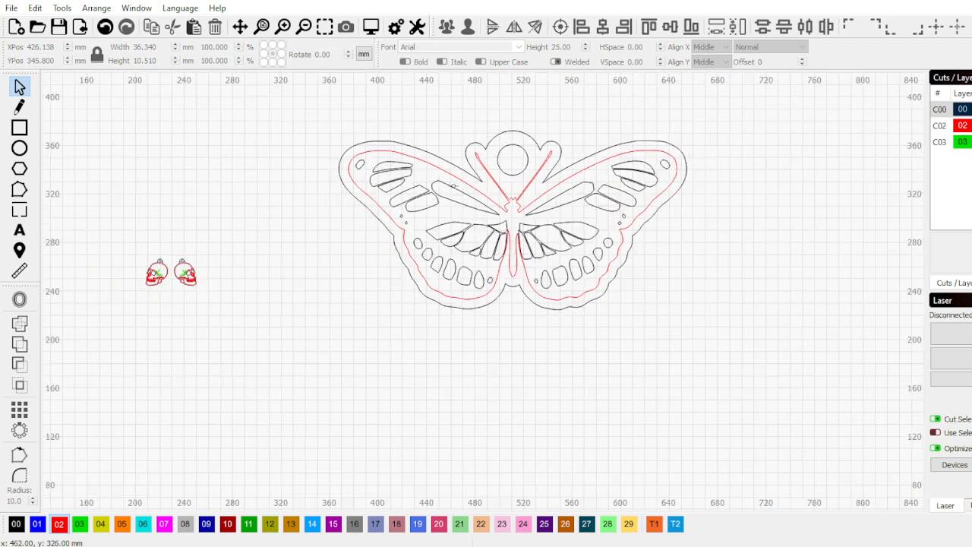
Try moving the welded outer outline off the butterfly and return it to its original position
{"action": "scroll", "coordinate": [565, 203], "scroll_direction": "up", "scroll_amount": 3}
{"action": "left_click", "coordinate": [269, 210]}
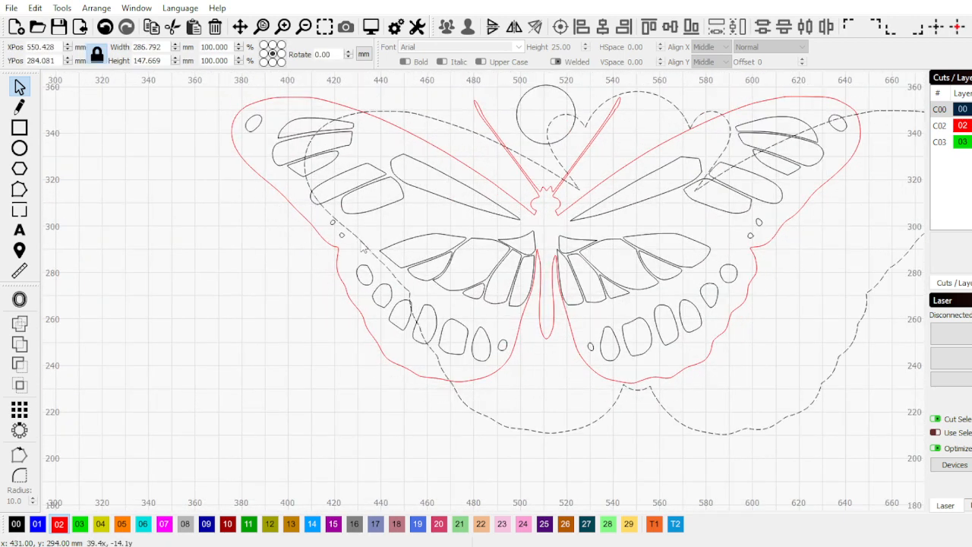
{"action": "left_click", "coordinate": [248, 234]}
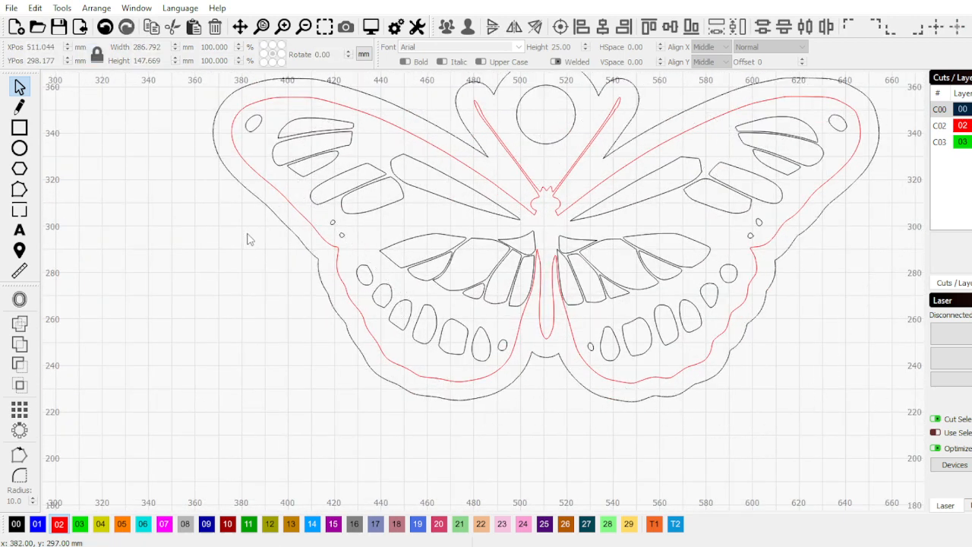
Offset the large pattern cells of the right lower wing inward by 2 mm with round corners and delete the original cells
{"action": "scroll", "coordinate": [350, 251], "scroll_direction": "up", "scroll_amount": 4}
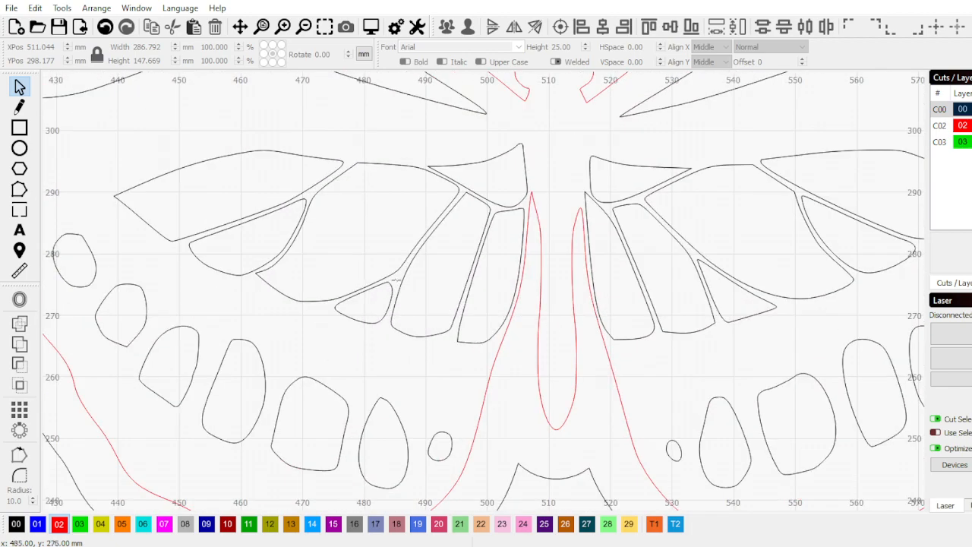
{"action": "scroll", "coordinate": [393, 279], "scroll_direction": "down", "scroll_amount": 4}
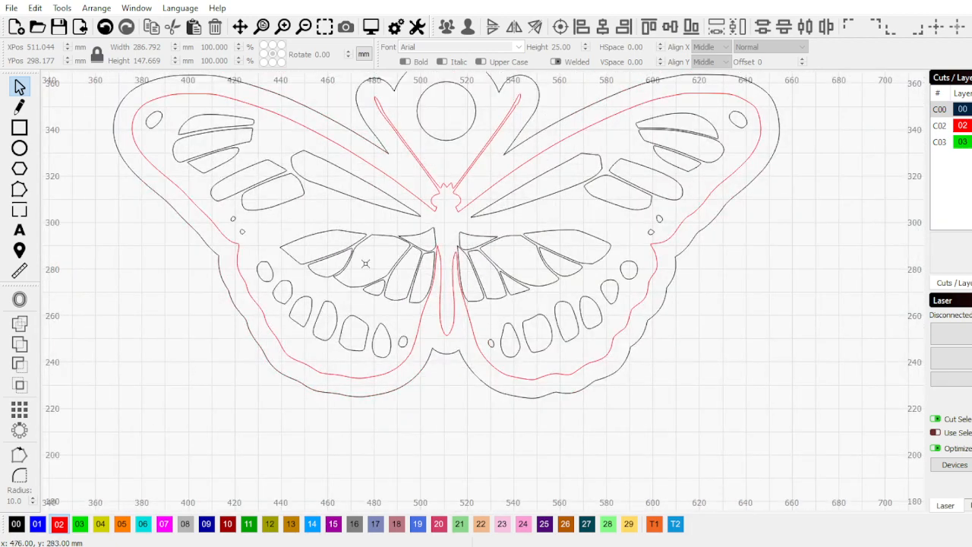
{"action": "scroll", "coordinate": [366, 263], "scroll_direction": "up", "scroll_amount": 5}
{"action": "scroll", "coordinate": [459, 260], "scroll_direction": "down", "scroll_amount": 2}
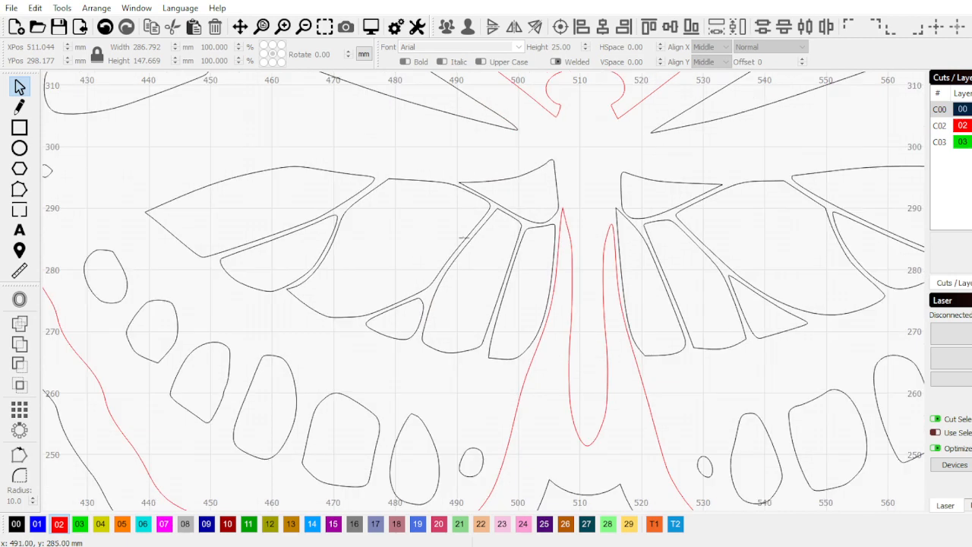
{"action": "scroll", "coordinate": [715, 256], "scroll_direction": "down", "scroll_amount": 2}
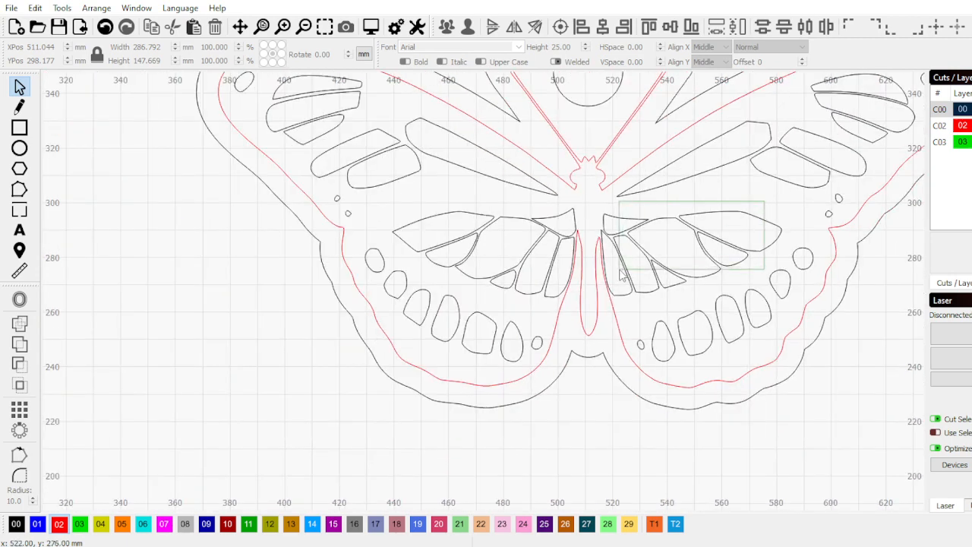
{"action": "left_click_drag", "start_coordinate": [621, 274], "coordinate": [618, 269]}
{"action": "left_click", "coordinate": [19, 300]}
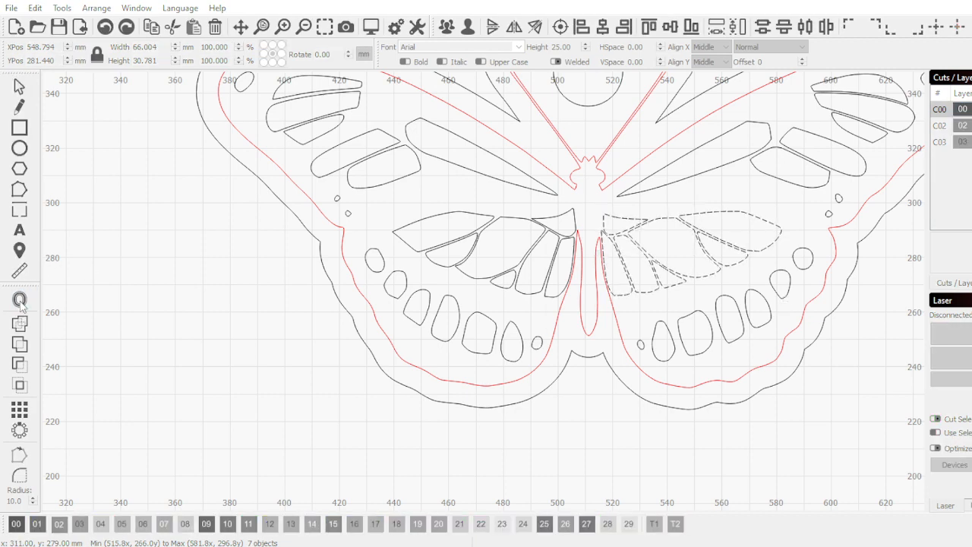
{"action": "left_click_drag", "start_coordinate": [654, 208], "coordinate": [142, 274]}
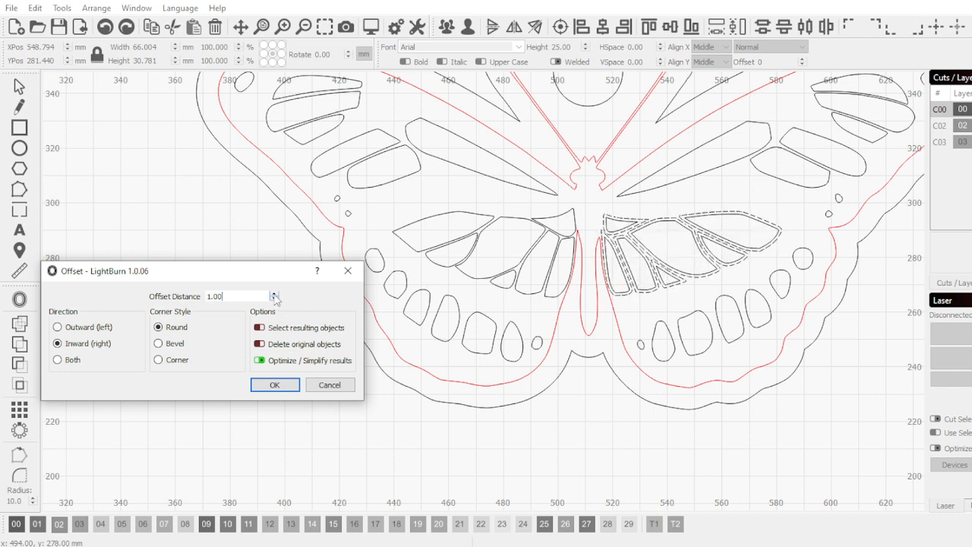
{"action": "left_click", "coordinate": [274, 386]}
{"action": "scroll", "coordinate": [643, 449], "scroll_direction": "down", "scroll_amount": 3}
{"action": "left_click", "coordinate": [689, 330]}
{"action": "scroll", "coordinate": [689, 330], "scroll_direction": "up", "scroll_amount": 5}
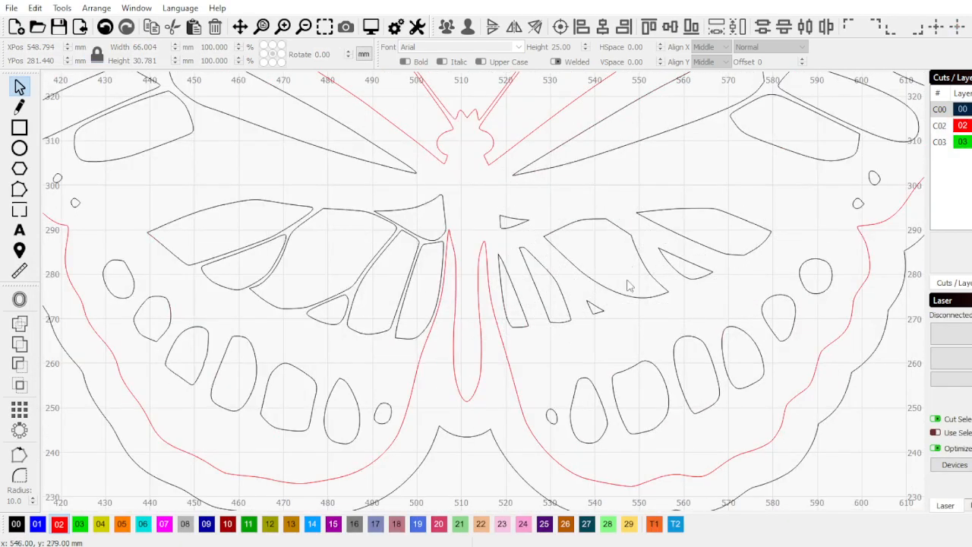
Offset the large pattern cells of the left lower wing inward by 2 mm with round corners and delete the original cells
{"action": "scroll", "coordinate": [531, 239], "scroll_direction": "down", "scroll_amount": 6}
{"action": "scroll", "coordinate": [531, 239], "scroll_direction": "up", "scroll_amount": 4}
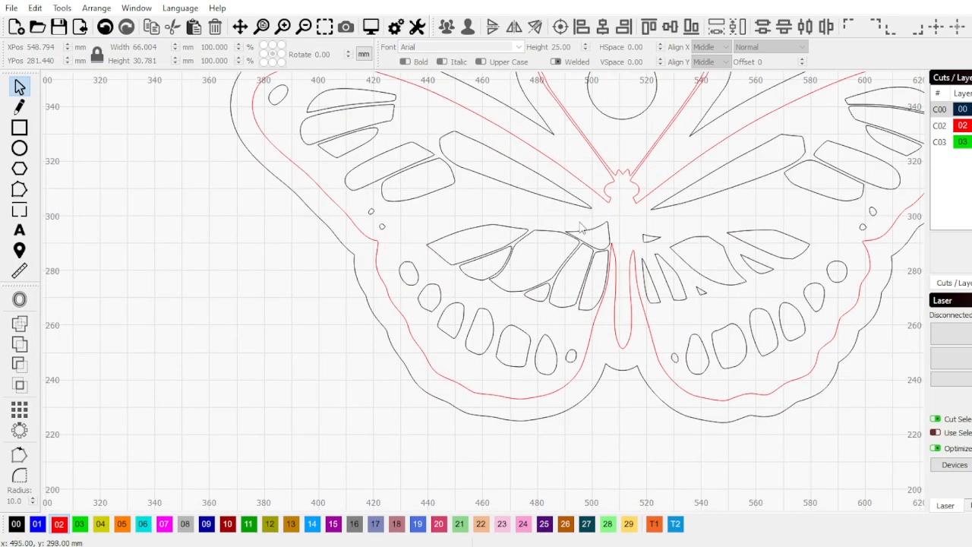
{"action": "left_click_drag", "start_coordinate": [555, 241], "coordinate": [461, 292]}
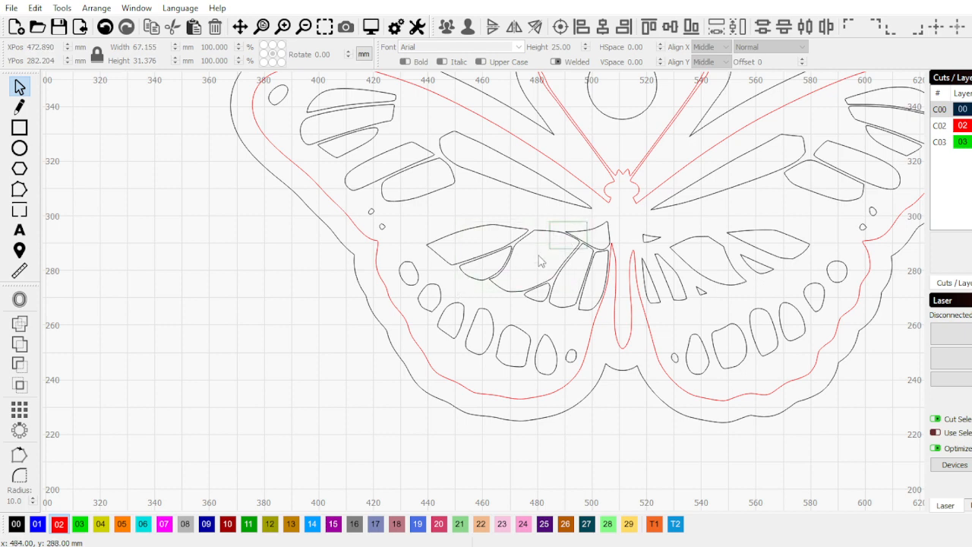
{"action": "left_click_drag", "start_coordinate": [541, 262], "coordinate": [503, 295]}
{"action": "scroll", "coordinate": [503, 295], "scroll_direction": "up", "scroll_amount": 3}
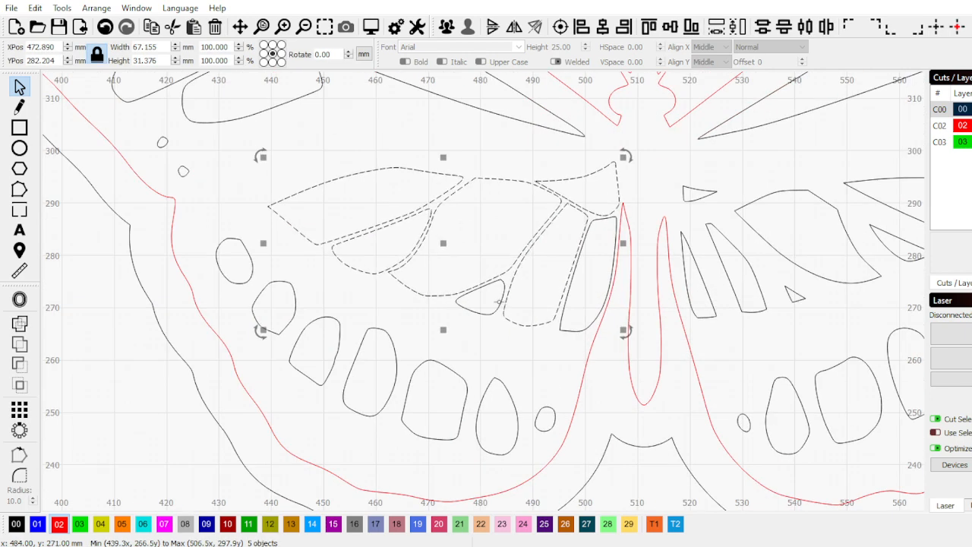
{"action": "left_click", "coordinate": [502, 303], "text": "shift"}
{"action": "left_click", "coordinate": [561, 319], "text": "shift"}
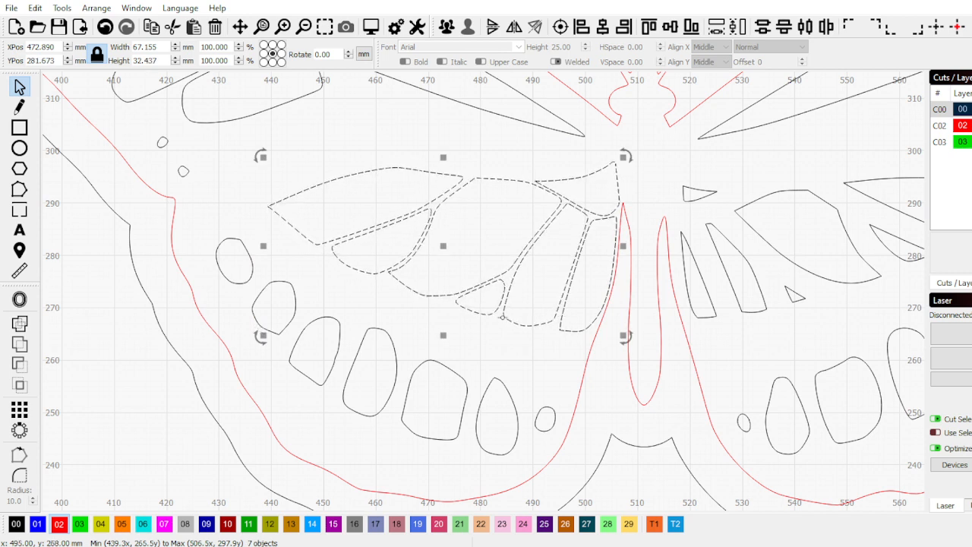
{"action": "left_click", "coordinate": [20, 300]}
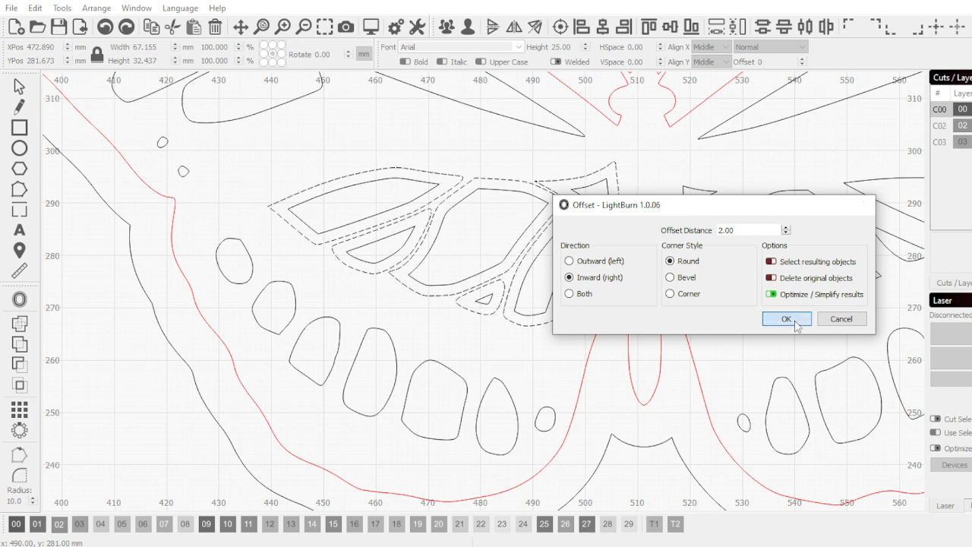
{"action": "left_click", "coordinate": [796, 316]}
{"action": "left_click", "coordinate": [449, 313]}
{"action": "scroll", "coordinate": [449, 313], "scroll_direction": "down", "scroll_amount": 5}
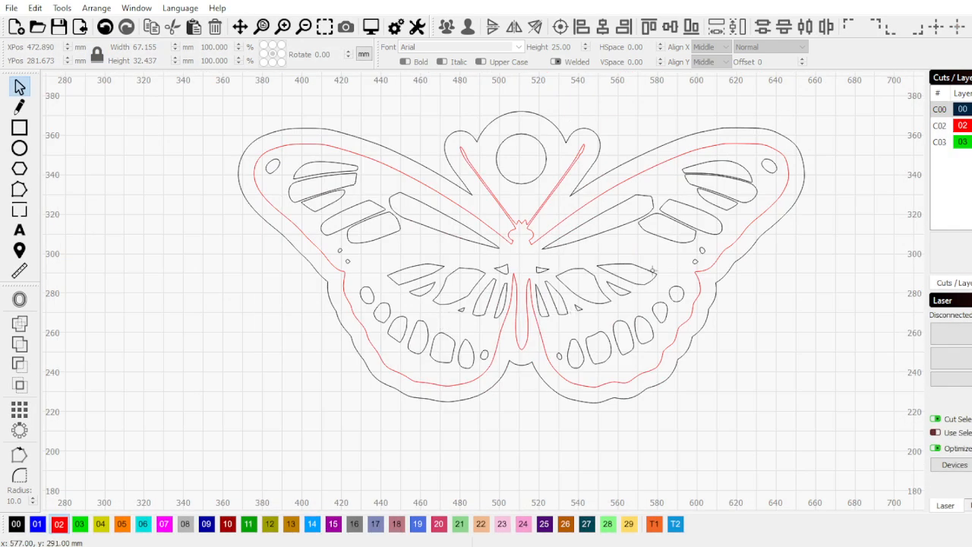
Offset the six large pattern cells of each upper wing inward by 2 mm with round corners and delete the original cells
{"action": "scroll", "coordinate": [674, 245], "scroll_direction": "up", "scroll_amount": 2}
{"action": "scroll", "coordinate": [728, 195], "scroll_direction": "down", "scroll_amount": 1}
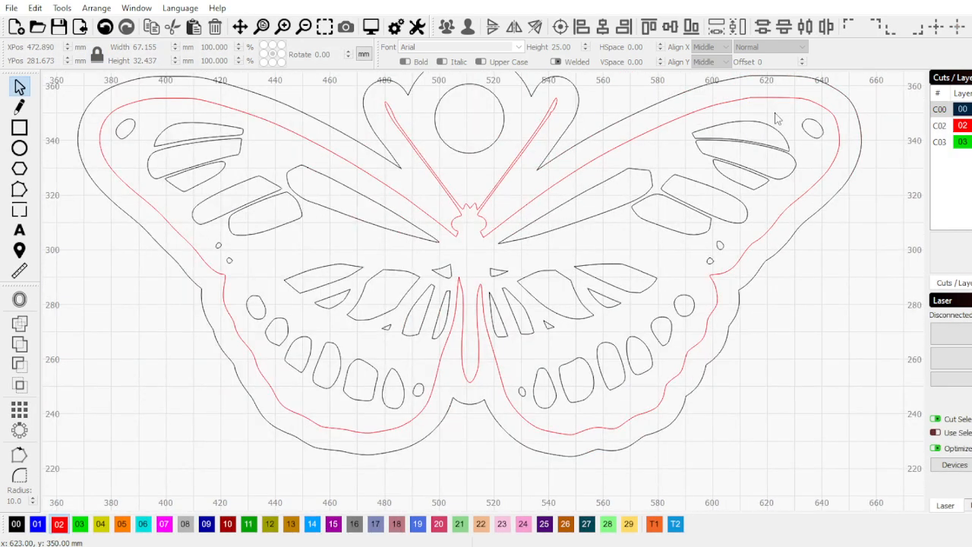
{"action": "left_click_drag", "start_coordinate": [777, 117], "coordinate": [704, 187]}
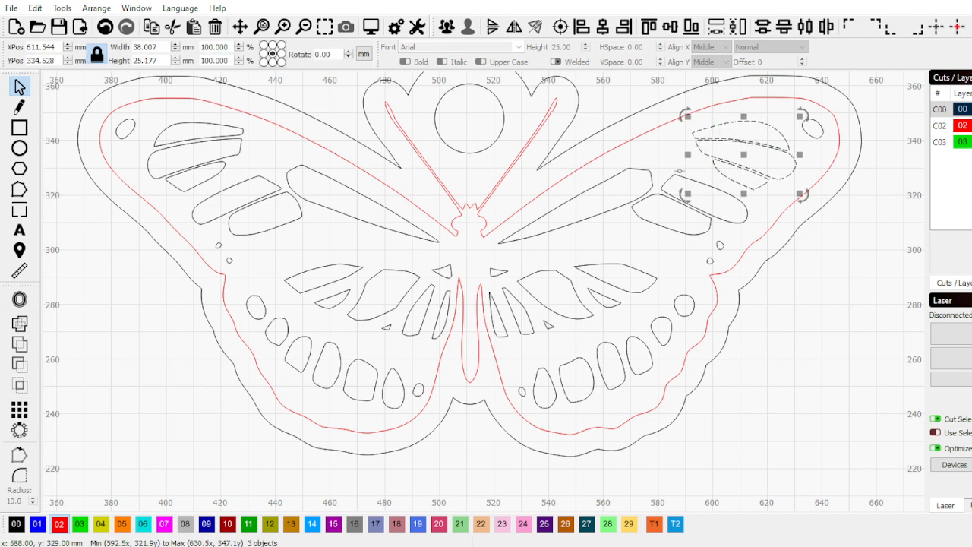
{"action": "left_click_drag", "start_coordinate": [636, 195], "coordinate": [600, 218]}
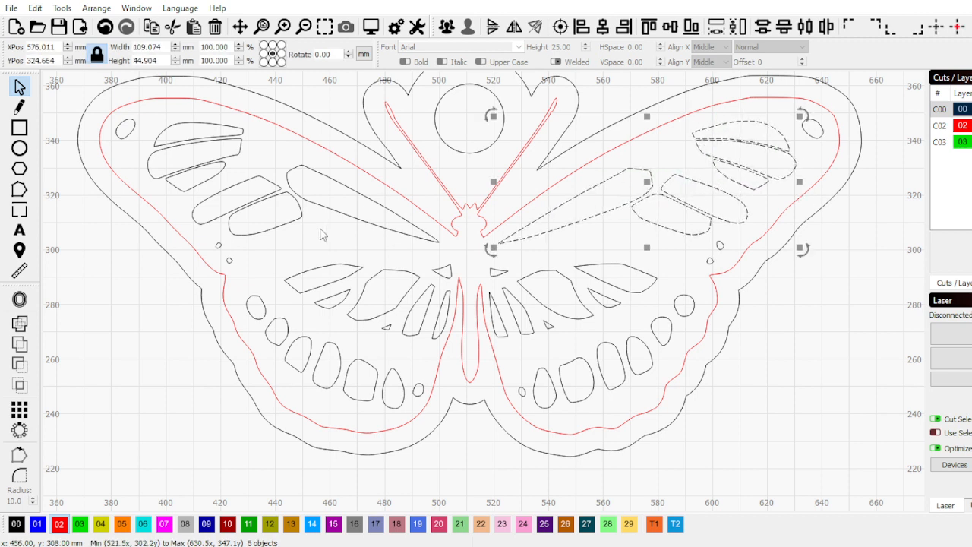
{"action": "left_click_drag", "start_coordinate": [320, 234], "coordinate": [228, 189]}
{"action": "left_click_drag", "start_coordinate": [261, 155], "coordinate": [187, 144]}
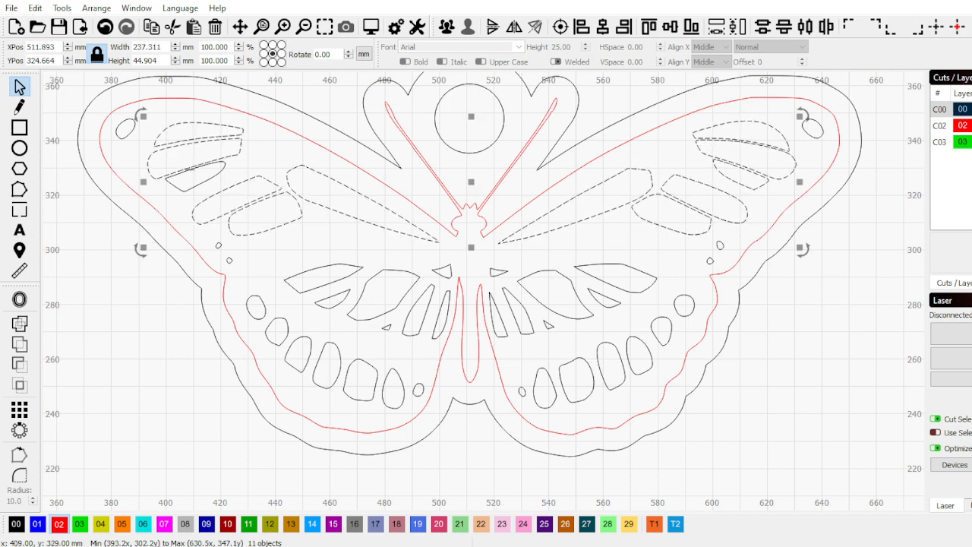
{"action": "left_click", "coordinate": [222, 169], "text": "shift"}
{"action": "scroll", "coordinate": [218, 173], "scroll_direction": "down", "scroll_amount": 1}
{"action": "scroll", "coordinate": [199, 185], "scroll_direction": "up", "scroll_amount": 1}
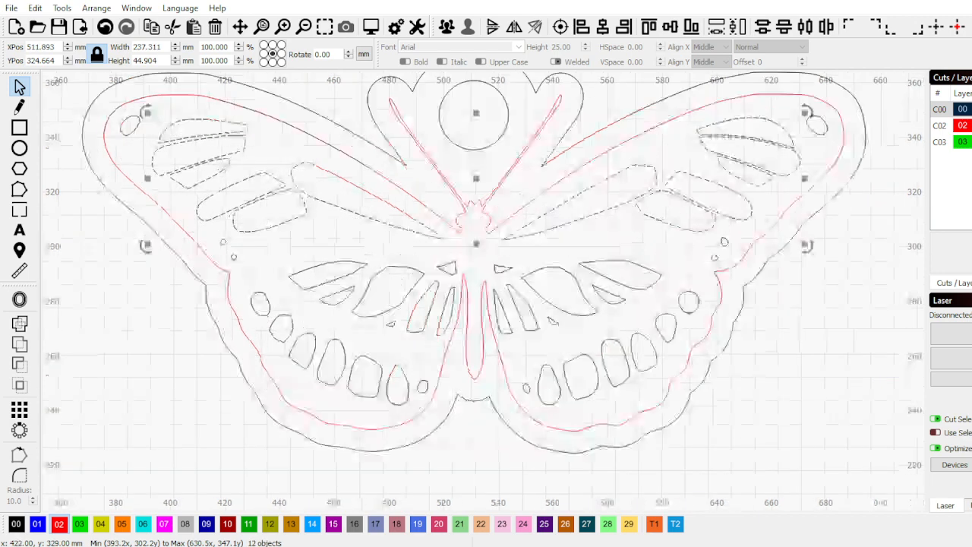
{"action": "left_click", "coordinate": [21, 300]}
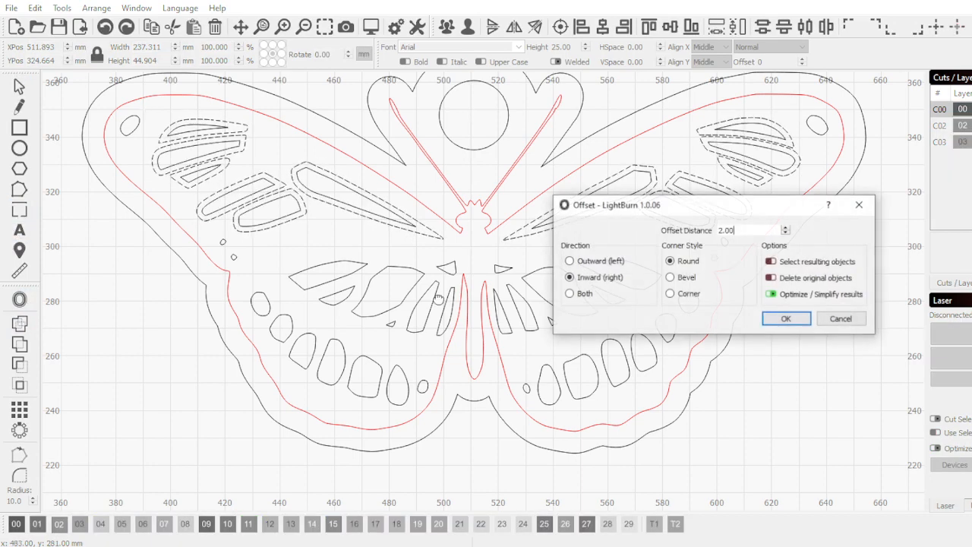
{"action": "left_click", "coordinate": [782, 318]}
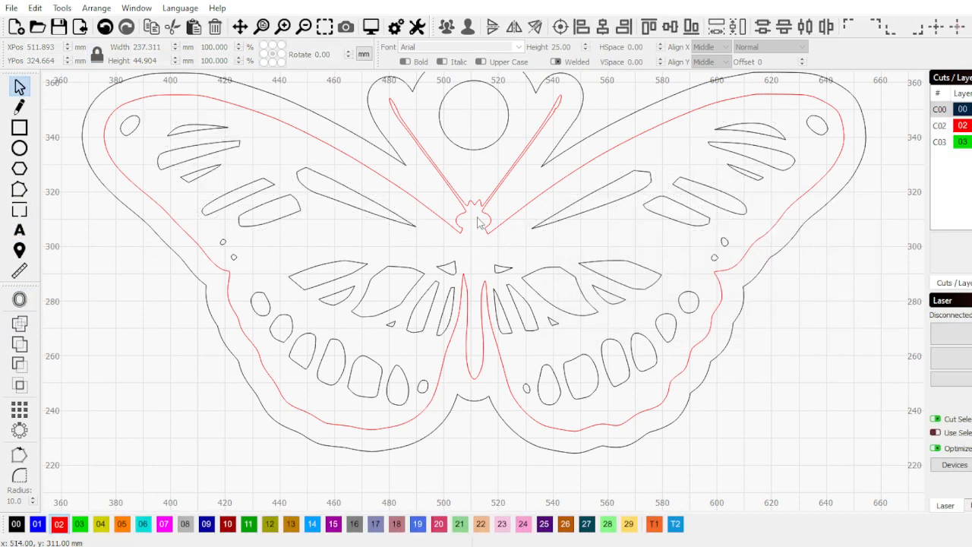
Examine the reduced pattern cells and the inner wing outline across the whole butterfly
{"action": "scroll", "coordinate": [478, 221], "scroll_direction": "down", "scroll_amount": 1}
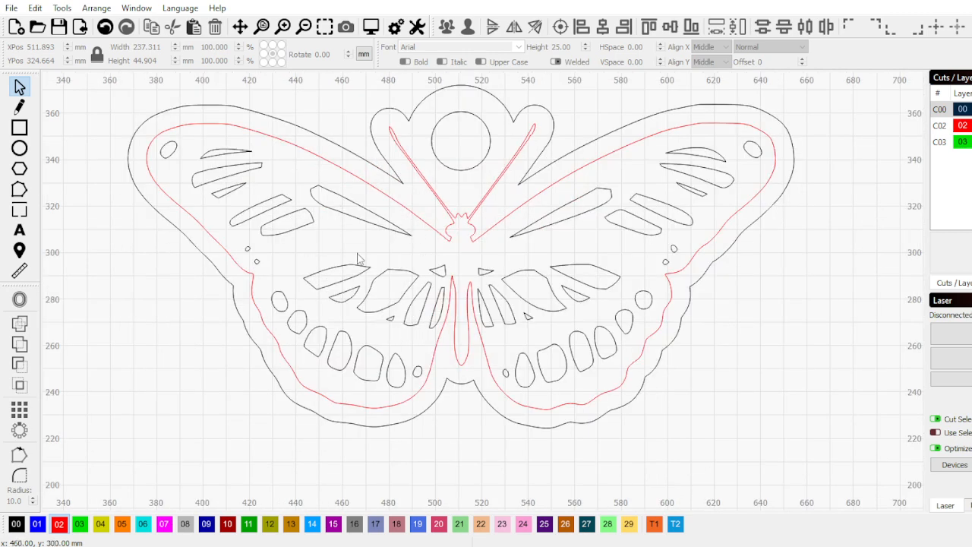
{"action": "left_click", "coordinate": [417, 210]}
{"action": "scroll", "coordinate": [389, 307], "scroll_direction": "down", "scroll_amount": 3}
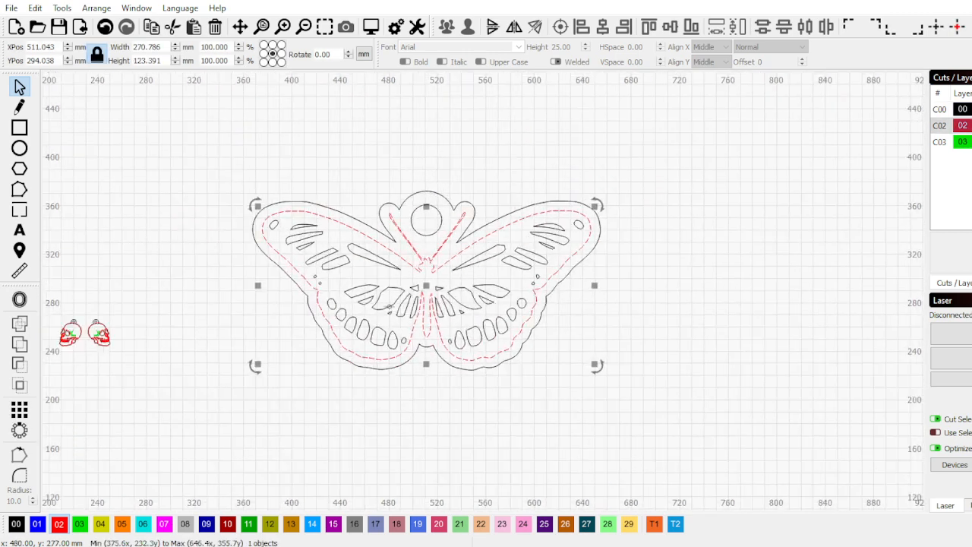
{"action": "left_click", "coordinate": [324, 174]}
{"action": "scroll", "coordinate": [370, 223], "scroll_direction": "up", "scroll_amount": 3}
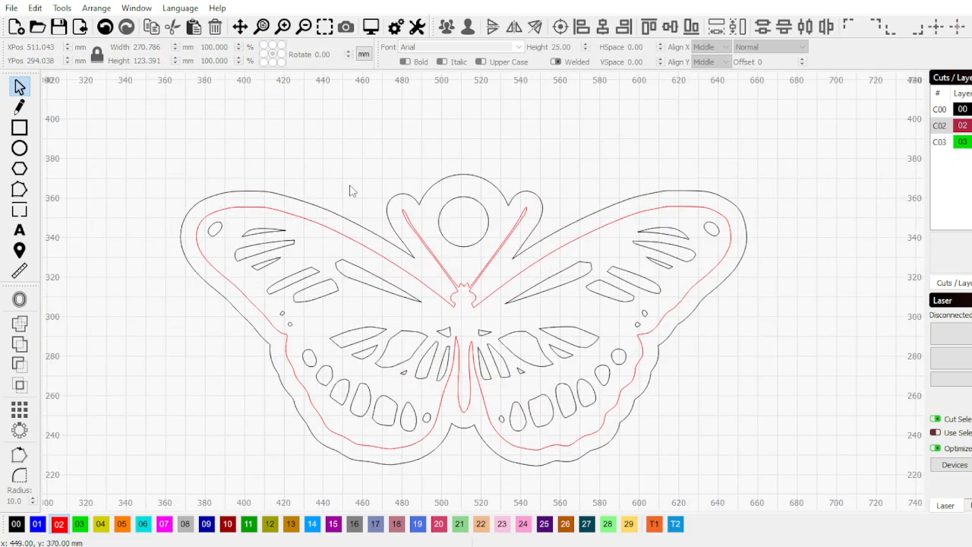
{"action": "scroll", "coordinate": [371, 185], "scroll_direction": "up", "scroll_amount": 2}
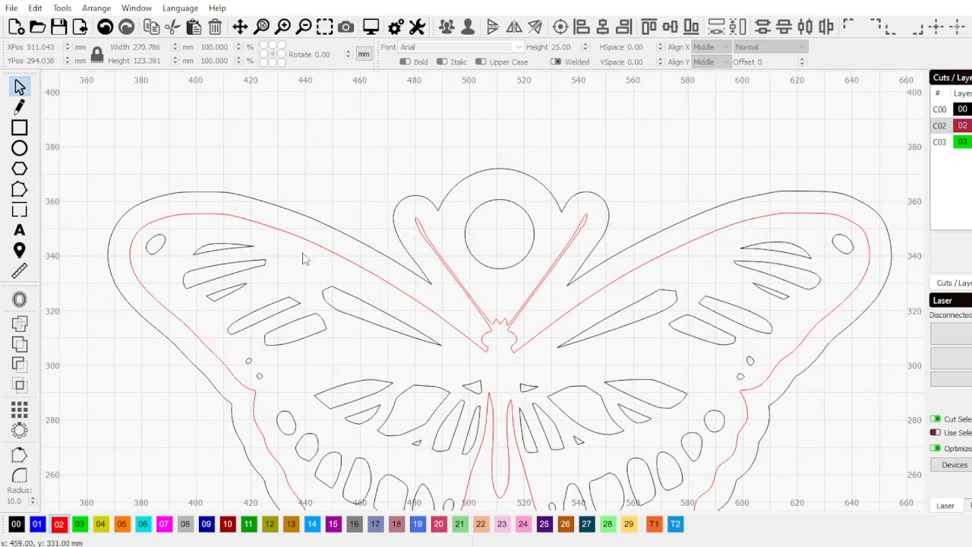
{"action": "scroll", "coordinate": [160, 260], "scroll_direction": "down", "scroll_amount": 5}
{"action": "scroll", "coordinate": [280, 321], "scroll_direction": "down", "scroll_amount": 1}
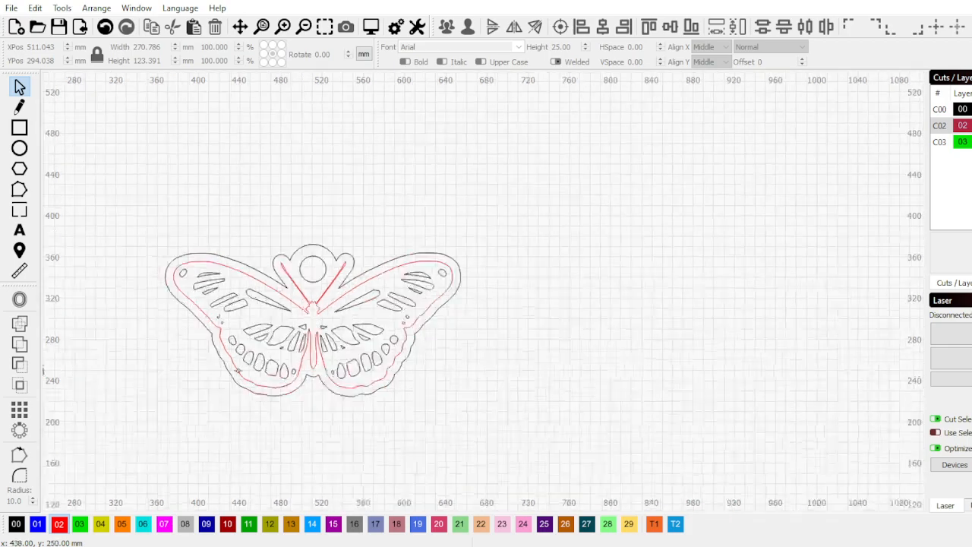
{"action": "scroll", "coordinate": [358, 367], "scroll_direction": "up", "scroll_amount": 5}
{"action": "scroll", "coordinate": [367, 355], "scroll_direction": "down", "scroll_amount": 4}
{"action": "scroll", "coordinate": [367, 356], "scroll_direction": "down", "scroll_amount": 5}
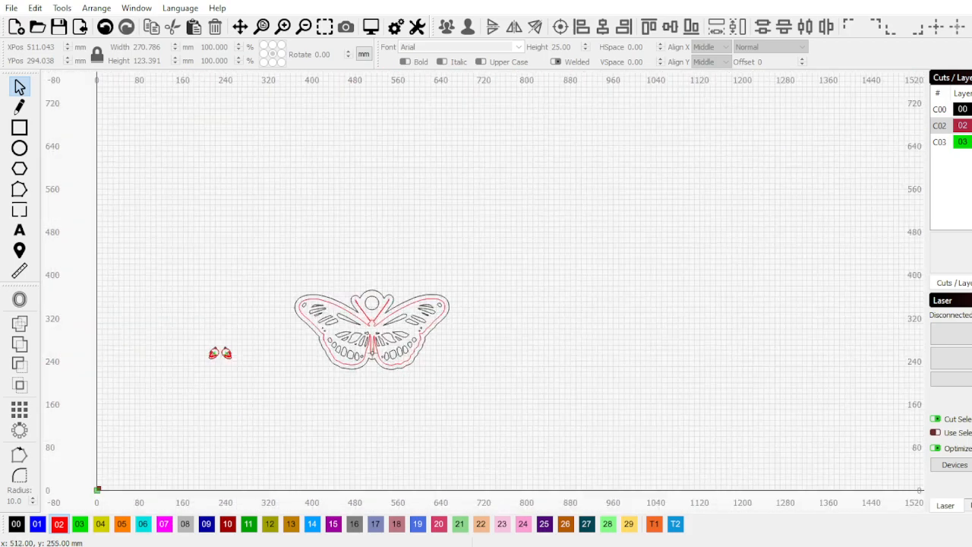
{"action": "scroll", "coordinate": [376, 378], "scroll_direction": "up", "scroll_amount": 3}
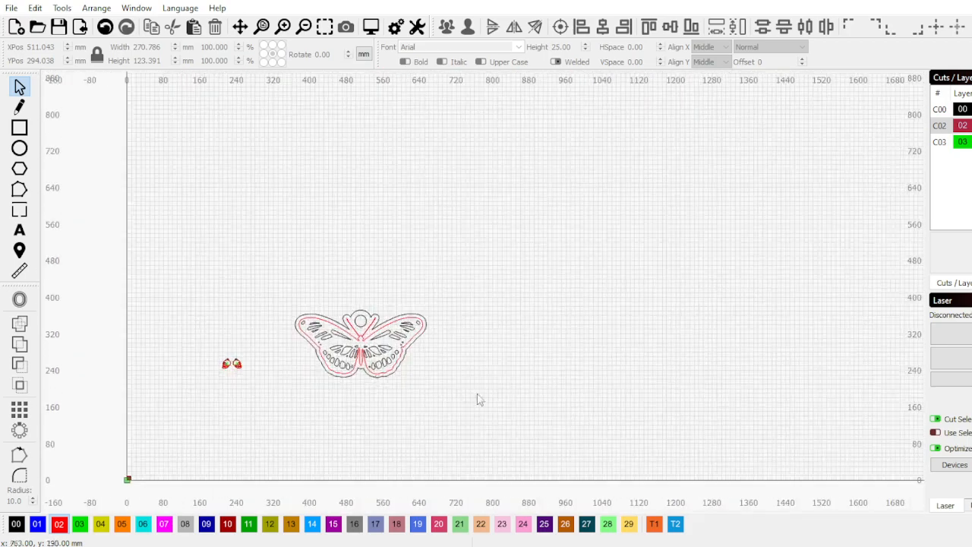
Group all the butterfly shapes and scale the group proportionally to a width of 30 mm
{"action": "scroll", "coordinate": [551, 406], "scroll_direction": "up", "scroll_amount": 2}
{"action": "left_click_drag", "start_coordinate": [175, 211], "coordinate": [175, 205]}
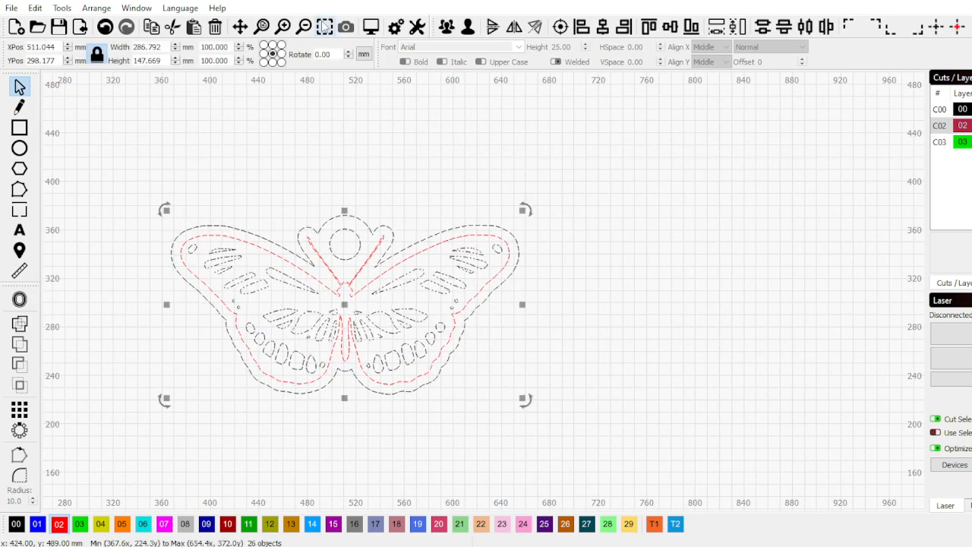
{"action": "left_click_drag", "start_coordinate": [524, 210], "coordinate": [253, 351]}
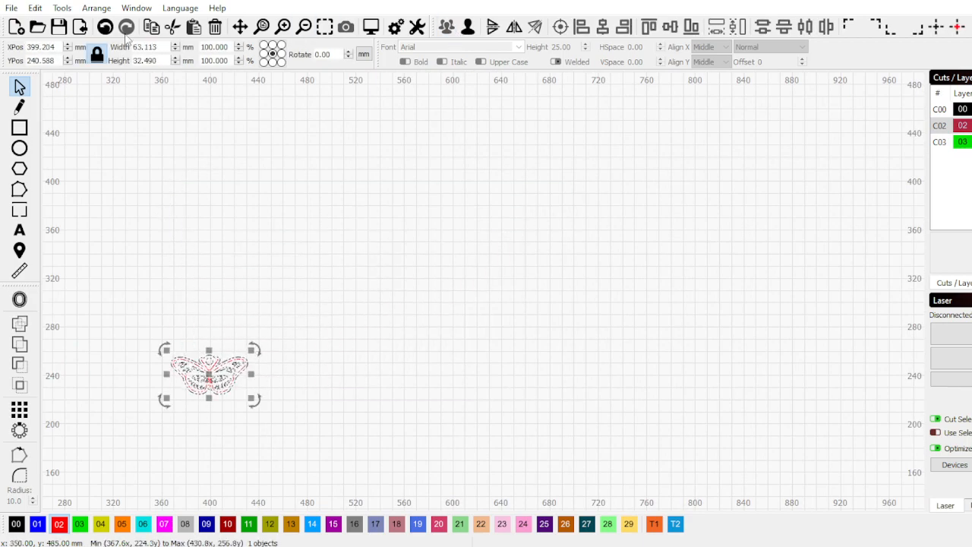
{"action": "left_click", "coordinate": [144, 47]}
{"action": "type", "text": "30"}
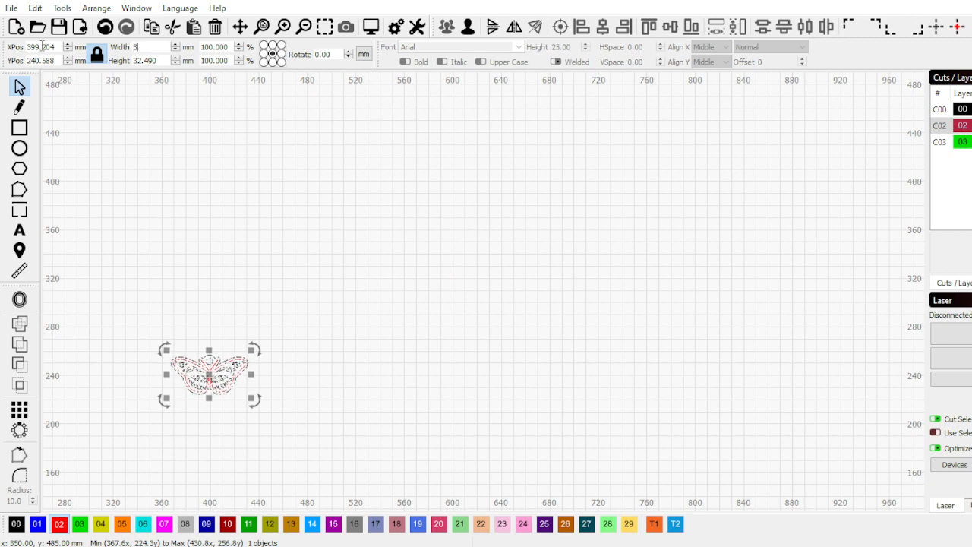
{"action": "key", "text": "Return"}
{"action": "scroll", "coordinate": [197, 384], "scroll_direction": "up", "scroll_amount": 8}
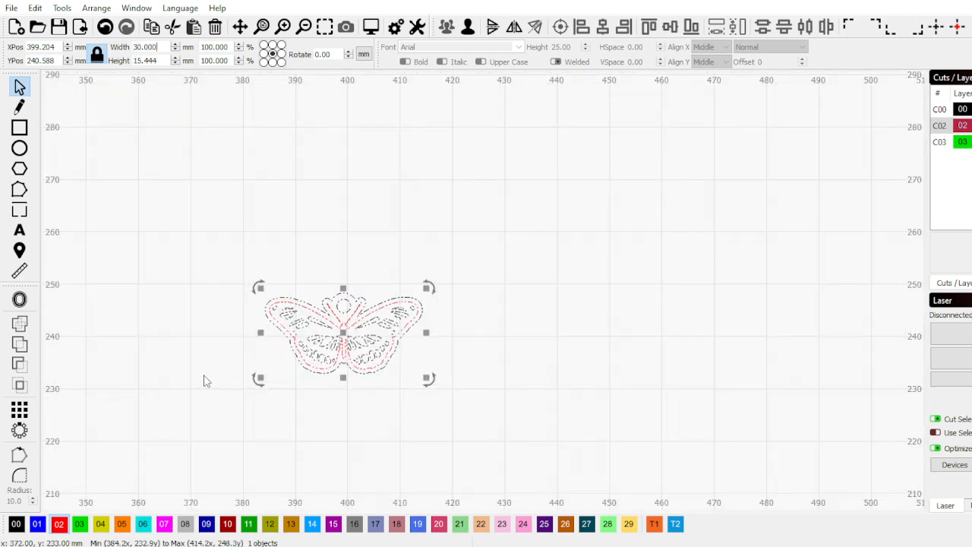
{"action": "left_click", "coordinate": [206, 382]}
Move the butterfly pendant beside the right-hand skull, centred at about X 285, Y 254 mm
{"action": "scroll", "coordinate": [283, 351], "scroll_direction": "down", "scroll_amount": 3}
{"action": "scroll", "coordinate": [281, 352], "scroll_direction": "up", "scroll_amount": 7}
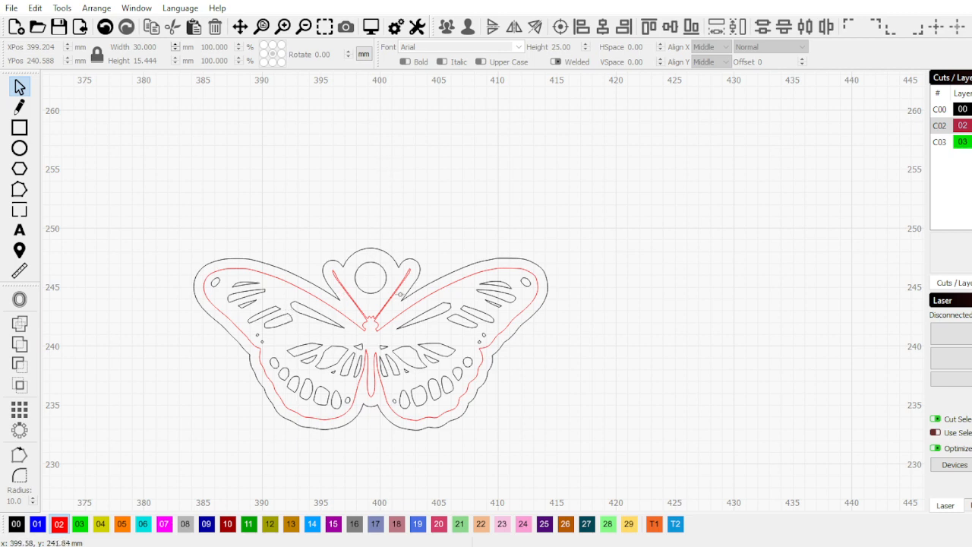
{"action": "scroll", "coordinate": [346, 261], "scroll_direction": "up", "scroll_amount": 3}
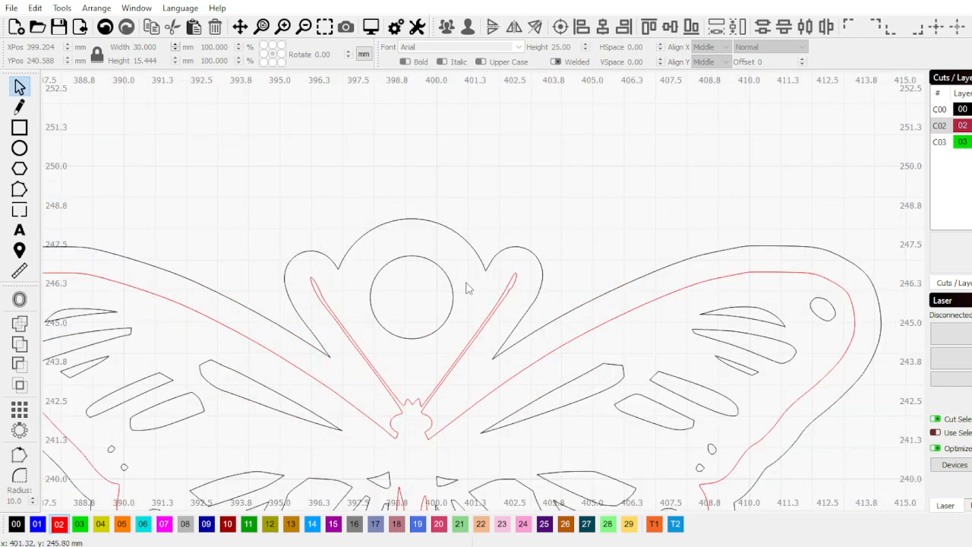
{"action": "scroll", "coordinate": [439, 256], "scroll_direction": "down", "scroll_amount": 10}
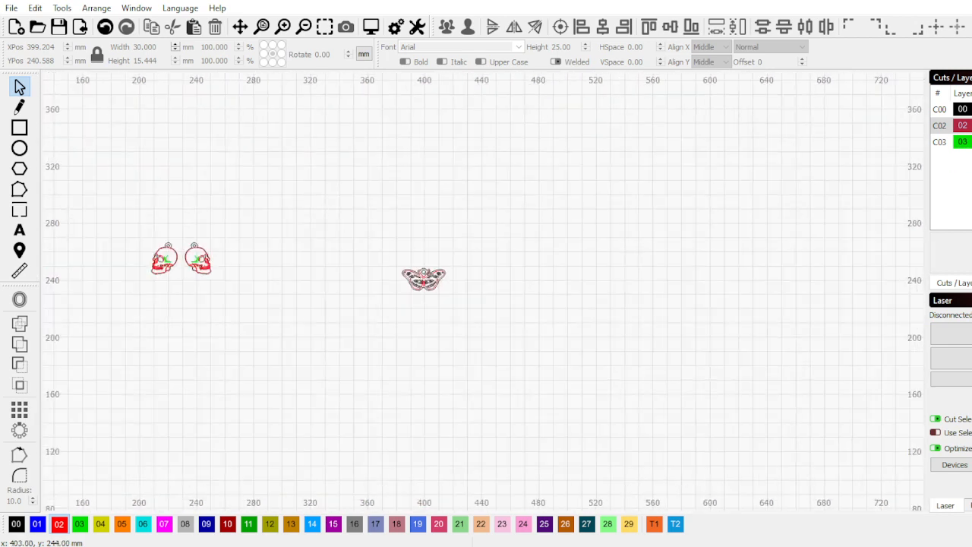
{"action": "left_click", "coordinate": [433, 284]}
{"action": "scroll", "coordinate": [393, 281], "scroll_direction": "up", "scroll_amount": 3}
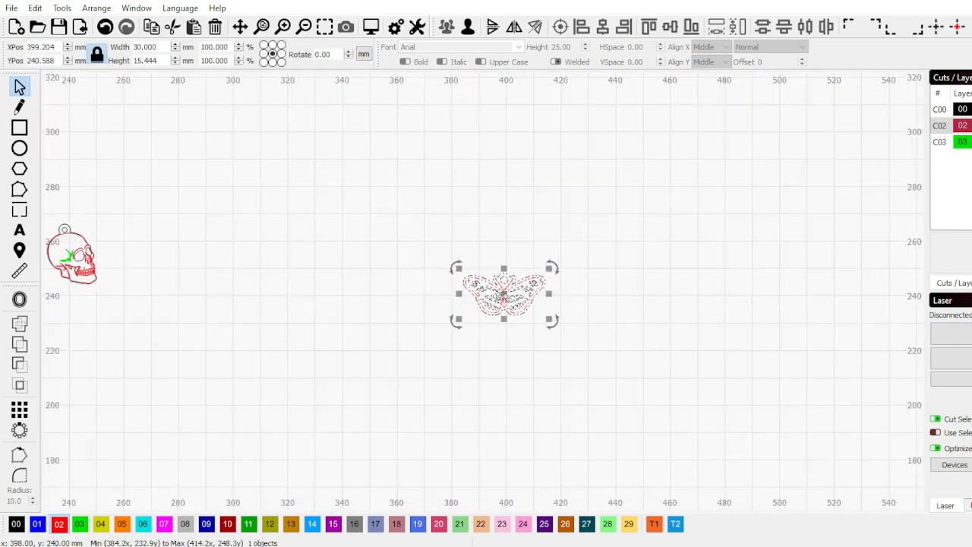
{"action": "left_click_drag", "start_coordinate": [454, 302], "coordinate": [142, 264]}
{"action": "scroll", "coordinate": [243, 341], "scroll_direction": "down", "scroll_amount": 3}
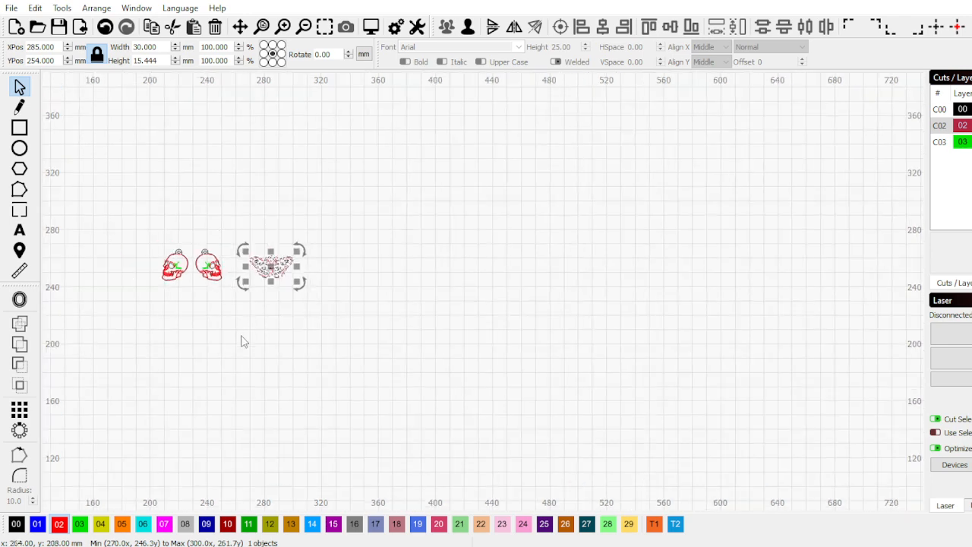
{"action": "left_click", "coordinate": [243, 341]}
{"action": "scroll", "coordinate": [259, 290], "scroll_direction": "up", "scroll_amount": 3}
{"action": "scroll", "coordinate": [299, 240], "scroll_direction": "up", "scroll_amount": 2}
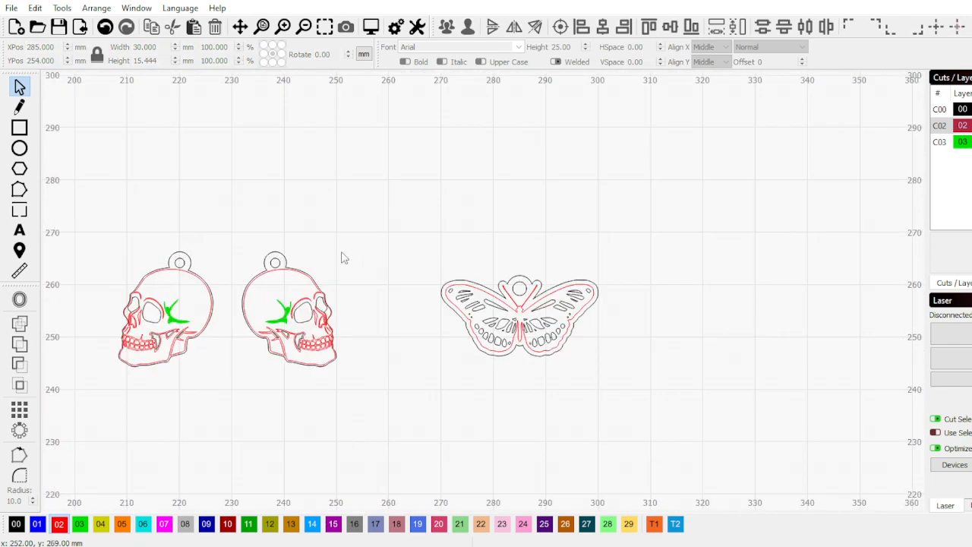
{"action": "scroll", "coordinate": [376, 287], "scroll_direction": "down", "scroll_amount": 2}
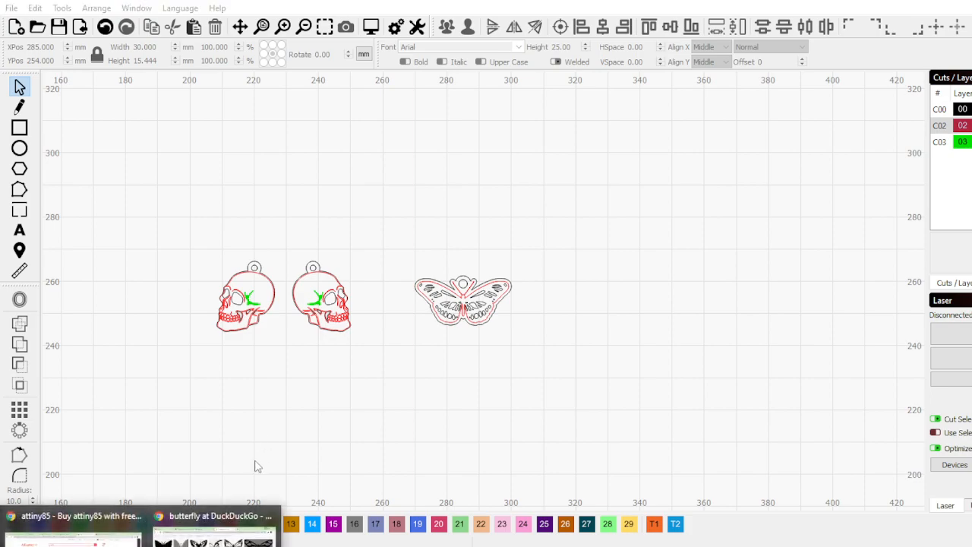
Switch to the browser with the butterfly clipart and search DuckDuckGo for images of "otter"
{"action": "left_click", "coordinate": [163, 536]}
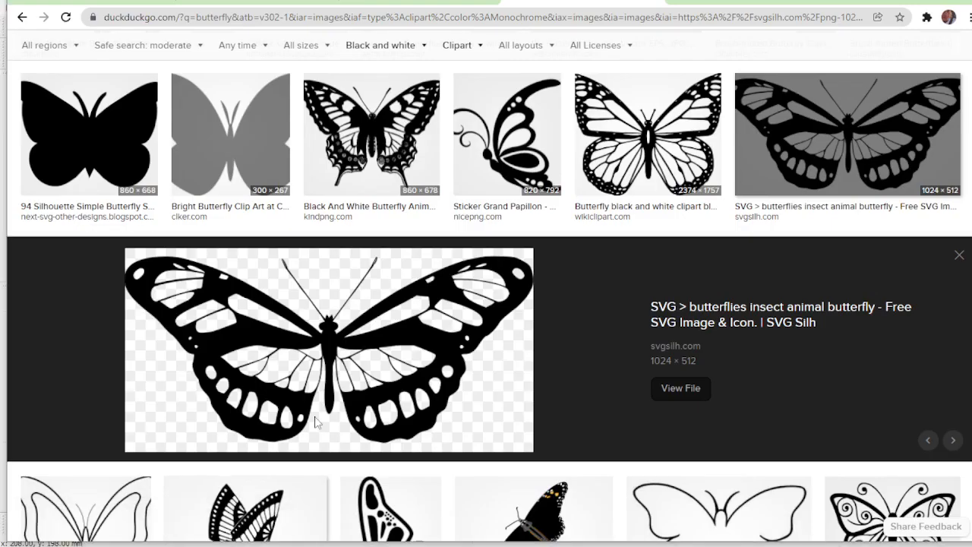
{"action": "left_click", "coordinate": [384, 23]}
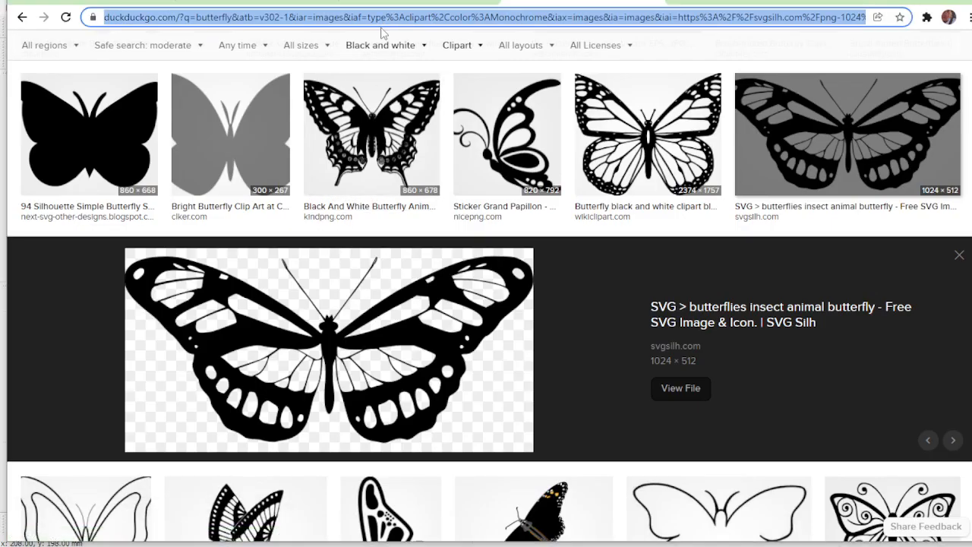
{"action": "type", "text": "otter"}
{"action": "key", "text": "Return"}
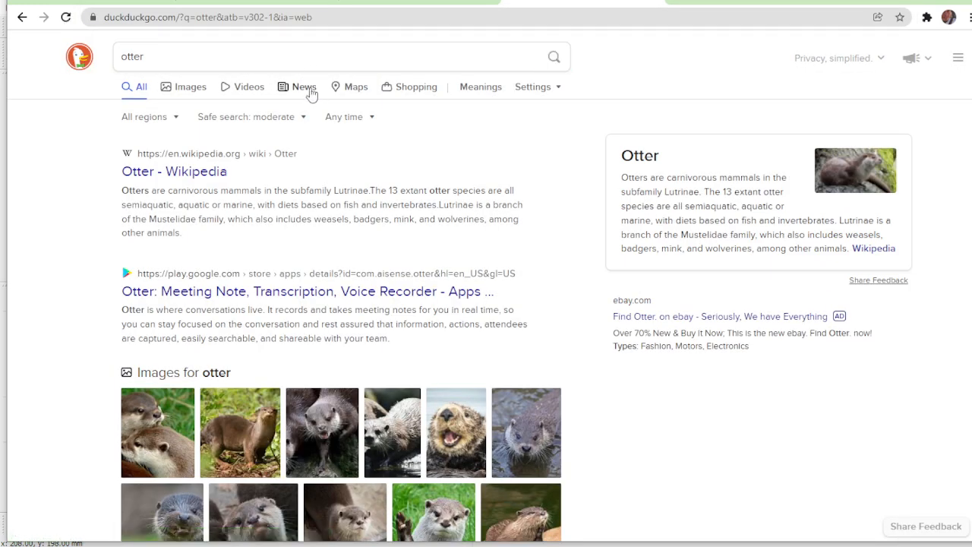
{"action": "left_click", "coordinate": [200, 91]}
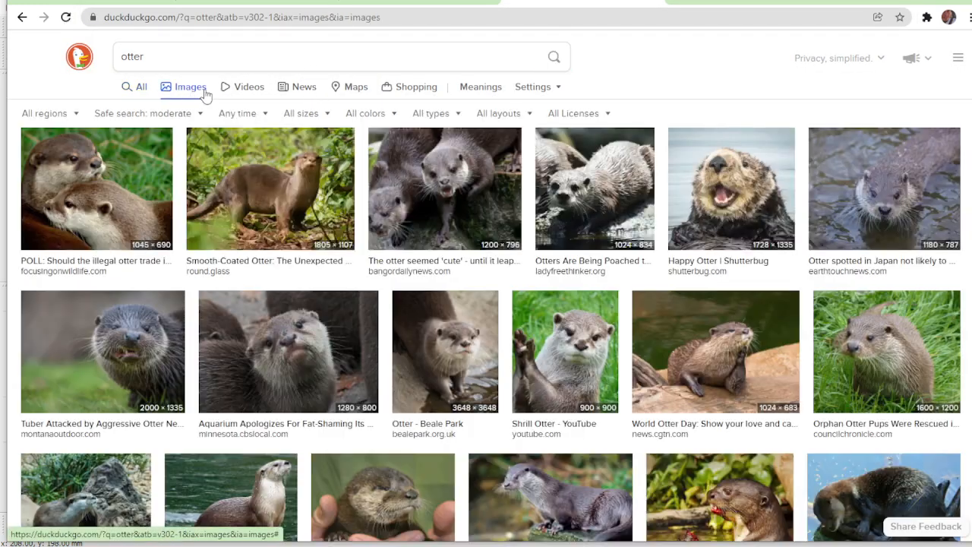
Filter the otter image results to black and white colours and the Clipart type
{"action": "left_click", "coordinate": [364, 114]}
{"action": "left_click", "coordinate": [400, 183]}
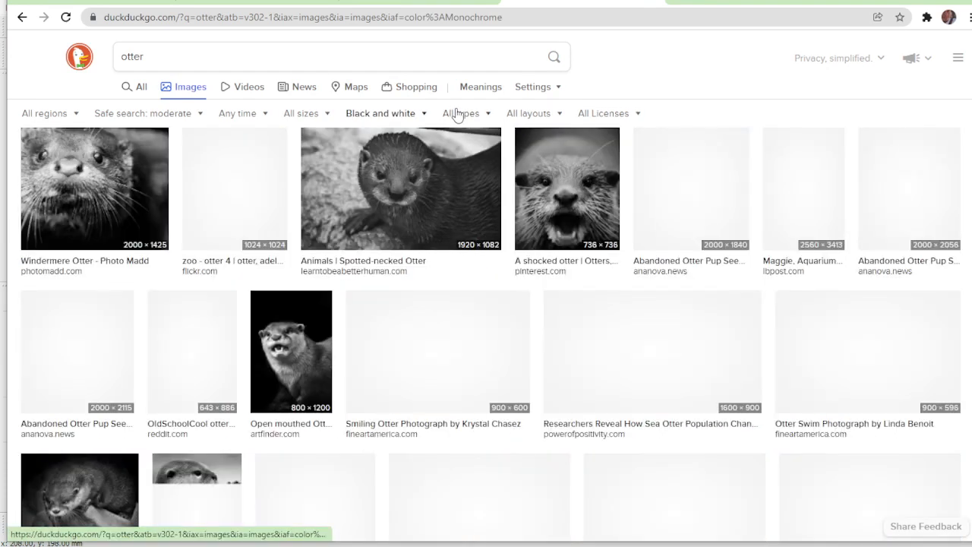
{"action": "left_click", "coordinate": [457, 114]}
{"action": "left_click", "coordinate": [489, 186]}
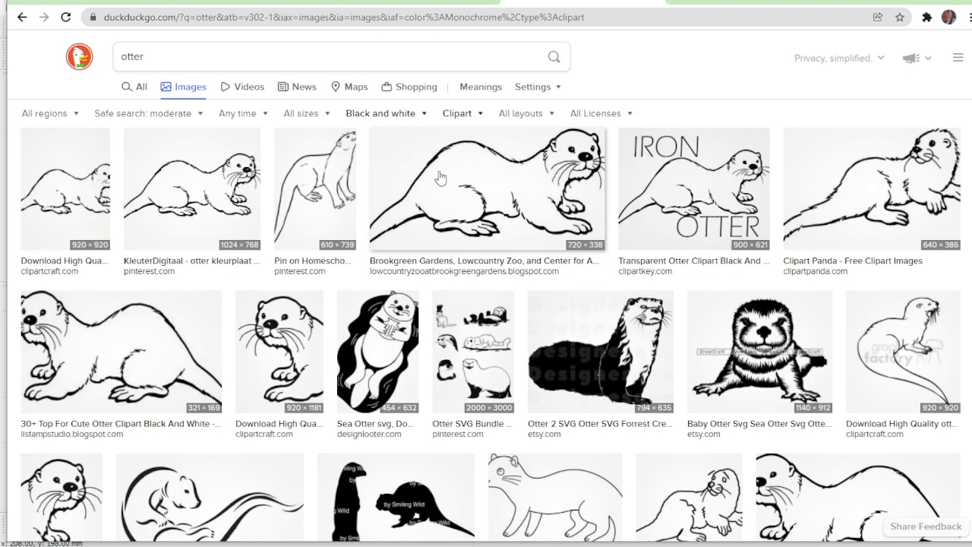
Look through the otter clipart for a design suitable for a pendant, previewing the Otter Icons image
{"action": "scroll", "coordinate": [440, 178], "scroll_direction": "down", "scroll_amount": 8}
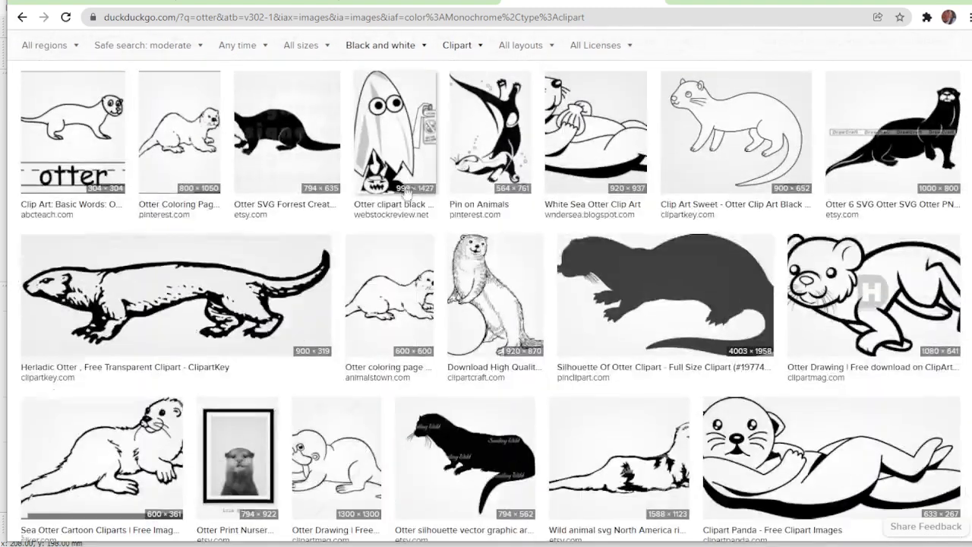
{"action": "scroll", "coordinate": [414, 190], "scroll_direction": "down", "scroll_amount": 2}
{"action": "scroll", "coordinate": [395, 192], "scroll_direction": "down", "scroll_amount": 2}
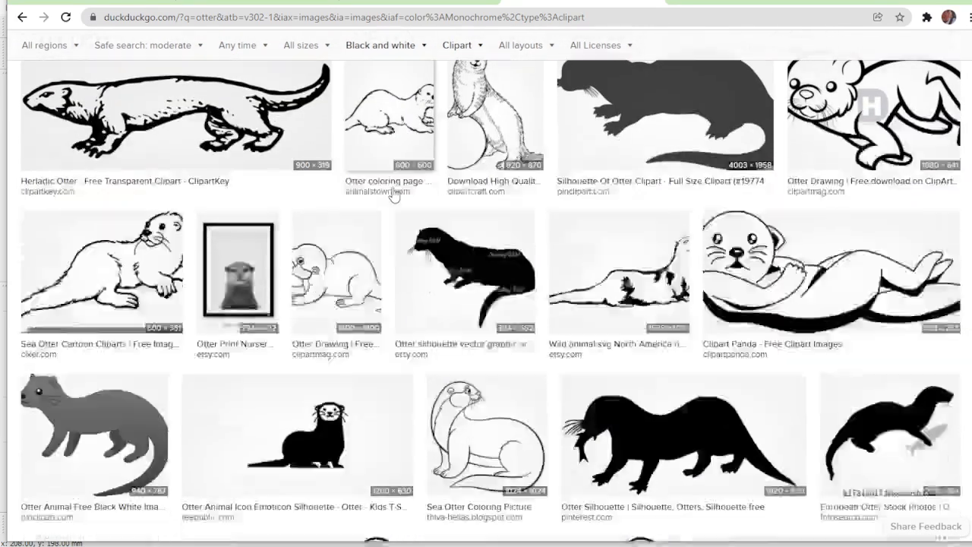
{"action": "scroll", "coordinate": [394, 193], "scroll_direction": "down", "scroll_amount": 3}
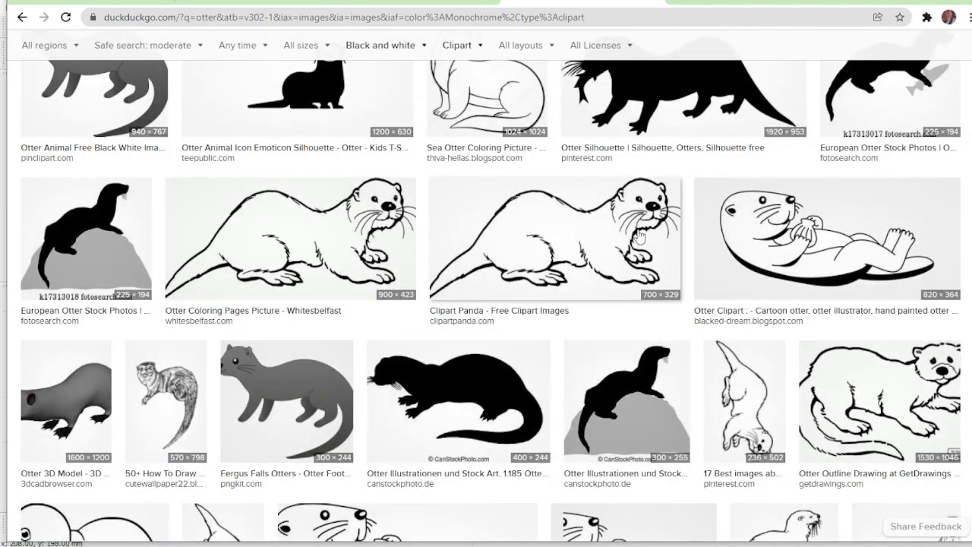
{"action": "scroll", "coordinate": [493, 258], "scroll_direction": "down", "scroll_amount": 9}
{"action": "scroll", "coordinate": [408, 299], "scroll_direction": "down", "scroll_amount": 3}
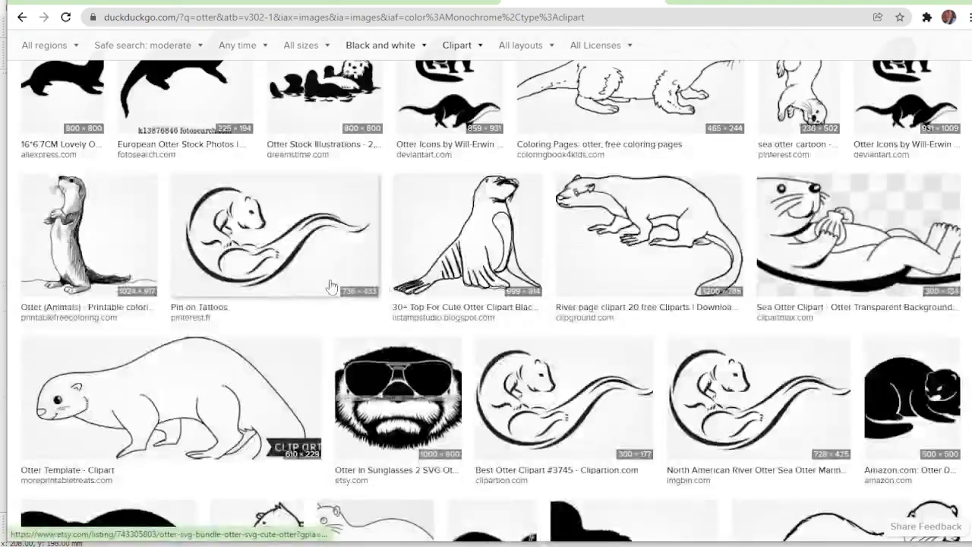
{"action": "scroll", "coordinate": [228, 304], "scroll_direction": "up", "scroll_amount": 5}
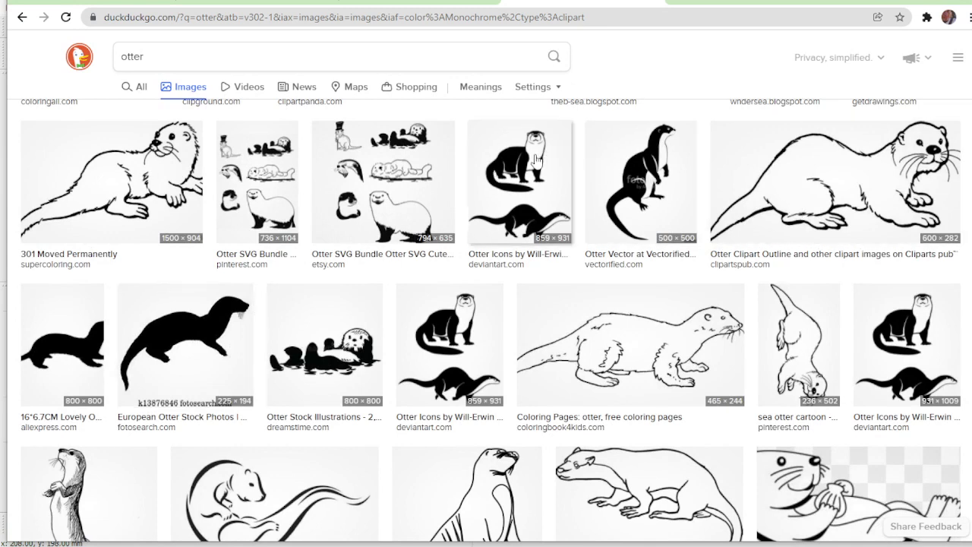
{"action": "left_click", "coordinate": [513, 177]}
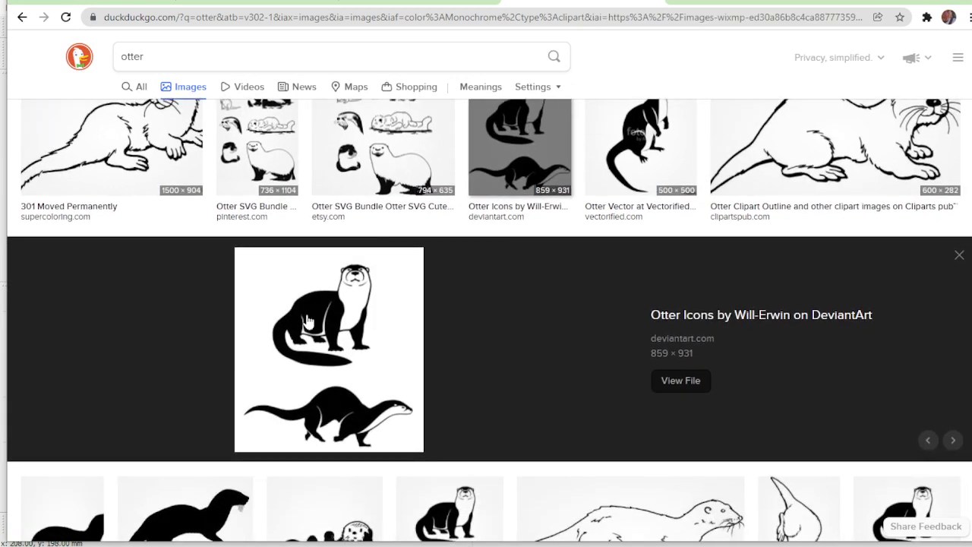
{"action": "scroll", "coordinate": [307, 323], "scroll_direction": "down", "scroll_amount": 10}
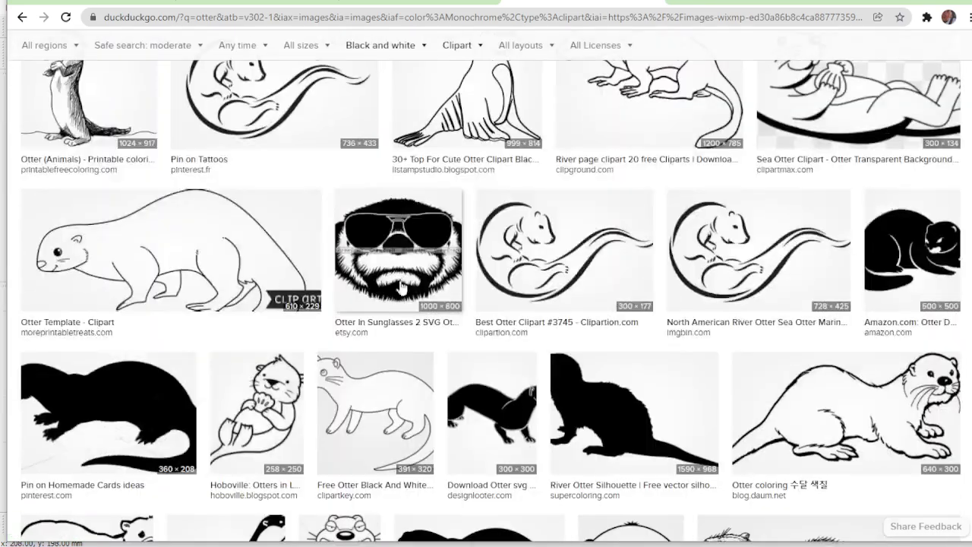
{"action": "scroll", "coordinate": [402, 287], "scroll_direction": "down", "scroll_amount": 3}
{"action": "scroll", "coordinate": [403, 161], "scroll_direction": "up", "scroll_amount": 2}
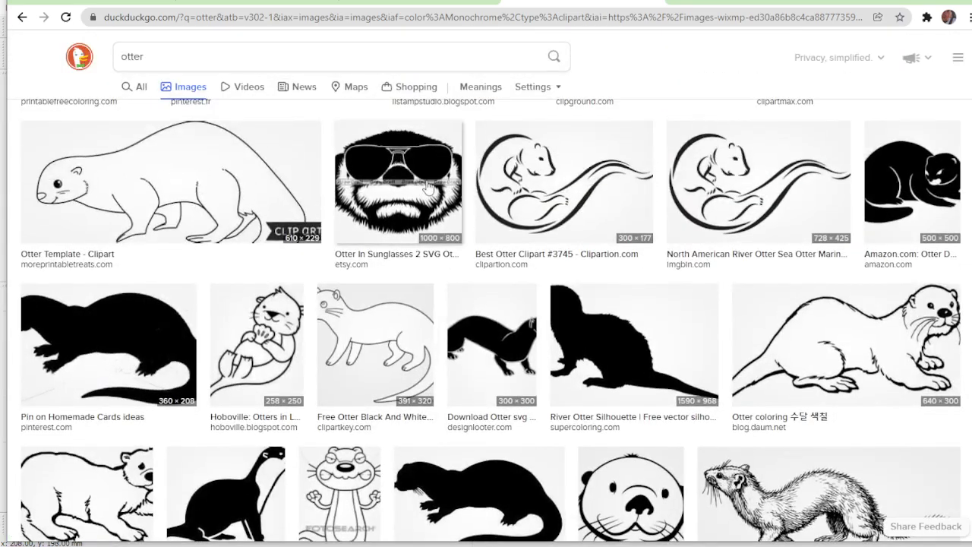
{"action": "scroll", "coordinate": [428, 186], "scroll_direction": "down", "scroll_amount": 10}
{"action": "scroll", "coordinate": [661, 232], "scroll_direction": "up", "scroll_amount": 7}
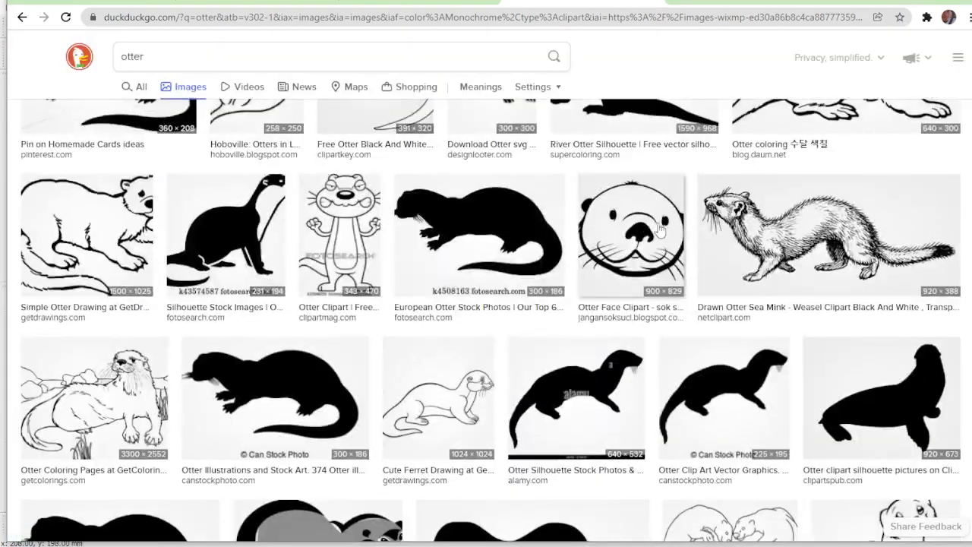
{"action": "scroll", "coordinate": [470, 331], "scroll_direction": "down", "scroll_amount": 8}
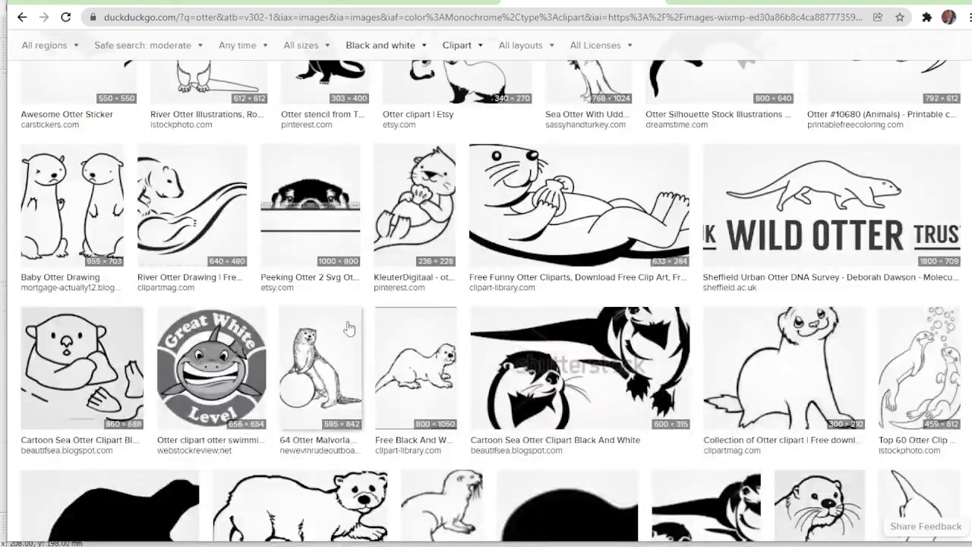
{"action": "scroll", "coordinate": [346, 296], "scroll_direction": "up", "scroll_amount": 15}
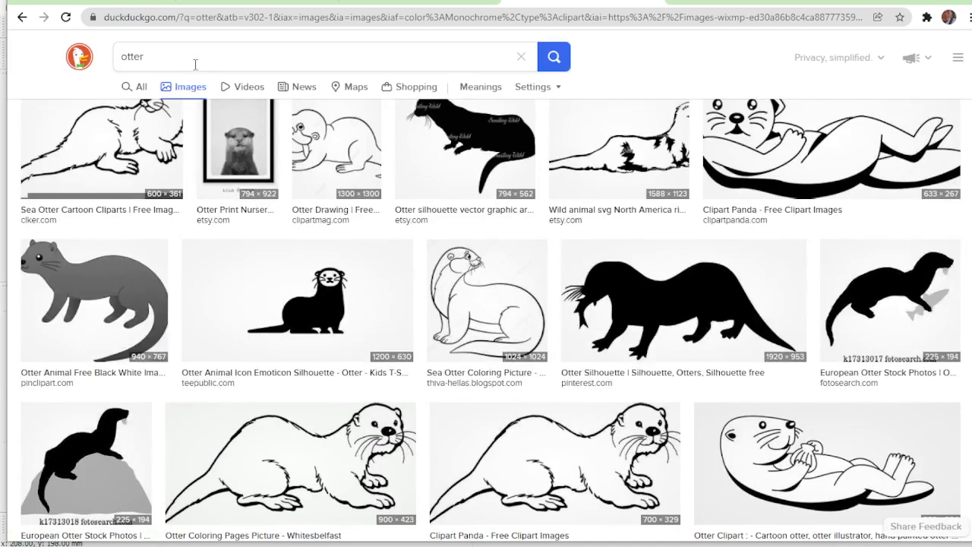
Replace the image search term with "aardvark" and run the search
{"action": "double_click", "coordinate": [164, 64]}
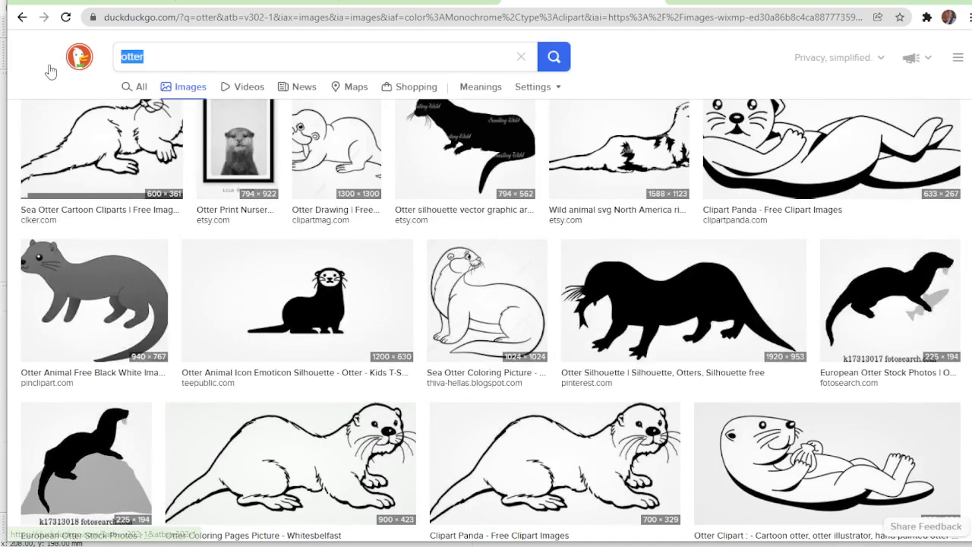
{"action": "type", "text": "aardvark"}
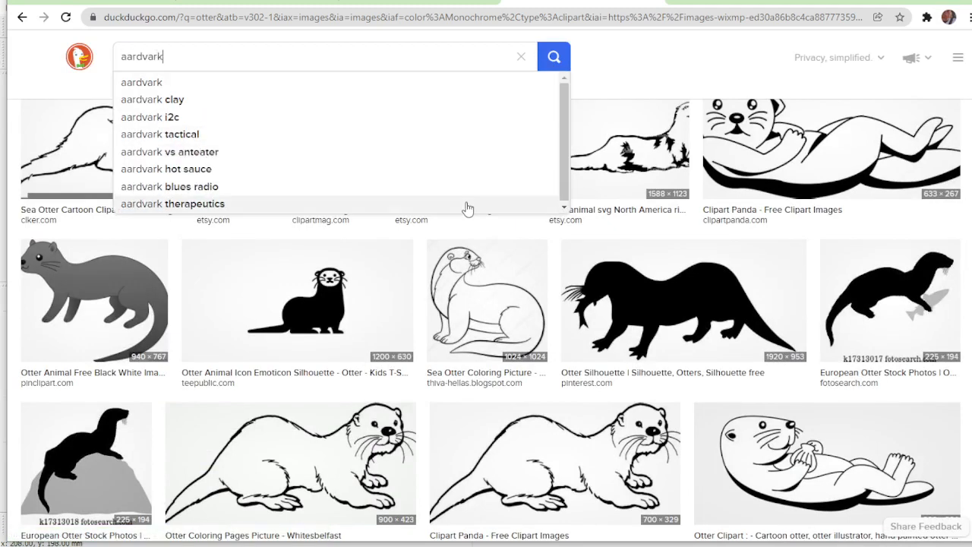
{"action": "key", "text": "Return"}
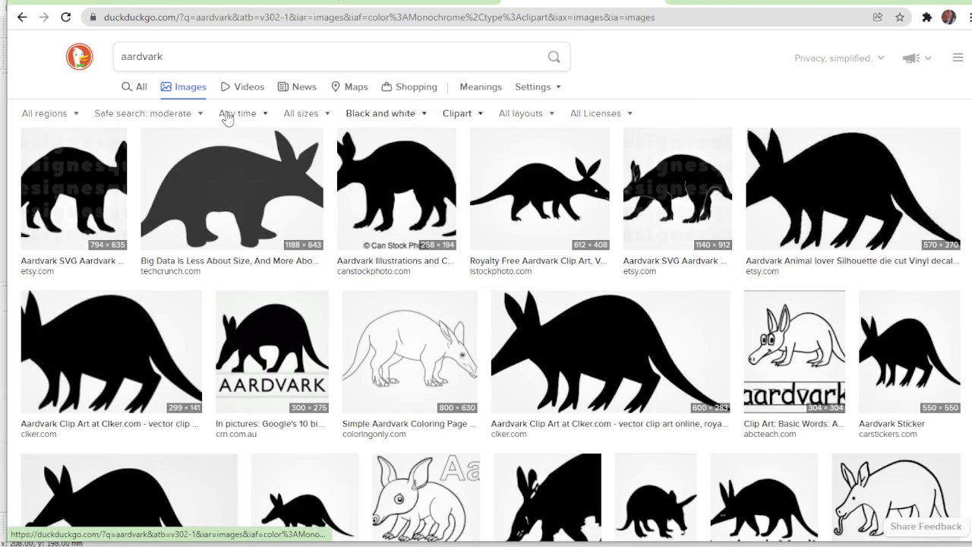
Browse the aardvark clipart and copy the 612 × 408 iStock silhouette image with the small eye and mouth
{"action": "scroll", "coordinate": [490, 291], "scroll_direction": "down", "scroll_amount": 3}
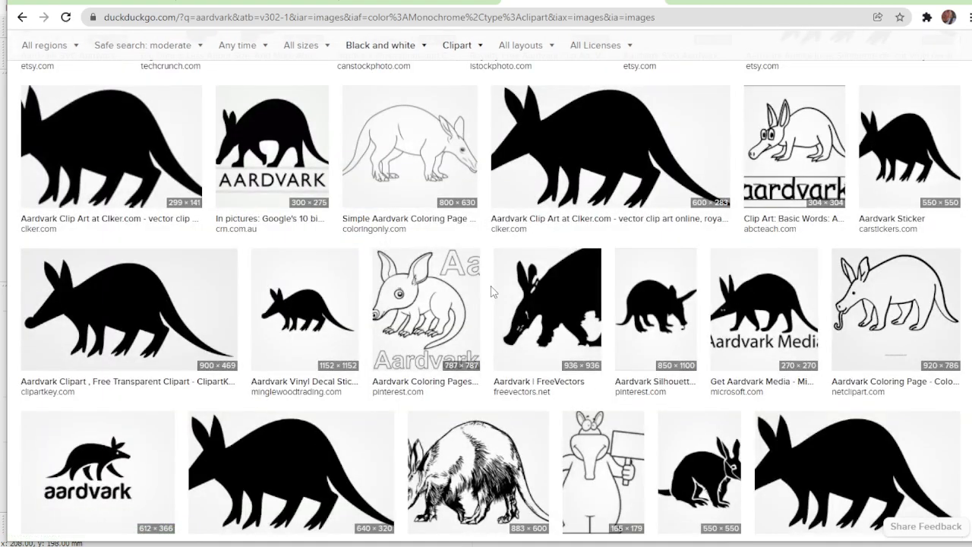
{"action": "scroll", "coordinate": [400, 313], "scroll_direction": "up", "scroll_amount": 3}
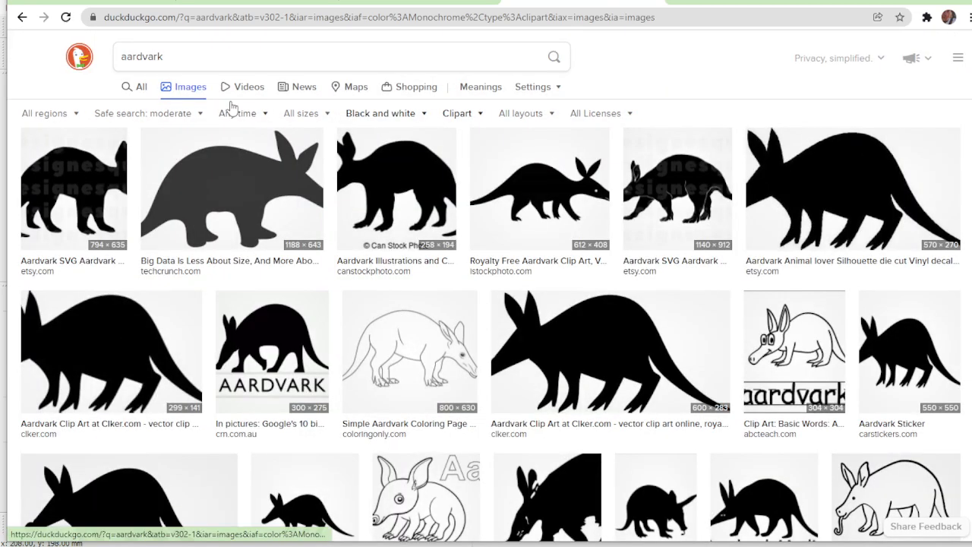
{"action": "left_click", "coordinate": [228, 56]}
{"action": "key", "text": "ctrl+a"}
{"action": "scroll", "coordinate": [640, 325], "scroll_direction": "down", "scroll_amount": 5}
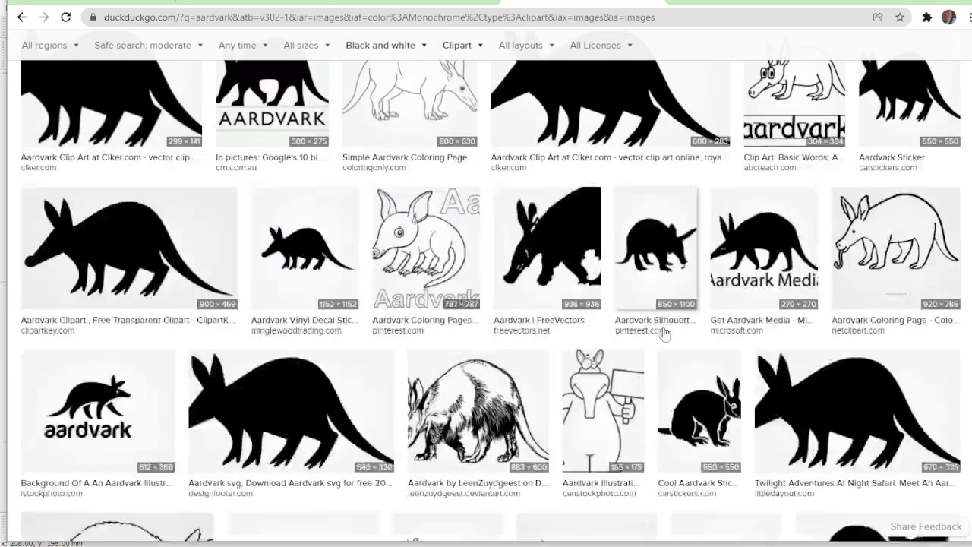
{"action": "scroll", "coordinate": [641, 325], "scroll_direction": "up", "scroll_amount": 3}
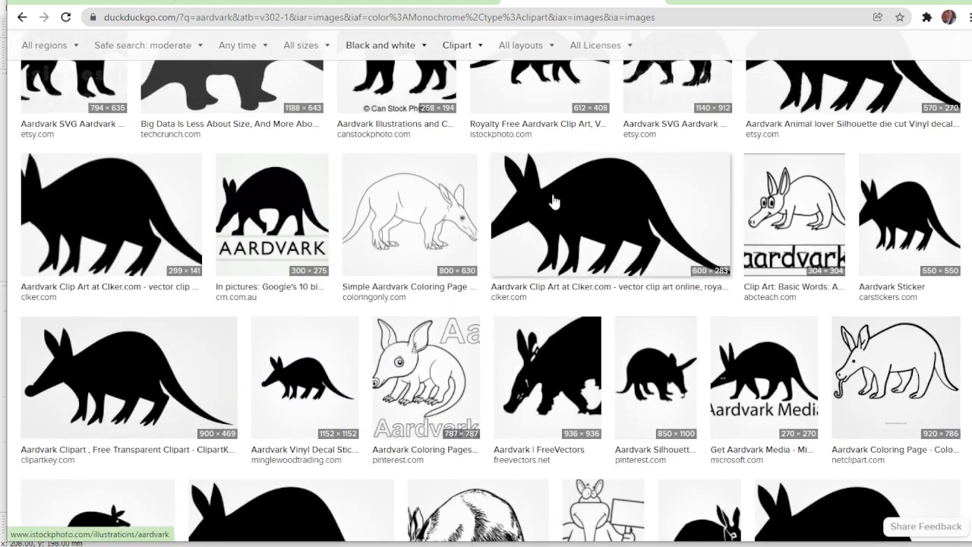
{"action": "scroll", "coordinate": [640, 326], "scroll_direction": "up", "scroll_amount": 2}
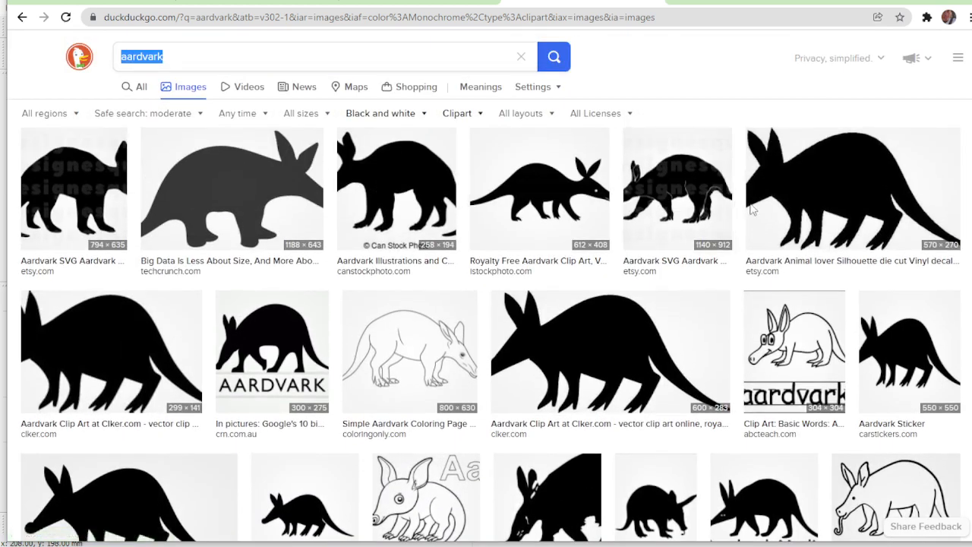
{"action": "left_click", "coordinate": [525, 190]}
{"action": "right_click", "coordinate": [351, 346]}
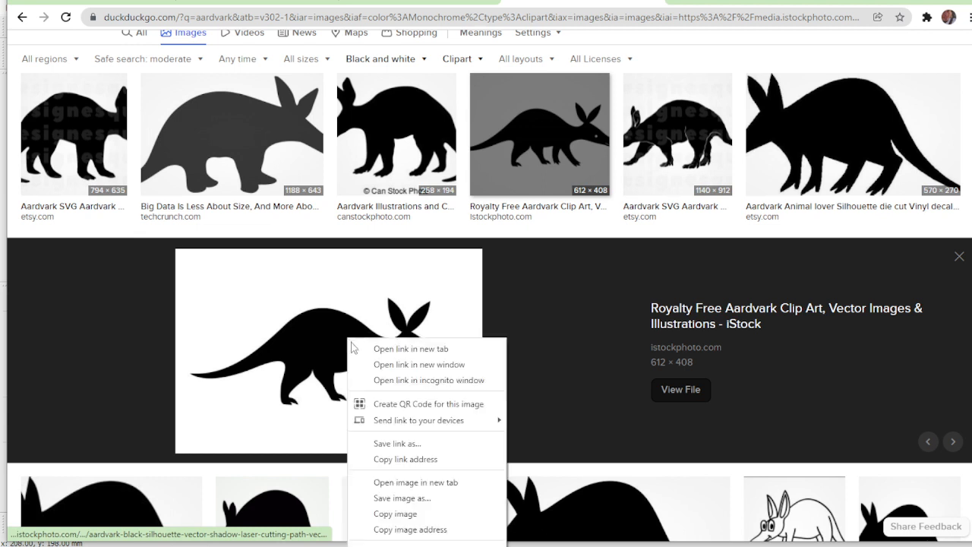
{"action": "left_click", "coordinate": [395, 513]}
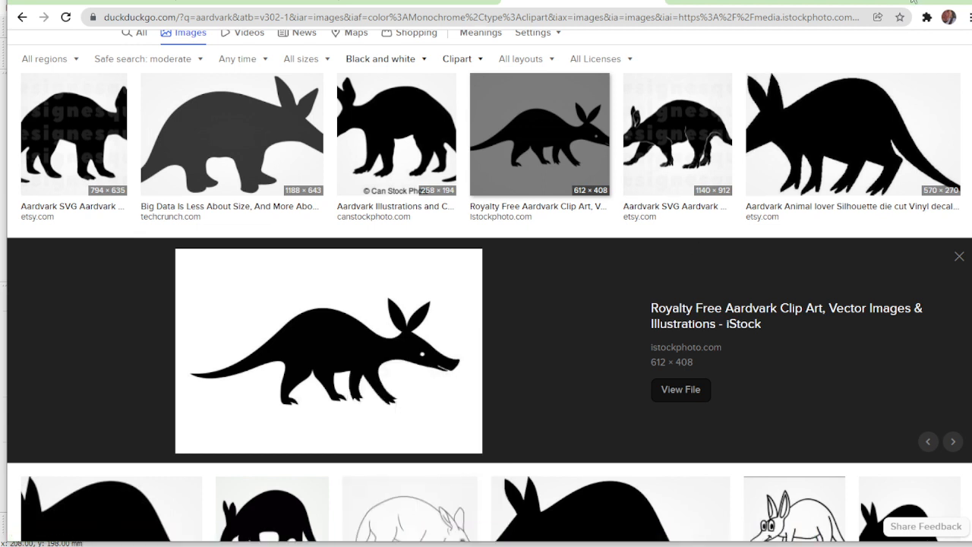
Switch to LightBurn, paste the copied aardvark image into the workspace and select it
{"action": "left_click", "coordinate": [914, 1]}
{"action": "right_click", "coordinate": [406, 161]}
{"action": "left_click", "coordinate": [448, 200]}
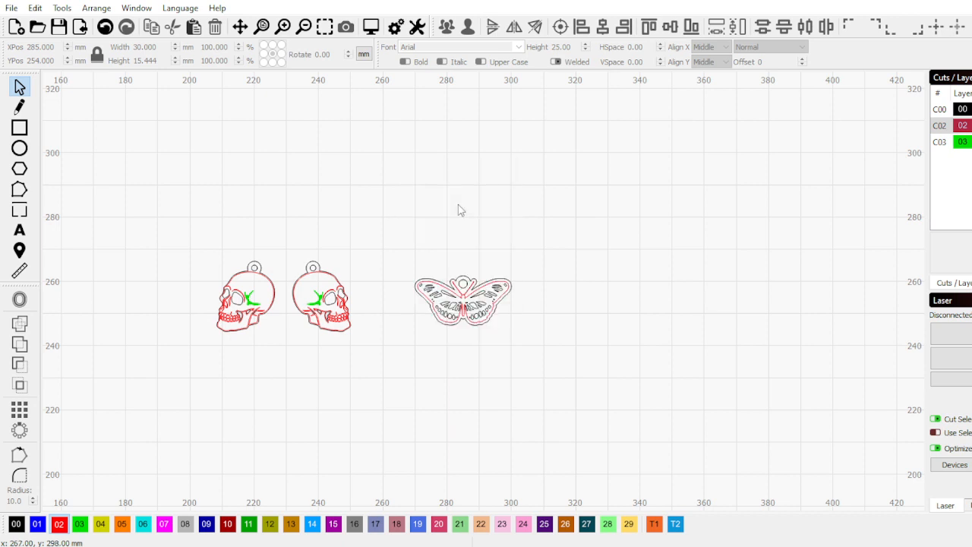
{"action": "right_click", "coordinate": [444, 230]}
{"action": "left_click", "coordinate": [423, 139]}
Trace the aardvark image with cutoff 0 and threshold 128, deleting the source image after the trace
{"action": "right_click", "coordinate": [424, 138]}
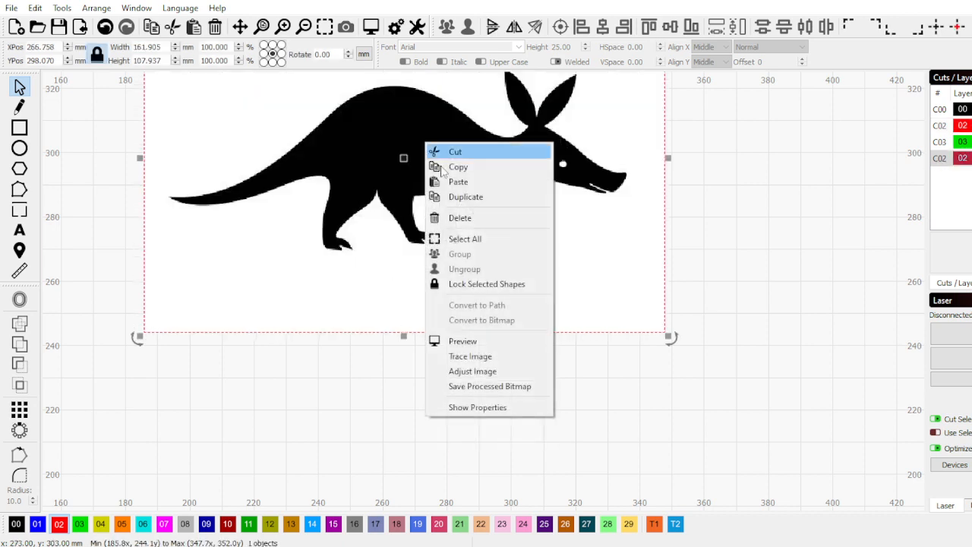
{"action": "left_click", "coordinate": [519, 359]}
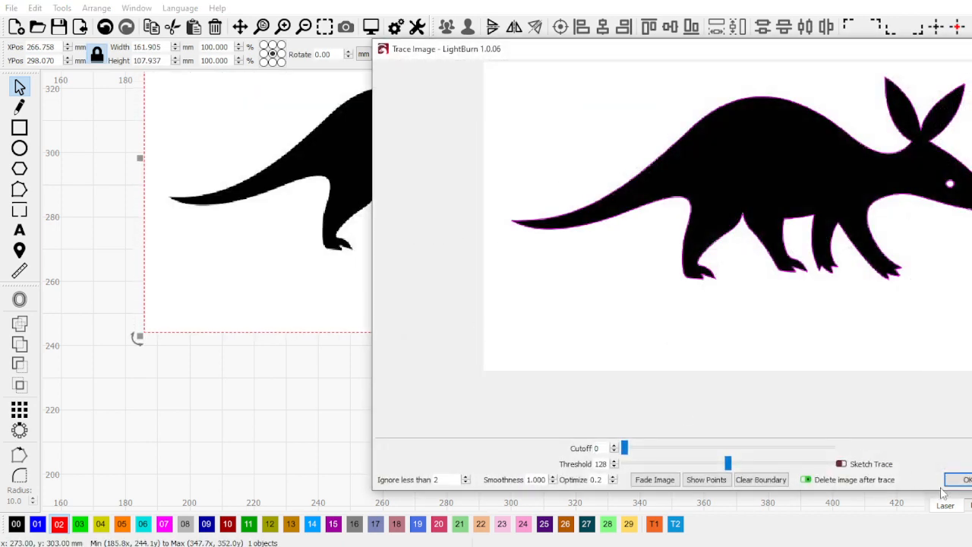
{"action": "left_click", "coordinate": [958, 480]}
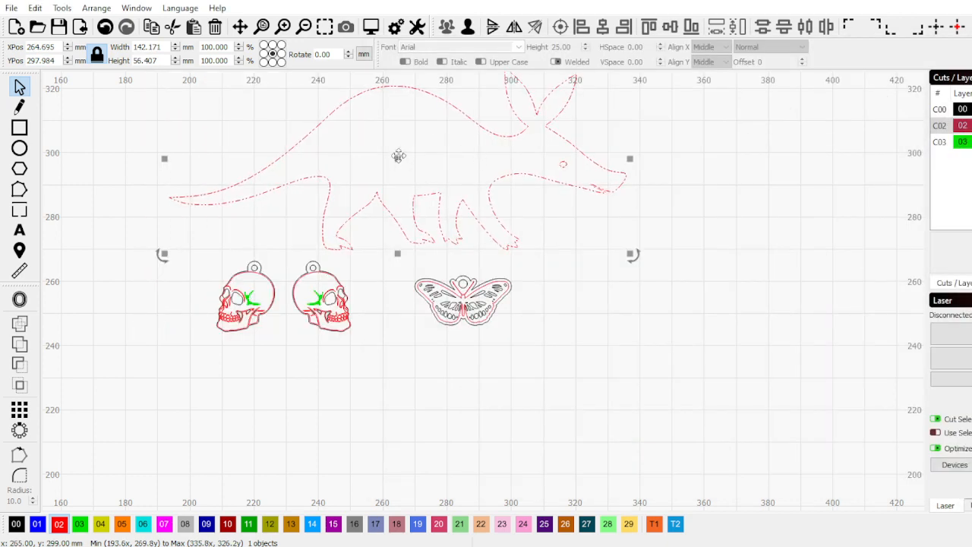
Move the aardvark trace to X 252, Y 300 mm above the other pendants and assign it to layer 00
{"action": "mouse_move", "coordinate": [397, 156]}
{"action": "left_mouse_down"}
{"action": "mouse_move", "coordinate": [521, 213]}
{"action": "mouse_move", "coordinate": [362, 157]}
{"action": "left_mouse_up"}
{"action": "scroll", "coordinate": [202, 280], "scroll_direction": "down", "scroll_amount": 3}
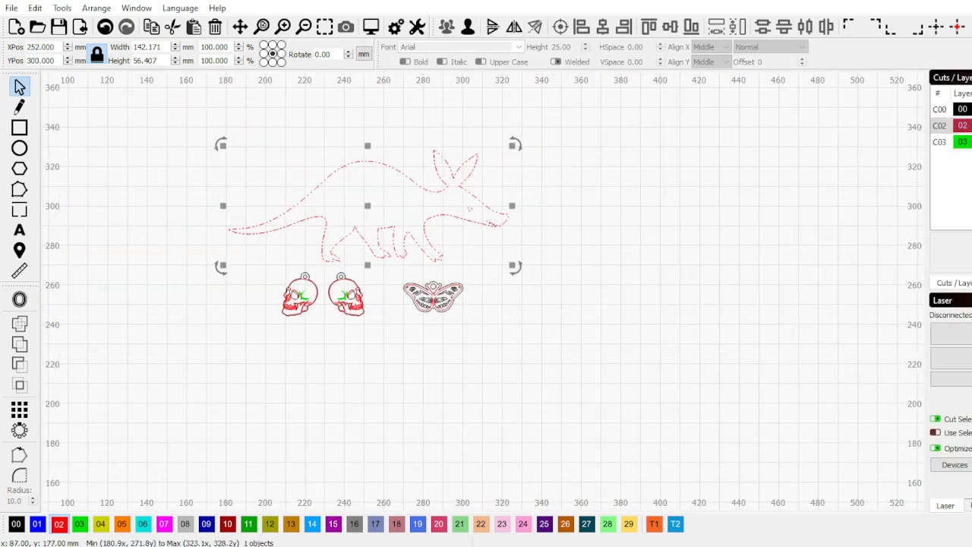
{"action": "left_click", "coordinate": [16, 524]}
Ungroup the aardvark trace and enlarge its eye to about 4 mm wide with a round-cornered outward offset, replacing the original eye
{"action": "scroll", "coordinate": [414, 204], "scroll_direction": "up", "scroll_amount": 6}
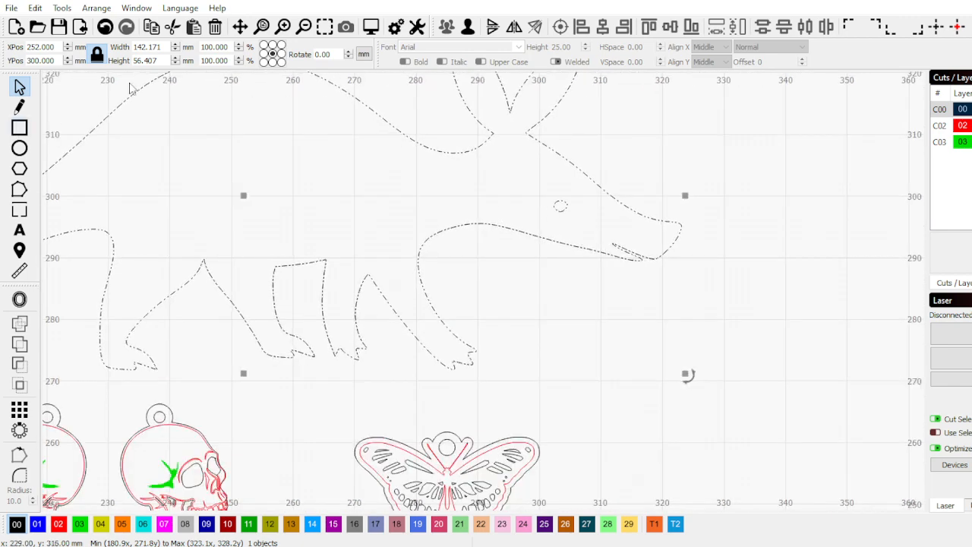
{"action": "left_click", "coordinate": [558, 217]}
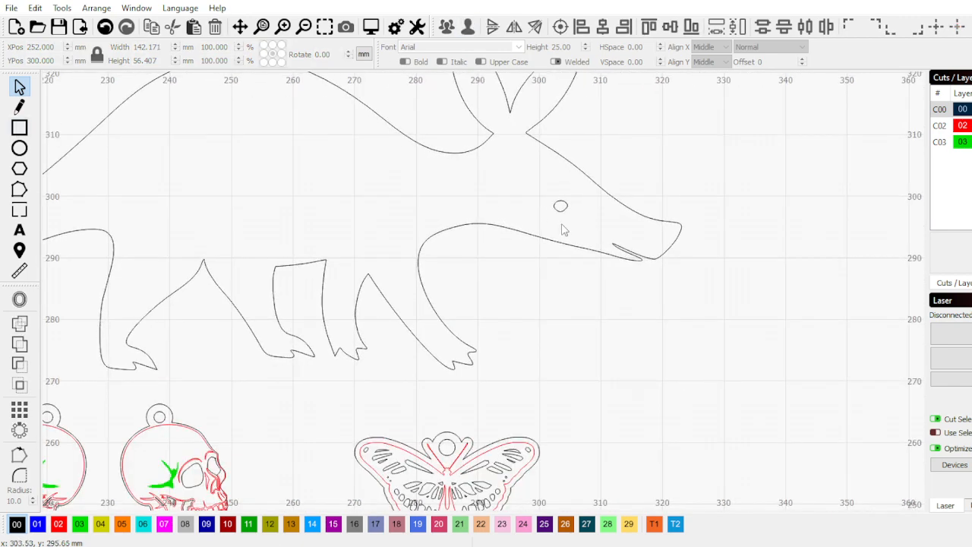
{"action": "scroll", "coordinate": [558, 201], "scroll_direction": "up", "scroll_amount": 2}
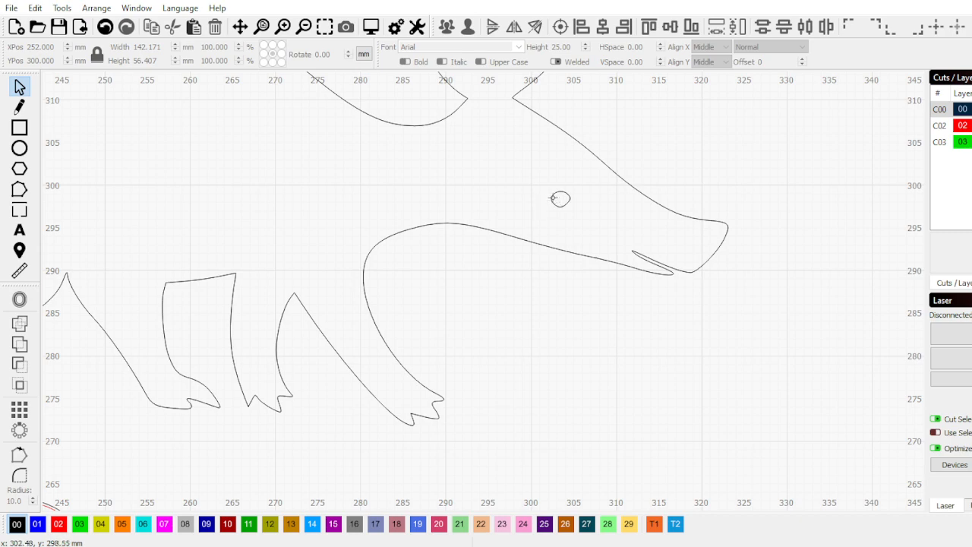
{"action": "left_click", "coordinate": [558, 199]}
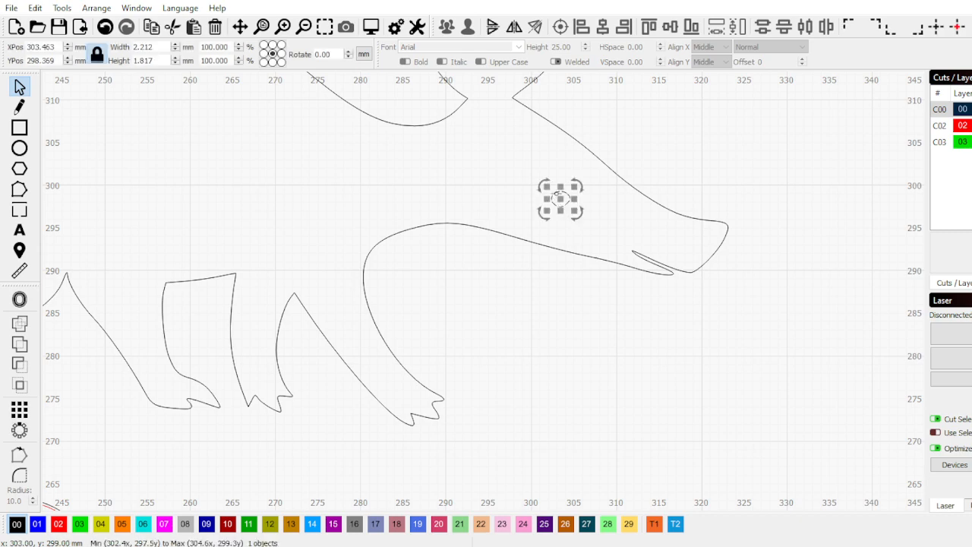
{"action": "left_click", "coordinate": [22, 300]}
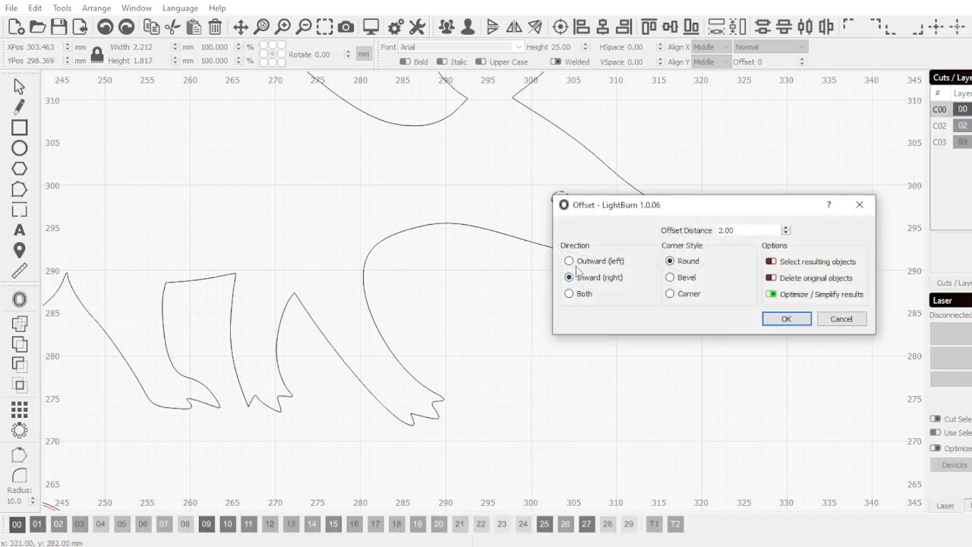
{"action": "left_click_drag", "start_coordinate": [643, 213], "coordinate": [659, 332]}
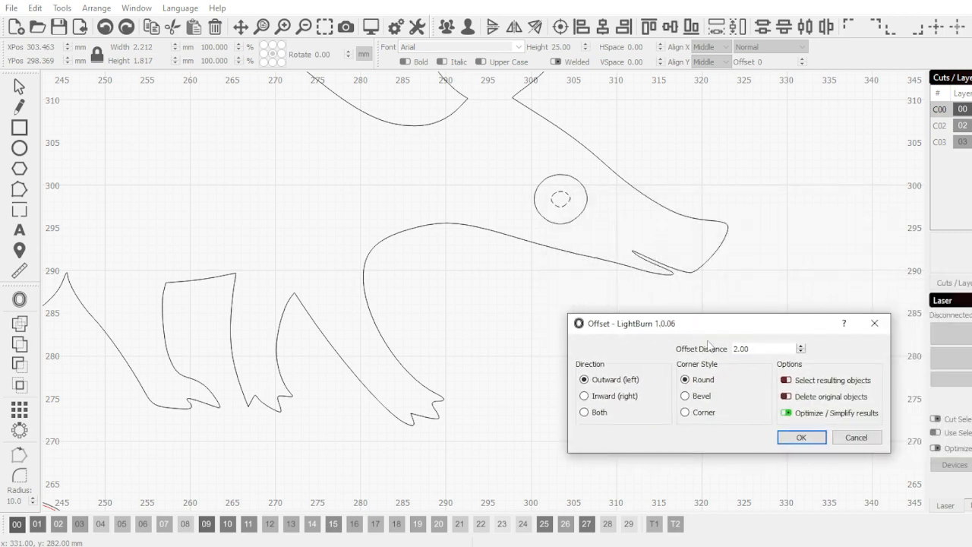
{"action": "left_click", "coordinate": [802, 437]}
{"action": "left_click", "coordinate": [663, 306]}
{"action": "scroll", "coordinate": [638, 284], "scroll_direction": "down", "scroll_amount": 5}
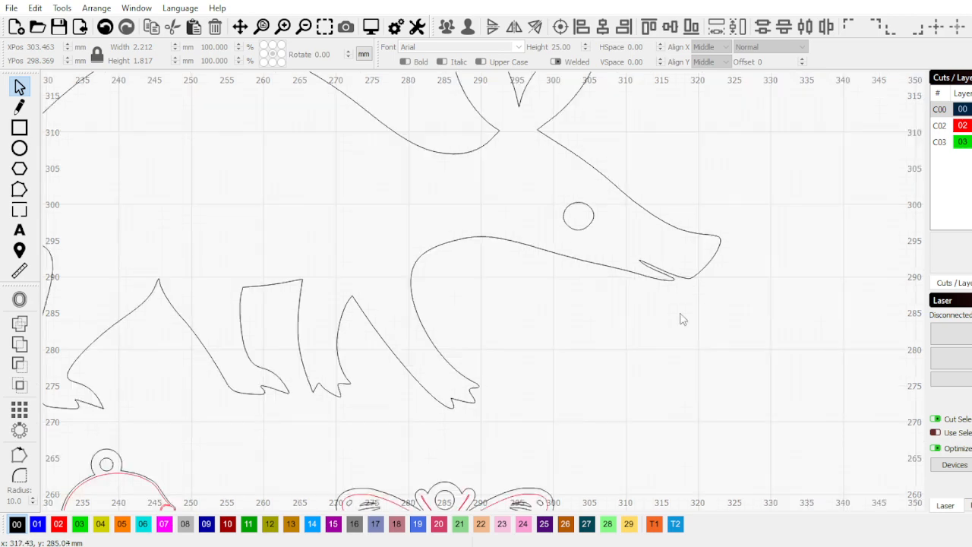
Draw two circles, about 7.6 mm and 13 mm in diameter, overlapping the top of the aardvark's back
{"action": "scroll", "coordinate": [448, 181], "scroll_direction": "up", "scroll_amount": 1}
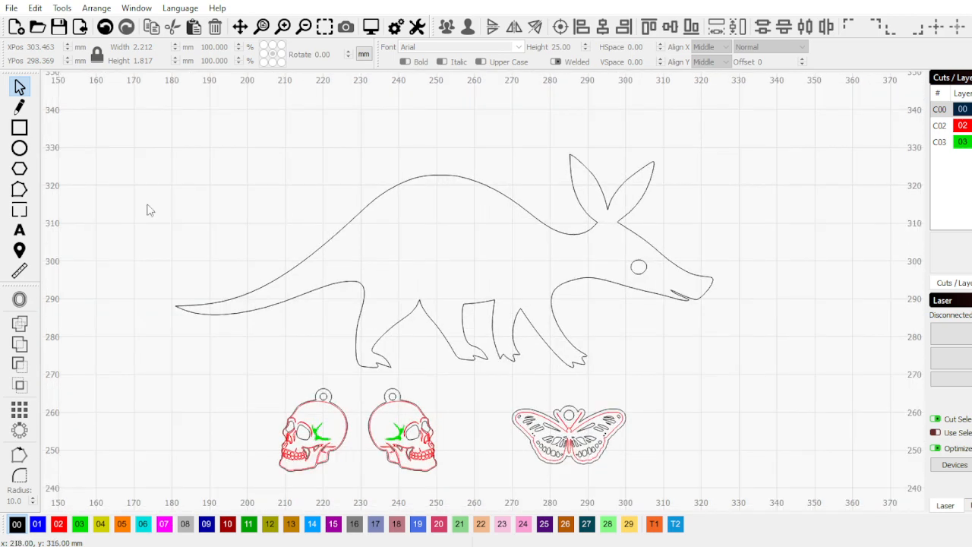
{"action": "left_click", "coordinate": [19, 148]}
{"action": "left_click_drag", "start_coordinate": [453, 156], "coordinate": [486, 179]}
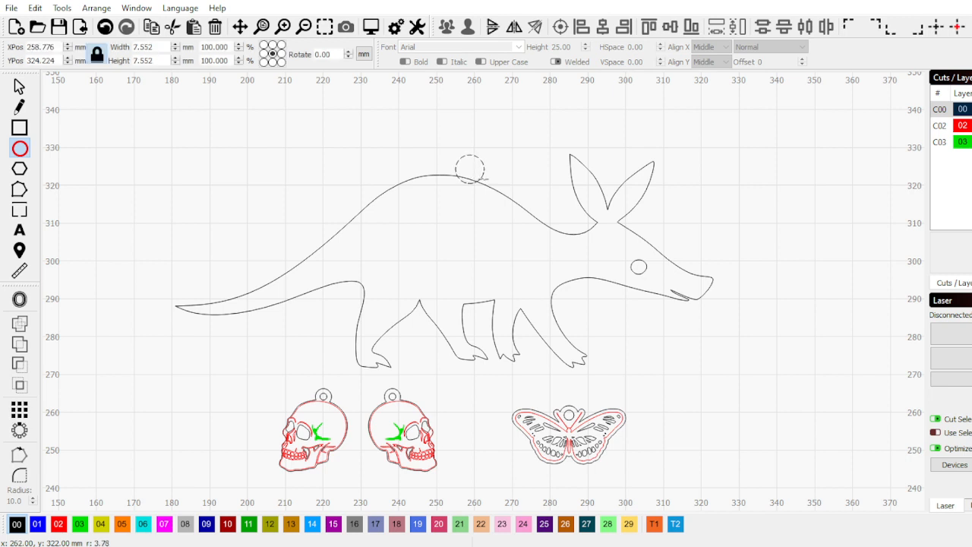
{"action": "left_click_drag", "start_coordinate": [446, 148], "coordinate": [495, 196]}
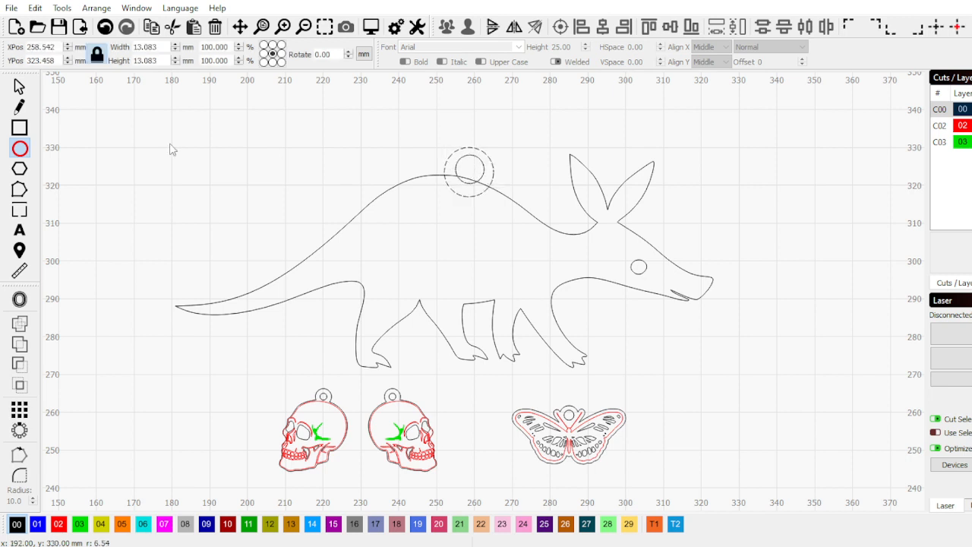
{"action": "left_click", "coordinate": [20, 86]}
{"action": "left_click", "coordinate": [744, 336]}
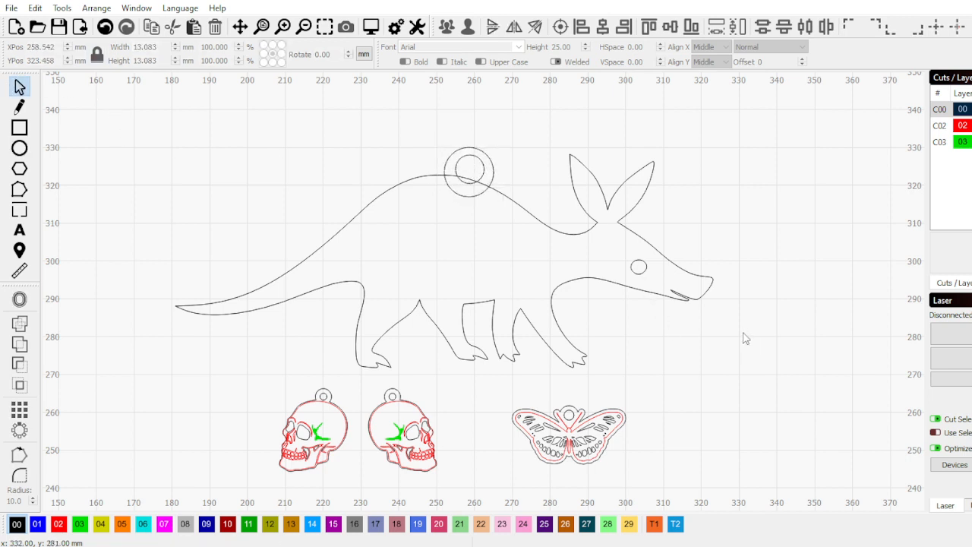
Group the aardvark's parts without the circles and scale the group proportionally to 25 mm wide
{"action": "left_click_drag", "start_coordinate": [745, 336], "coordinate": [600, 200]}
{"action": "left_click", "coordinate": [446, 27]}
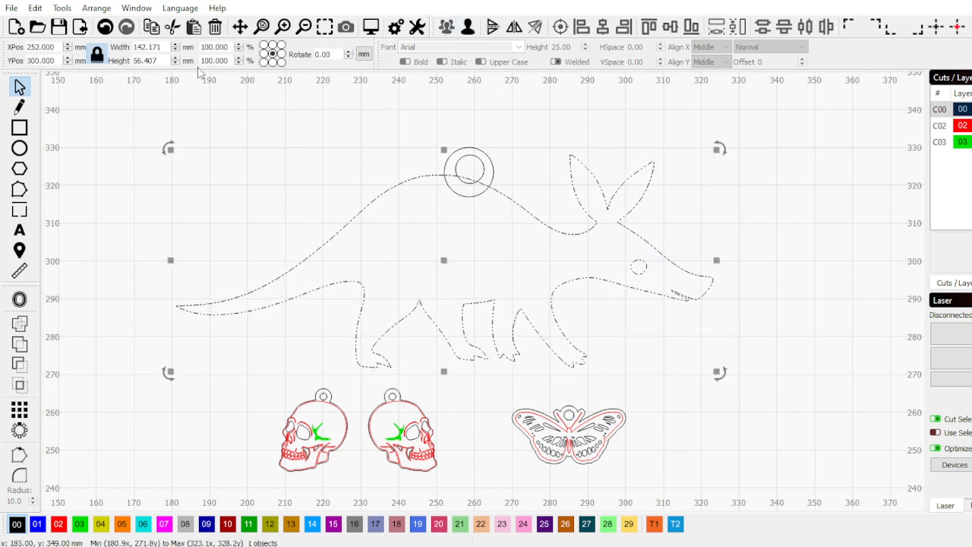
{"action": "double_click", "coordinate": [167, 47]}
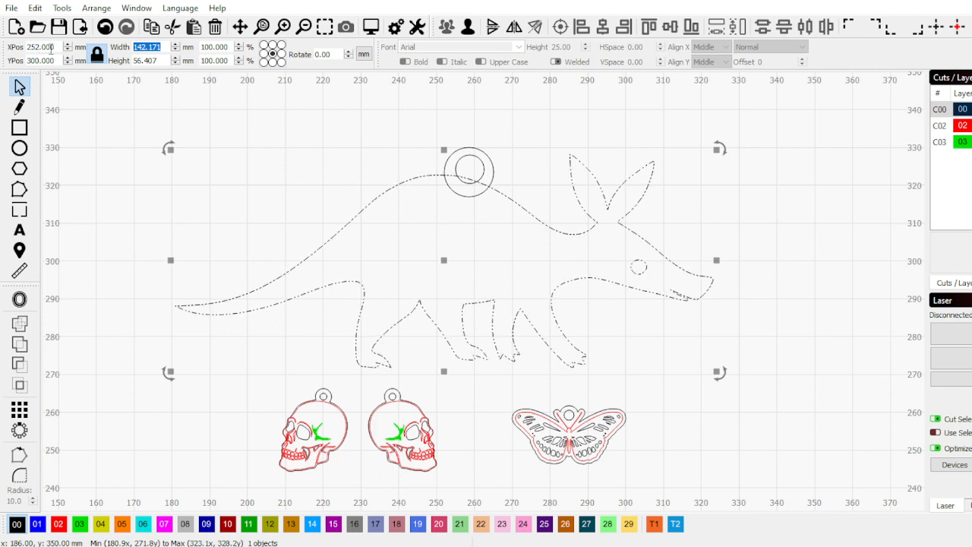
{"action": "type", "text": "25"}
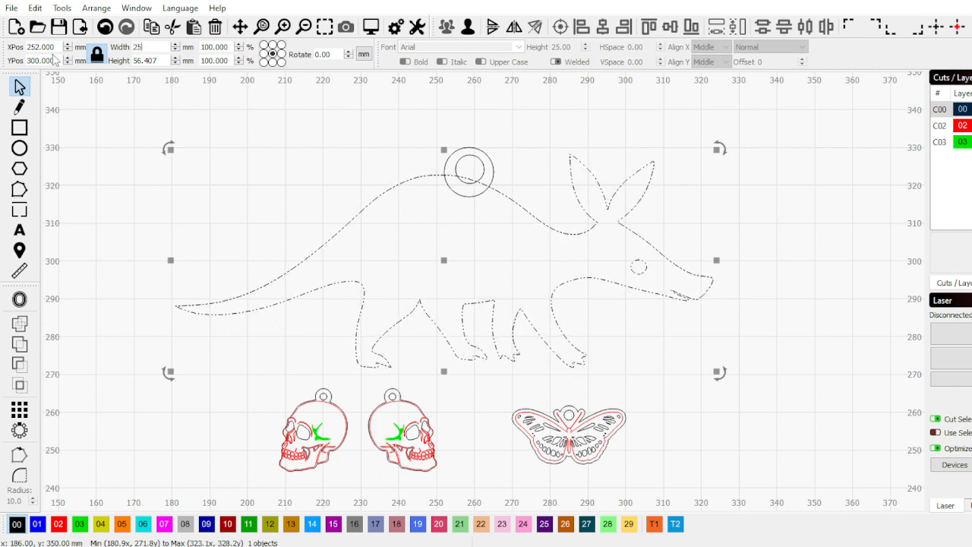
{"action": "key", "text": "Return"}
{"action": "scroll", "coordinate": [493, 240], "scroll_direction": "up", "scroll_amount": 1}
{"action": "scroll", "coordinate": [494, 239], "scroll_direction": "up", "scroll_amount": 3}
{"action": "scroll", "coordinate": [465, 215], "scroll_direction": "down", "scroll_amount": 2}
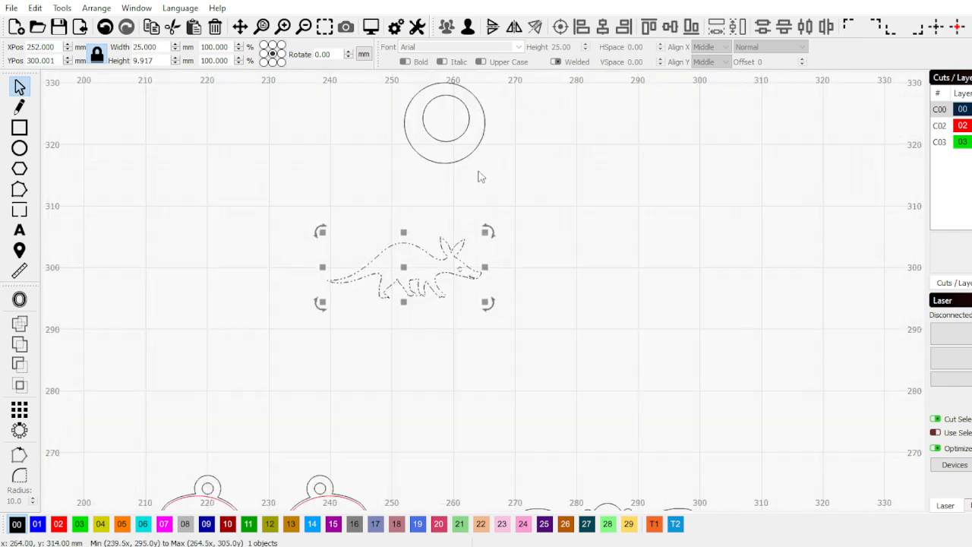
Resize the inner circle to 1.5 mm and the outer circle to 4 mm in diameter
{"action": "left_click", "coordinate": [478, 176]}
{"action": "left_click", "coordinate": [453, 141]}
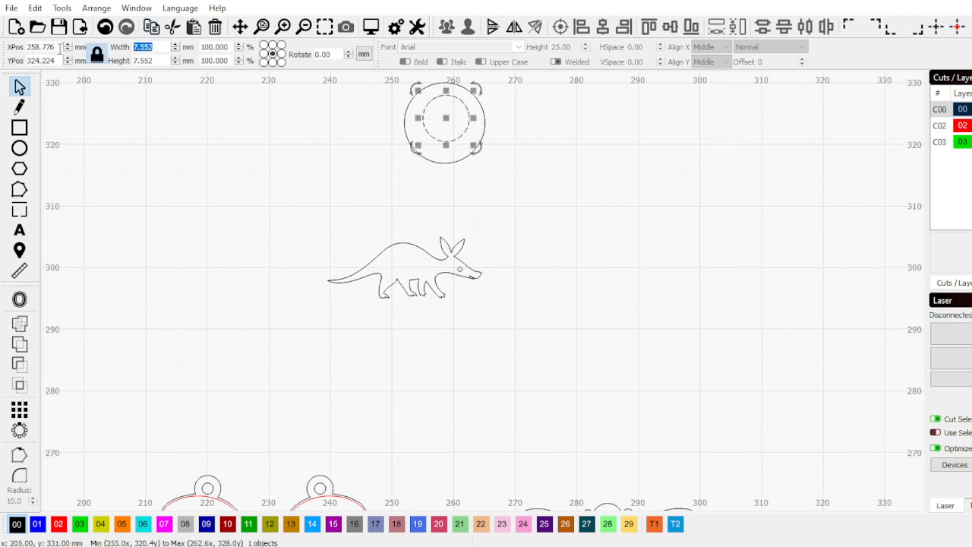
{"action": "key", "text": "Return"}
{"action": "left_click", "coordinate": [499, 169]}
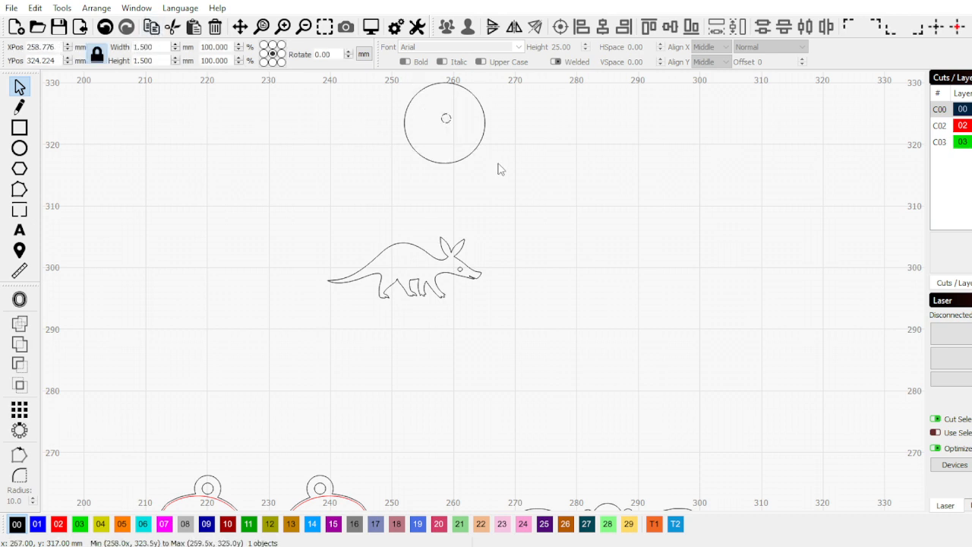
{"action": "left_click", "coordinate": [467, 156]}
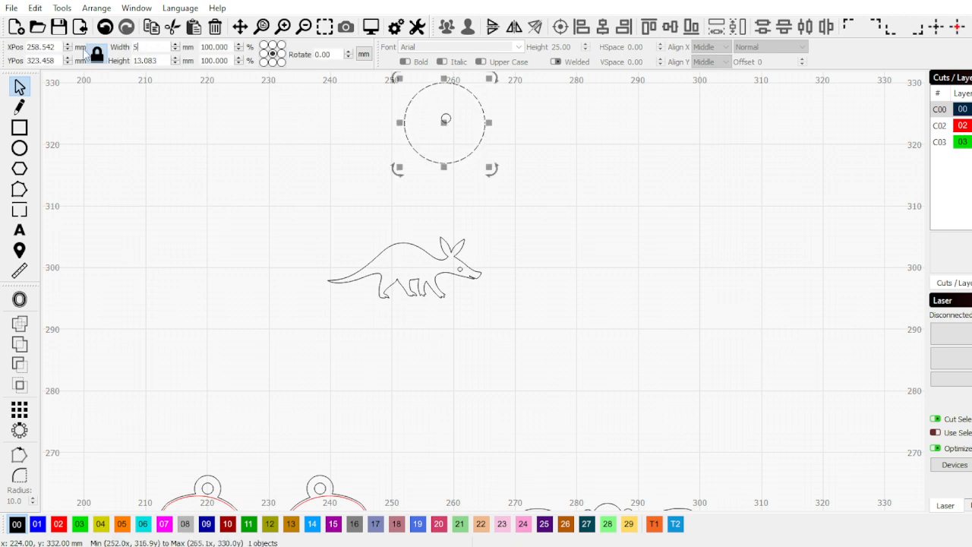
{"action": "type", "text": "5"}
{"action": "key", "text": "Return"}
{"action": "scroll", "coordinate": [433, 137], "scroll_direction": "up", "scroll_amount": 2}
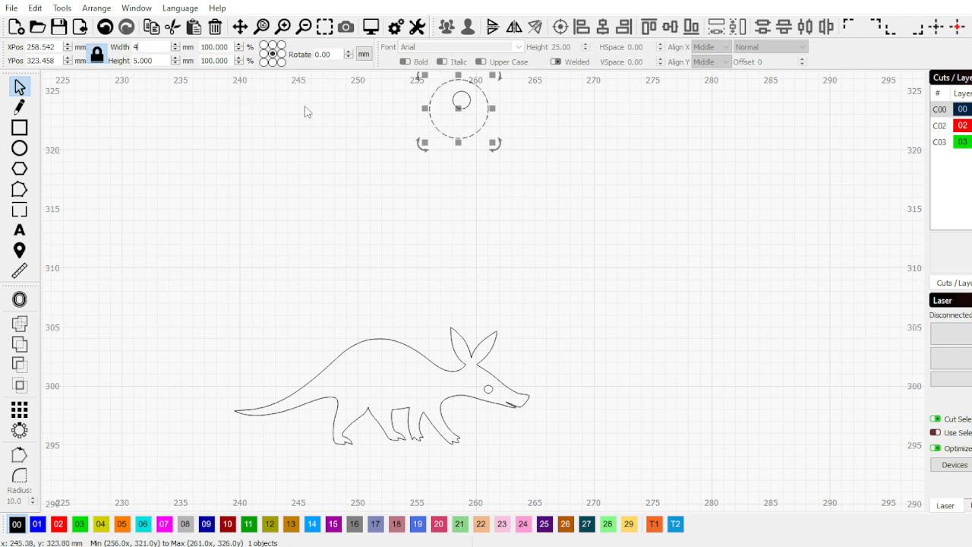
{"action": "key", "text": "Return"}
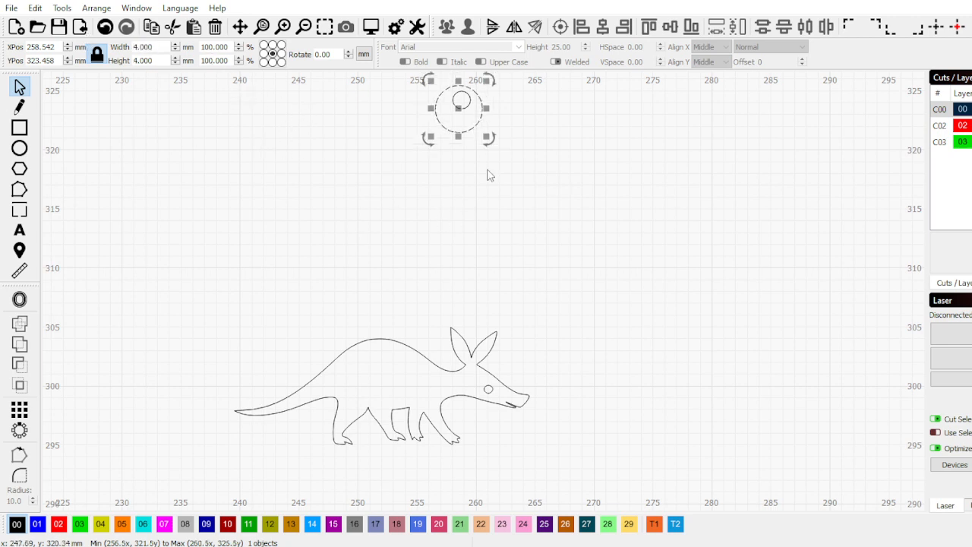
Align the two circles concentrically and place them on the aardvark's back, centered at X 253, Y 305 mm
{"action": "left_click_drag", "start_coordinate": [620, 196], "coordinate": [392, 81]}
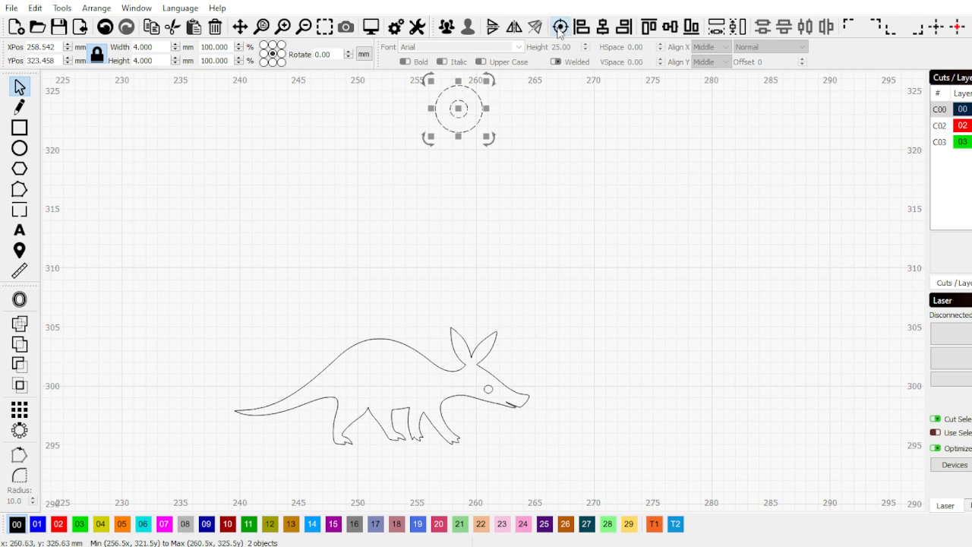
{"action": "left_click_drag", "start_coordinate": [458, 109], "coordinate": [395, 327]}
{"action": "left_click", "coordinate": [370, 338]}
{"action": "scroll", "coordinate": [371, 339], "scroll_direction": "up", "scroll_amount": 5}
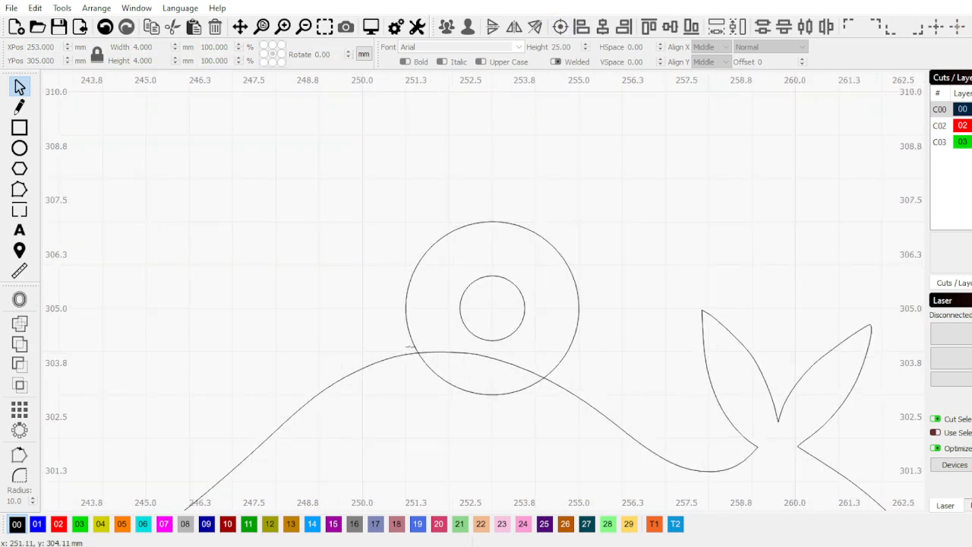
Ungroup the aardvark so its body outline and eye are separate objects
{"action": "left_click", "coordinate": [393, 360]}
{"action": "scroll", "coordinate": [393, 359], "scroll_direction": "down", "scroll_amount": 5}
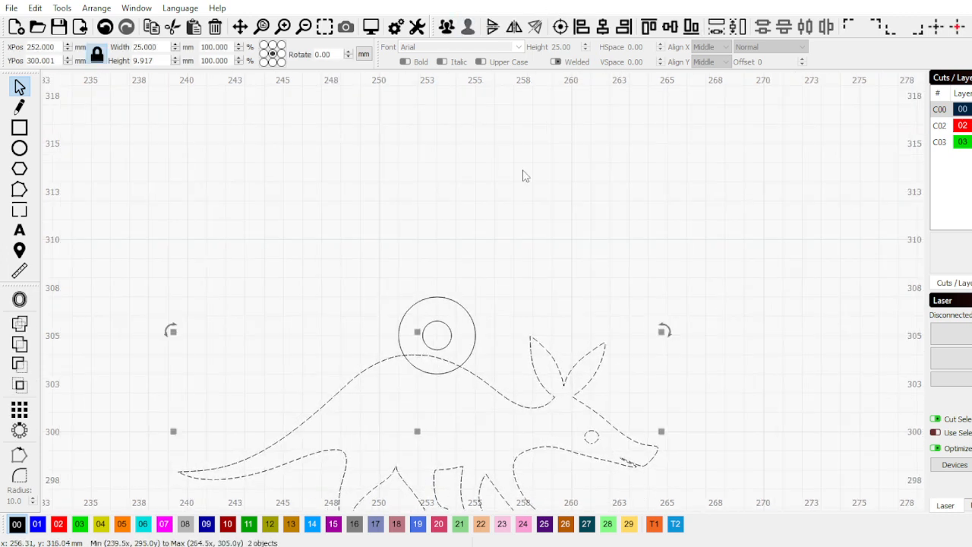
{"action": "left_click", "coordinate": [512, 391]}
Try a Boolean union of the aardvark's body outline and the 4 mm outer circle
{"action": "left_click", "coordinate": [499, 393]}
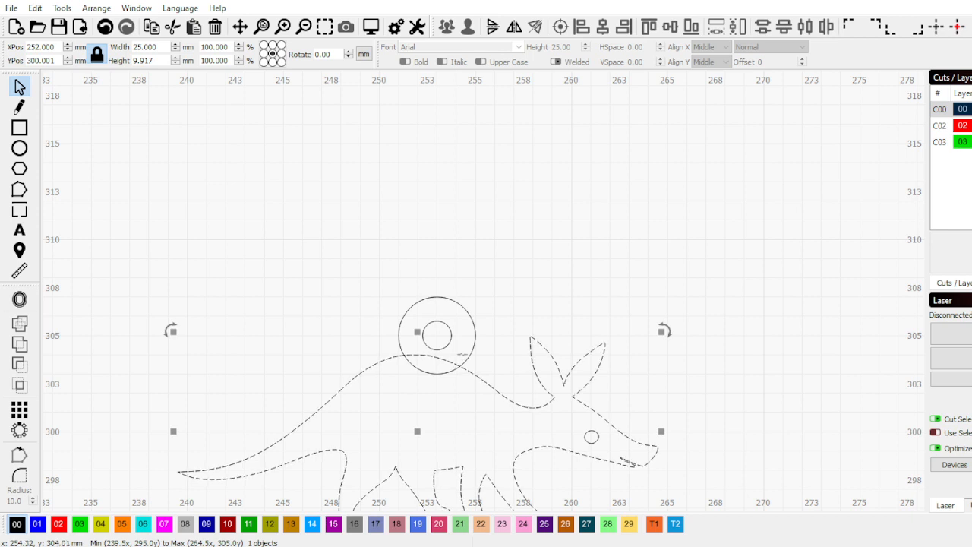
{"action": "left_click", "coordinate": [467, 360], "text": "shift"}
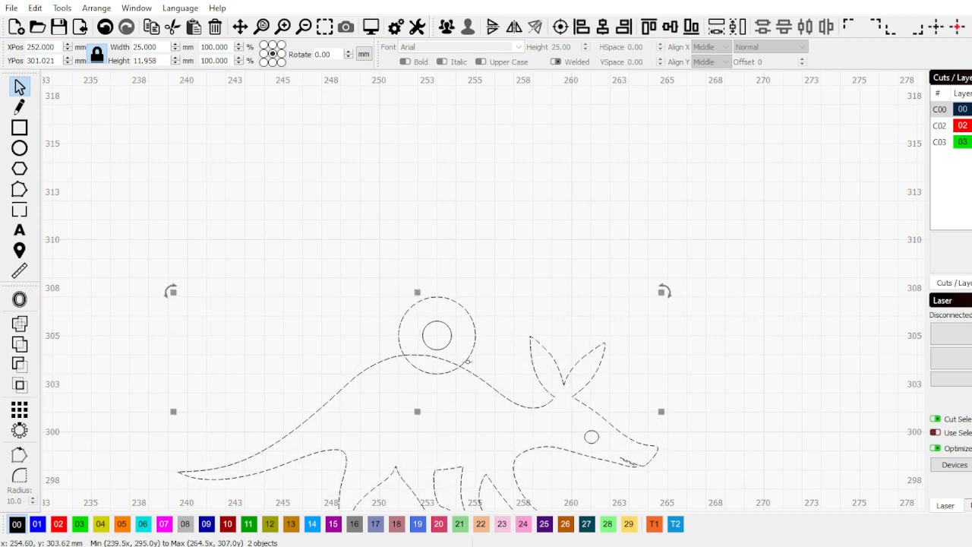
{"action": "left_click", "coordinate": [23, 346]}
{"action": "scroll", "coordinate": [395, 347], "scroll_direction": "up", "scroll_amount": 3}
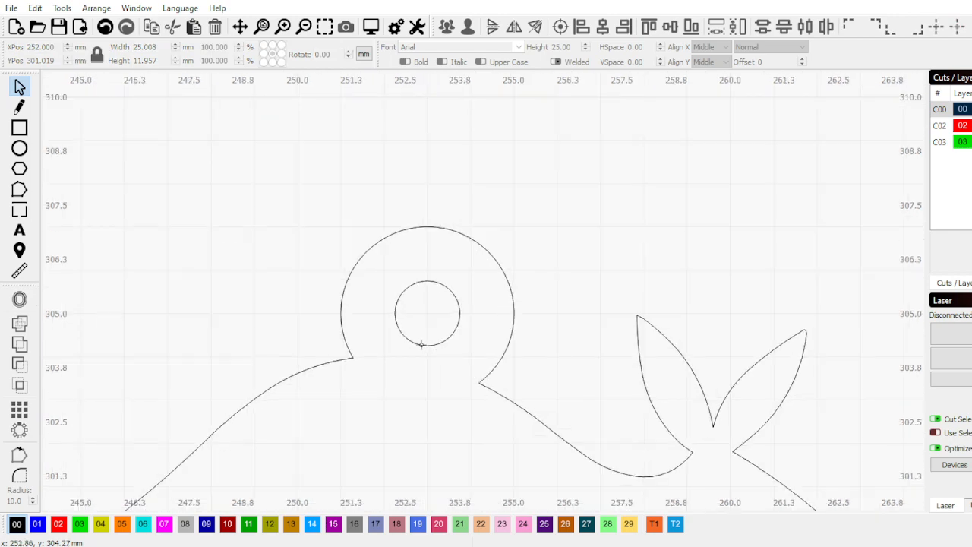
{"action": "left_click", "coordinate": [422, 344]}
{"action": "scroll", "coordinate": [422, 344], "scroll_direction": "down", "scroll_amount": 2}
{"action": "left_click", "coordinate": [560, 265]}
{"action": "scroll", "coordinate": [514, 317], "scroll_direction": "down", "scroll_amount": 3}
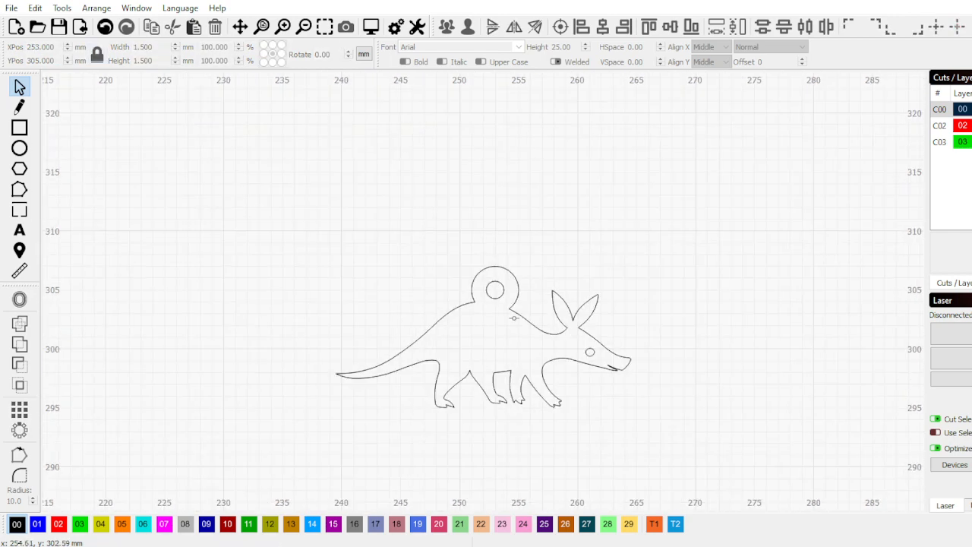
{"action": "scroll", "coordinate": [513, 317], "scroll_direction": "up", "scroll_amount": 2}
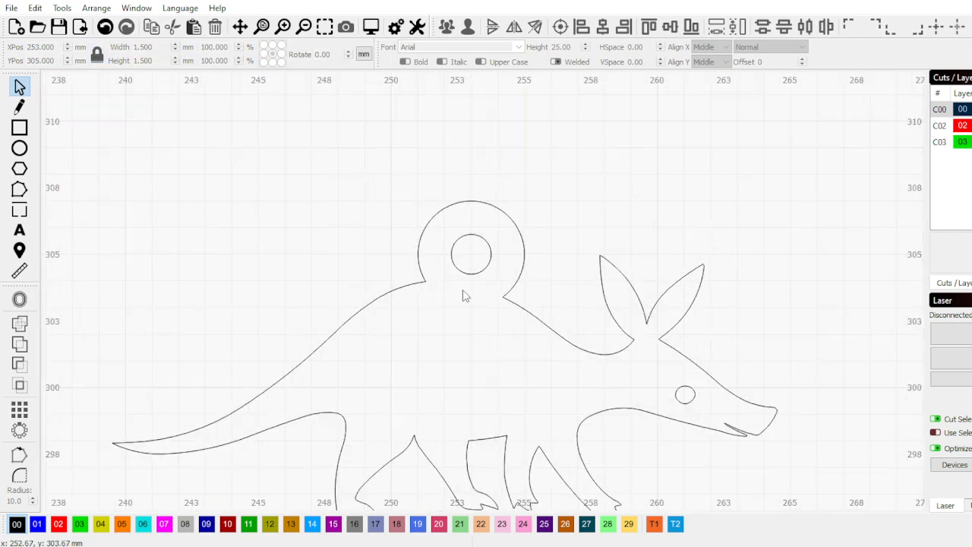
Undo the union of the outer circle and the aardvark's body, then clear the selection
{"action": "key", "text": "ctrl+z"}
{"action": "key", "text": "ctrl+z"}
{"action": "key", "text": "ctrl+z"}
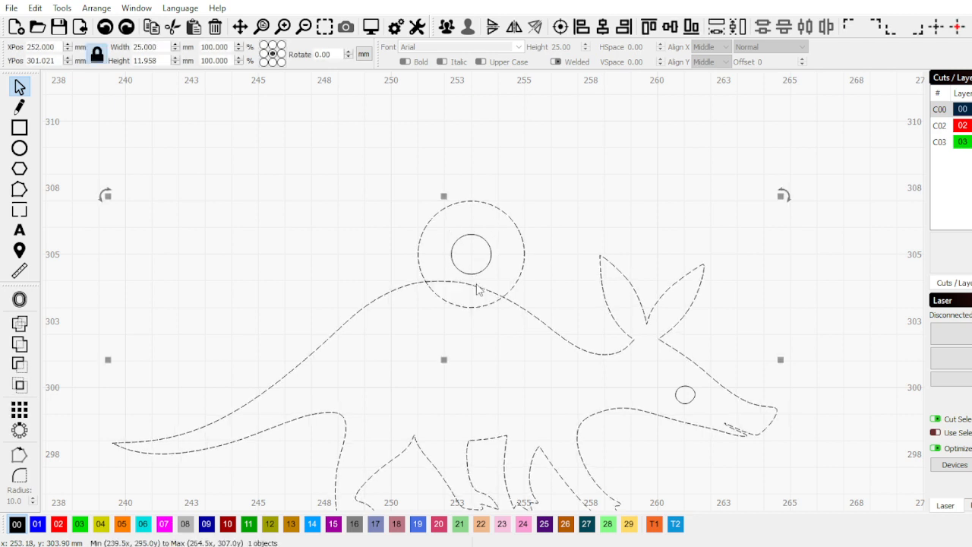
{"action": "left_click", "coordinate": [312, 263]}
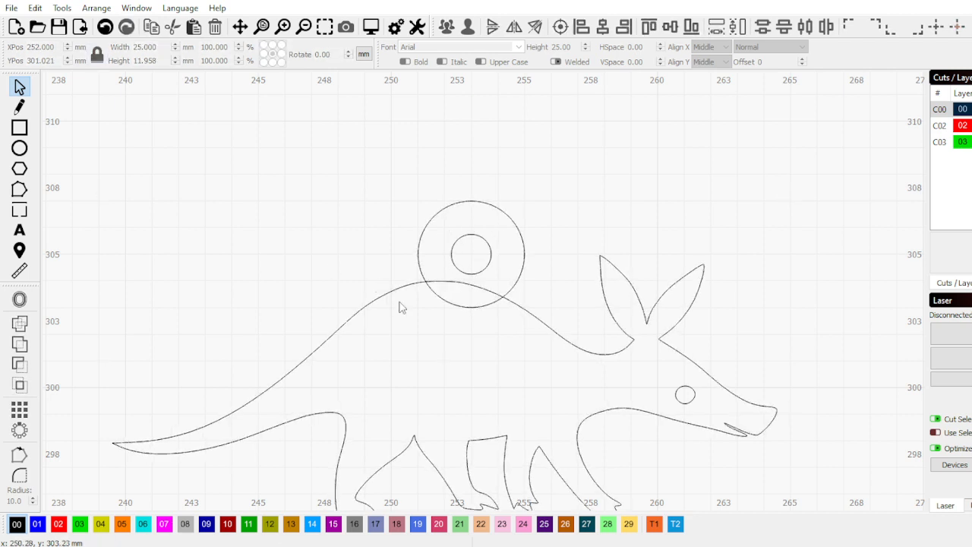
Offset the aardvark's body outline 0.2 mm inward with round corners, keeping the original outline
{"action": "left_click", "coordinate": [388, 295]}
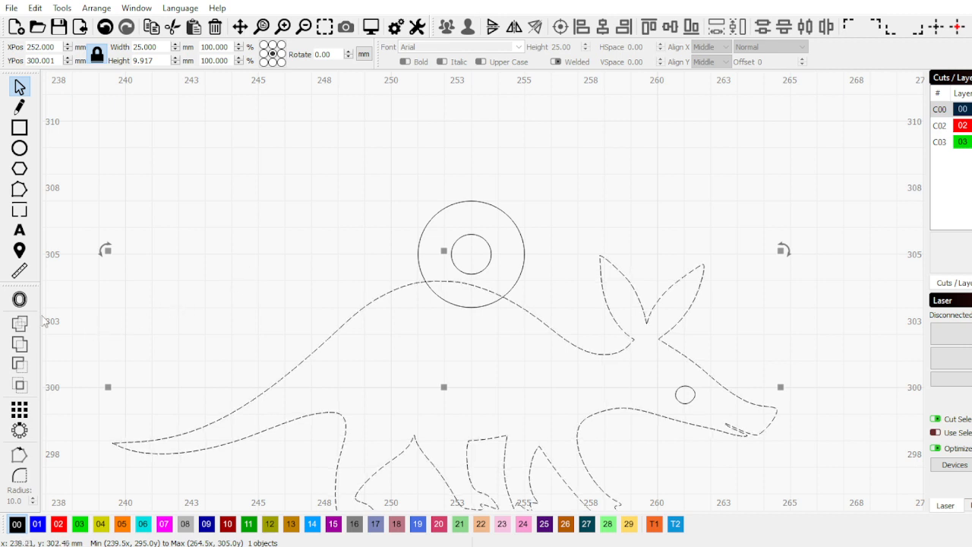
{"action": "left_click", "coordinate": [20, 298]}
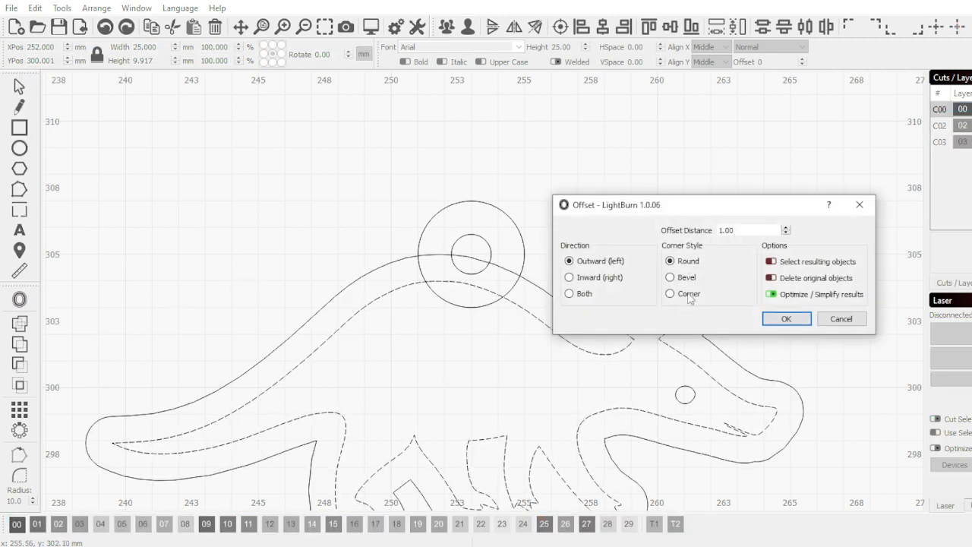
{"action": "left_click", "coordinate": [587, 278]}
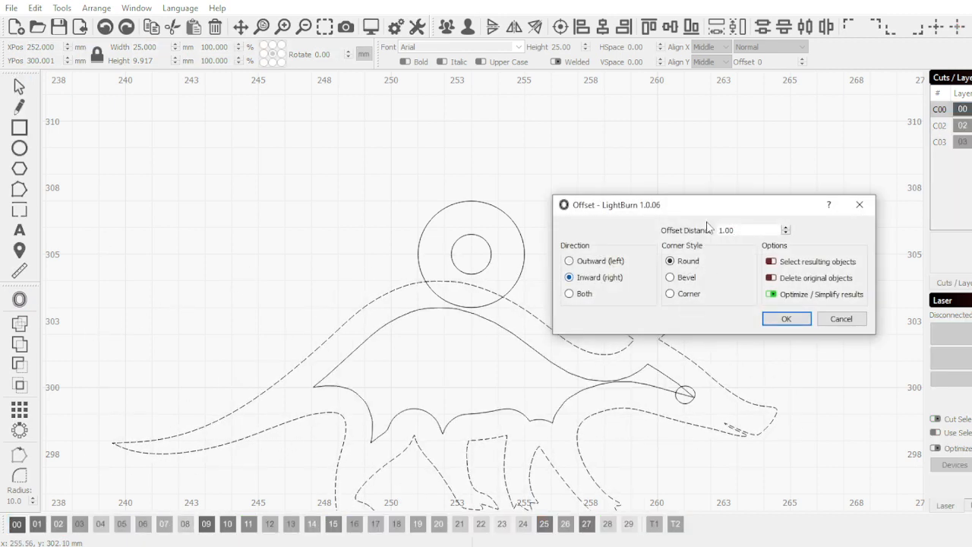
{"action": "double_click", "coordinate": [750, 227]}
{"action": "type", "text": ".2"}
{"action": "left_click", "coordinate": [786, 318]}
Assign the inner offset outline of the aardvark to layer 02
{"action": "scroll", "coordinate": [444, 296], "scroll_direction": "up", "scroll_amount": 2}
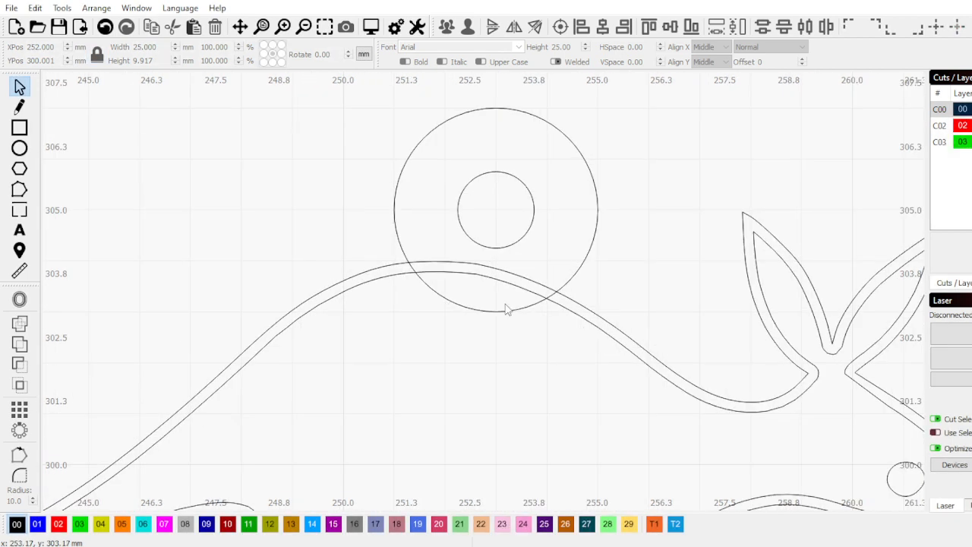
{"action": "left_click", "coordinate": [421, 278]}
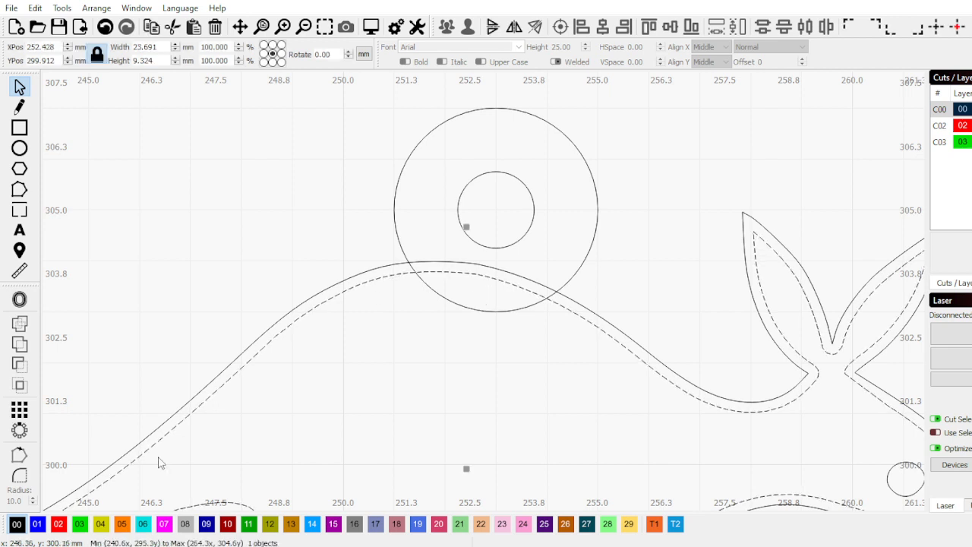
{"action": "left_click", "coordinate": [58, 524]}
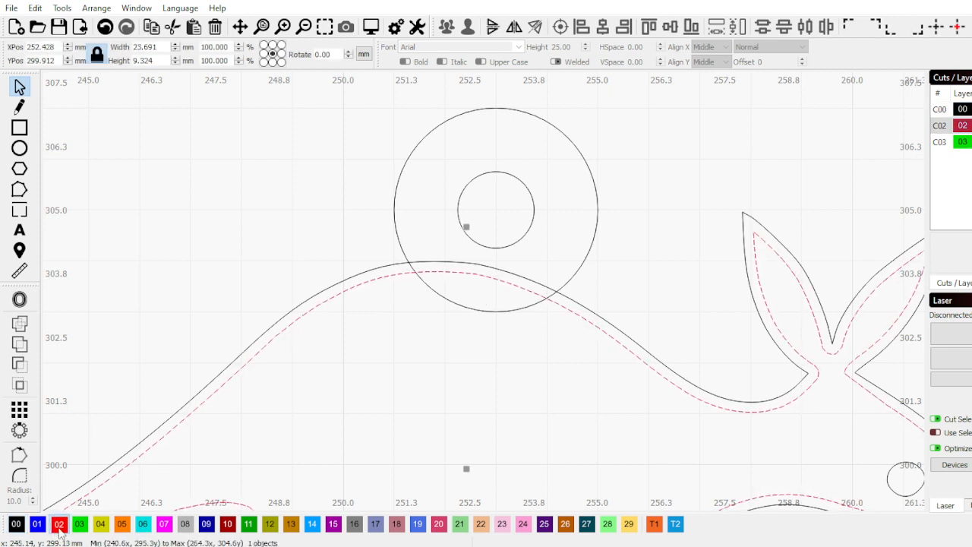
Merge the 4 mm outer circle with the aardvark's outer body outline using Boolean union
{"action": "left_click", "coordinate": [398, 249]}
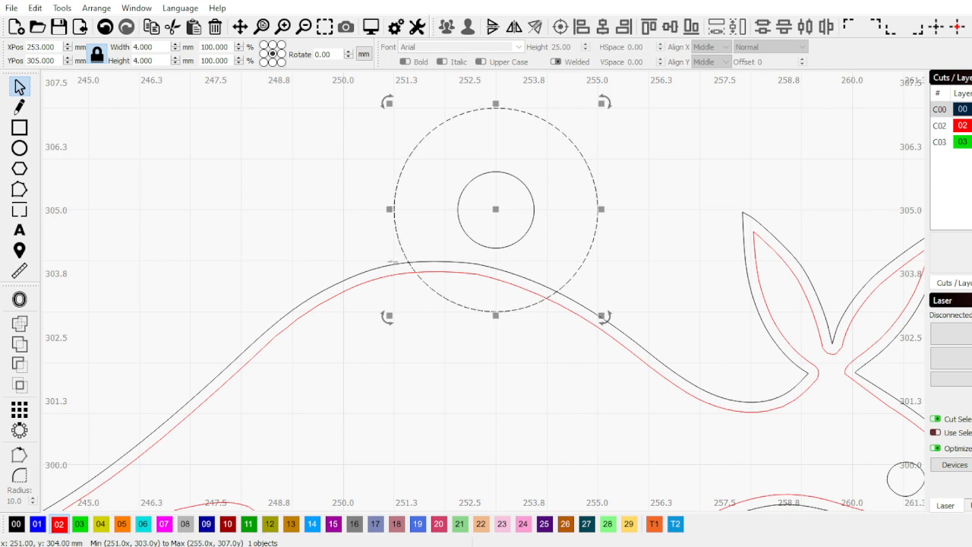
{"action": "left_click", "coordinate": [370, 274], "text": "shift"}
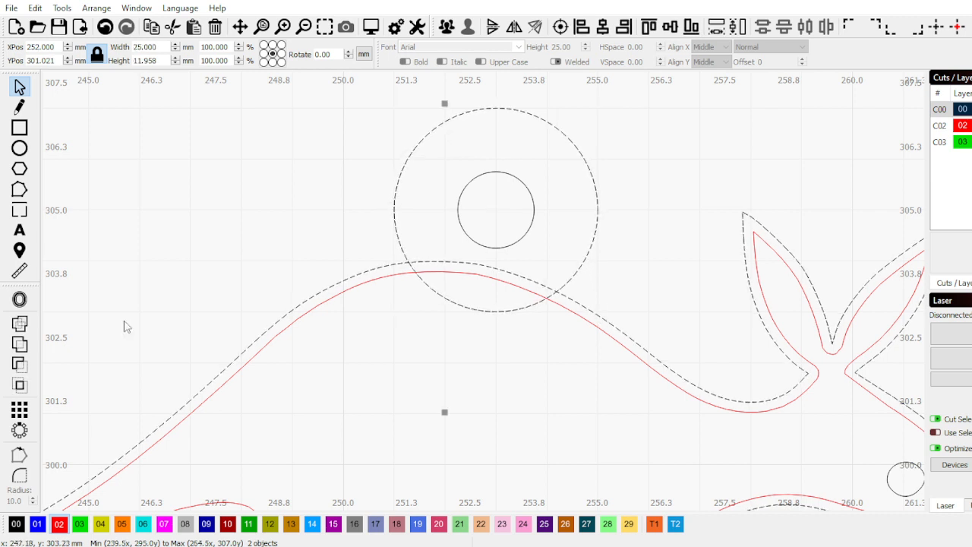
{"action": "left_click", "coordinate": [19, 344]}
{"action": "scroll", "coordinate": [372, 260], "scroll_direction": "down", "scroll_amount": 5}
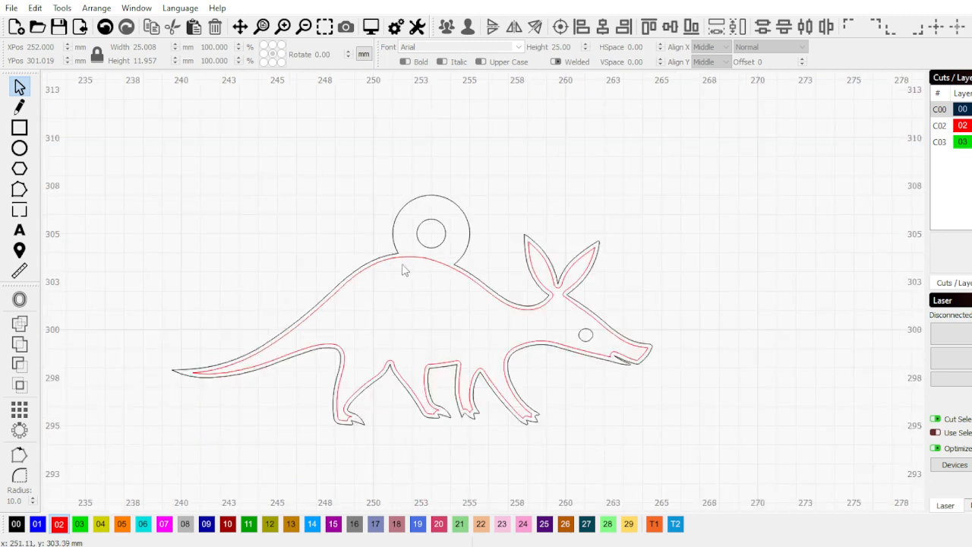
{"action": "scroll", "coordinate": [384, 253], "scroll_direction": "up", "scroll_amount": 5}
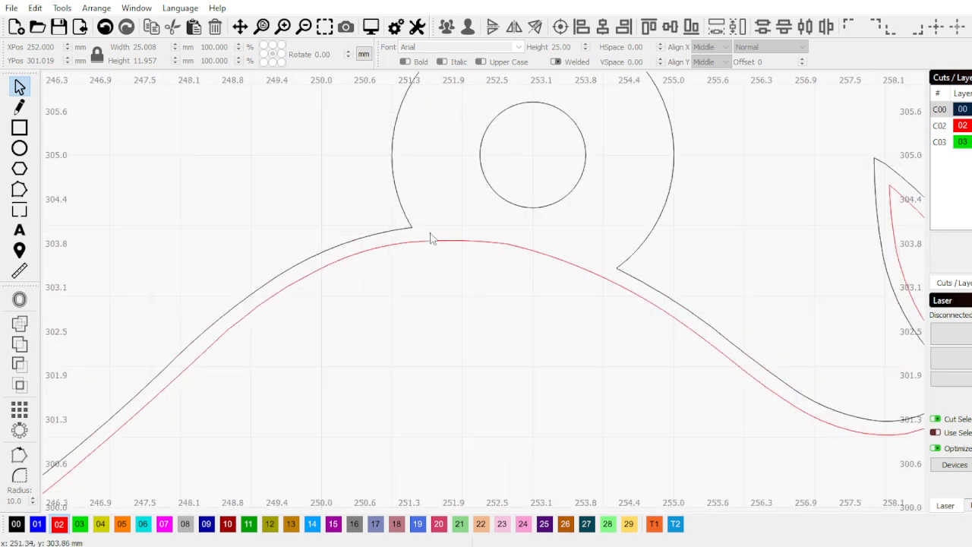
{"action": "scroll", "coordinate": [497, 235], "scroll_direction": "down", "scroll_amount": 4}
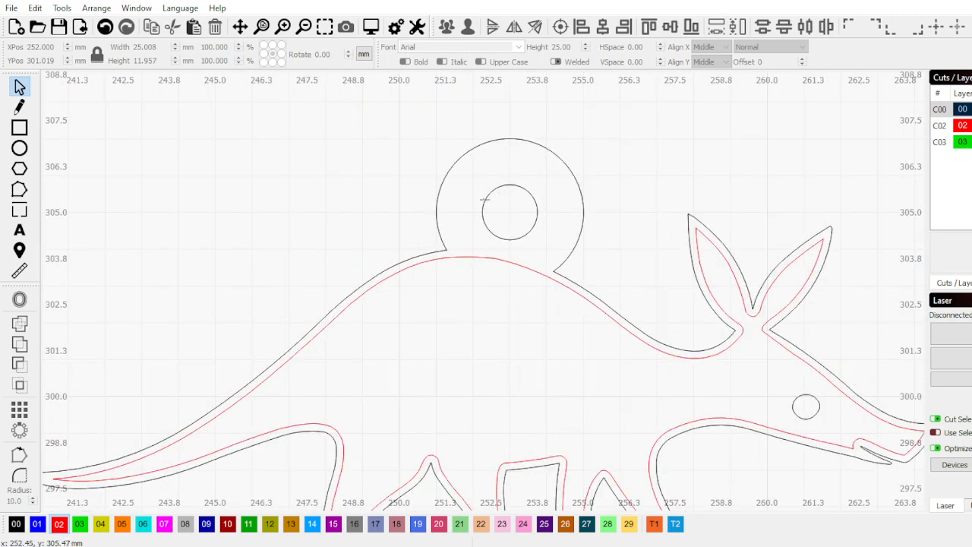
{"action": "scroll", "coordinate": [509, 244], "scroll_direction": "down", "scroll_amount": 3}
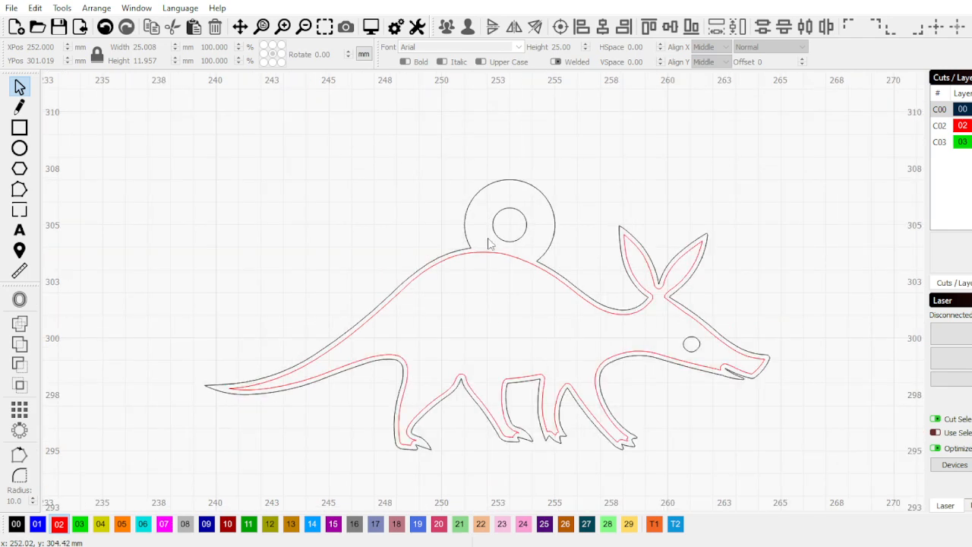
Assign the aardvark's eye circle to layer 03 and clear the selection
{"action": "scroll", "coordinate": [675, 247], "scroll_direction": "down", "scroll_amount": 1}
{"action": "scroll", "coordinate": [702, 266], "scroll_direction": "up", "scroll_amount": 6}
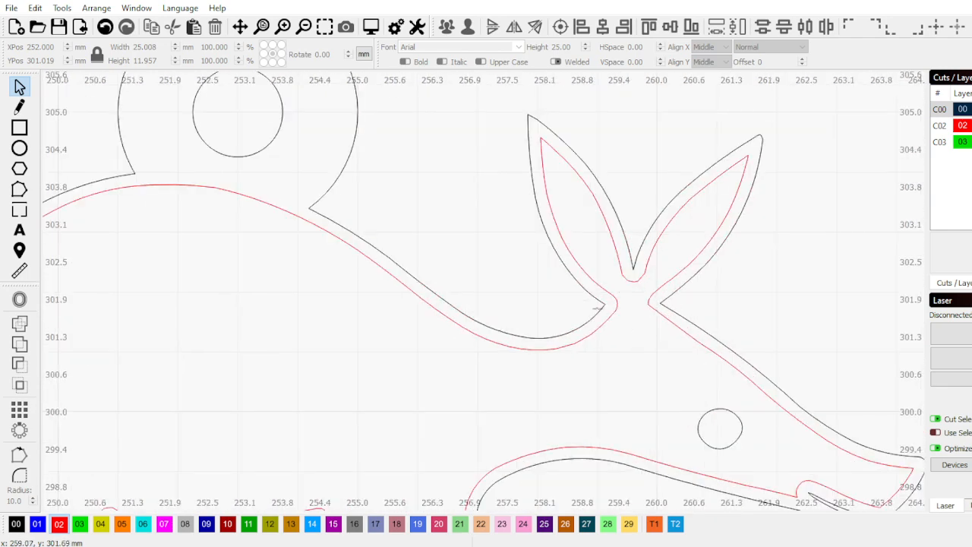
{"action": "scroll", "coordinate": [607, 309], "scroll_direction": "down", "scroll_amount": 6}
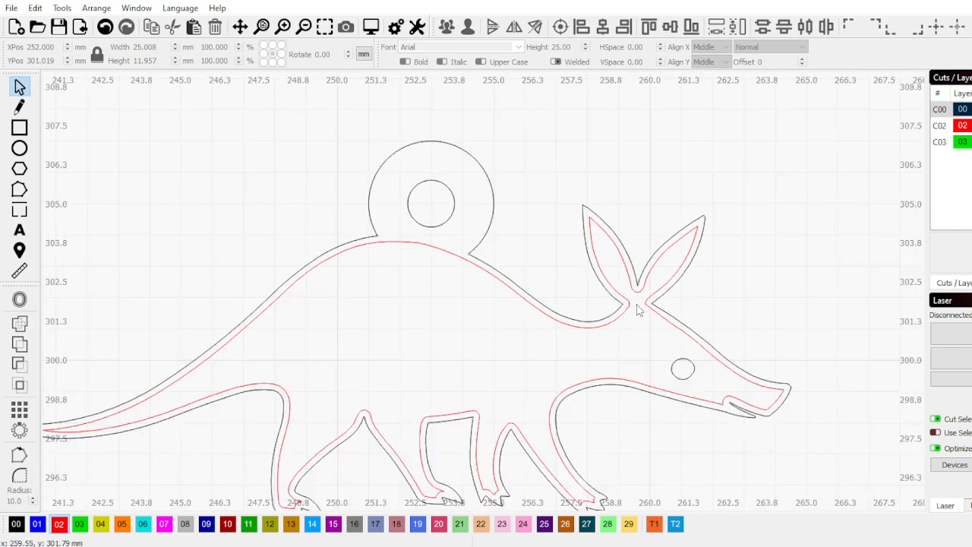
{"action": "scroll", "coordinate": [666, 344], "scroll_direction": "up", "scroll_amount": 3}
{"action": "left_click", "coordinate": [660, 354]}
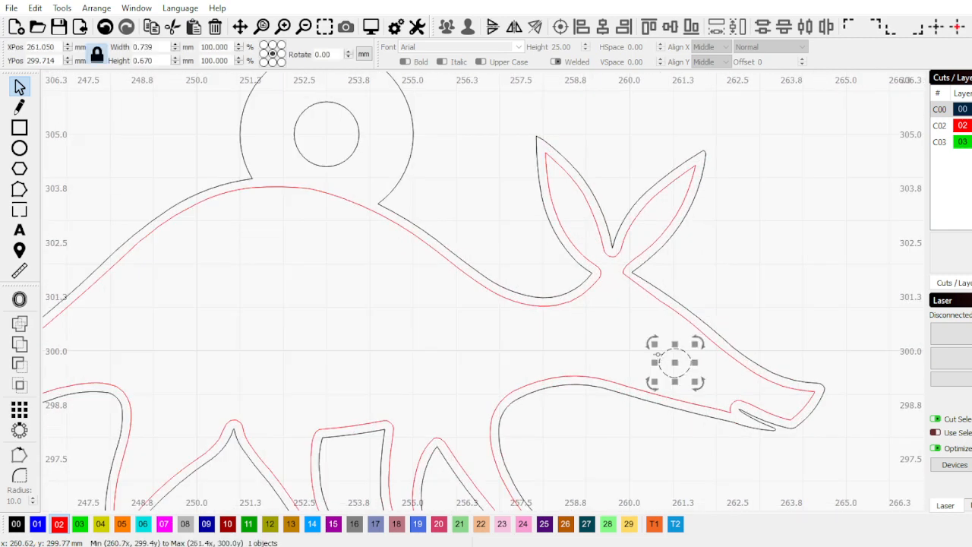
{"action": "left_click", "coordinate": [79, 523]}
{"action": "left_click", "coordinate": [402, 327]}
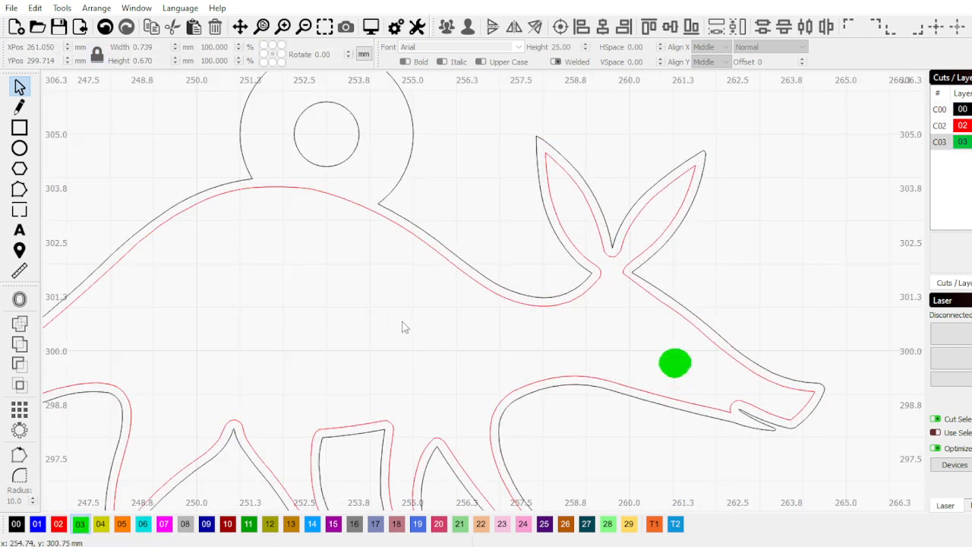
Examine the aardvark pendant's outlines, filled eye and hanging ring up close and as a whole
{"action": "scroll", "coordinate": [473, 330], "scroll_direction": "down", "scroll_amount": 4}
{"action": "scroll", "coordinate": [544, 347], "scroll_direction": "up", "scroll_amount": 4}
{"action": "scroll", "coordinate": [544, 347], "scroll_direction": "down", "scroll_amount": 3}
{"action": "scroll", "coordinate": [553, 342], "scroll_direction": "up", "scroll_amount": 4}
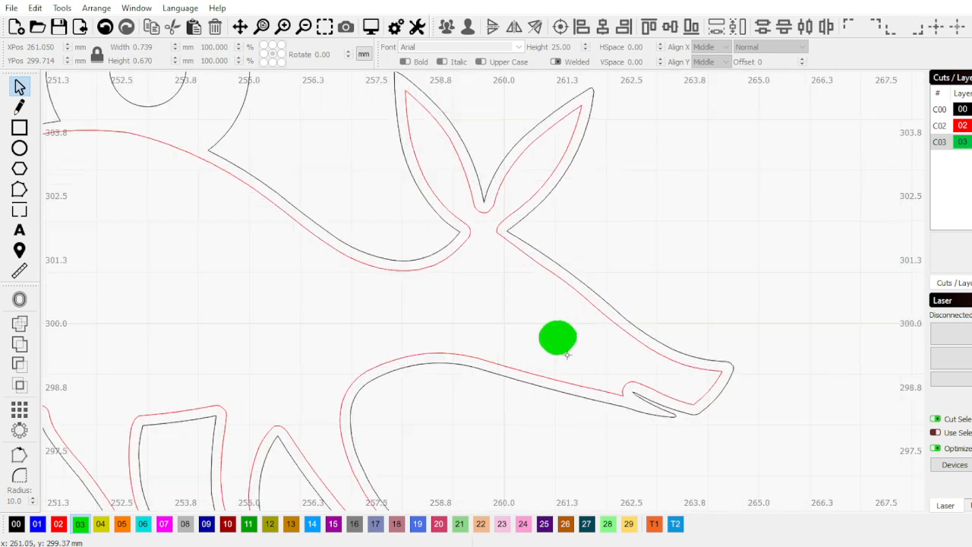
{"action": "scroll", "coordinate": [558, 342], "scroll_direction": "down", "scroll_amount": 4}
{"action": "scroll", "coordinate": [577, 350], "scroll_direction": "up", "scroll_amount": 2}
{"action": "scroll", "coordinate": [584, 353], "scroll_direction": "down", "scroll_amount": 2}
{"action": "scroll", "coordinate": [583, 361], "scroll_direction": "down", "scroll_amount": 2}
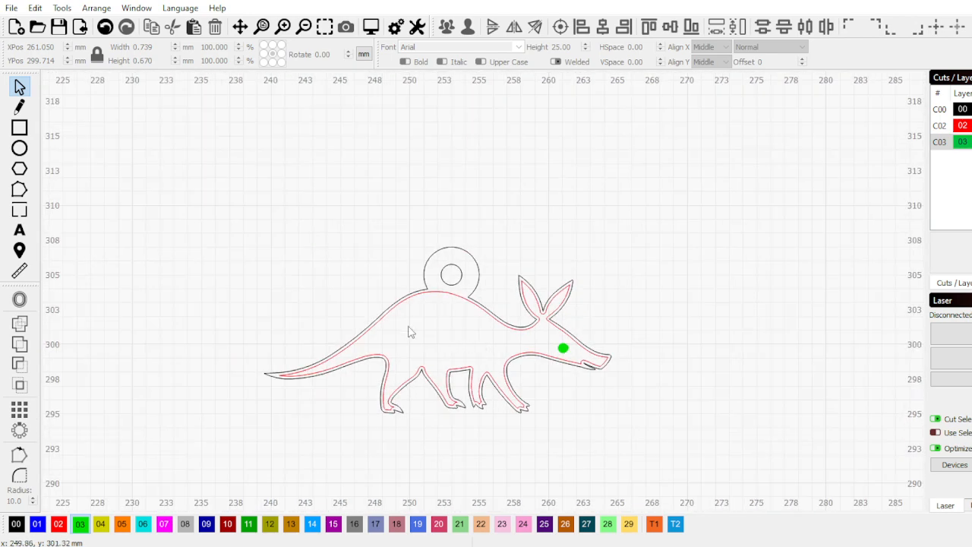
{"action": "scroll", "coordinate": [464, 356], "scroll_direction": "up", "scroll_amount": 3}
{"action": "scroll", "coordinate": [483, 346], "scroll_direction": "down", "scroll_amount": 1}
{"action": "scroll", "coordinate": [484, 346], "scroll_direction": "up", "scroll_amount": 2}
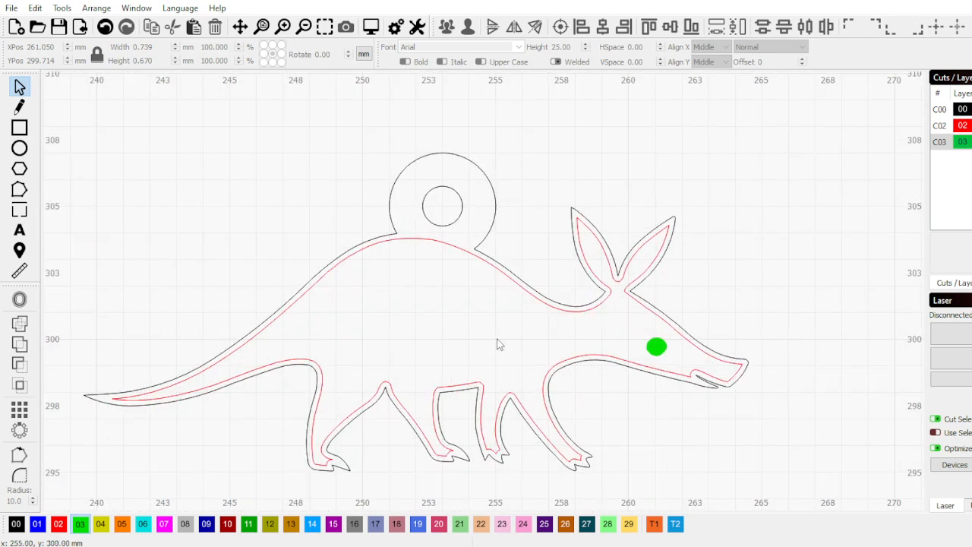
{"action": "scroll", "coordinate": [499, 344], "scroll_direction": "down", "scroll_amount": 1}
Inspect the size of the aardvark's hanging hole and of its body outlines, leaving nothing selected
{"action": "left_click", "coordinate": [449, 234]}
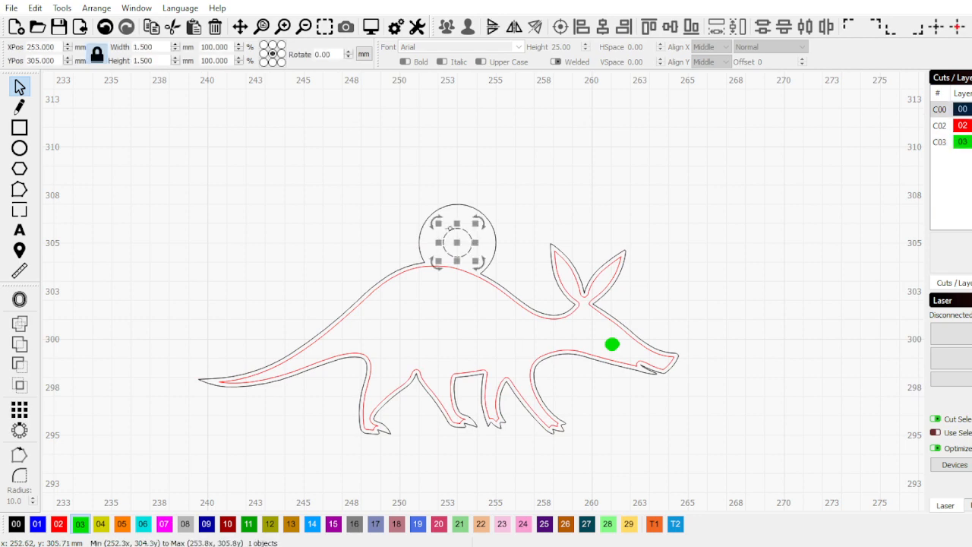
{"action": "scroll", "coordinate": [455, 229], "scroll_direction": "down", "scroll_amount": 2}
{"action": "scroll", "coordinate": [456, 226], "scroll_direction": "up", "scroll_amount": 3}
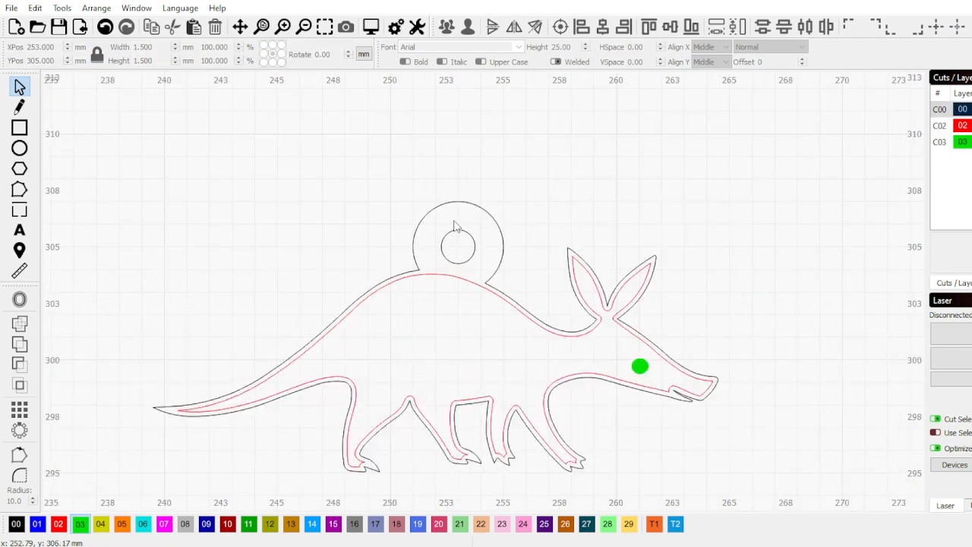
{"action": "scroll", "coordinate": [448, 248], "scroll_direction": "down", "scroll_amount": 4}
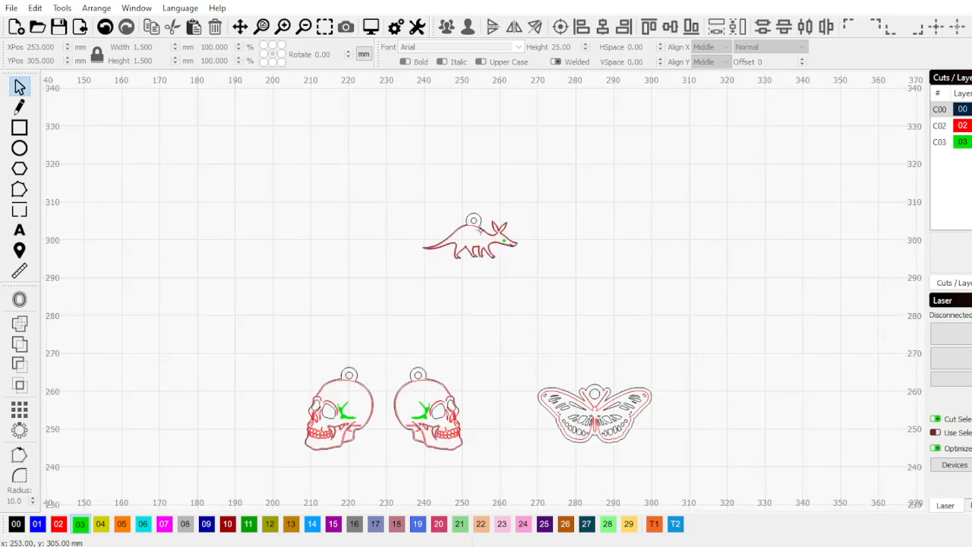
{"action": "scroll", "coordinate": [471, 224], "scroll_direction": "up", "scroll_amount": 3}
{"action": "scroll", "coordinate": [459, 215], "scroll_direction": "up", "scroll_amount": 3}
{"action": "left_click_drag", "start_coordinate": [629, 359], "coordinate": [370, 287]}
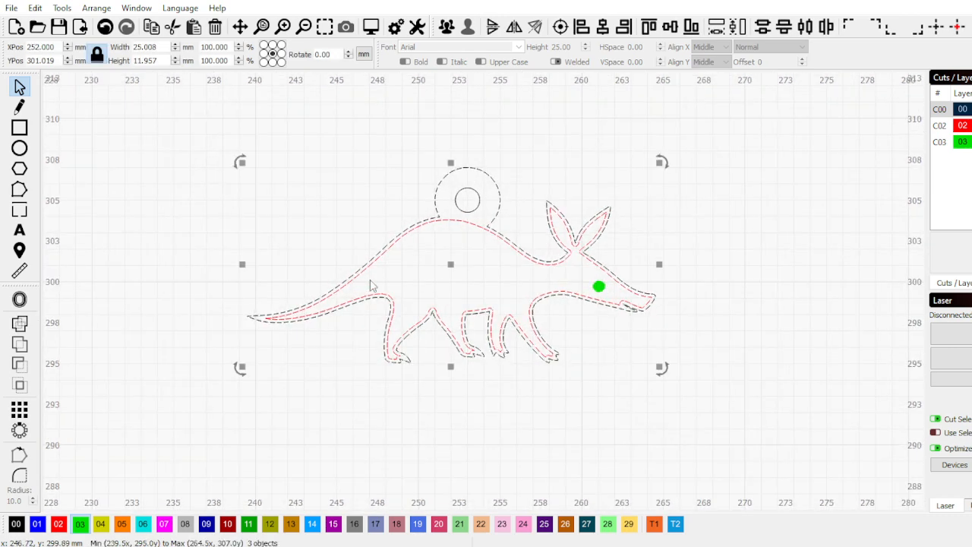
{"action": "left_click", "coordinate": [445, 196]}
{"action": "scroll", "coordinate": [469, 199], "scroll_direction": "up", "scroll_amount": 2}
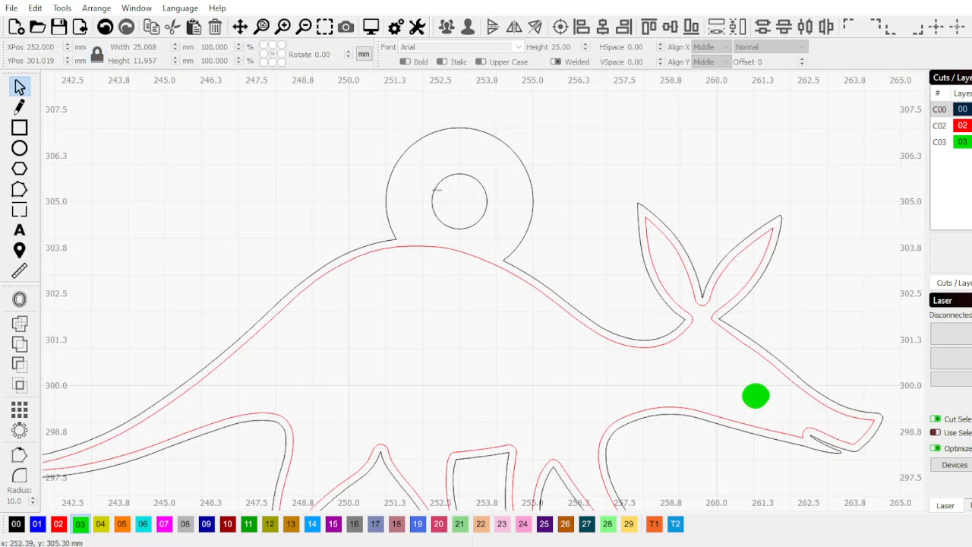
{"action": "left_click", "coordinate": [436, 190]}
{"action": "left_click", "coordinate": [252, 199]}
{"action": "scroll", "coordinate": [433, 328], "scroll_direction": "down", "scroll_amount": 5}
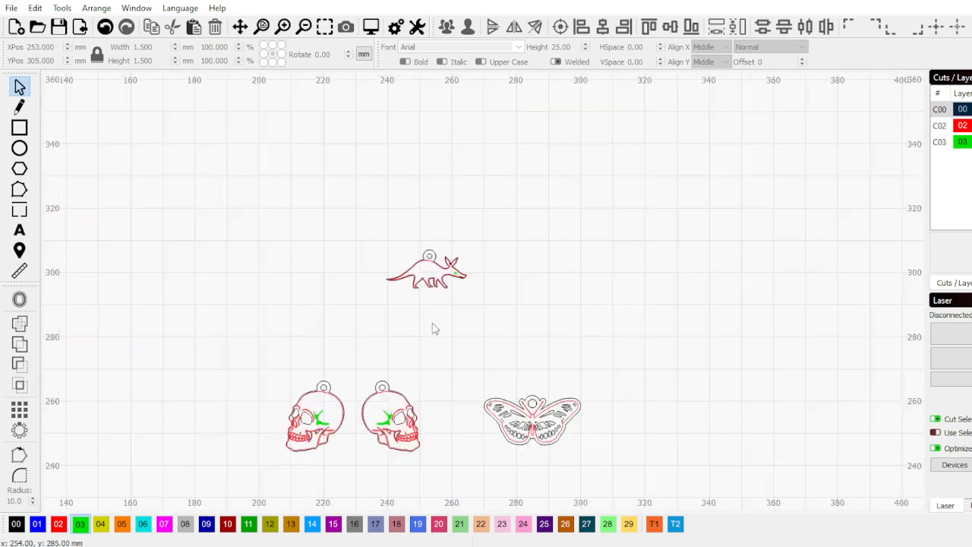
Resize the mirrored skull pendant nearest the butterfly to 40 mm wide with proportions locked
{"action": "scroll", "coordinate": [387, 435], "scroll_direction": "up", "scroll_amount": 3}
{"action": "left_click_drag", "start_coordinate": [518, 435], "coordinate": [372, 188]}
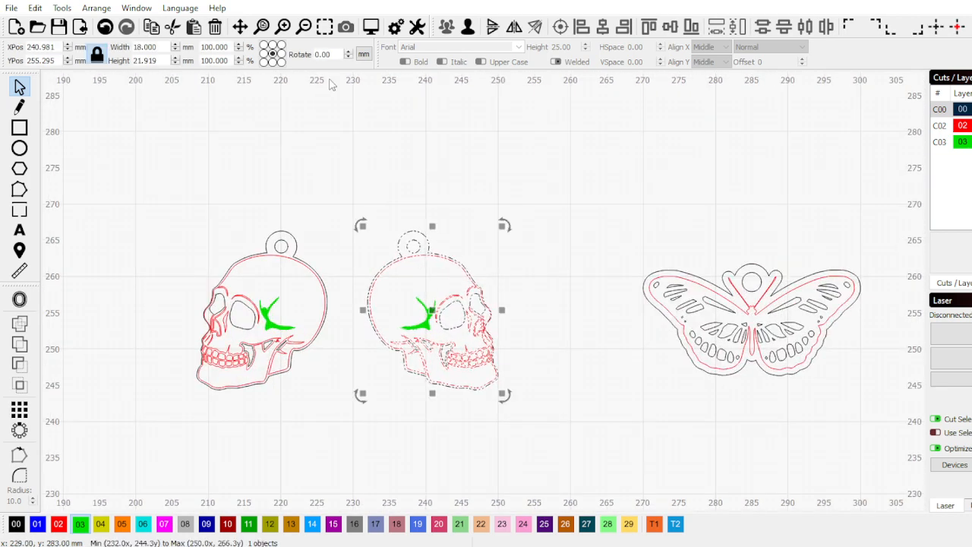
{"action": "double_click", "coordinate": [164, 47]}
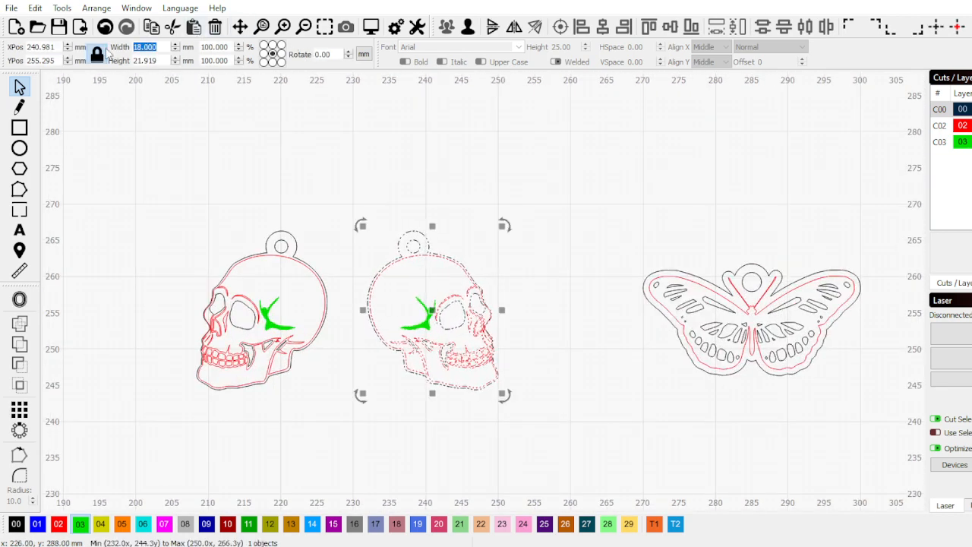
{"action": "type", "text": "40"}
{"action": "key", "text": "Return"}
{"action": "scroll", "coordinate": [448, 204], "scroll_direction": "down", "scroll_amount": 2}
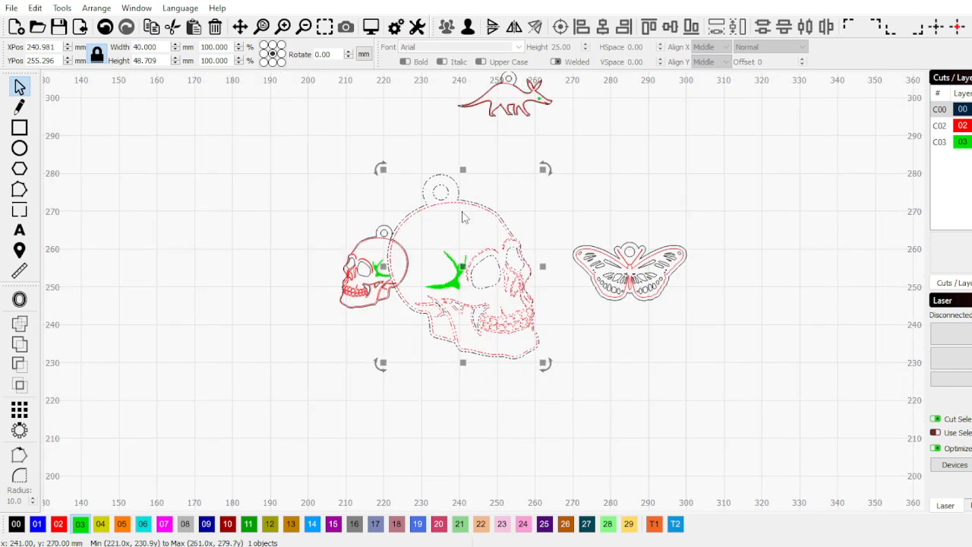
Ungroup the 40 mm wide skull pendant so its ring hole can be selected separately
{"action": "scroll", "coordinate": [446, 201], "scroll_direction": "up", "scroll_amount": 5}
{"action": "left_click", "coordinate": [447, 202]}
{"action": "left_click", "coordinate": [462, 236]}
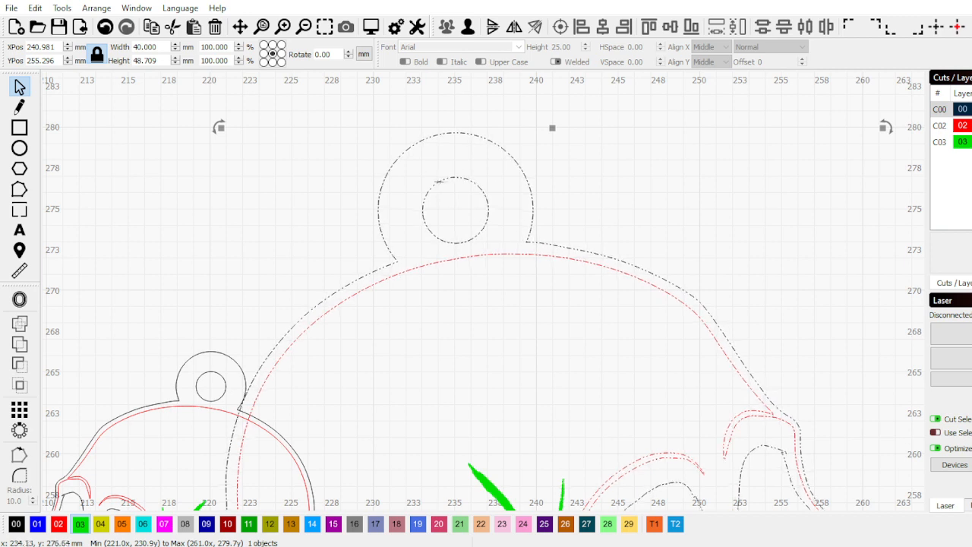
{"action": "left_click", "coordinate": [427, 241]}
{"action": "left_click", "coordinate": [433, 233]}
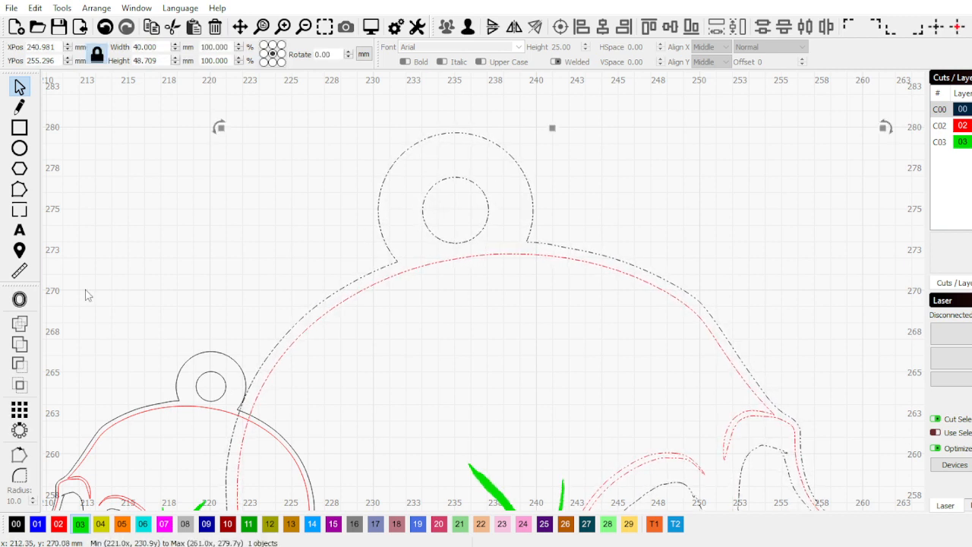
{"action": "left_click", "coordinate": [467, 29]}
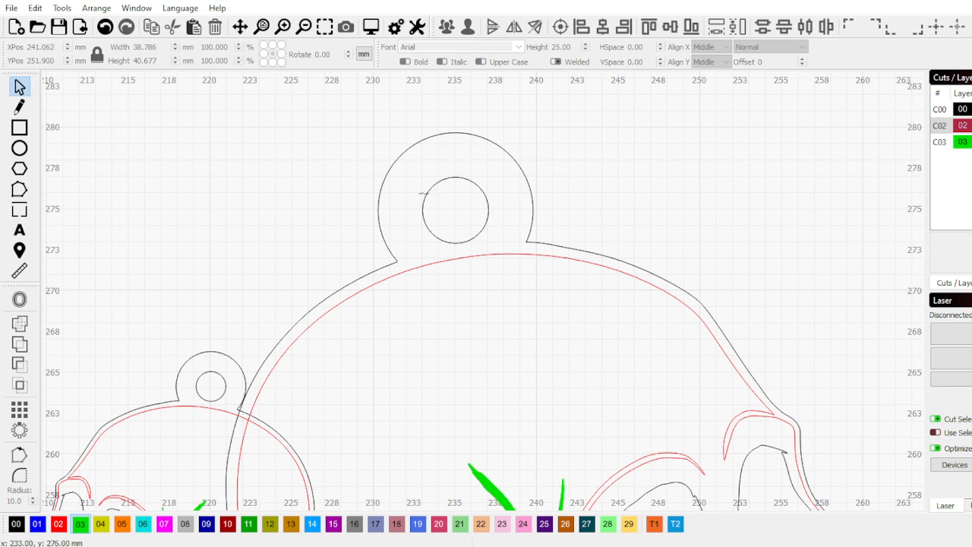
Offset the enlarged skull's hanging hole inward to make a concentric circle about 1.6 mm across, keeping the original hole
{"action": "left_click", "coordinate": [427, 195]}
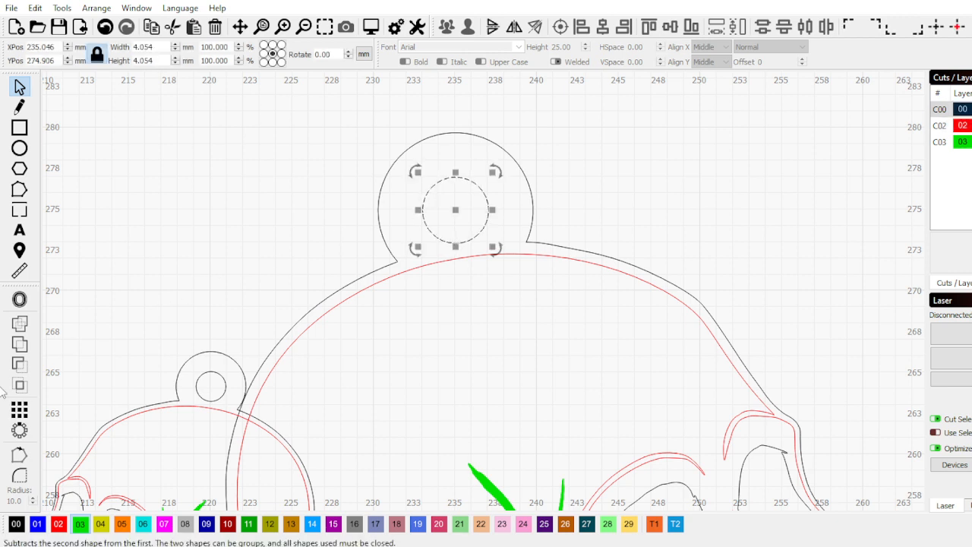
{"action": "left_click", "coordinate": [19, 299]}
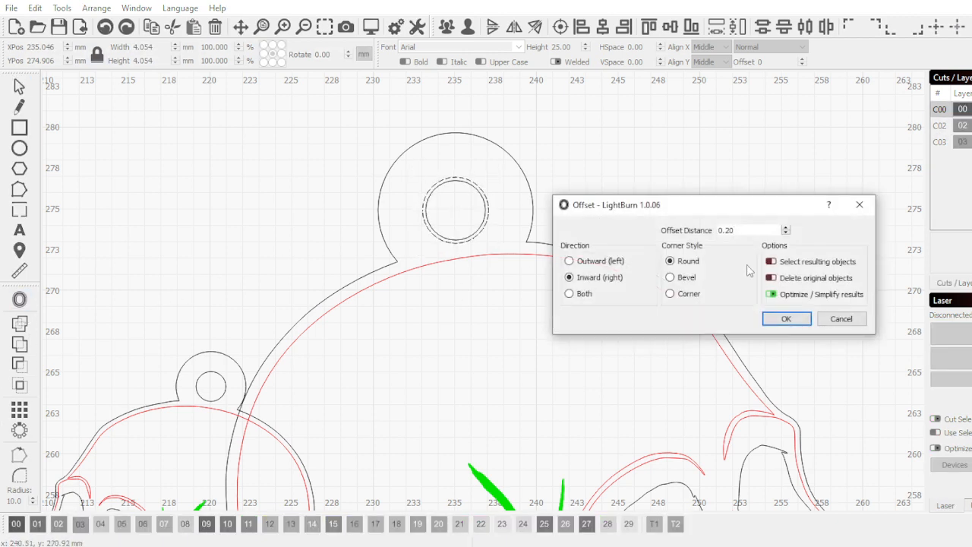
{"action": "left_click", "coordinate": [786, 319]}
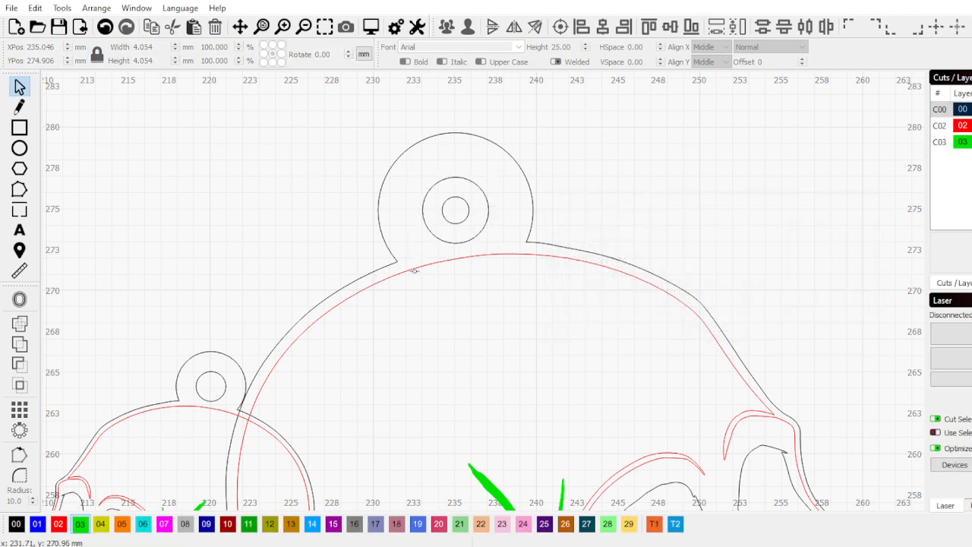
{"action": "scroll", "coordinate": [414, 271], "scroll_direction": "down", "scroll_amount": 5}
{"action": "scroll", "coordinate": [494, 233], "scroll_direction": "up", "scroll_amount": 4}
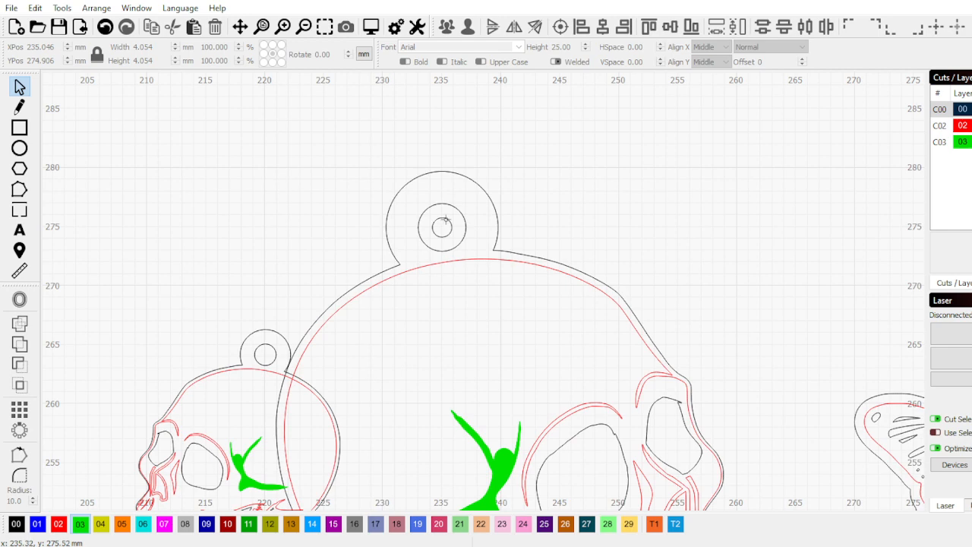
Delete the small offset circle inside the enlarged skull's hanging hole
{"action": "left_click", "coordinate": [455, 226]}
{"action": "scroll", "coordinate": [514, 198], "scroll_direction": "down", "scroll_amount": 2}
{"action": "scroll", "coordinate": [519, 394], "scroll_direction": "down", "scroll_amount": 2}
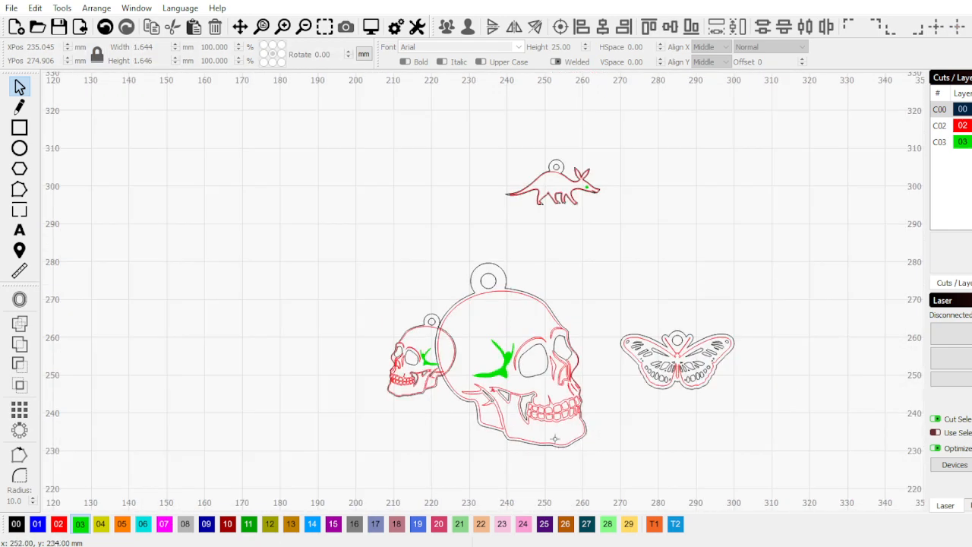
Group all objects of the 40 mm wide skull pendant again and clear the selection
{"action": "left_click_drag", "start_coordinate": [575, 479], "coordinate": [476, 242]}
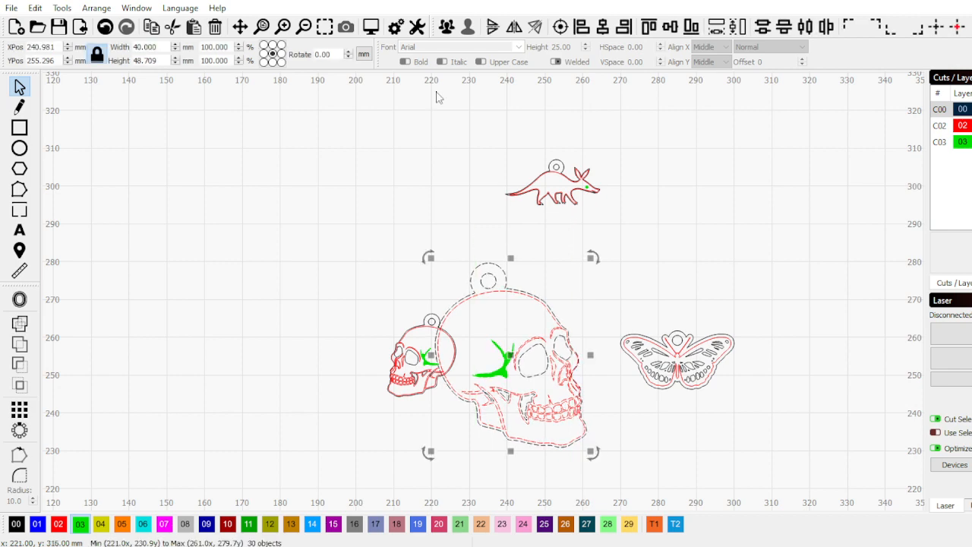
{"action": "left_click", "coordinate": [447, 26]}
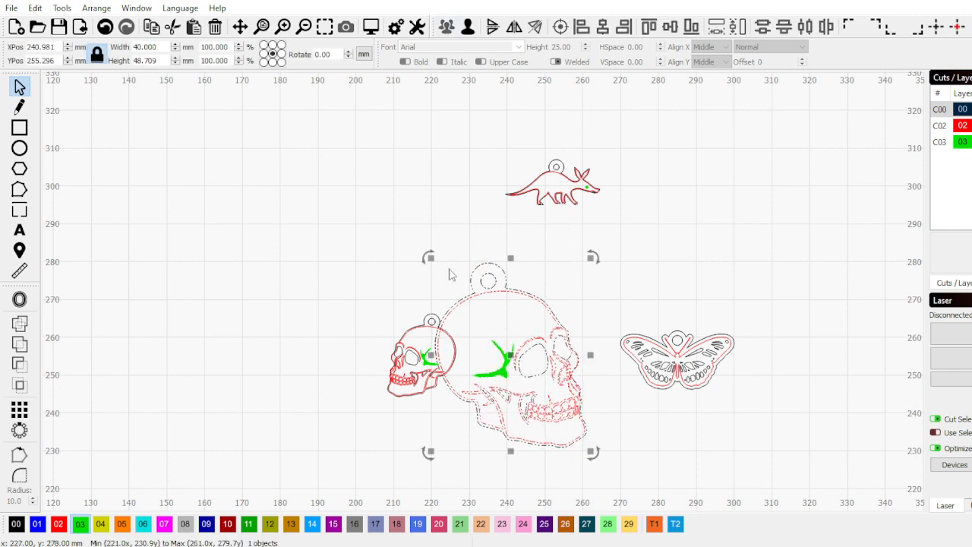
{"action": "scroll", "coordinate": [490, 334], "scroll_direction": "down", "scroll_amount": 4}
{"action": "scroll", "coordinate": [502, 338], "scroll_direction": "up", "scroll_amount": 6}
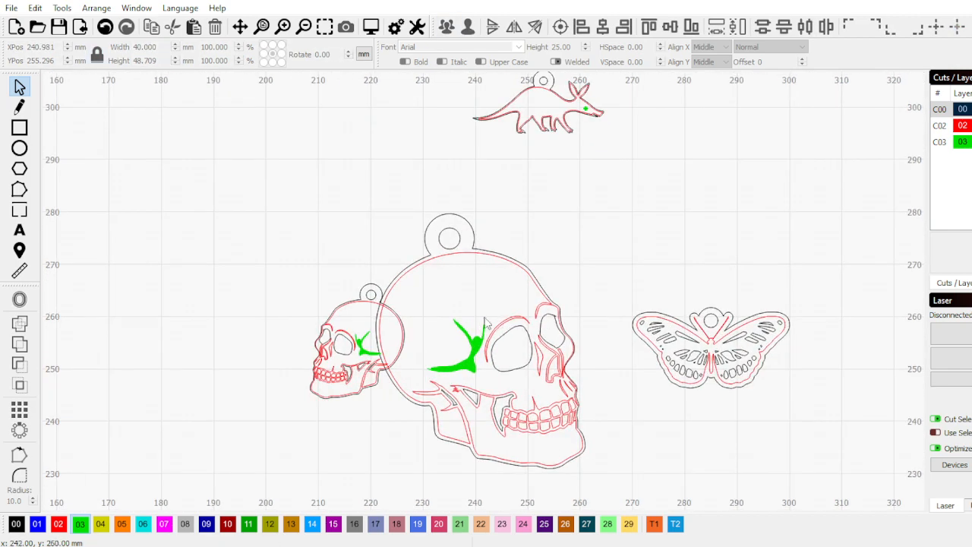
{"action": "scroll", "coordinate": [417, 297], "scroll_direction": "down", "scroll_amount": 4}
{"action": "scroll", "coordinate": [459, 242], "scroll_direction": "up", "scroll_amount": 4}
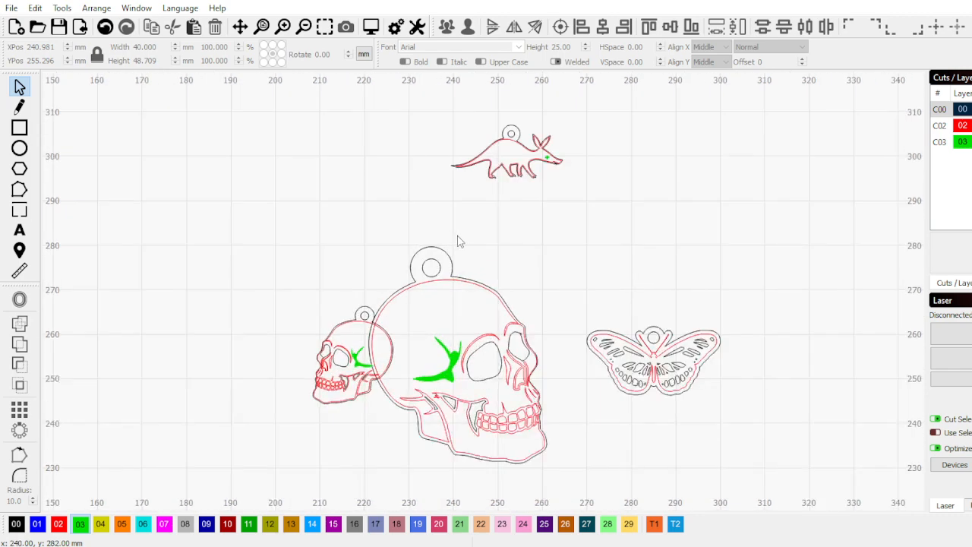